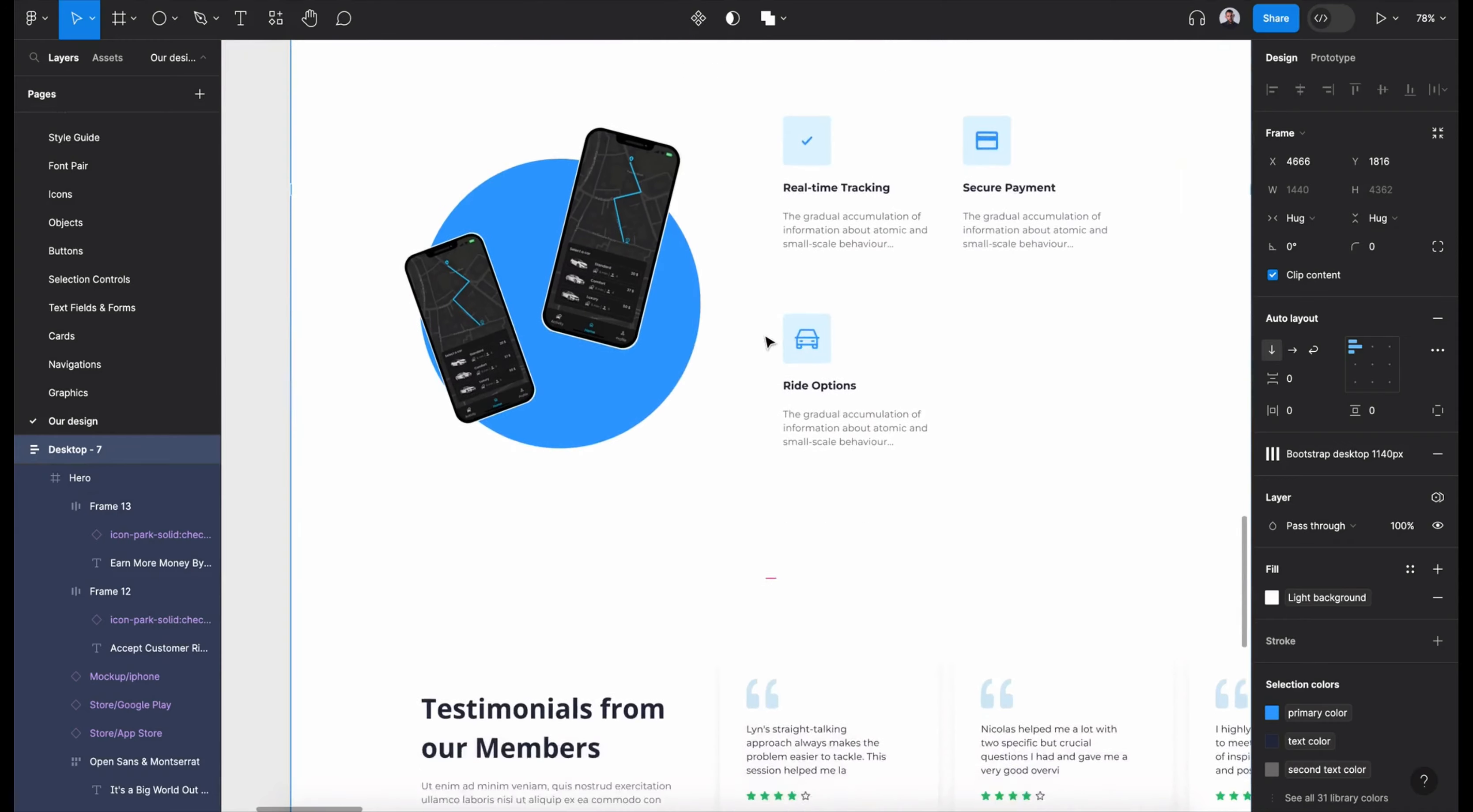
# - Apply Light Theme 2 to the finished Desktop - 7 landing page frame
pyautogui.scroll(-5, 769, 342)
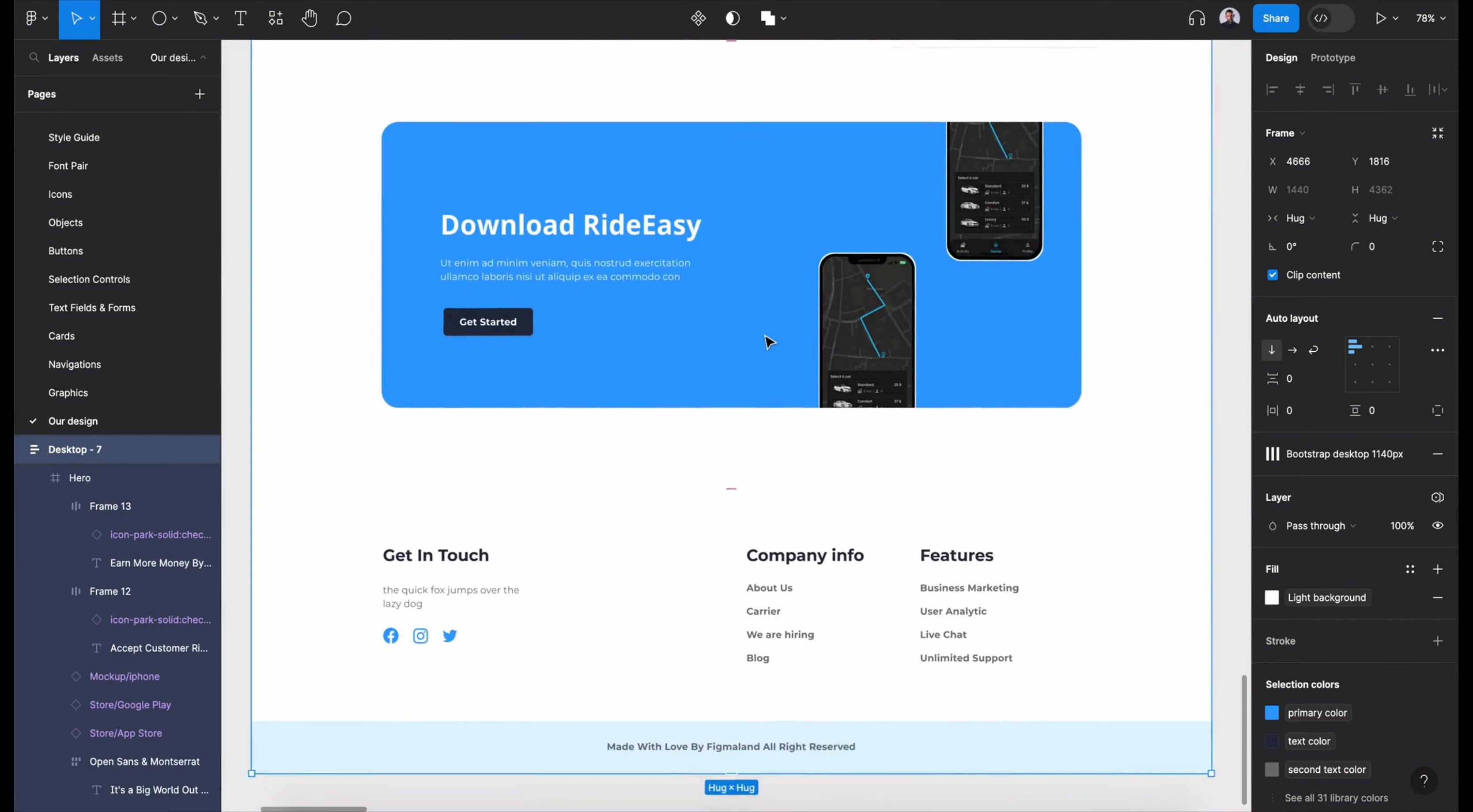
pyautogui.scroll(20, 769, 342)
pyautogui.scroll(-5, 769, 342)
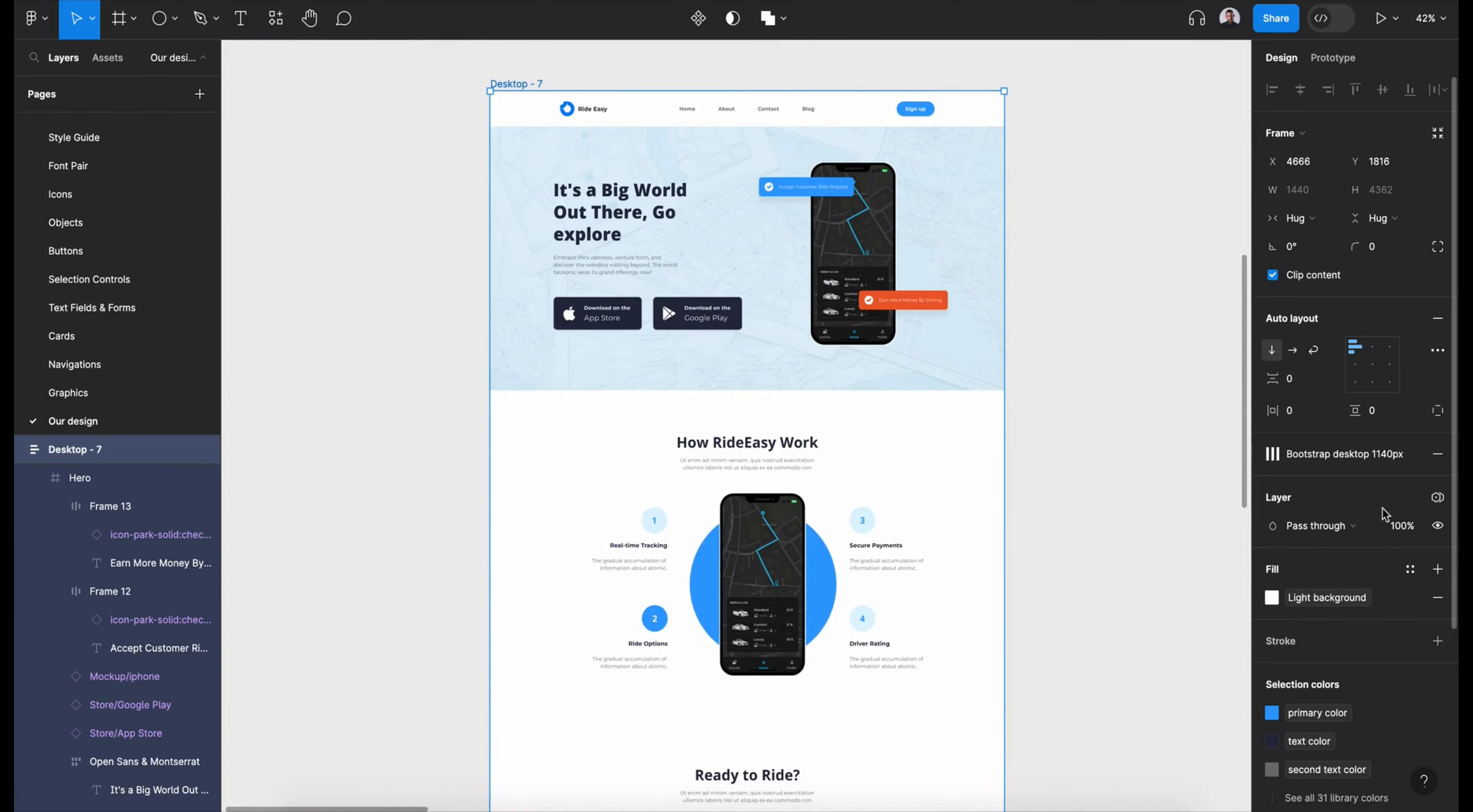
pyautogui.click(1437, 497)
pyautogui.moveTo(1361, 555)
pyautogui.click(1230, 602)
pyautogui.click(1395, 551)
pyautogui.click(1388, 581)
# - Switch the frame's theme to Dark Theme
pyautogui.click(1390, 555)
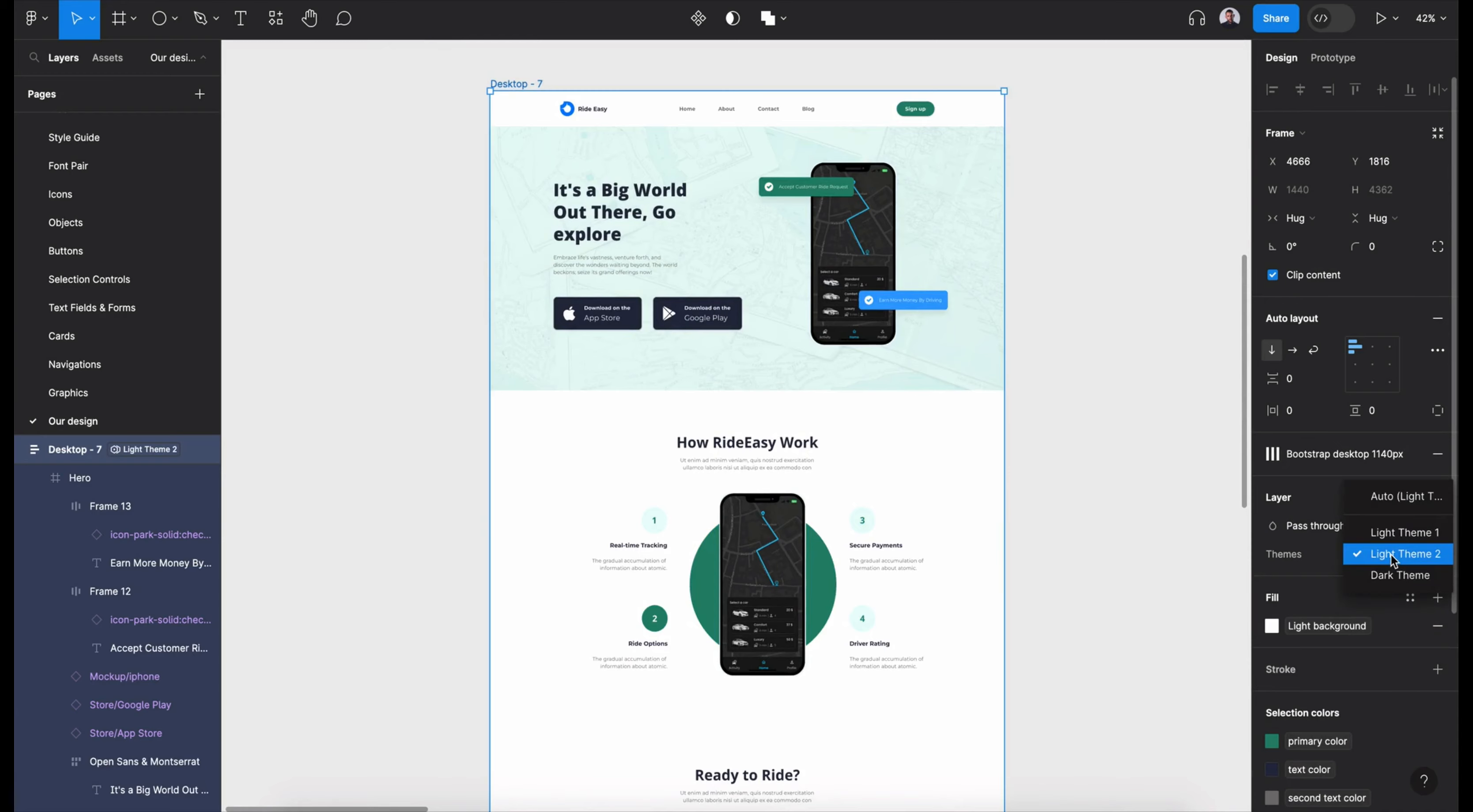
pyautogui.click(1391, 575)
pyautogui.keyDown('ctrl'); pyautogui.scroll(3, 1068, 572); pyautogui.keyUp('ctrl')
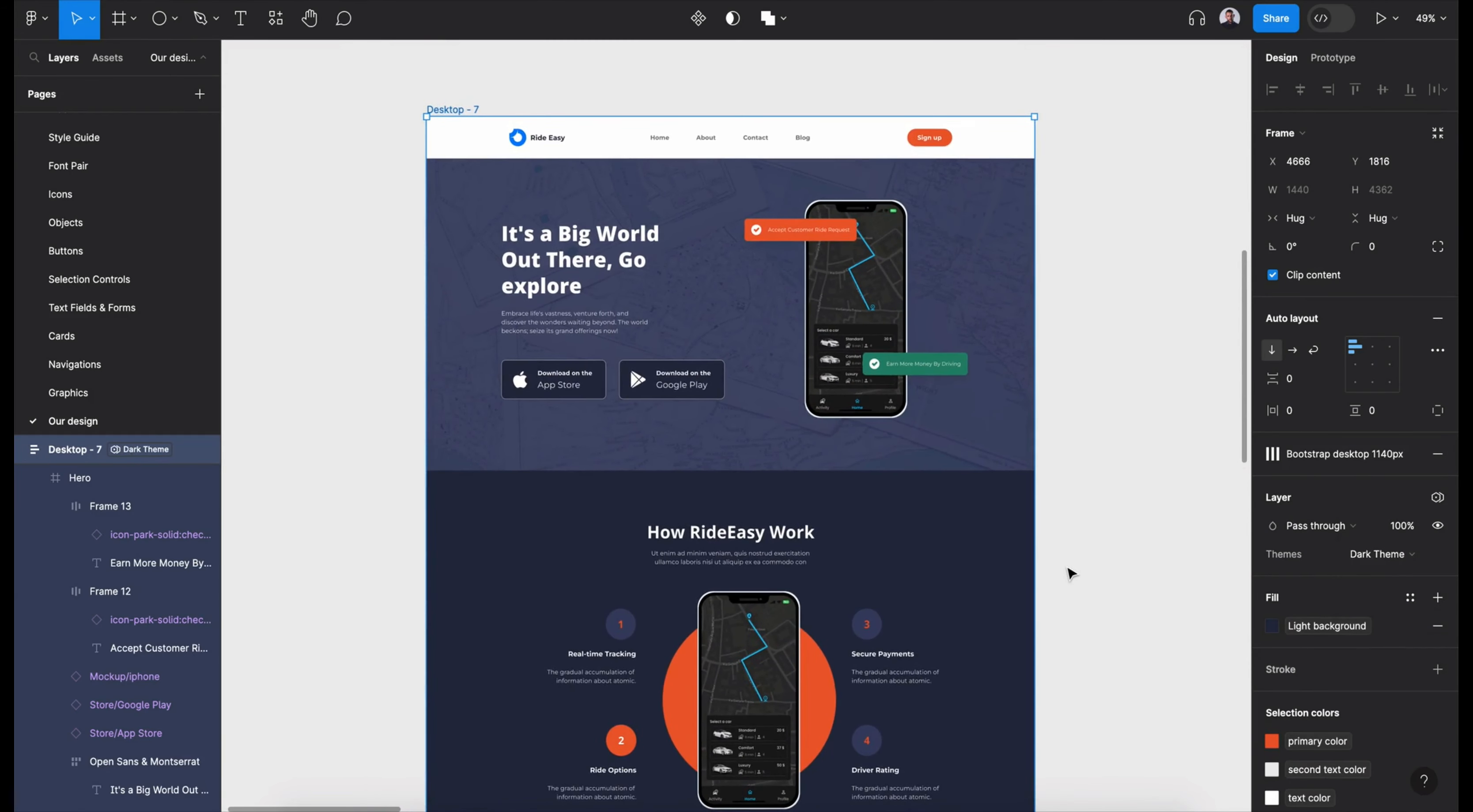
pyautogui.click(1071, 574)
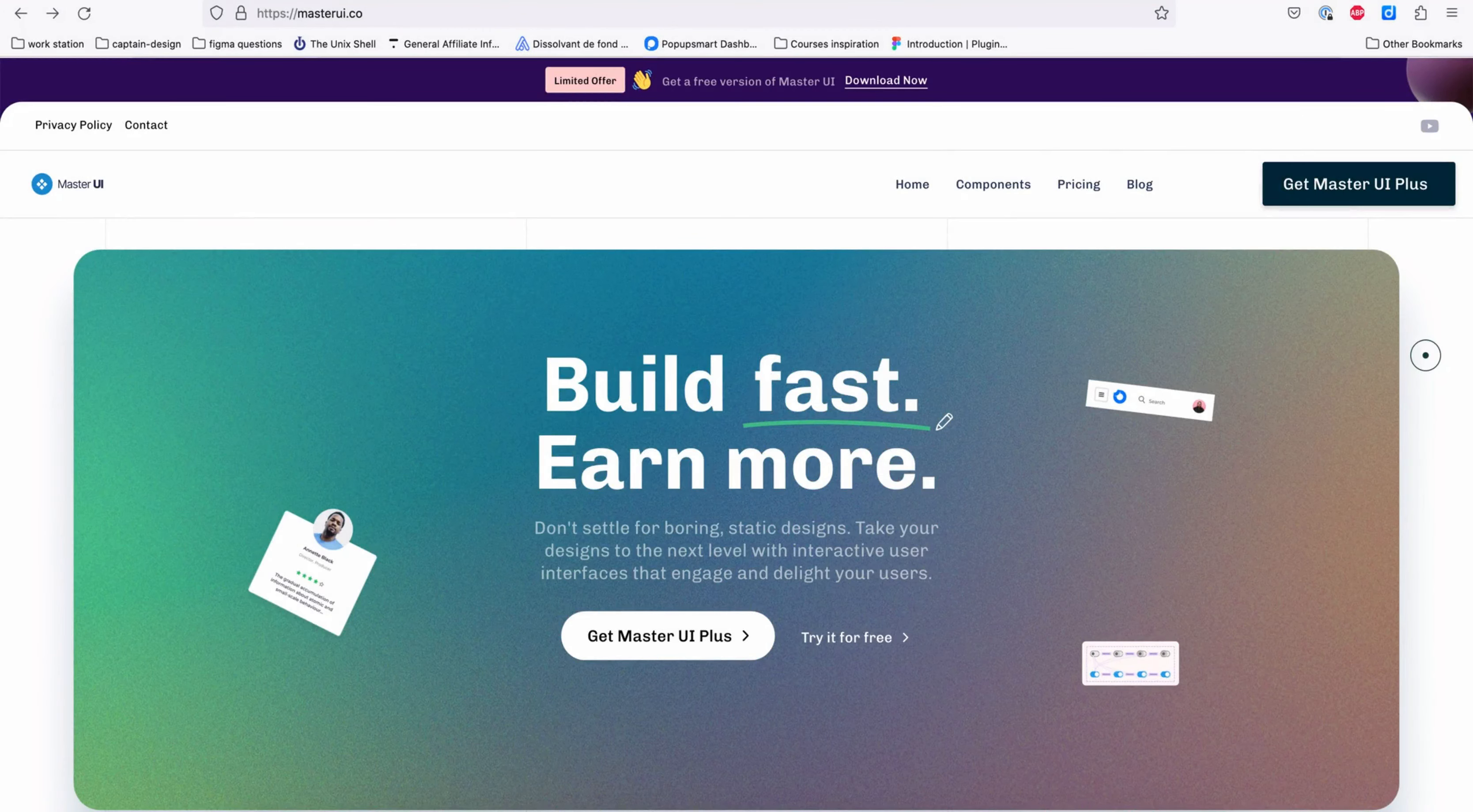
# - Open masterui.co in a new browser tab
pyautogui.hotkey('ctrl', 't')
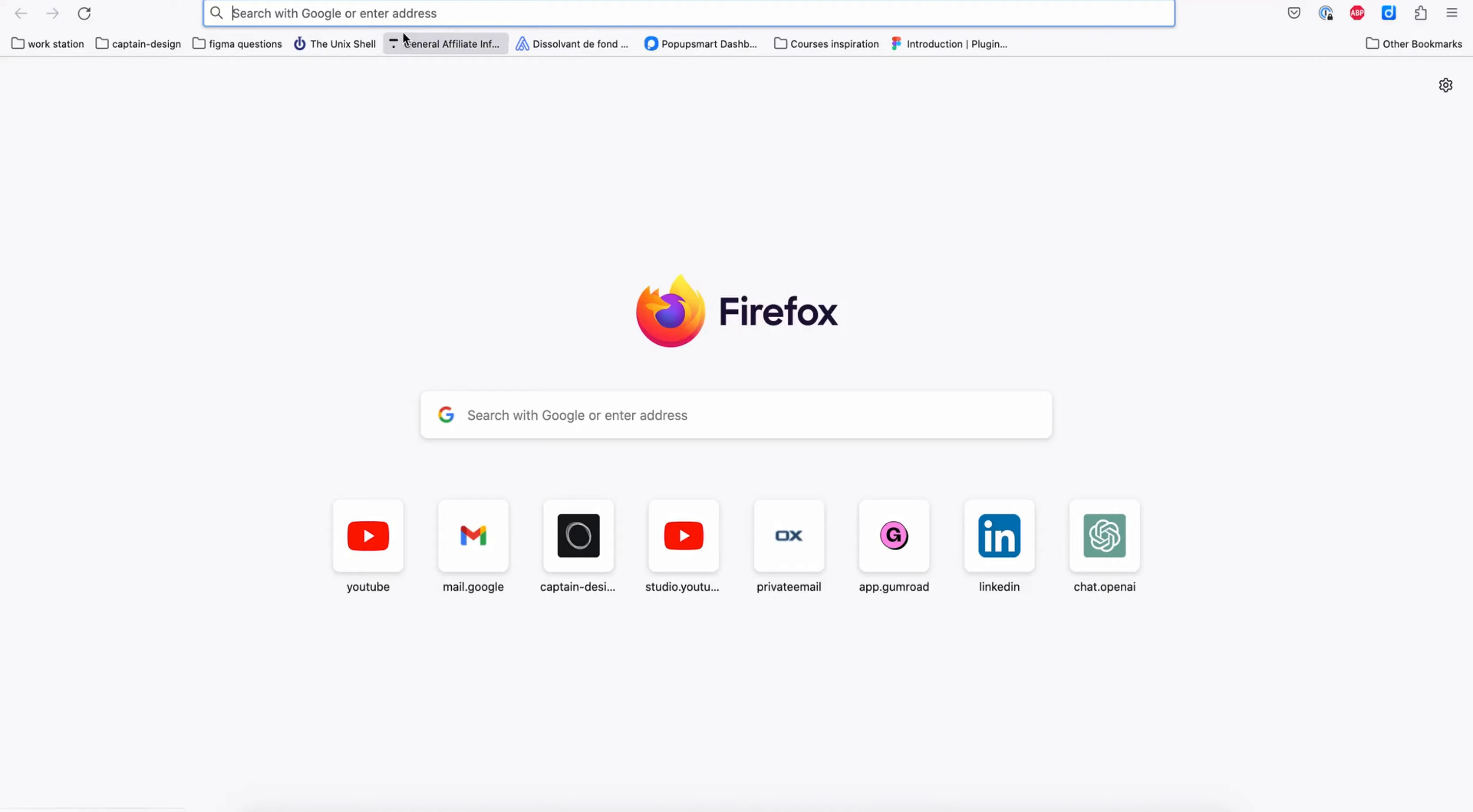
pyautogui.write('masterui.')
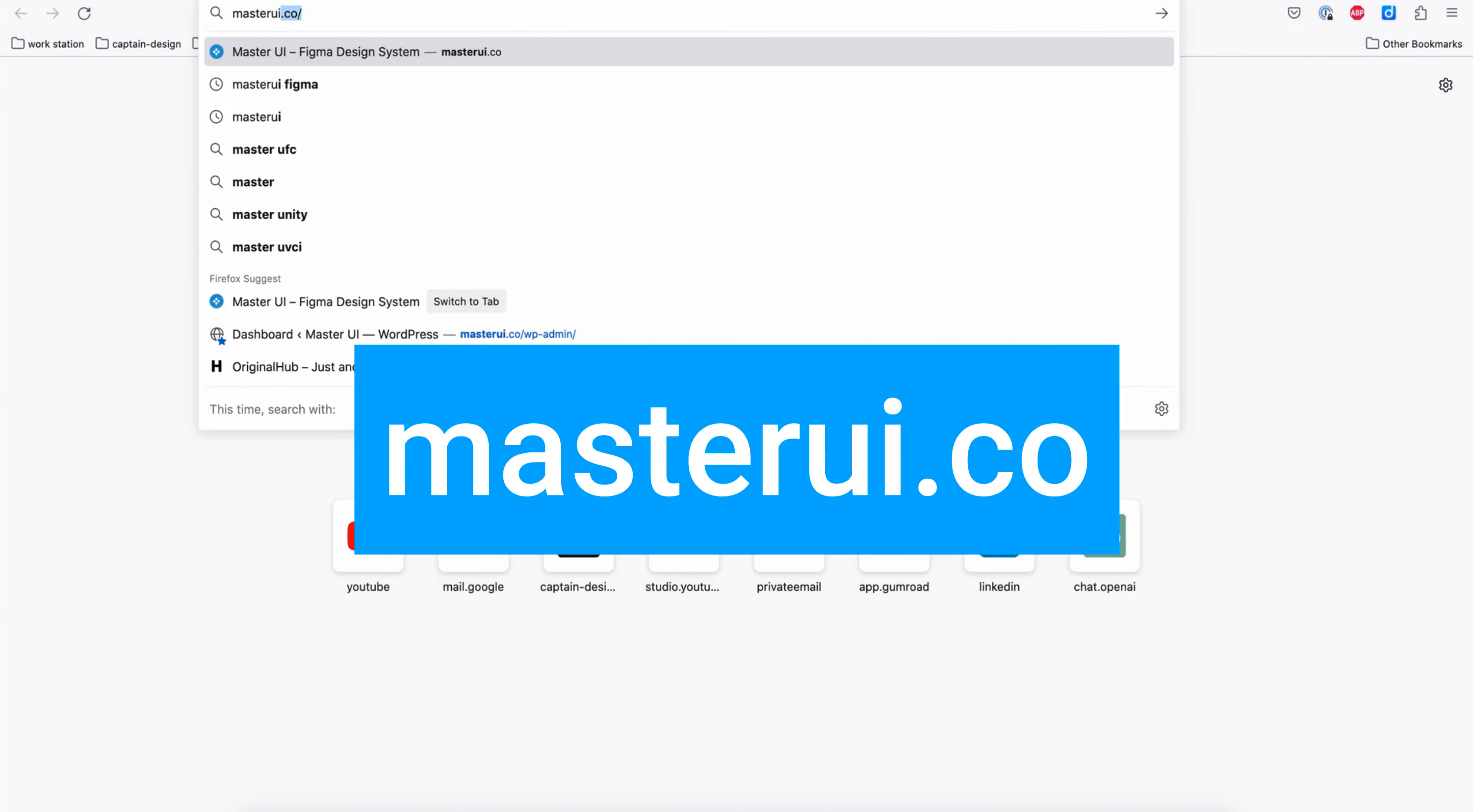
pyautogui.press('Return')
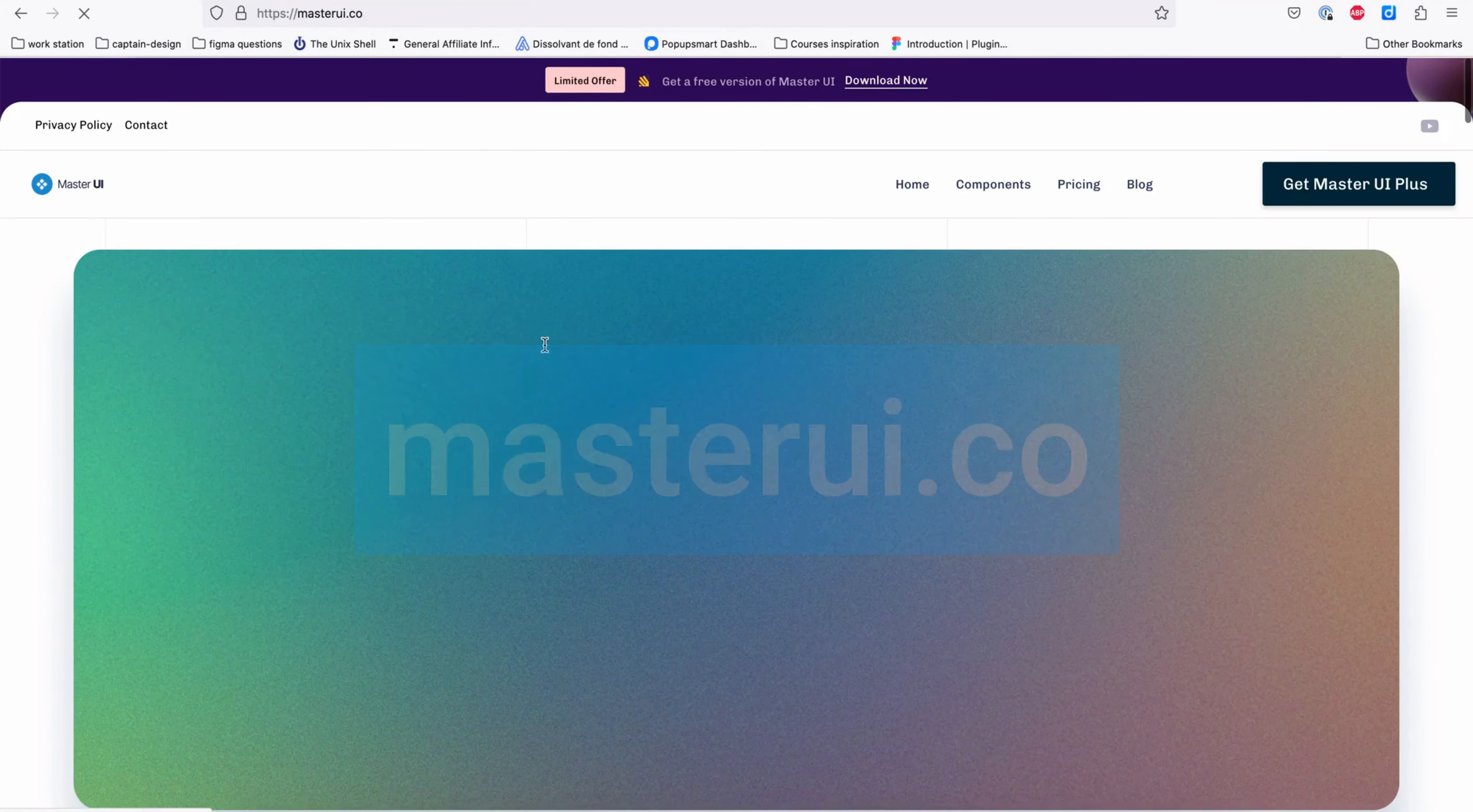
# - Go to the free version on the Master UI site and choose Download Now
pyautogui.scroll(-5, 543, 343)
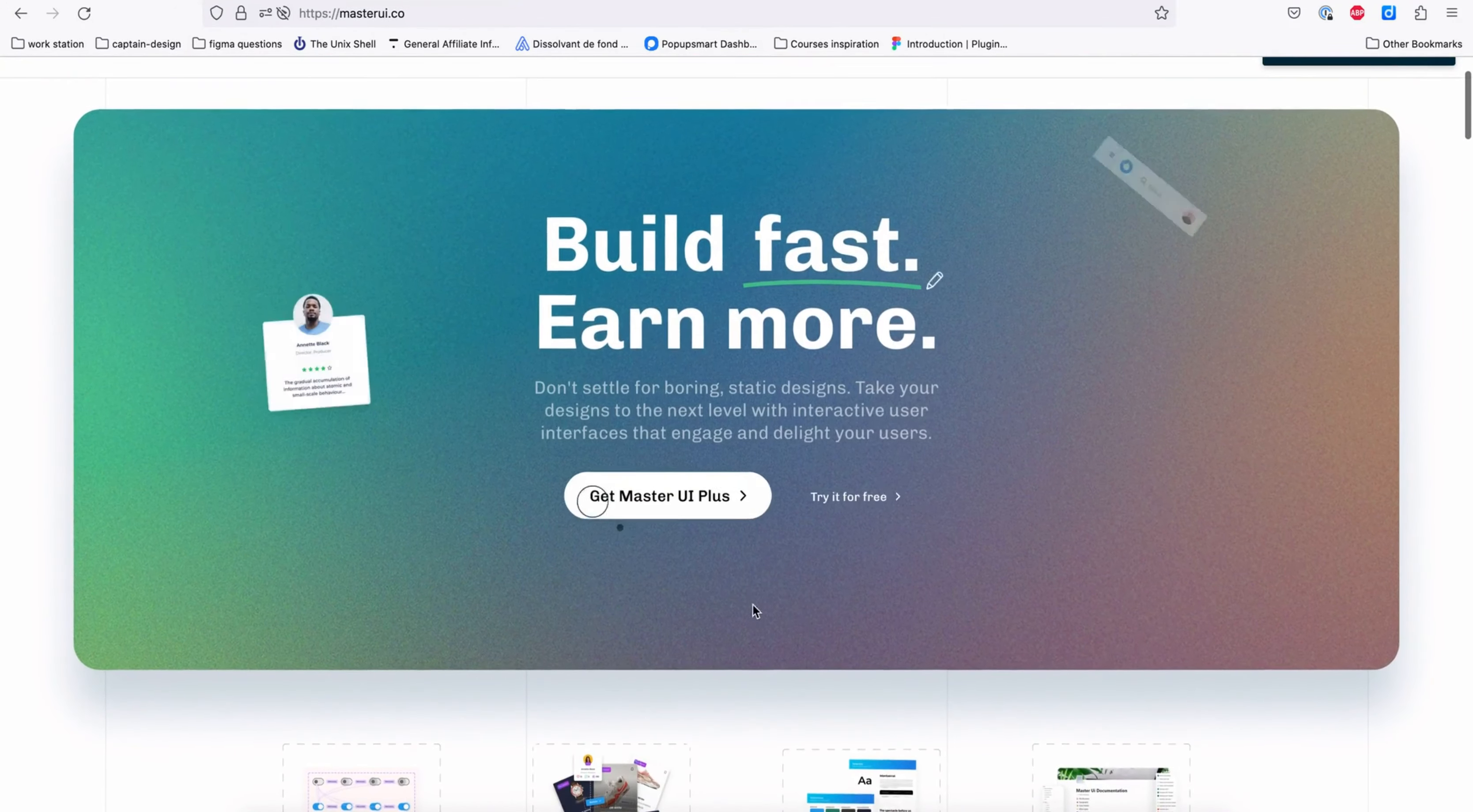
pyautogui.click(856, 508)
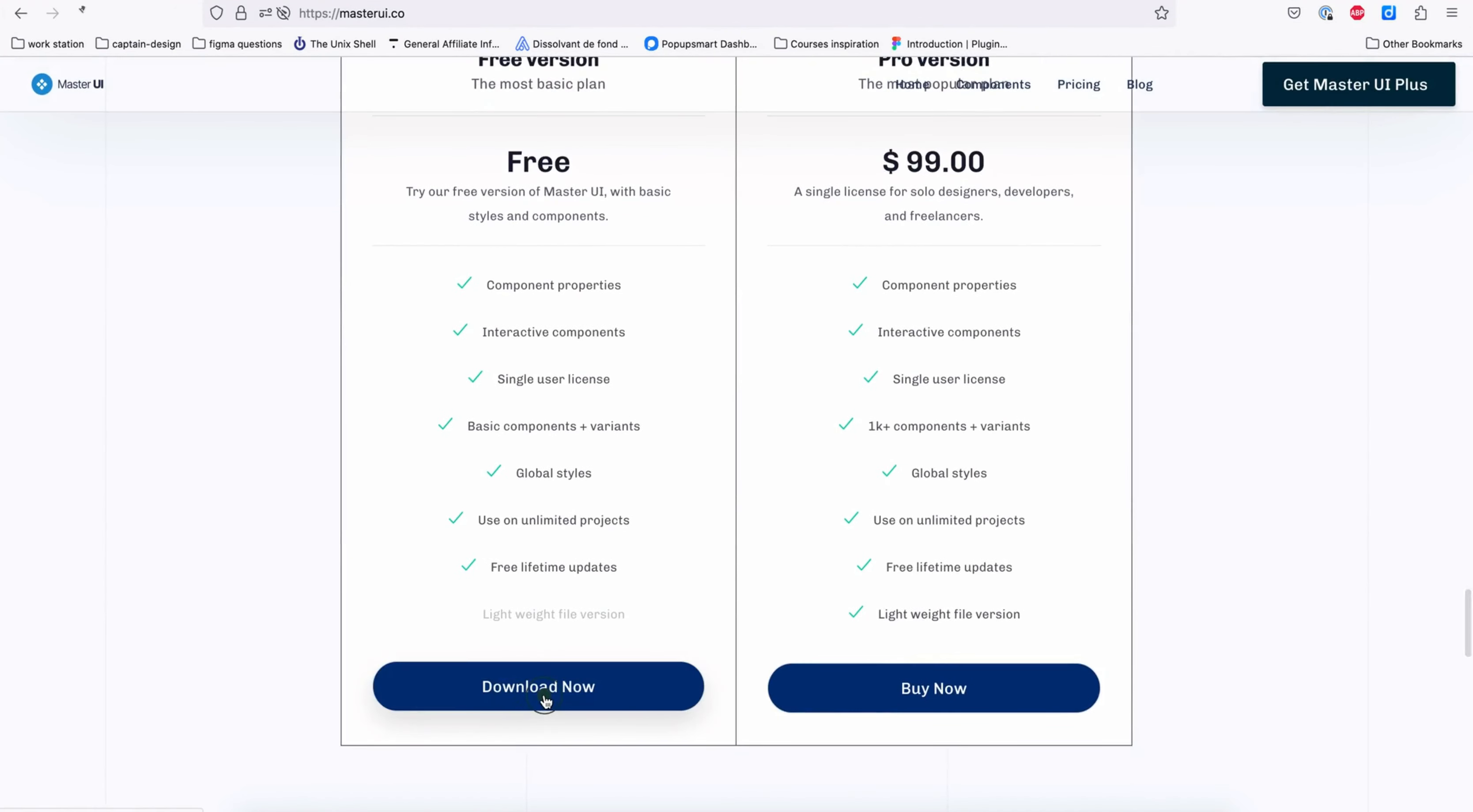
pyautogui.click(545, 701)
# - Claim the Master UI Design System at $0 and complete the checkout
pyautogui.scroll(-10, 1169, 490)
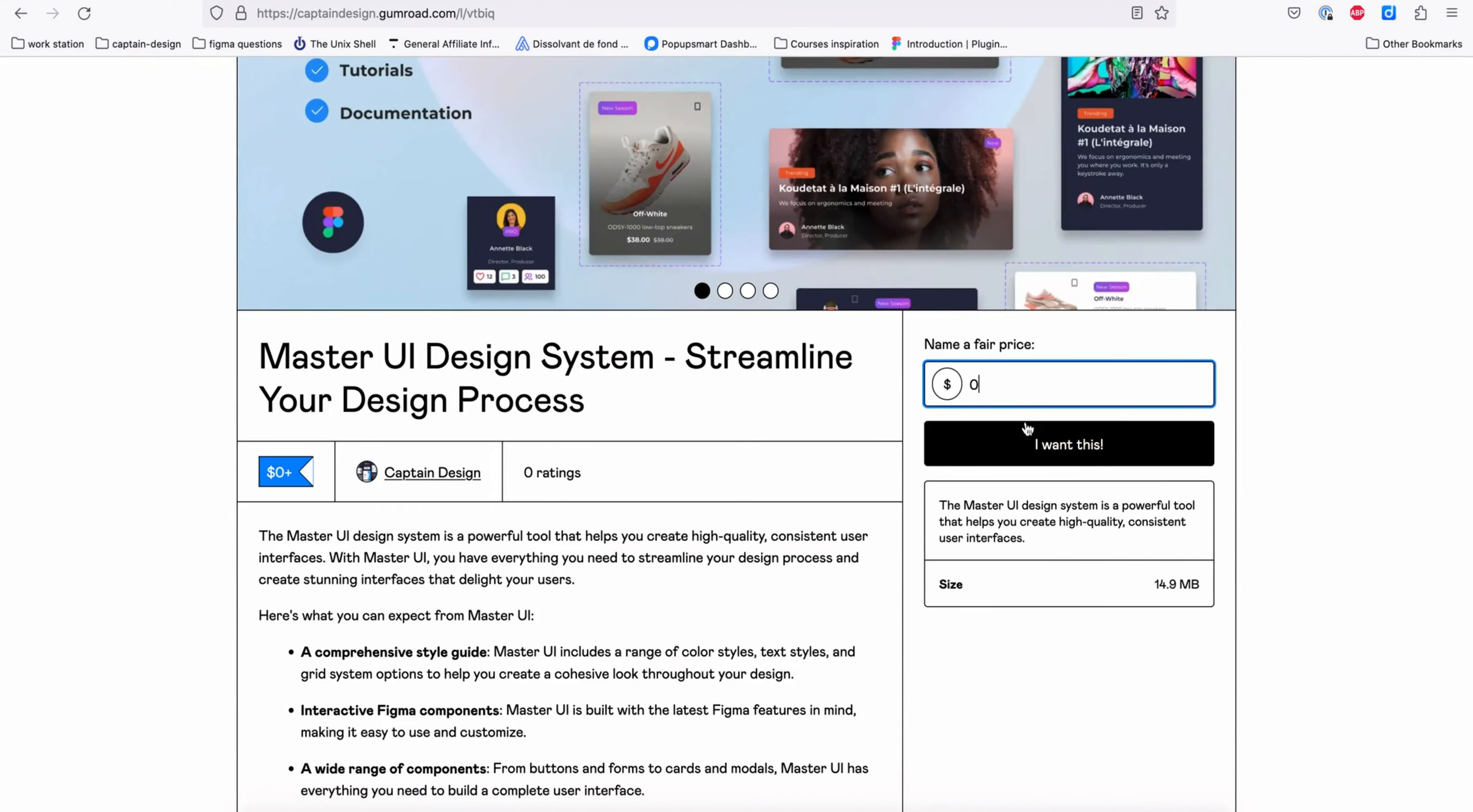
pyautogui.click(1081, 449)
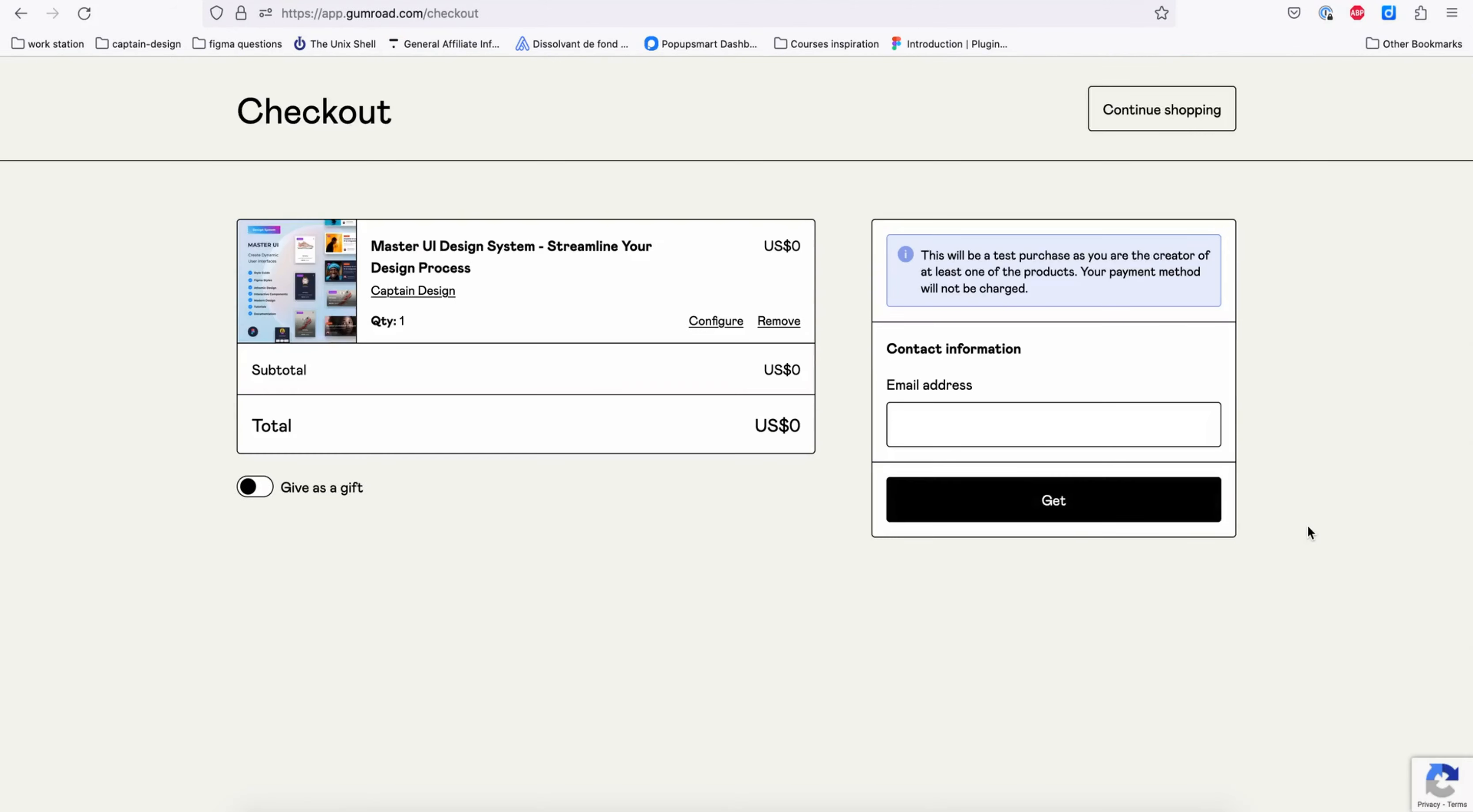
pyautogui.click(1050, 507)
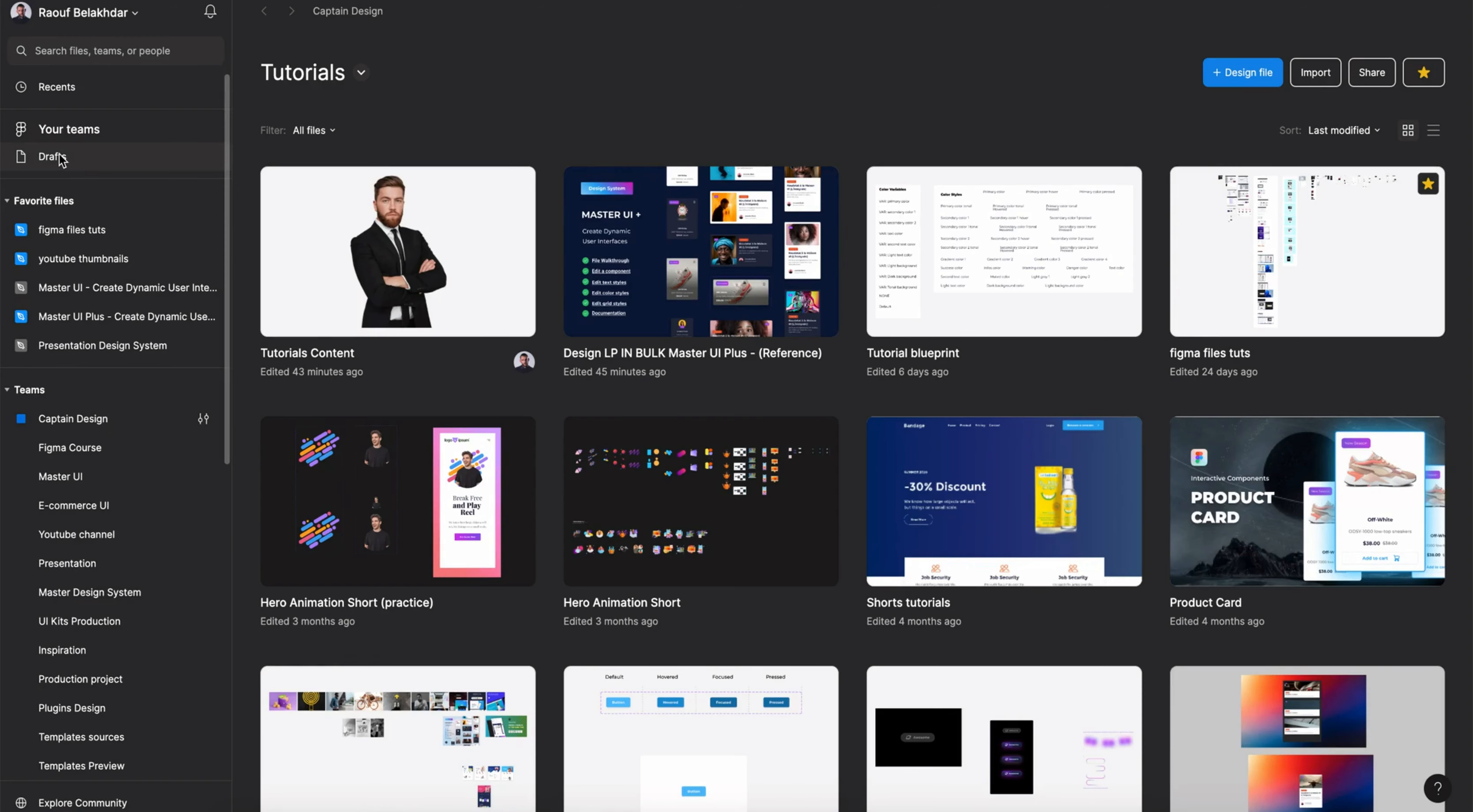
# - Import the downloaded Master UI .fig file from Downloads into Drafts
pyautogui.click(52, 157)
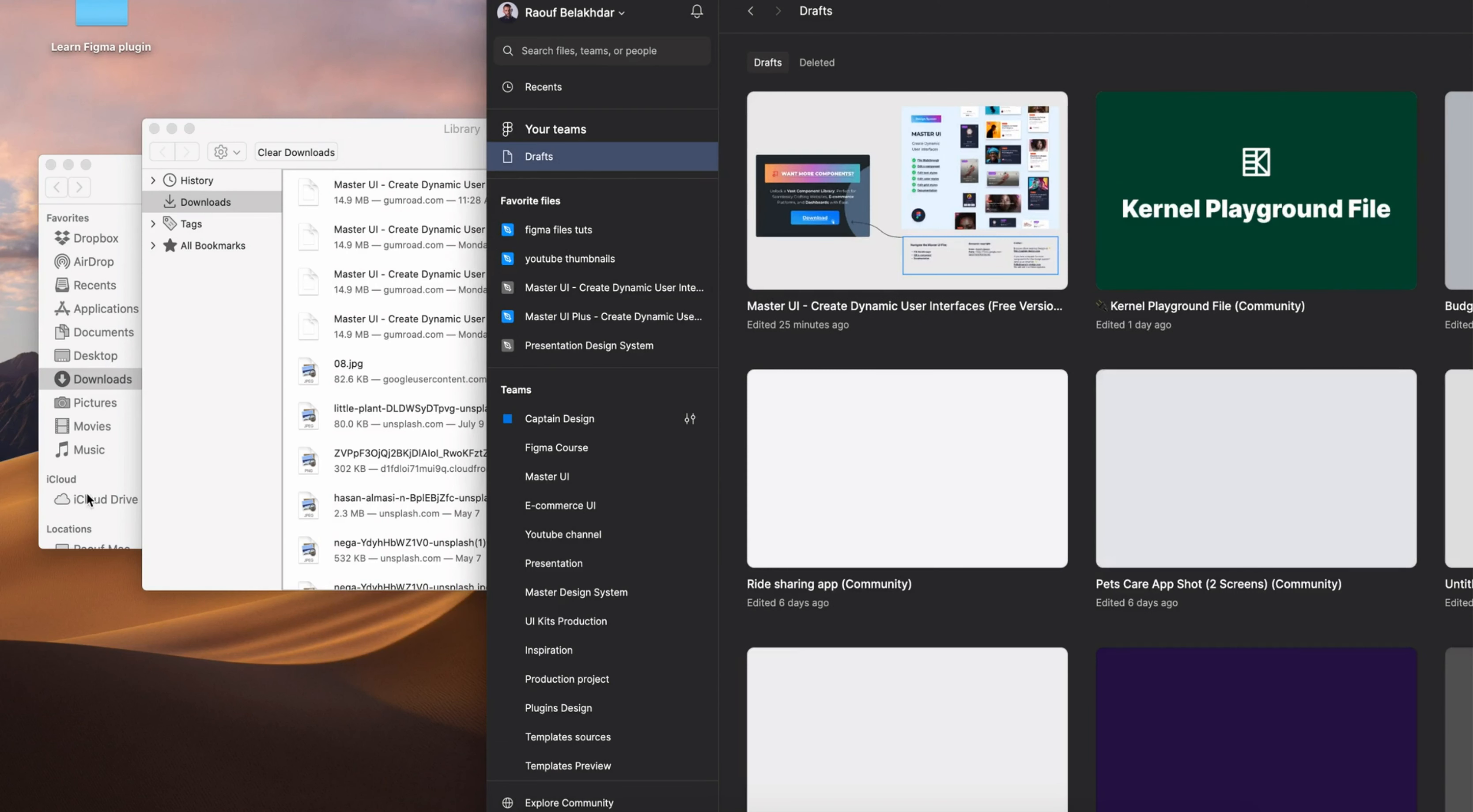
pyautogui.click(99, 383)
pyautogui.scroll(-2, 234, 500)
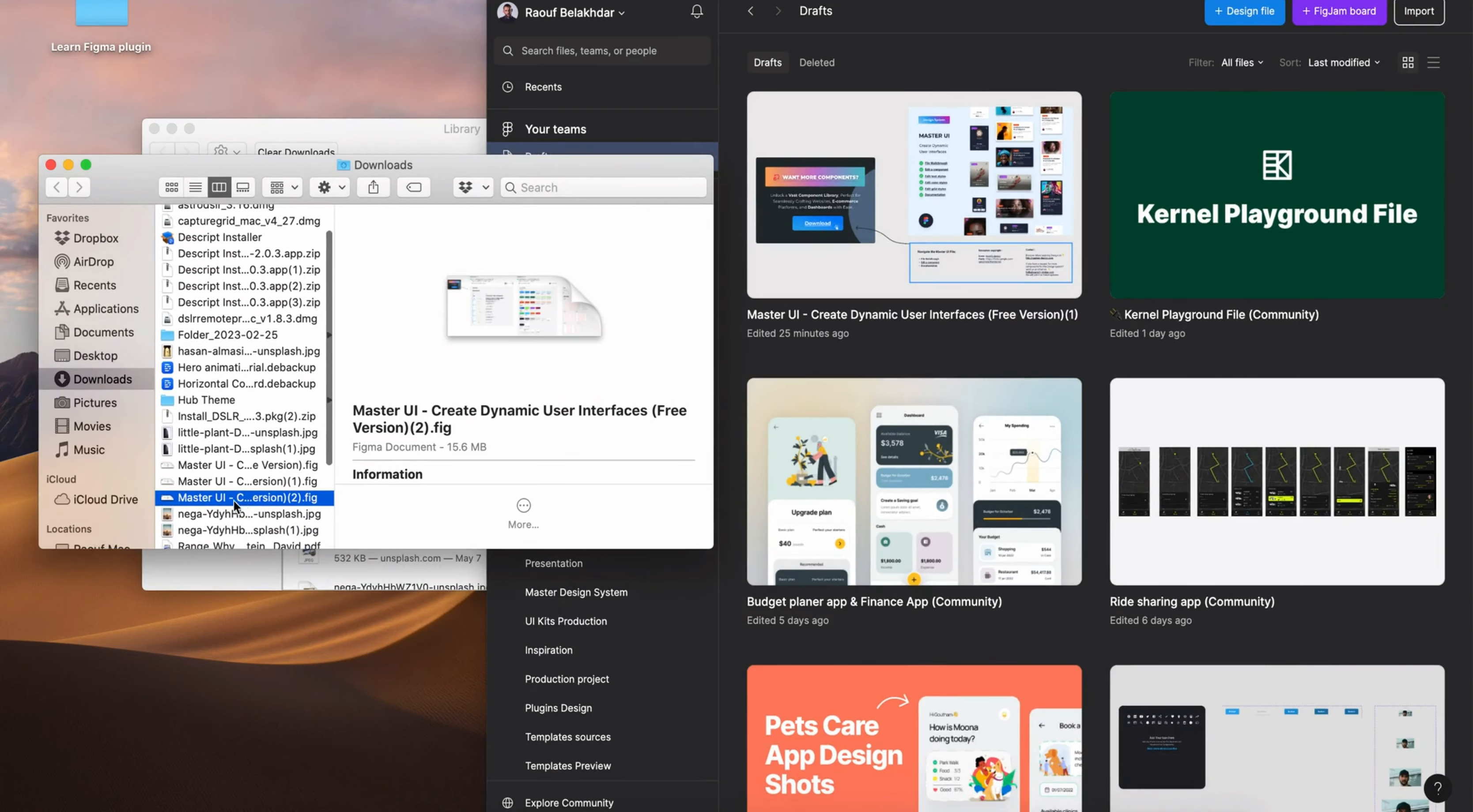
pyautogui.click(189, 498)
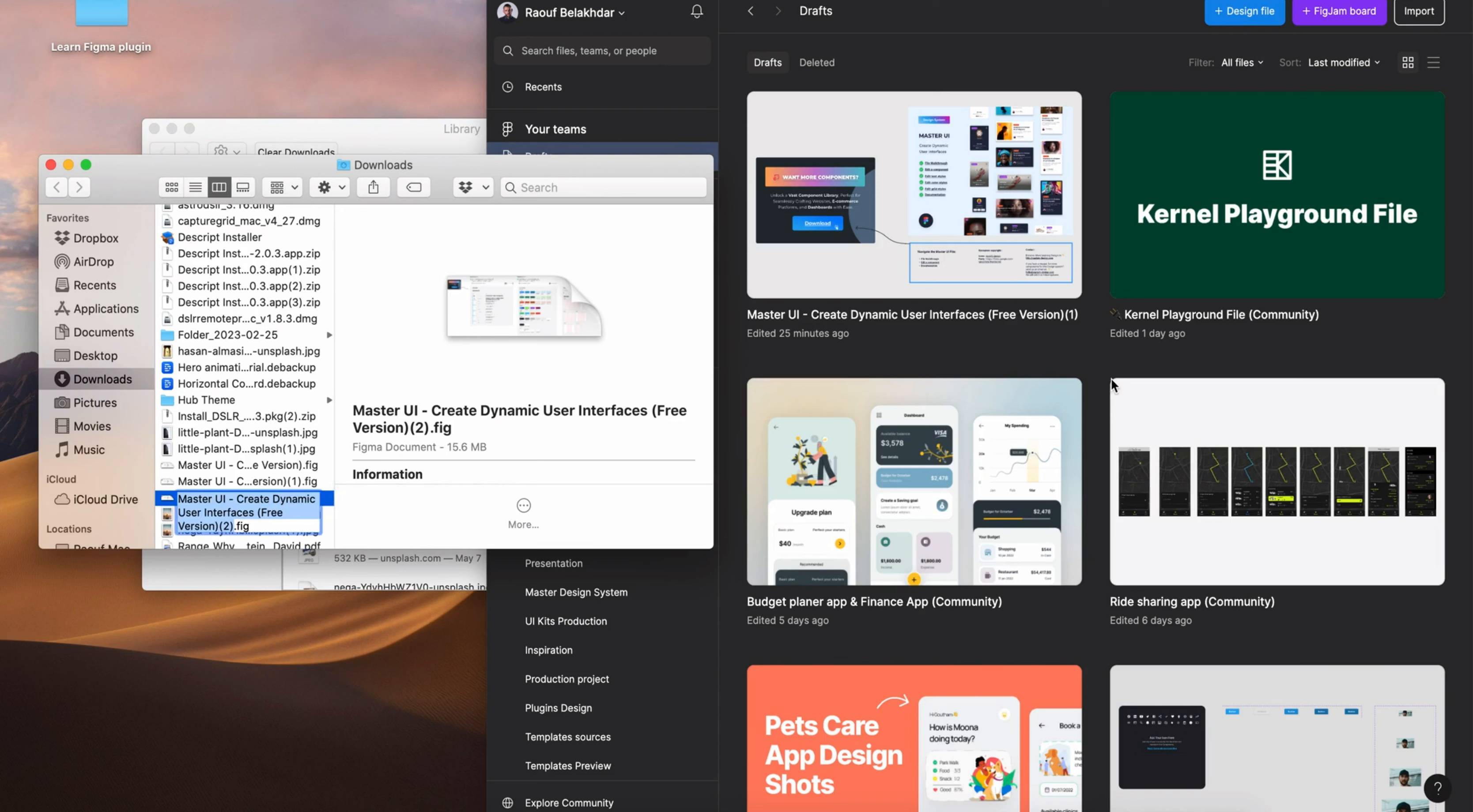
pyautogui.press('Return')
pyautogui.moveTo(295, 497); pyautogui.dragTo(1035, 367)
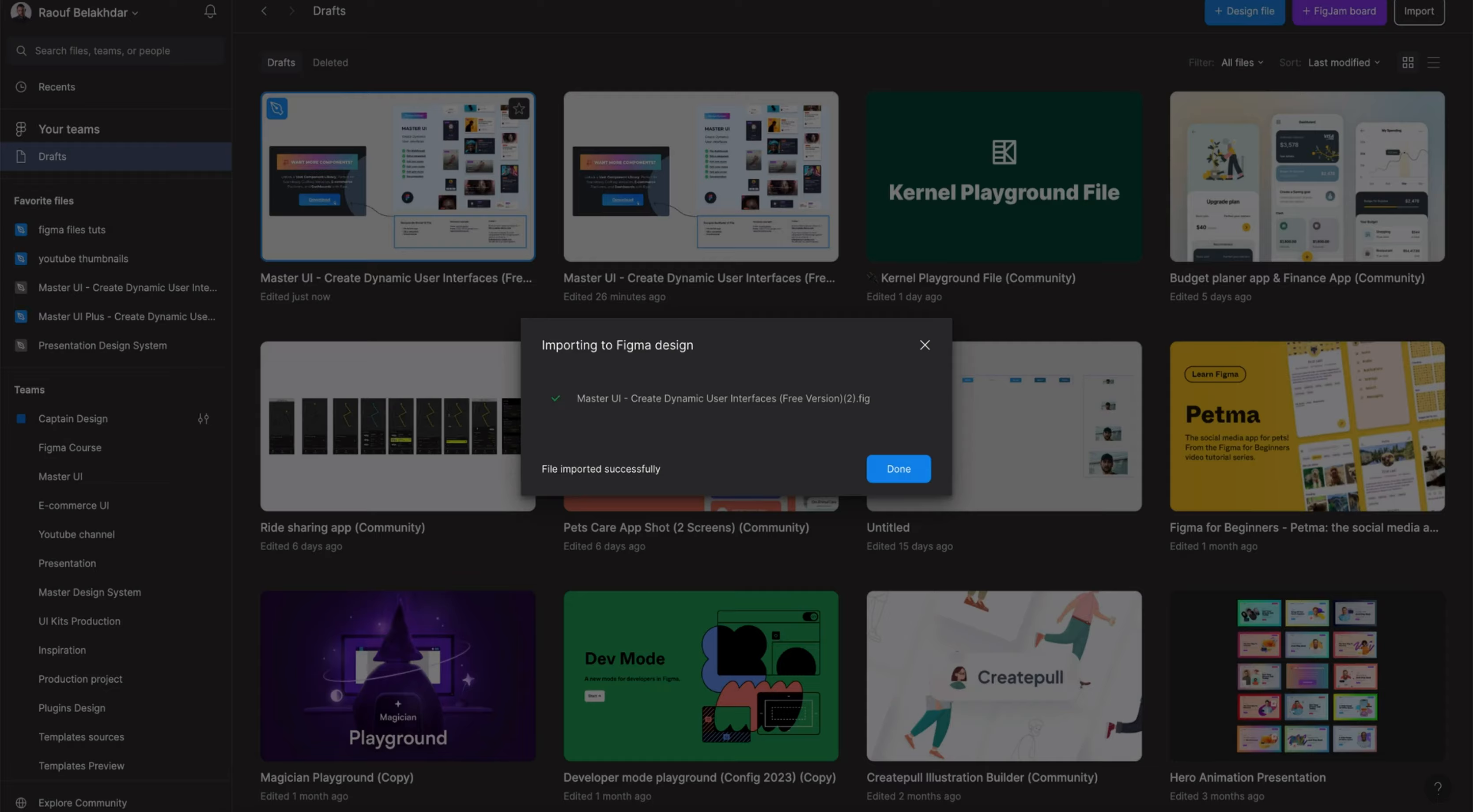
pyautogui.click(906, 478)
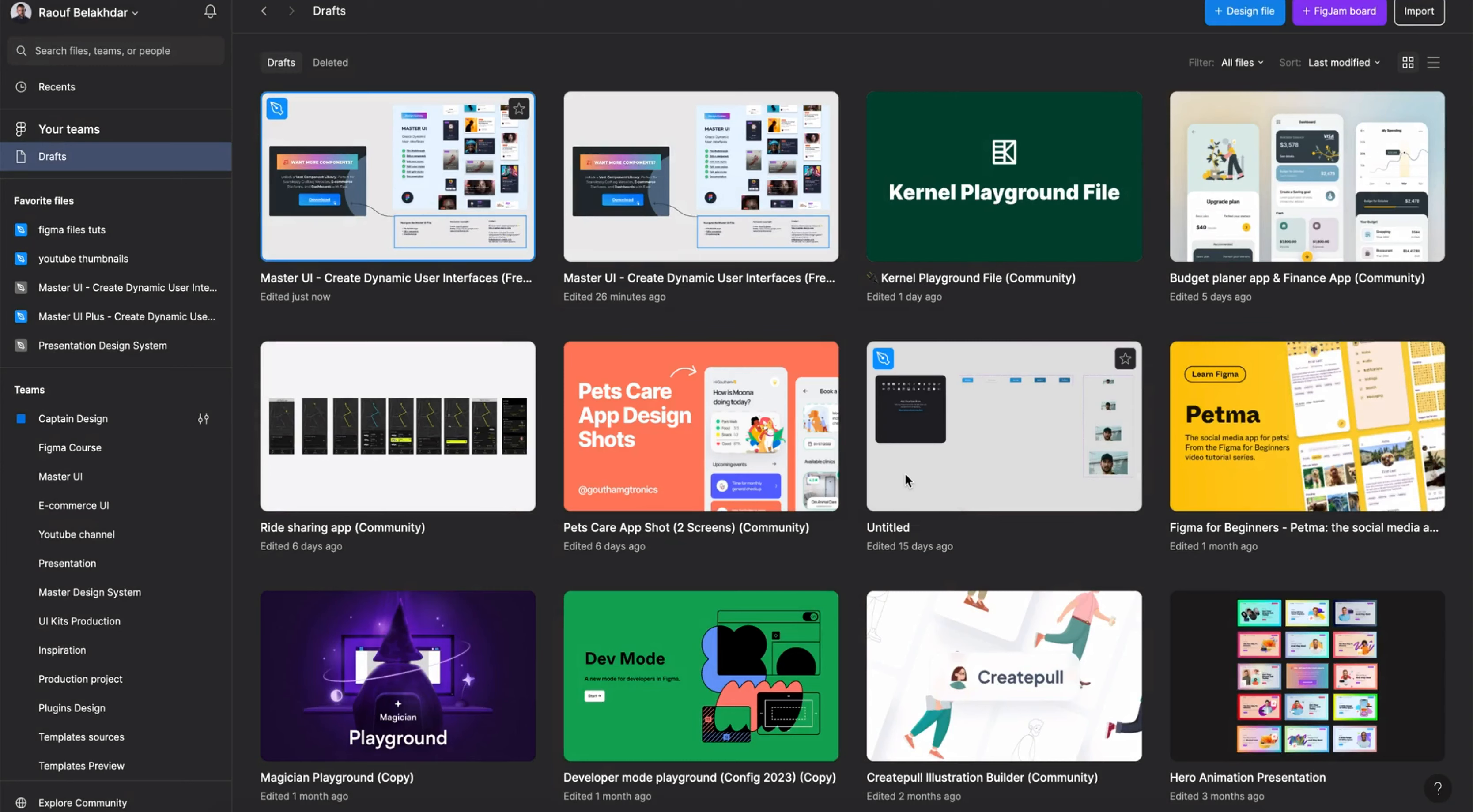
# - Open the imported file, add a page named Our design and move it to the end of the page list
pyautogui.doubleClick(394, 209)
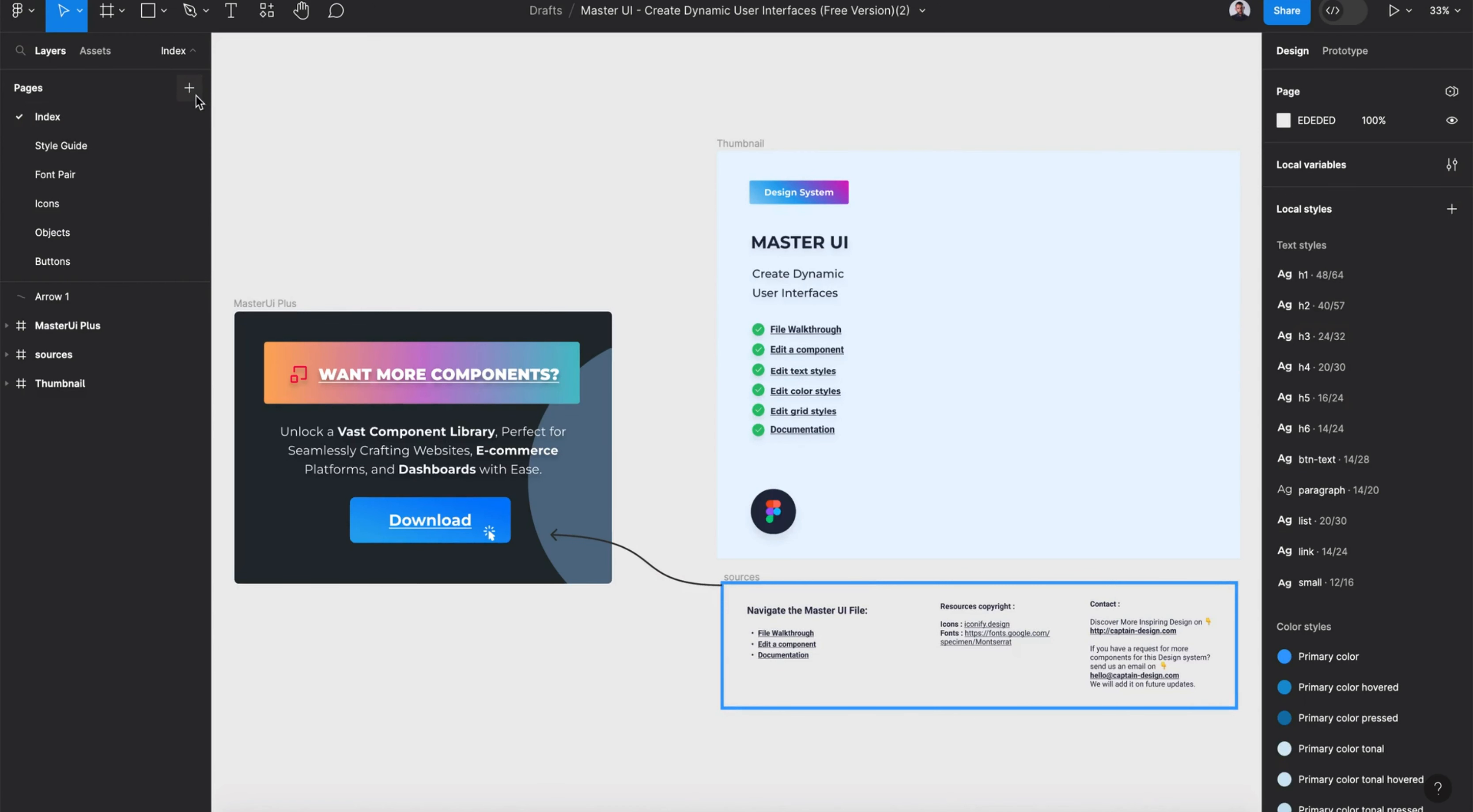
pyautogui.click(196, 95)
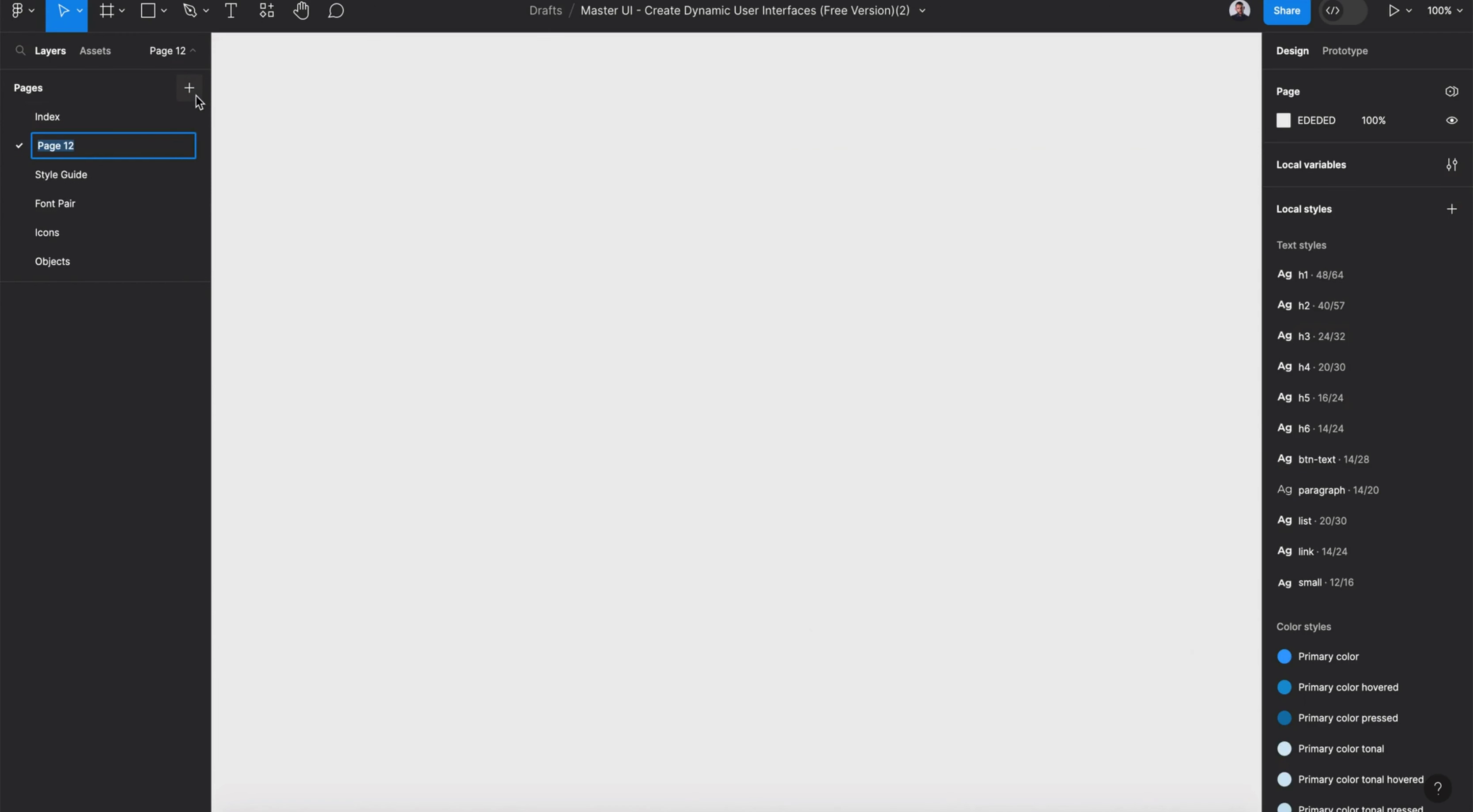
pyautogui.write('Our design')
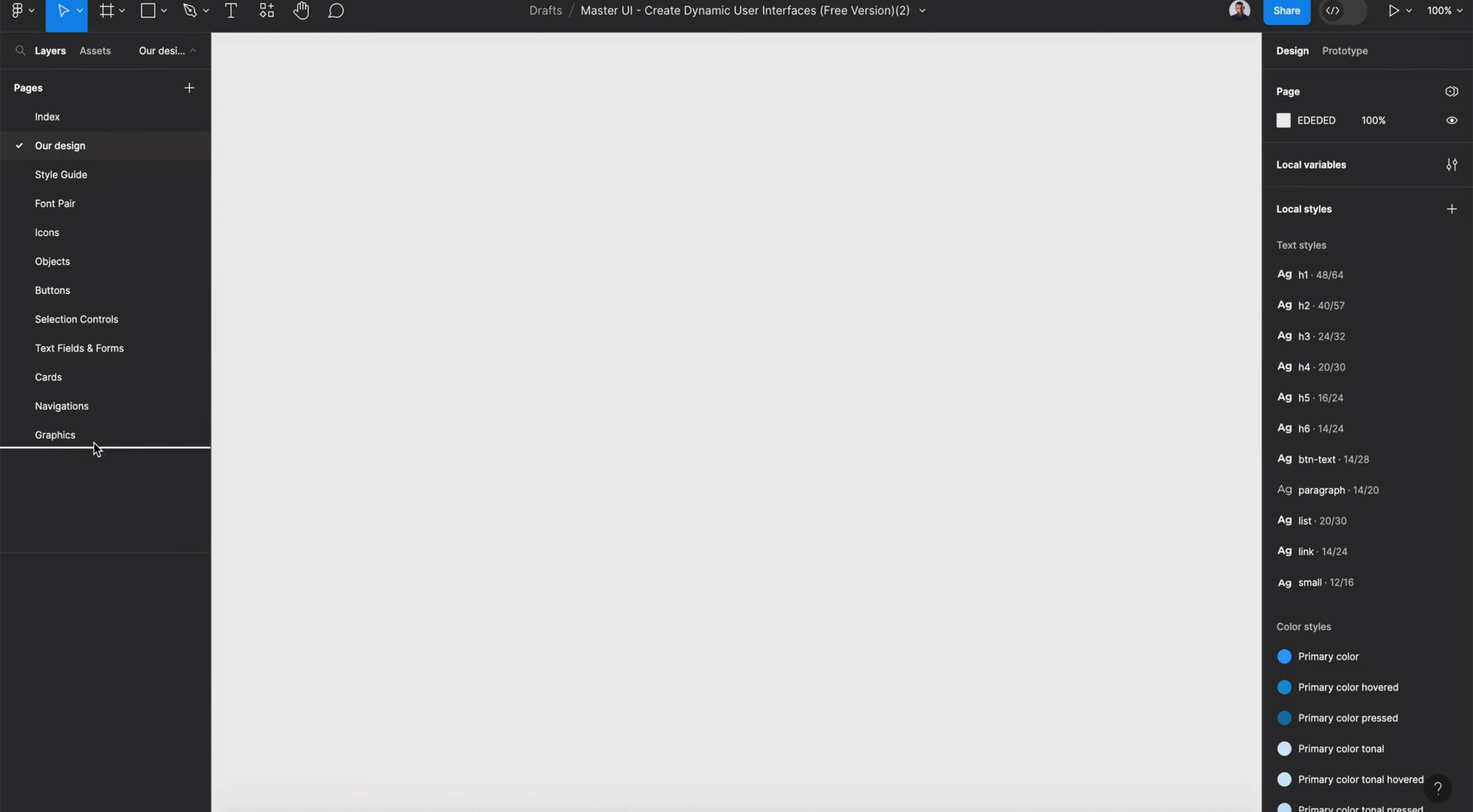
pyautogui.moveTo(93, 443); pyautogui.dragTo(93, 443)
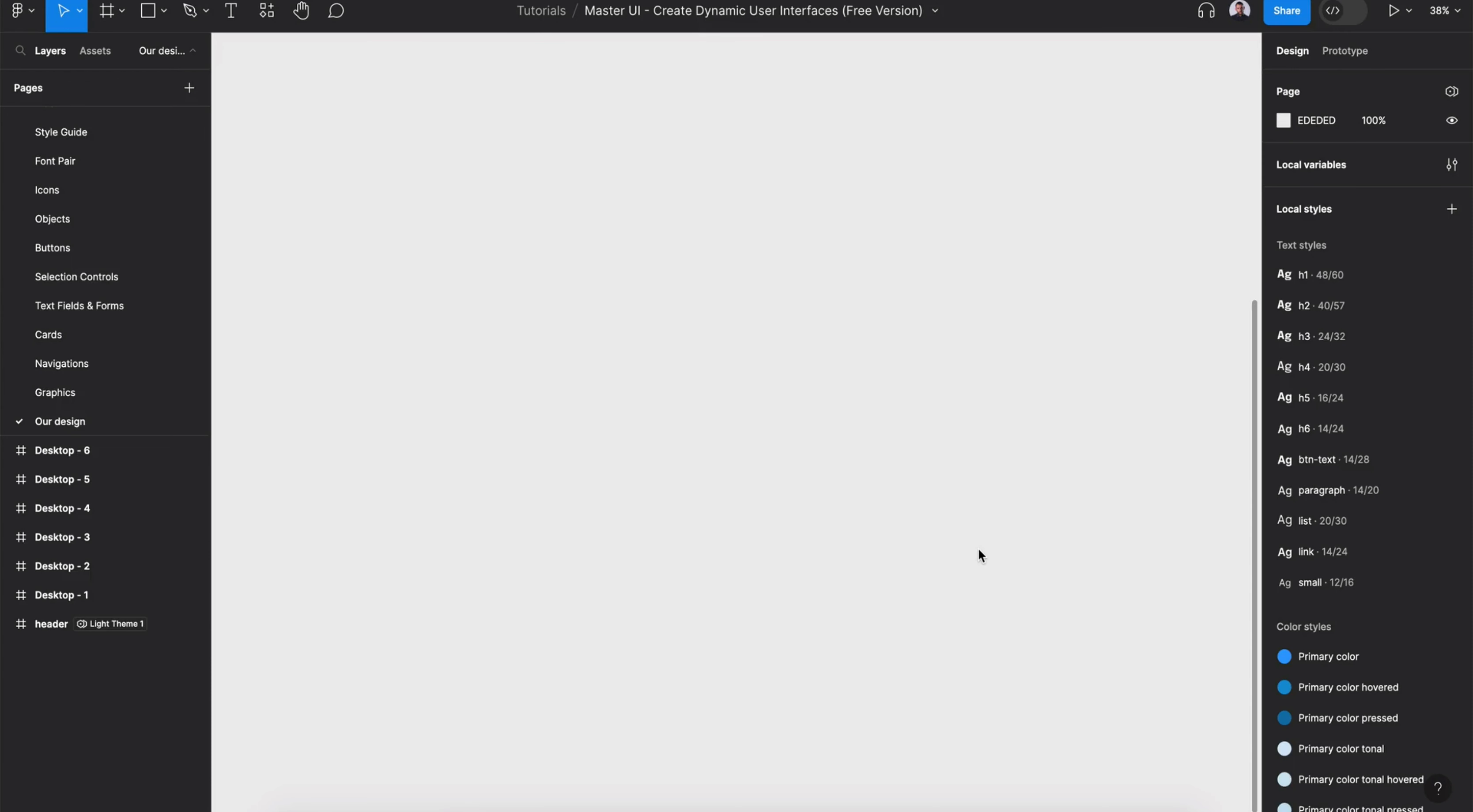
# - Create a 1440×1024 Desktop frame on the Our design page
pyautogui.press('f')
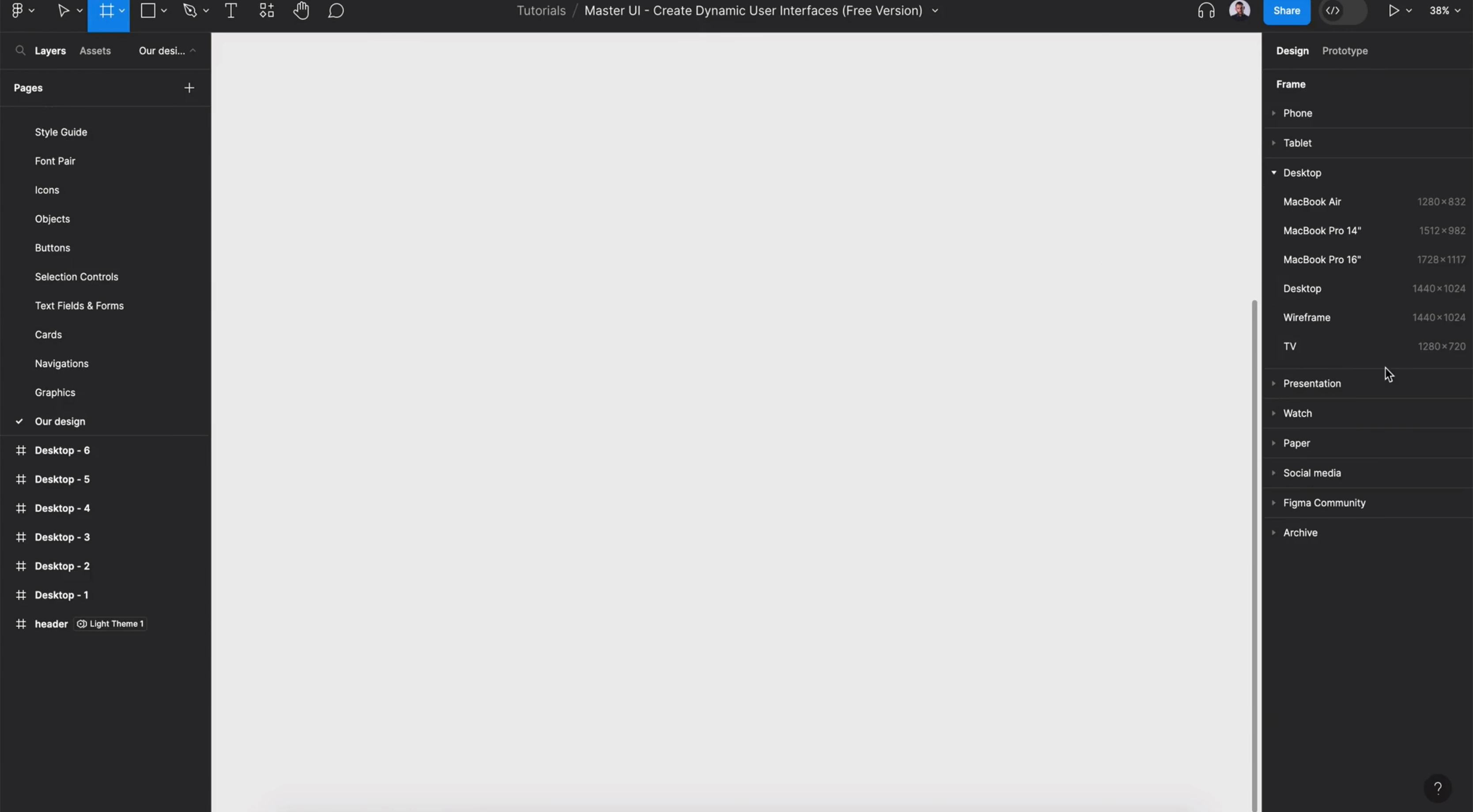
pyautogui.click(1355, 291)
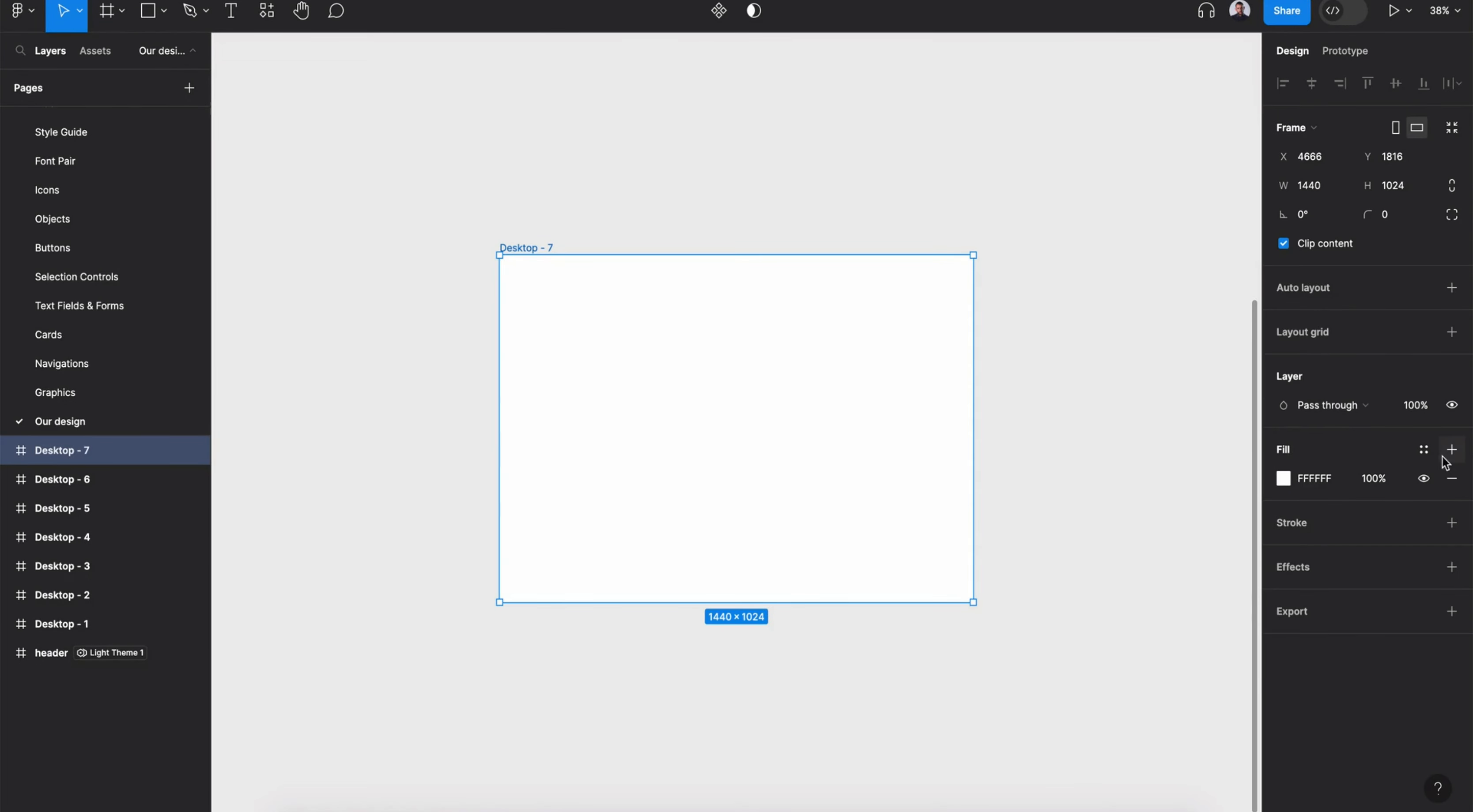
# - Apply the Light background fill style and the Bootstrap desktop 1140px layout grid to the frame
pyautogui.click(1424, 449)
pyautogui.scroll(-2, 1155, 676)
pyautogui.click(1142, 656)
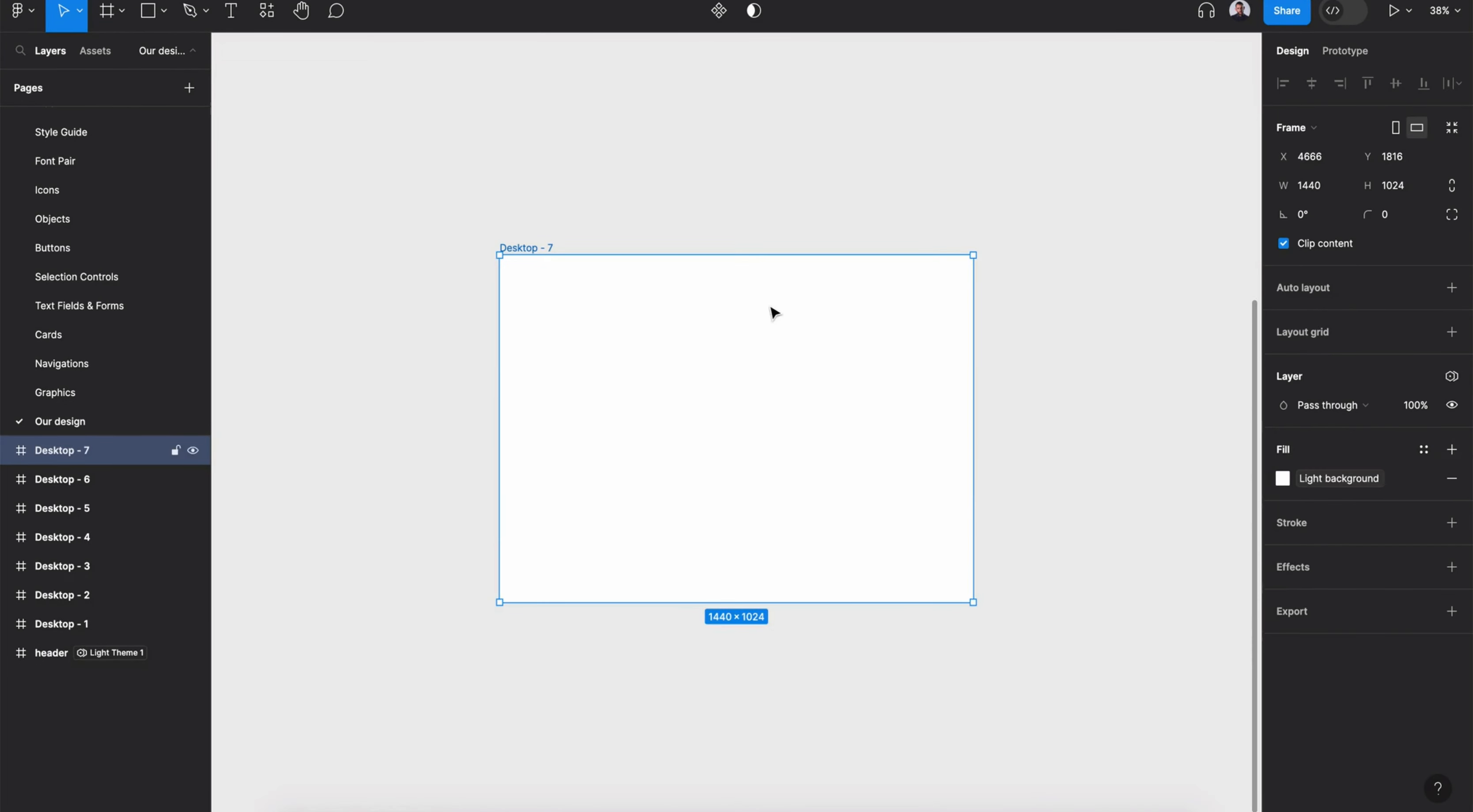
pyautogui.scroll(3, 774, 313)
pyautogui.click(1424, 333)
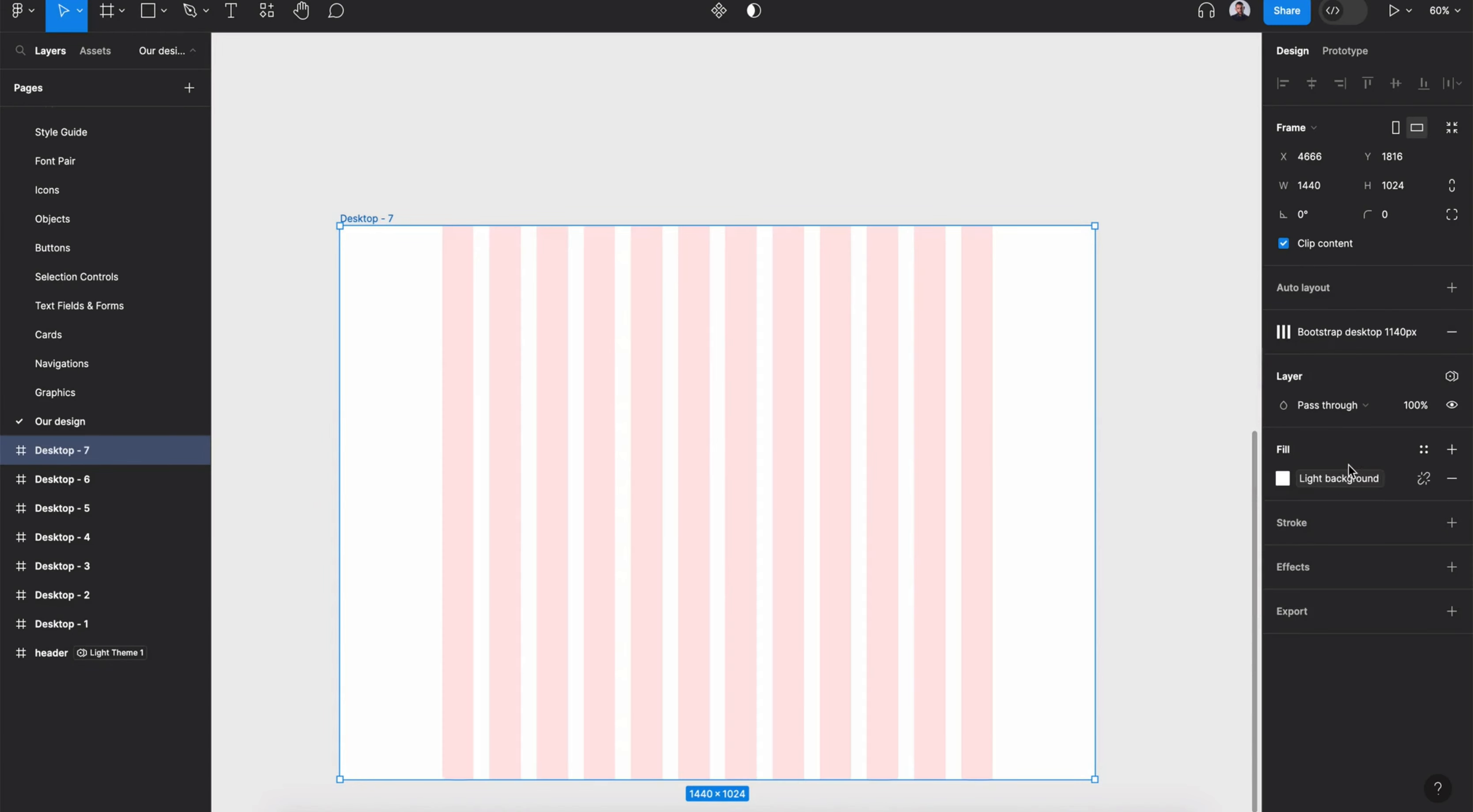
# - Insert the Desktop Top Navbar 1 component and align it to the frame's top center
pyautogui.click(267, 10)
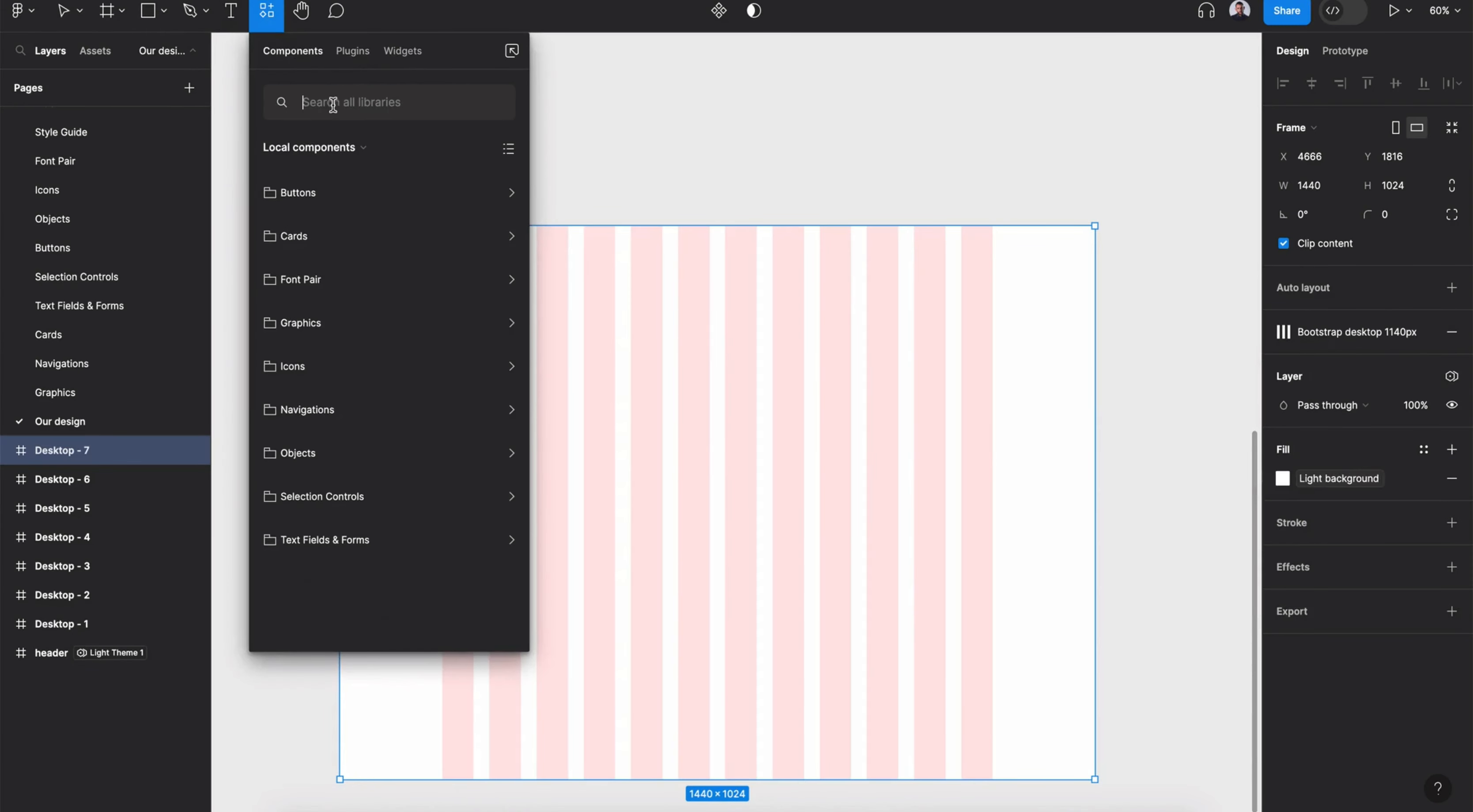
pyautogui.click(353, 409)
pyautogui.scroll(-1, 415, 416)
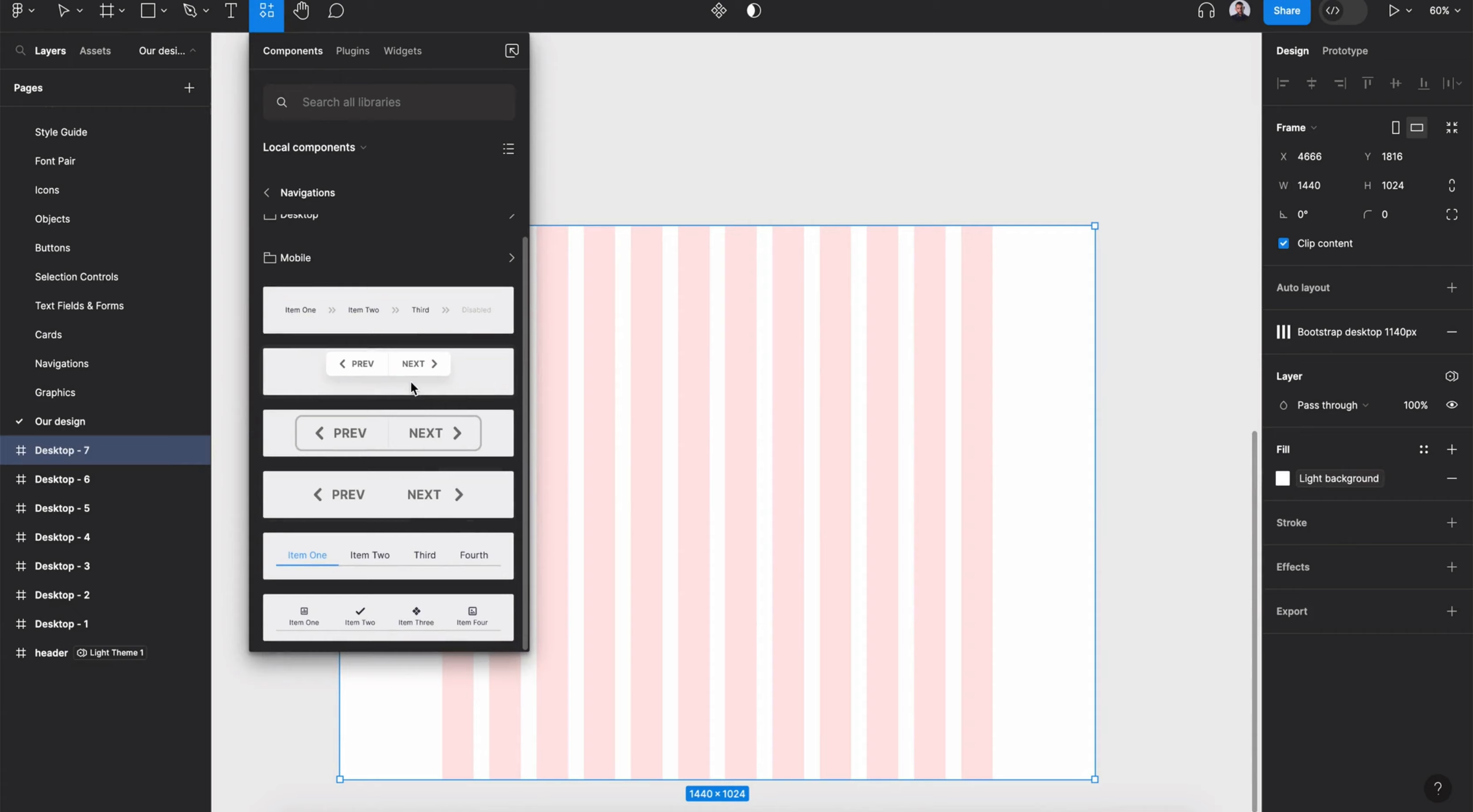
pyautogui.click(464, 220)
pyautogui.moveTo(398, 342); pyautogui.dragTo(821, 277)
pyautogui.click(1311, 83)
pyautogui.click(1367, 83)
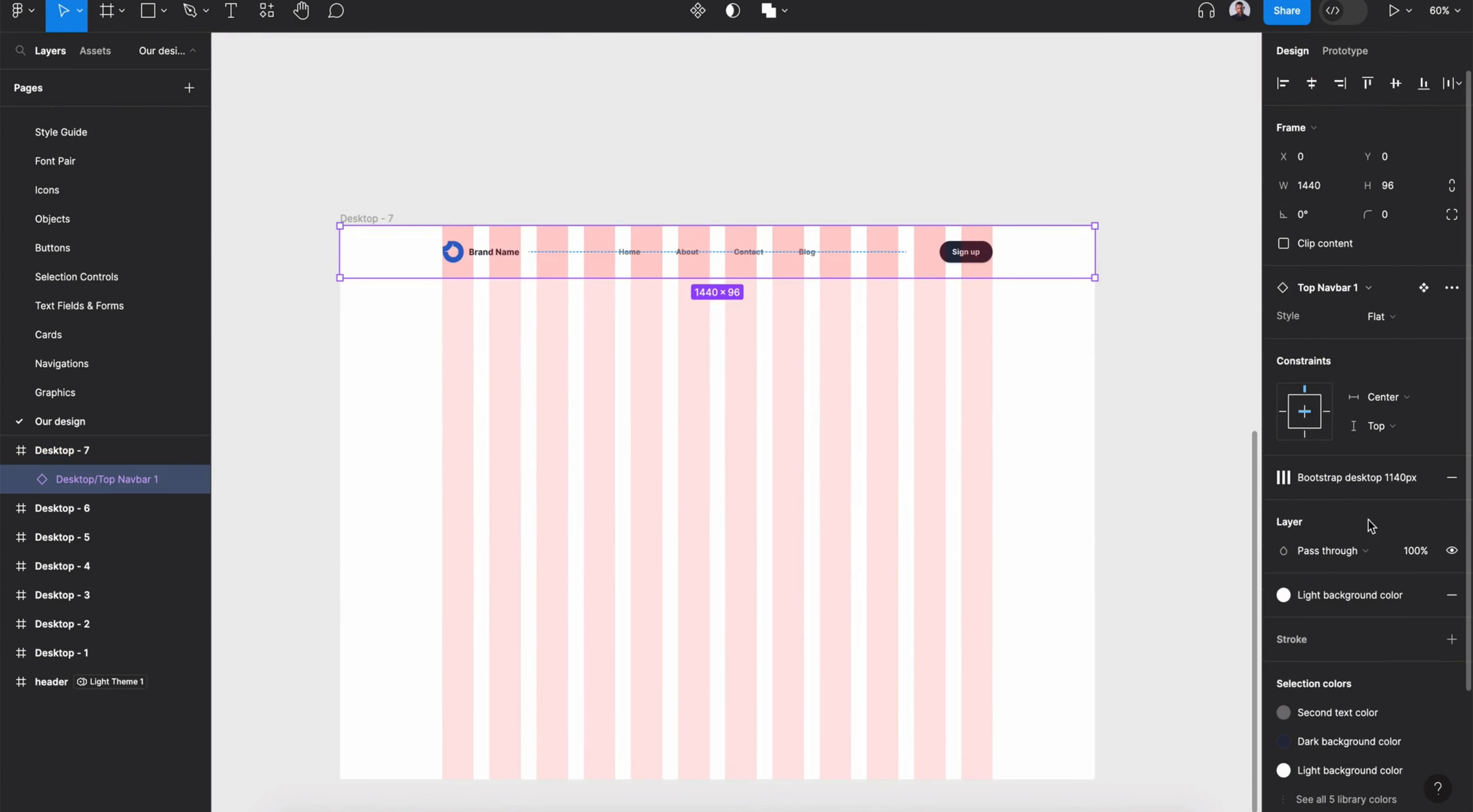
# - Hide the frame's layout grid and set the navbar's horizontal constraint to Left and right
pyautogui.click(375, 219)
pyautogui.click(1398, 333)
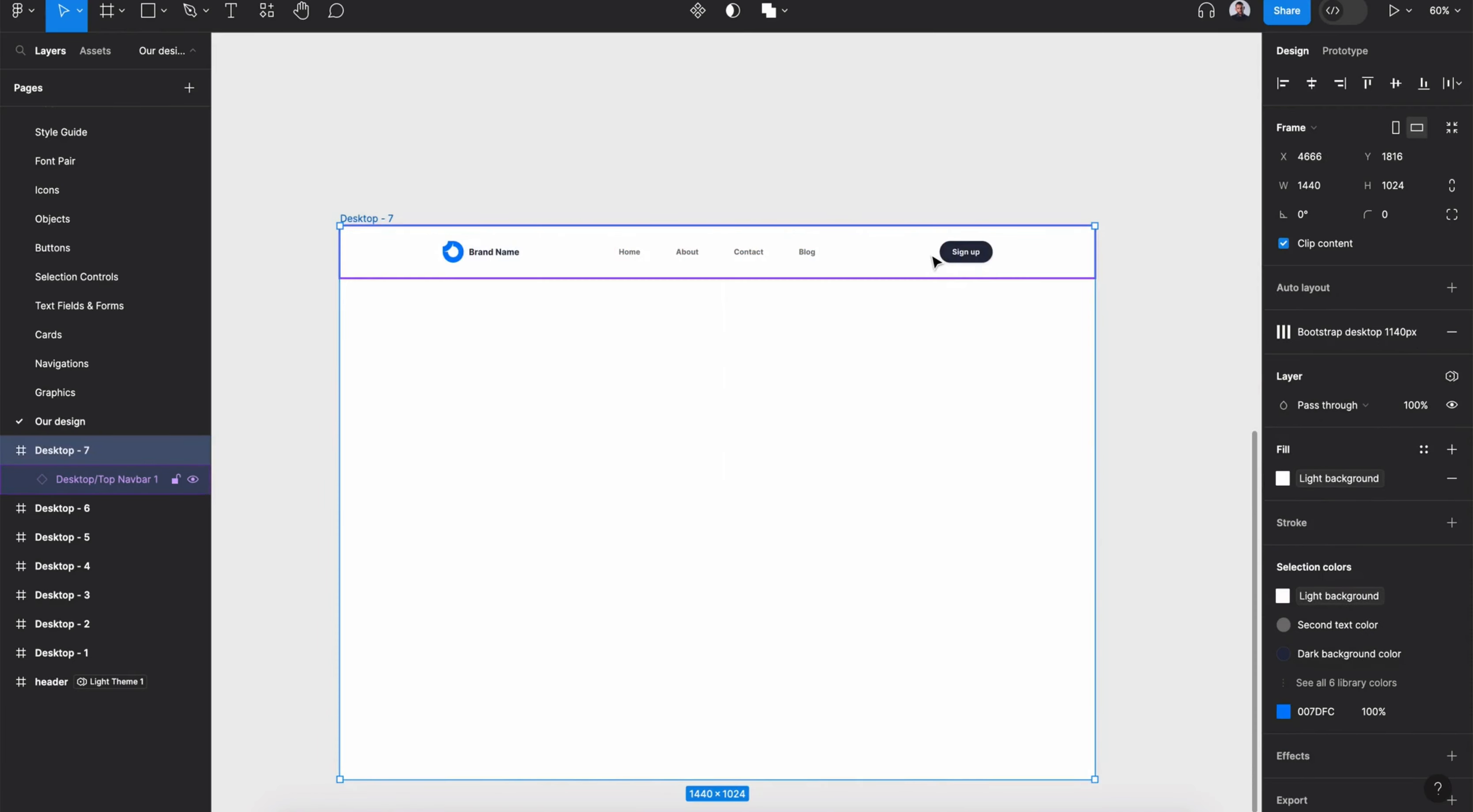
pyautogui.click(933, 259)
pyautogui.click(1383, 397)
pyautogui.click(1386, 377)
pyautogui.click(1167, 411)
# - Set the Sign up button's fill to the primary color style
pyautogui.click(769, 275)
pyautogui.scroll(-4, 1302, 609)
pyautogui.doubleClick(983, 258)
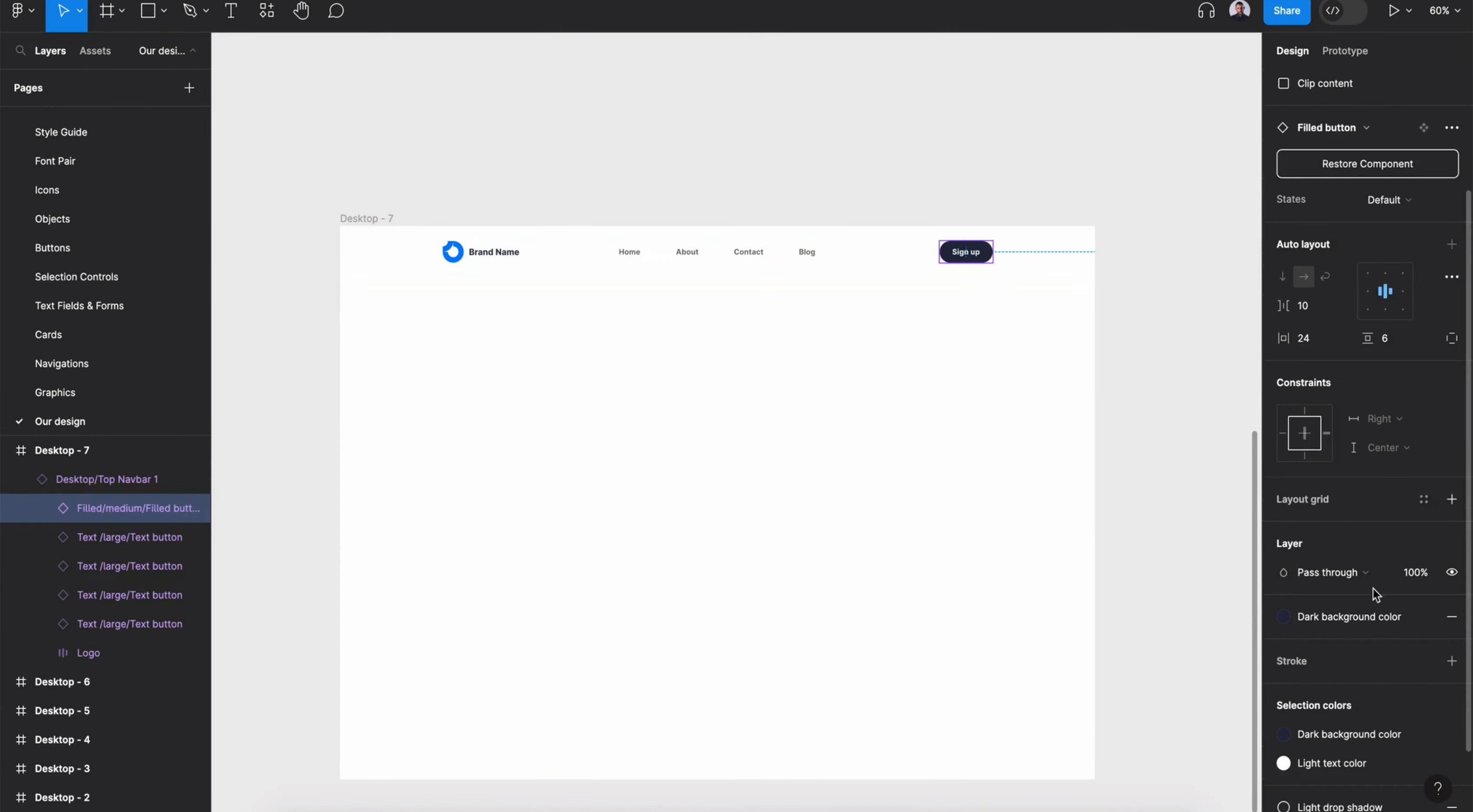
pyautogui.scroll(-1, 1361, 563)
pyautogui.click(1367, 568)
pyautogui.scroll(5, 1193, 665)
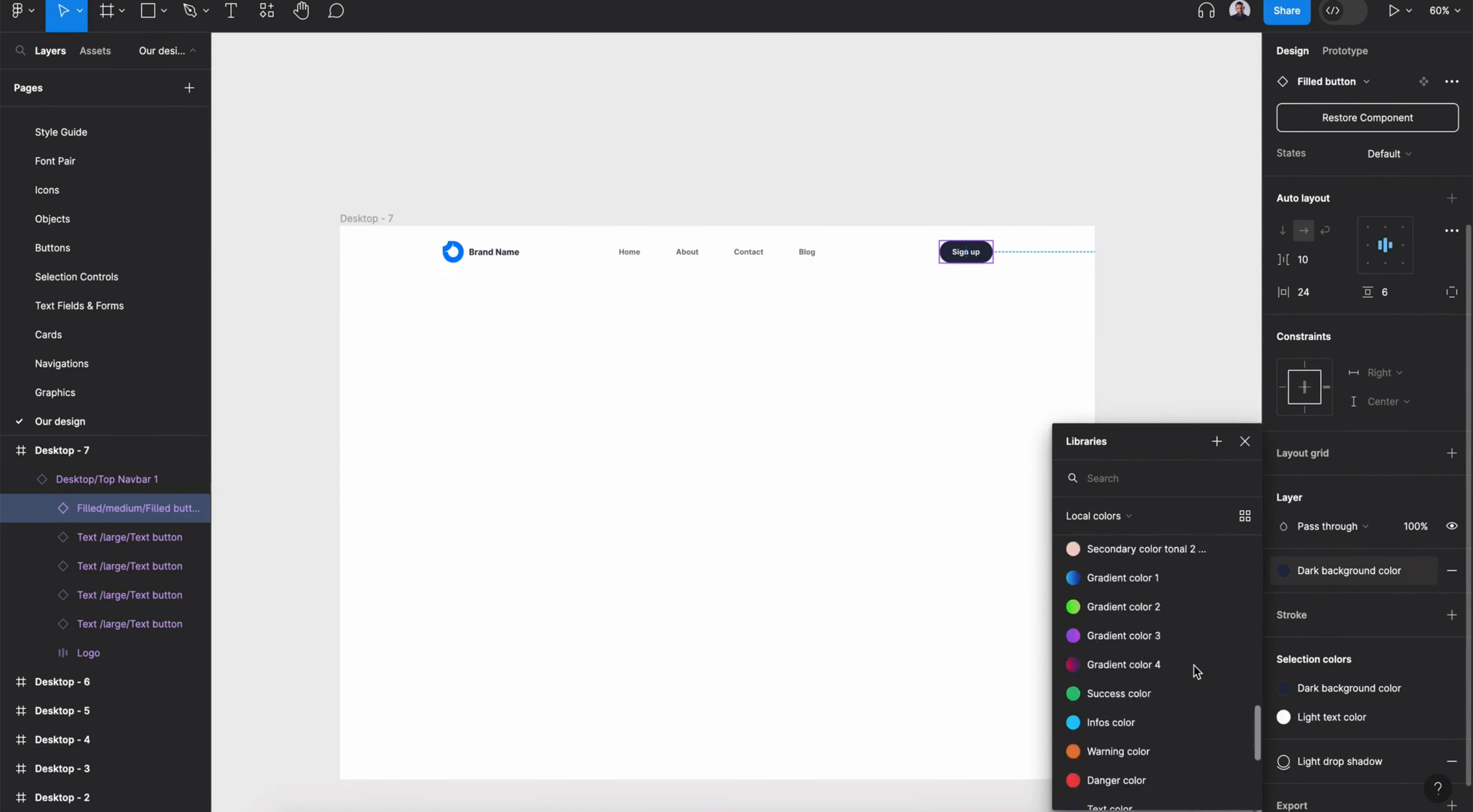
pyautogui.click(1186, 557)
pyautogui.click(1032, 269)
# - Change the navbar's Style variant from Flat to the shadowed option
pyautogui.scroll(3, 1411, 326)
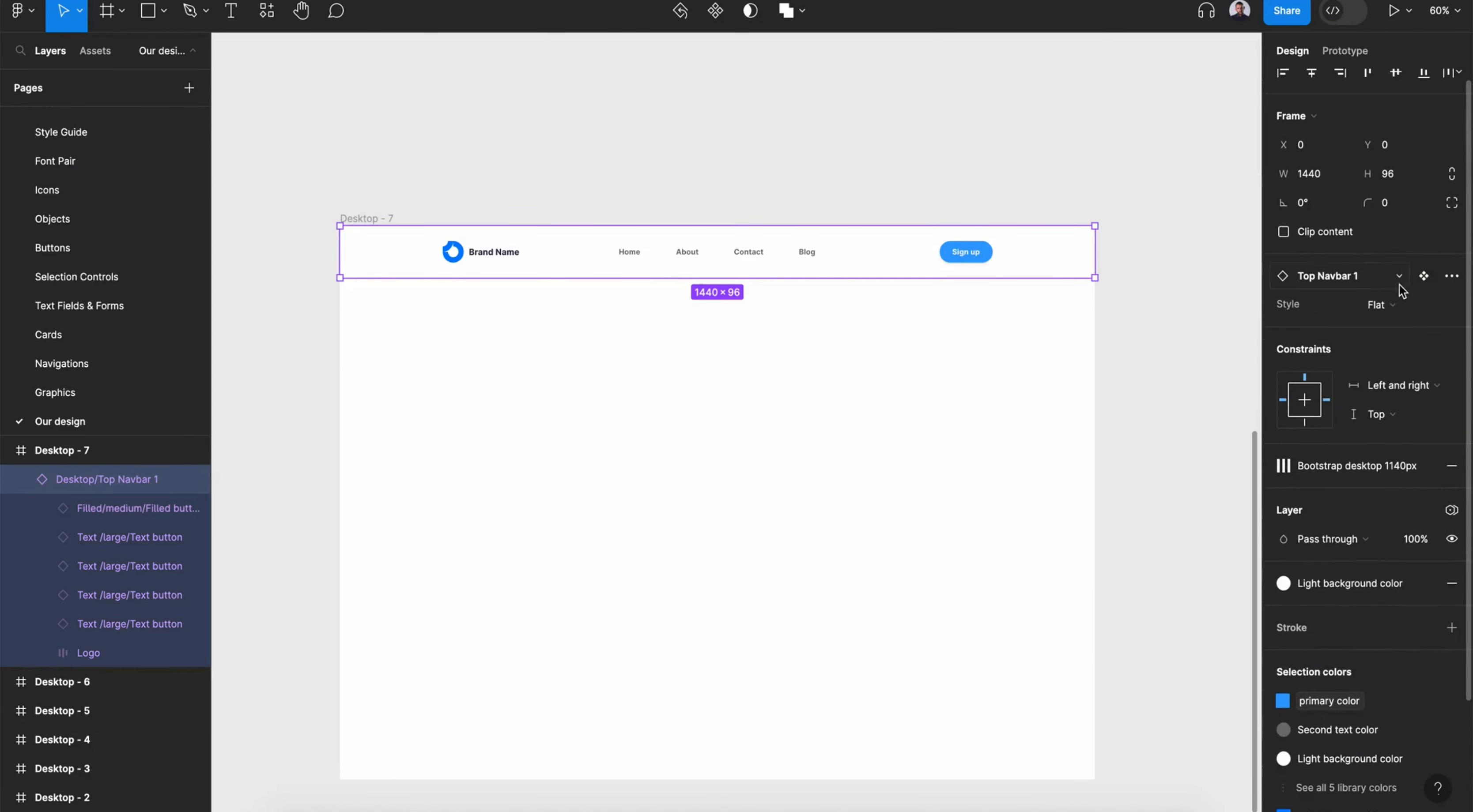
pyautogui.click(1378, 305)
pyautogui.click(1342, 329)
pyautogui.click(1193, 339)
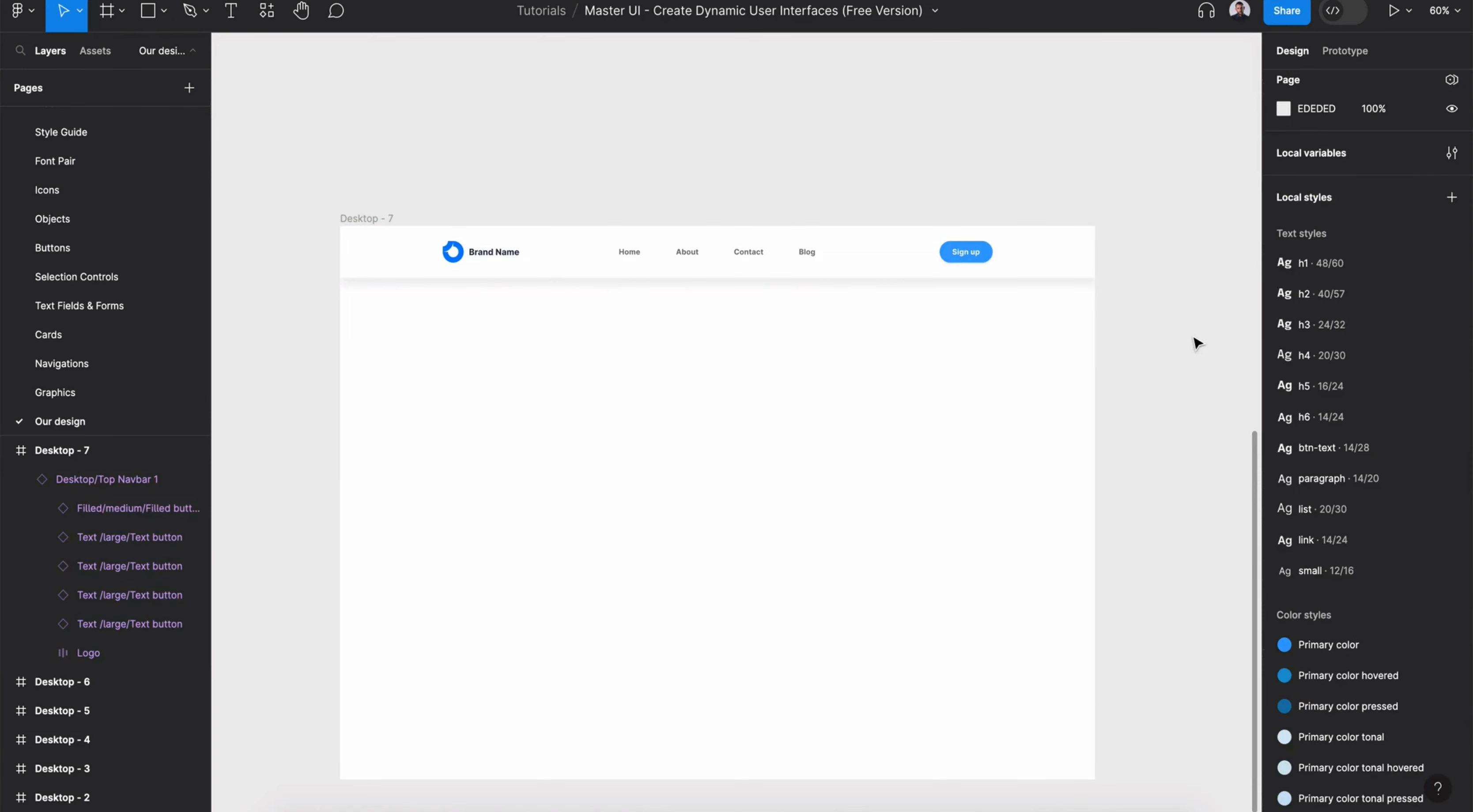
# - Rename the navbar's brand name text to Ride Easy
pyautogui.doubleClick(487, 252)
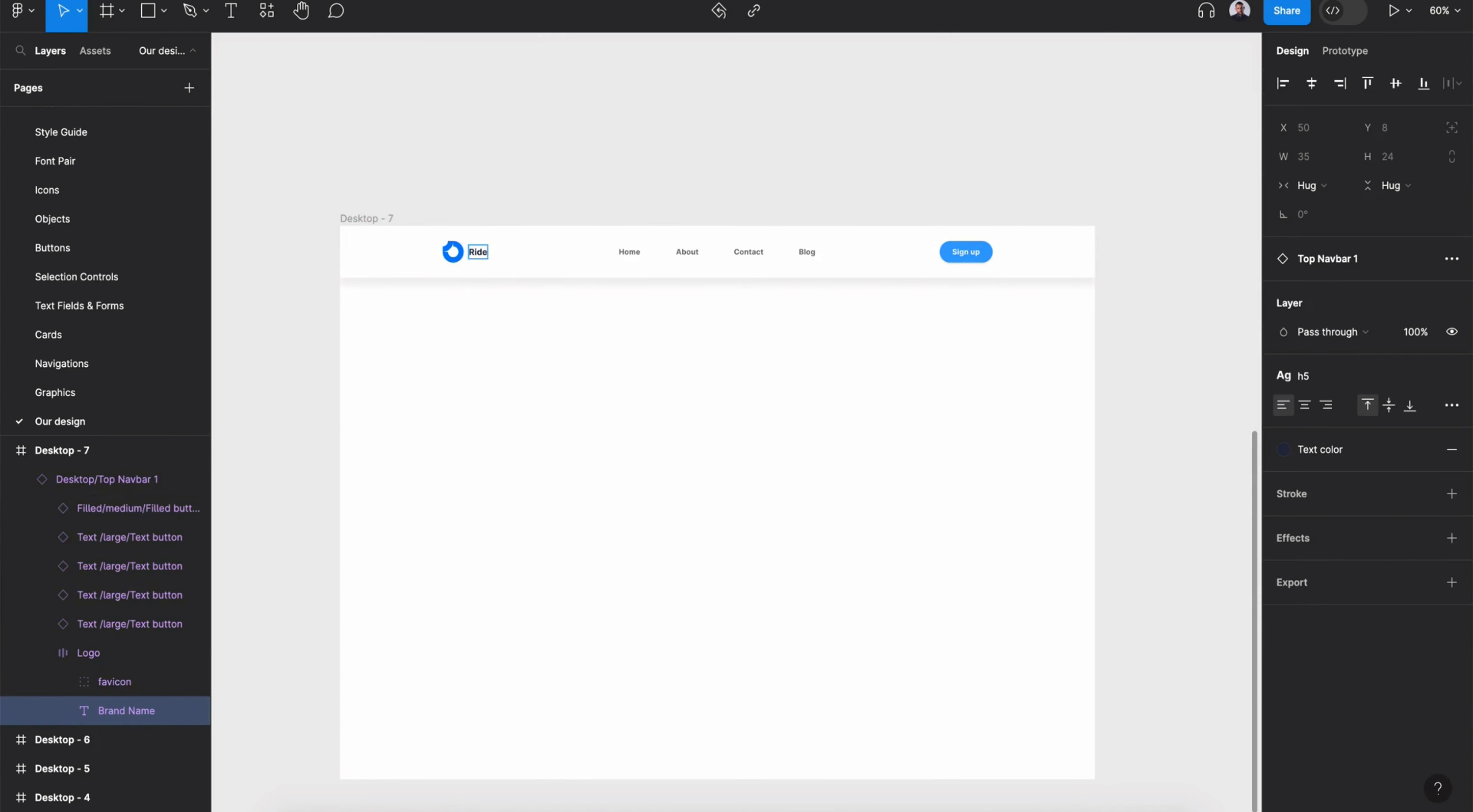
pyautogui.scroll(5, 487, 251)
pyautogui.click(640, 412)
pyautogui.scroll(-4, 641, 414)
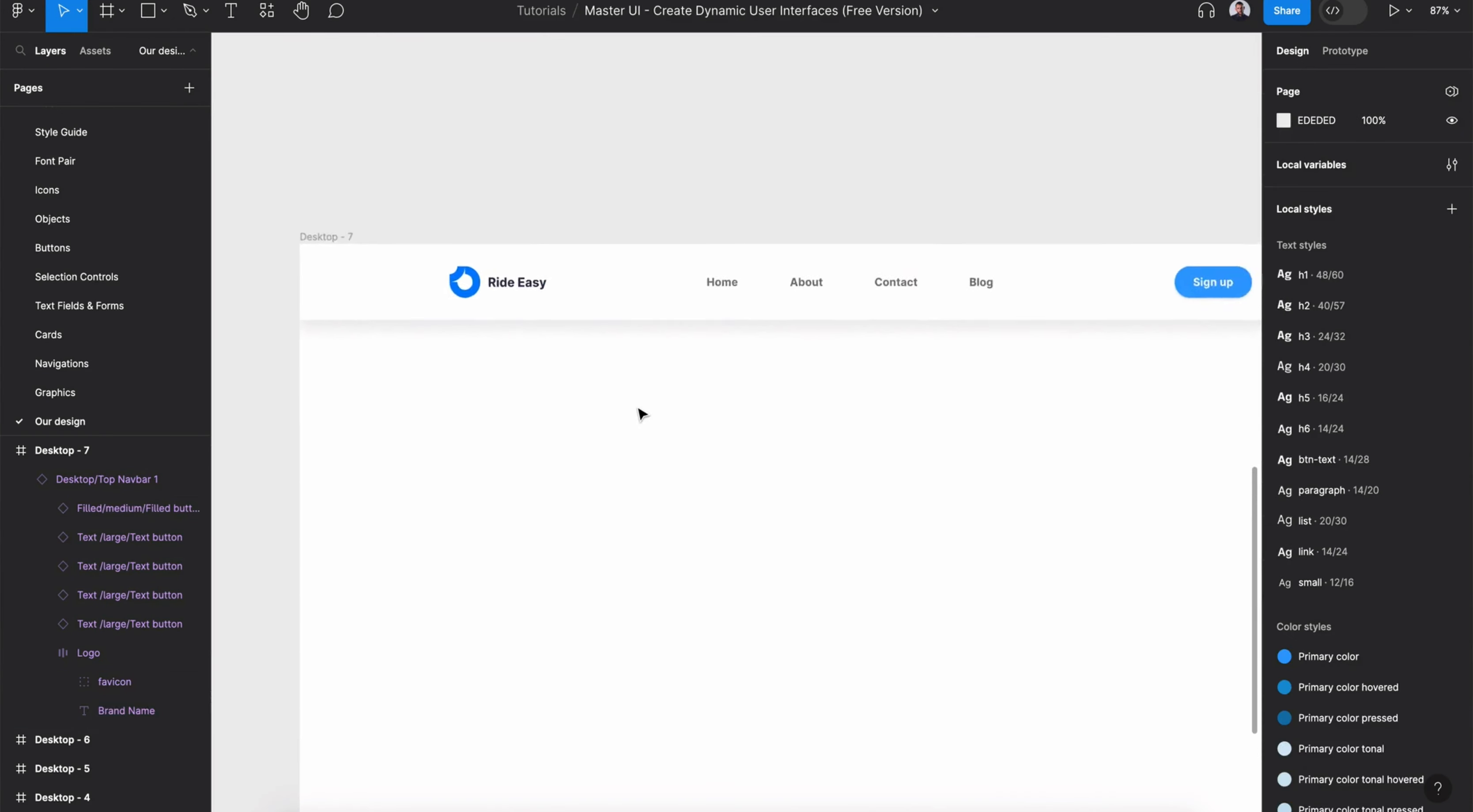
# - Draw a frame about 1440×717 below the navbar and fill it with the Tonal background color style
pyautogui.scroll(-3, 641, 414)
pyautogui.press('f')
pyautogui.moveTo(297, 170); pyautogui.dragTo(1176, 623)
pyautogui.click(1414, 579)
pyautogui.scroll(-3, 1143, 697)
pyautogui.click(1152, 672)
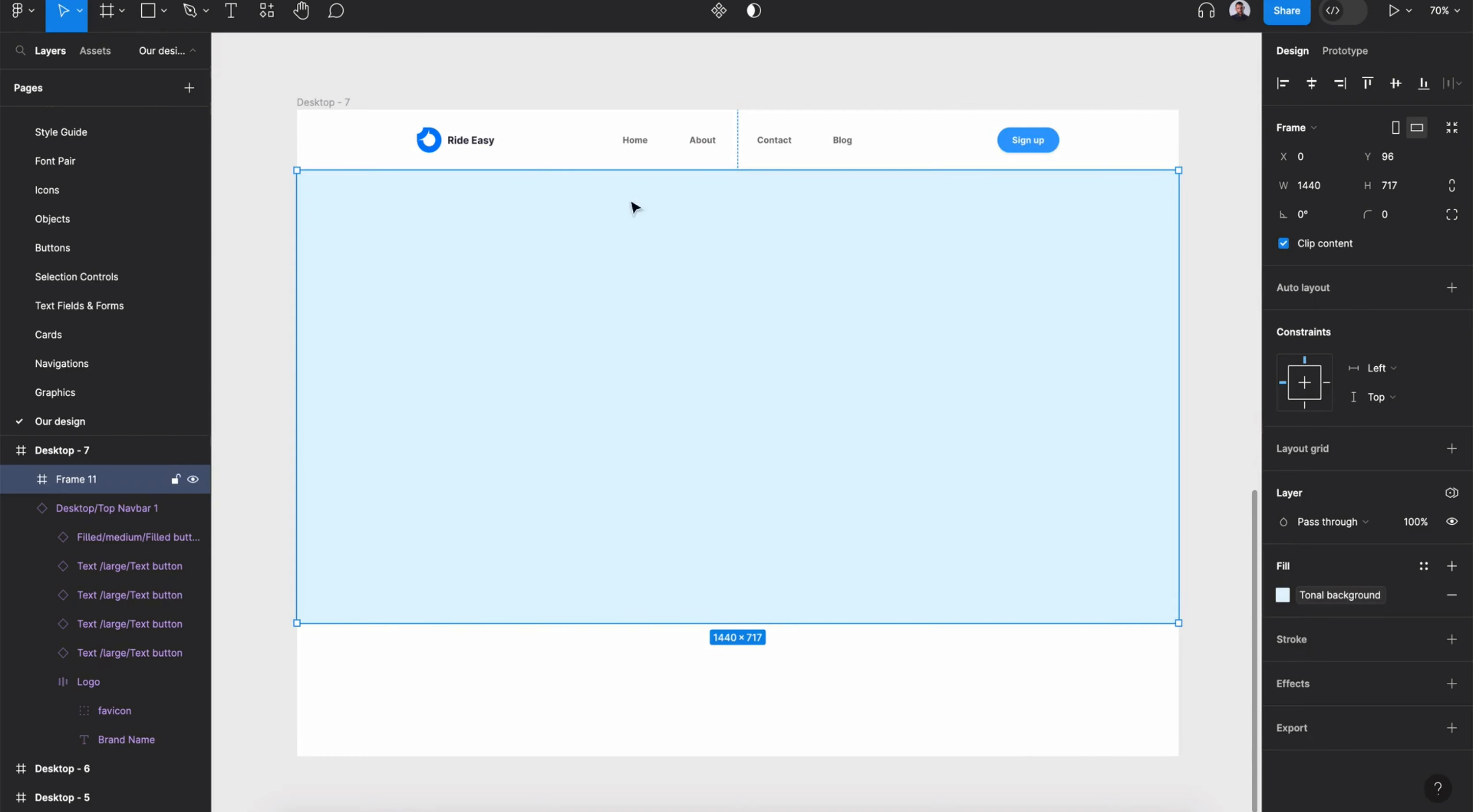
# - Search the Unsplash plugin for map and add a map photo as an image fill of the hero frame
pyautogui.hotkey('shift', 'i')
pyautogui.click(353, 52)
pyautogui.write('uns')
pyautogui.click(410, 178)
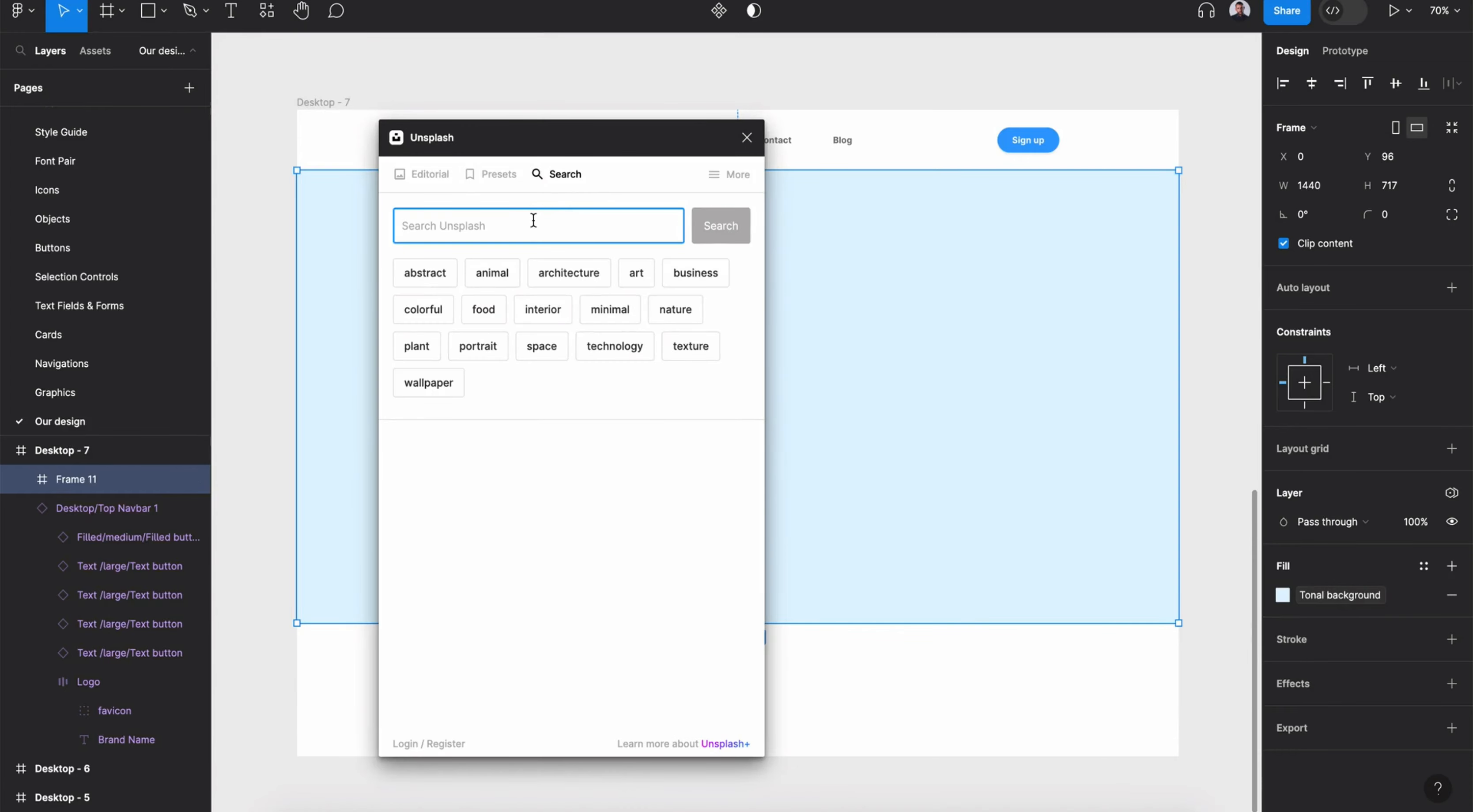
pyautogui.press('Return')
pyautogui.click(479, 496)
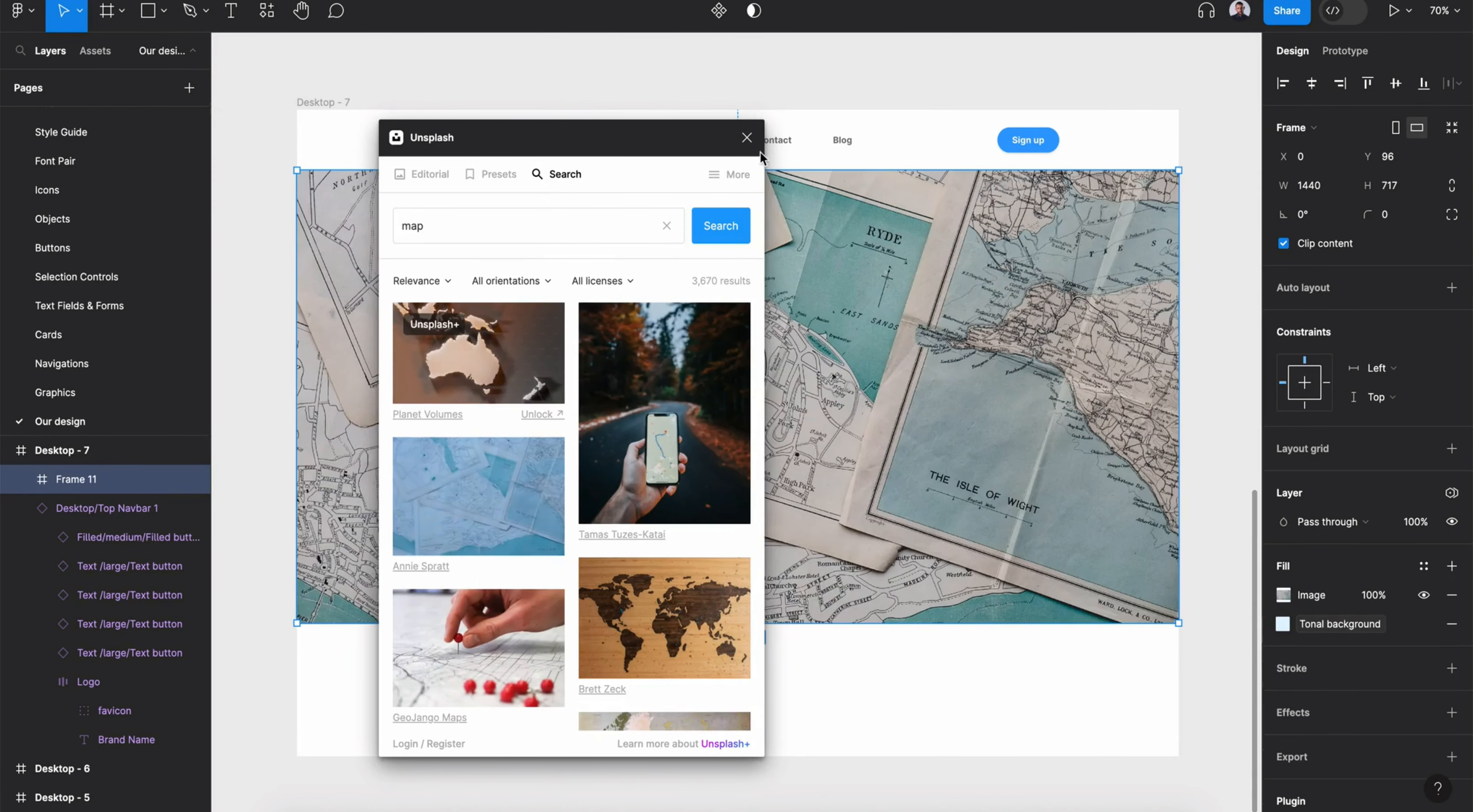
pyautogui.click(747, 137)
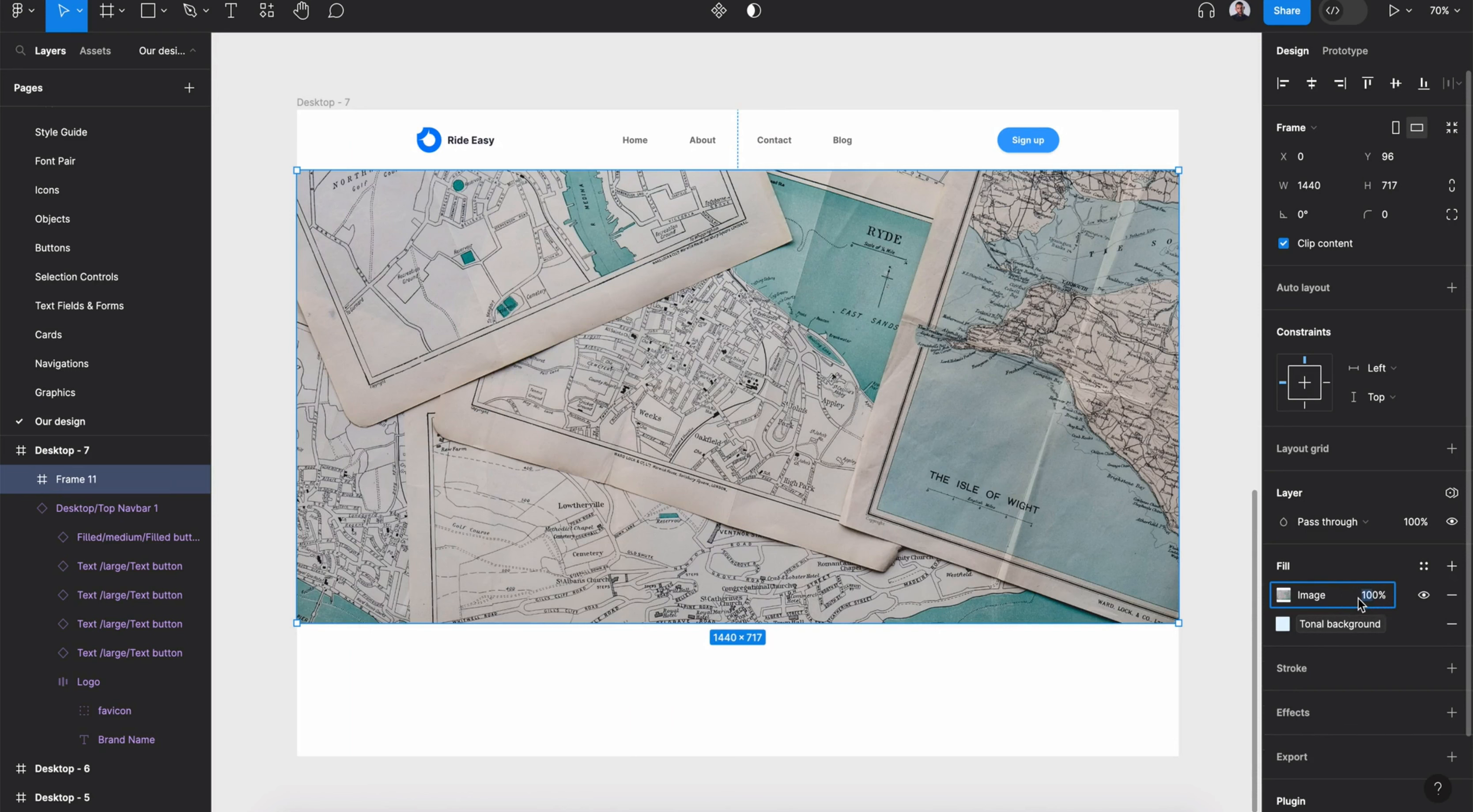
# - Set the hero's image fill opacity to 10%
pyautogui.press('Return')
pyautogui.moveTo(1397, 635); pyautogui.dragTo(1395, 591)
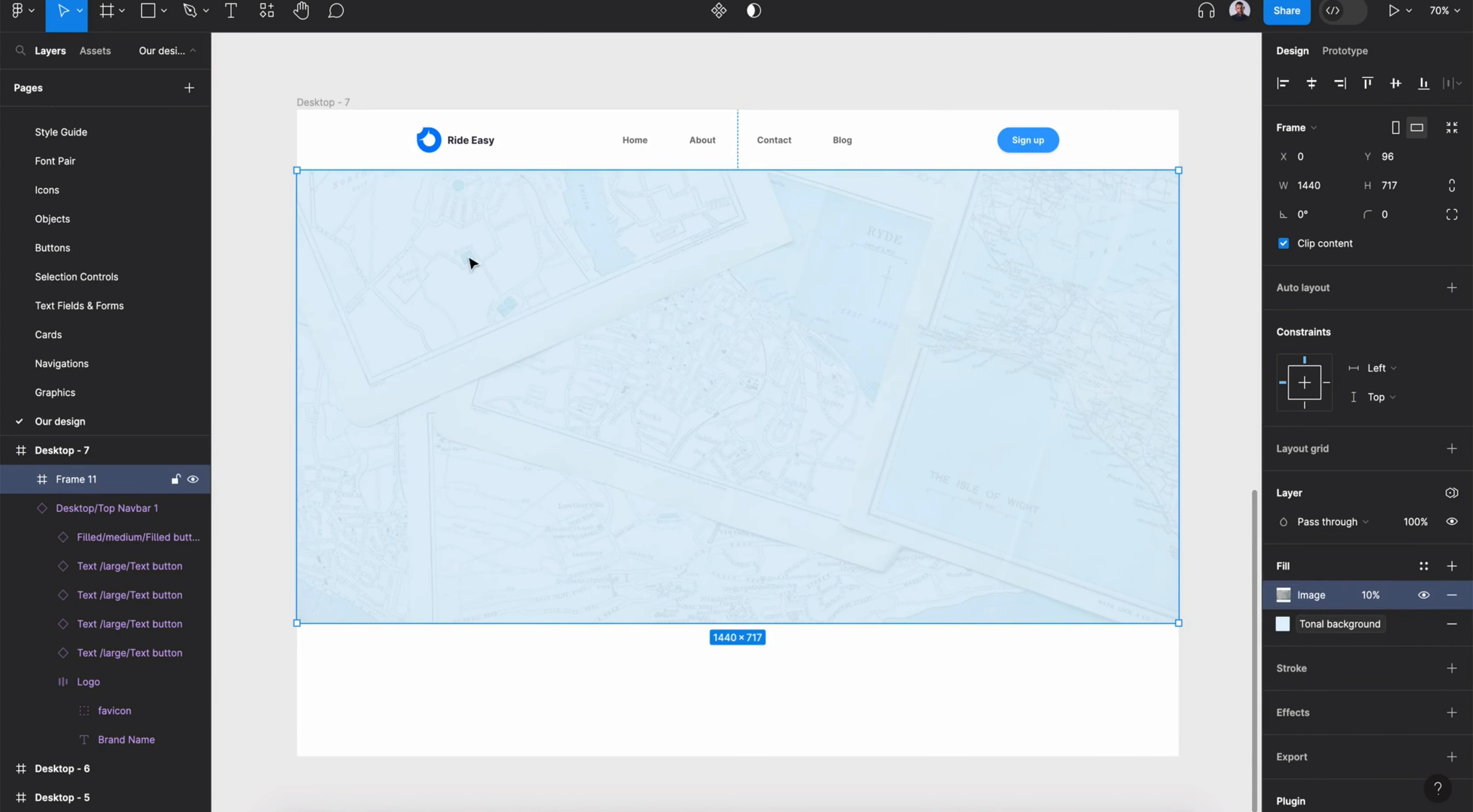
pyautogui.press('Escape')
# - Insert the Font Pair component into the hero frame and switch it to the Open Sans & Montserrat variant
pyautogui.click(267, 10)
pyautogui.click(292, 51)
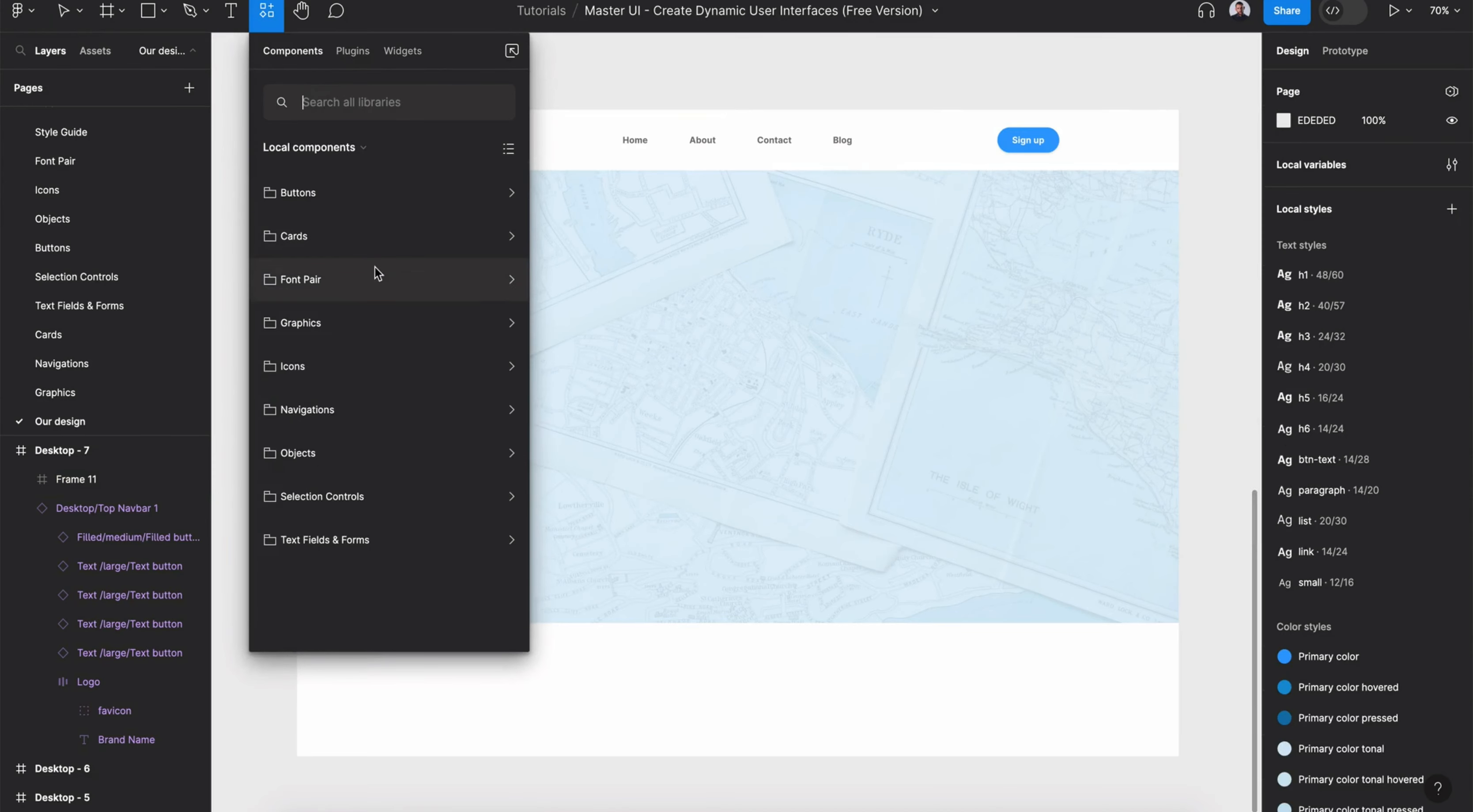
pyautogui.click(377, 271)
pyautogui.hscroll(-3, 676, 379)
pyautogui.moveTo(433, 433); pyautogui.dragTo(657, 319)
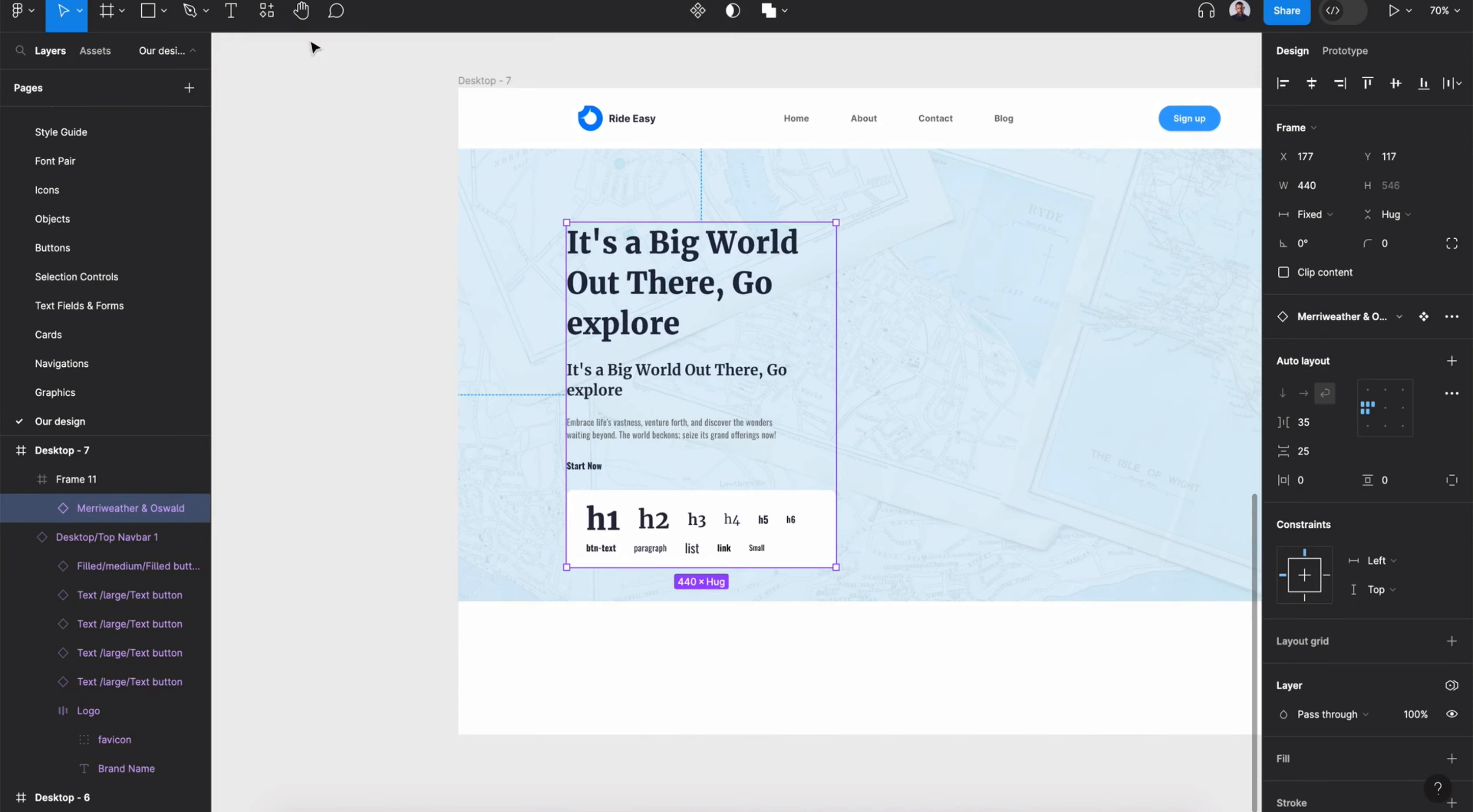
pyautogui.click(1360, 319)
pyautogui.click(1327, 563)
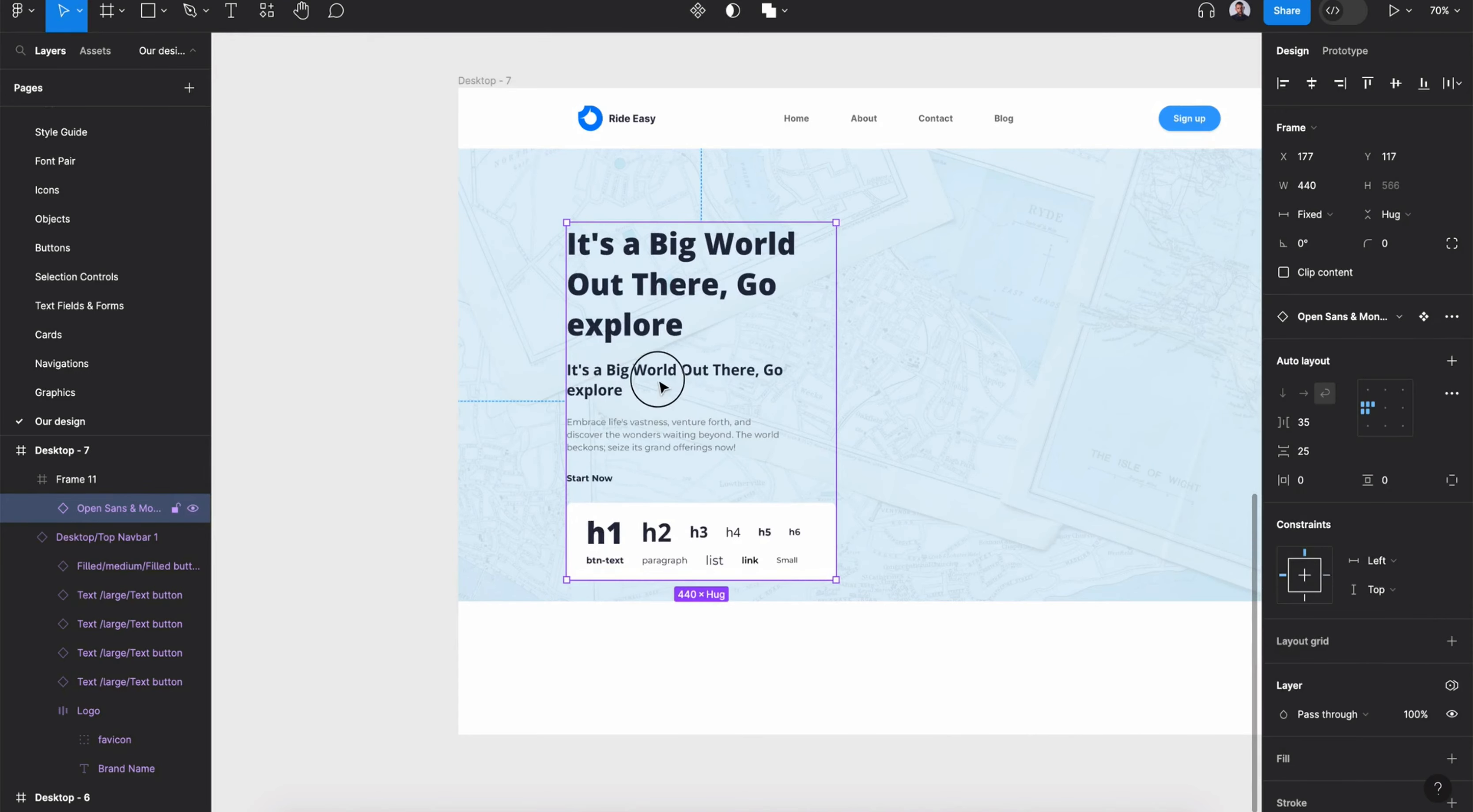
# - Detach the font pair instance from its component
pyautogui.hscroll(3, 658, 377)
pyautogui.click(1360, 316)
pyautogui.click(1451, 316)
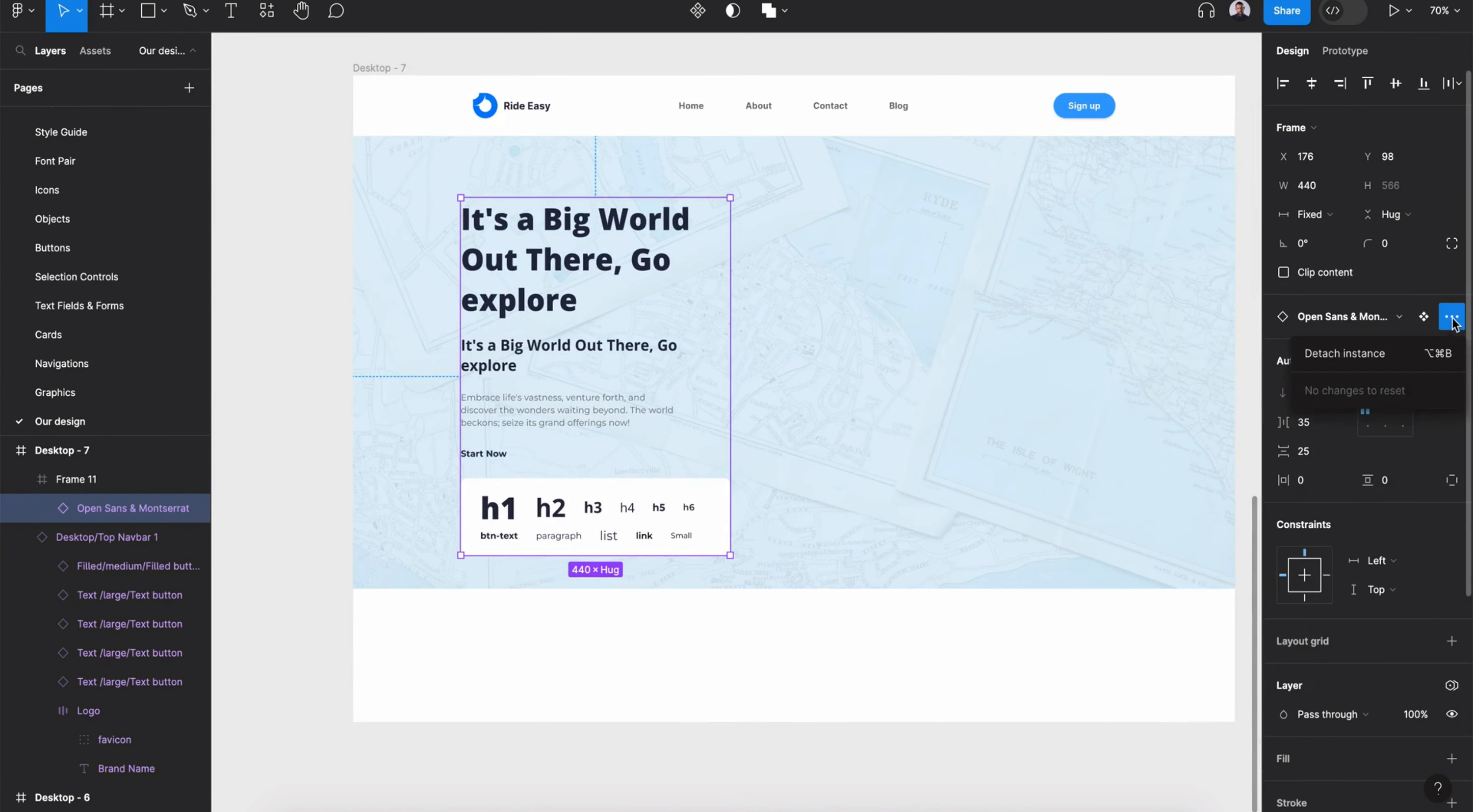
pyautogui.click(1372, 354)
# - Delete the subheading and the Start Now link from the font pair block
pyautogui.doubleClick(582, 353)
pyautogui.press('Delete')
pyautogui.doubleClick(496, 403)
pyautogui.click(498, 403)
pyautogui.press('Delete')
# - Select the h1 through small sample texts and update the local text styles from them with the Styler plugin
pyautogui.click(509, 422)
pyautogui.click(499, 417)
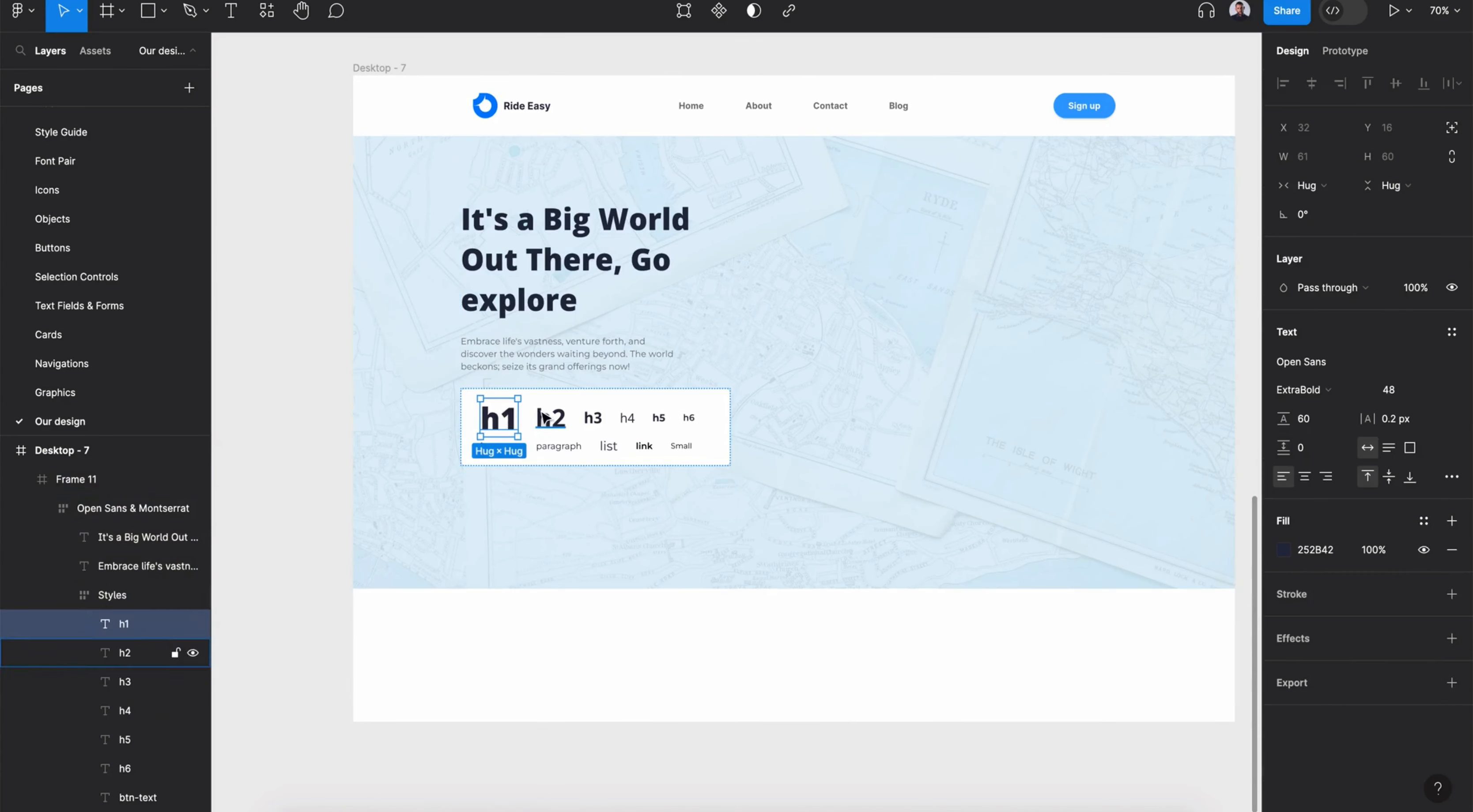
pyautogui.keyDown('shift'); pyautogui.click(543, 418); pyautogui.keyUp('shift')
pyautogui.keyDown('shift'); pyautogui.click(597, 419); pyautogui.keyUp('shift')
pyautogui.keyDown('shift'); pyautogui.doubleClick(620, 420); pyautogui.keyUp('shift')
pyautogui.click(146, 624)
pyautogui.scroll(-2, 138, 623)
pyautogui.scroll(-2, 139, 623)
pyautogui.keyDown('shift'); pyautogui.click(132, 714); pyautogui.keyUp('shift')
pyautogui.hotkey('shift', 'i')
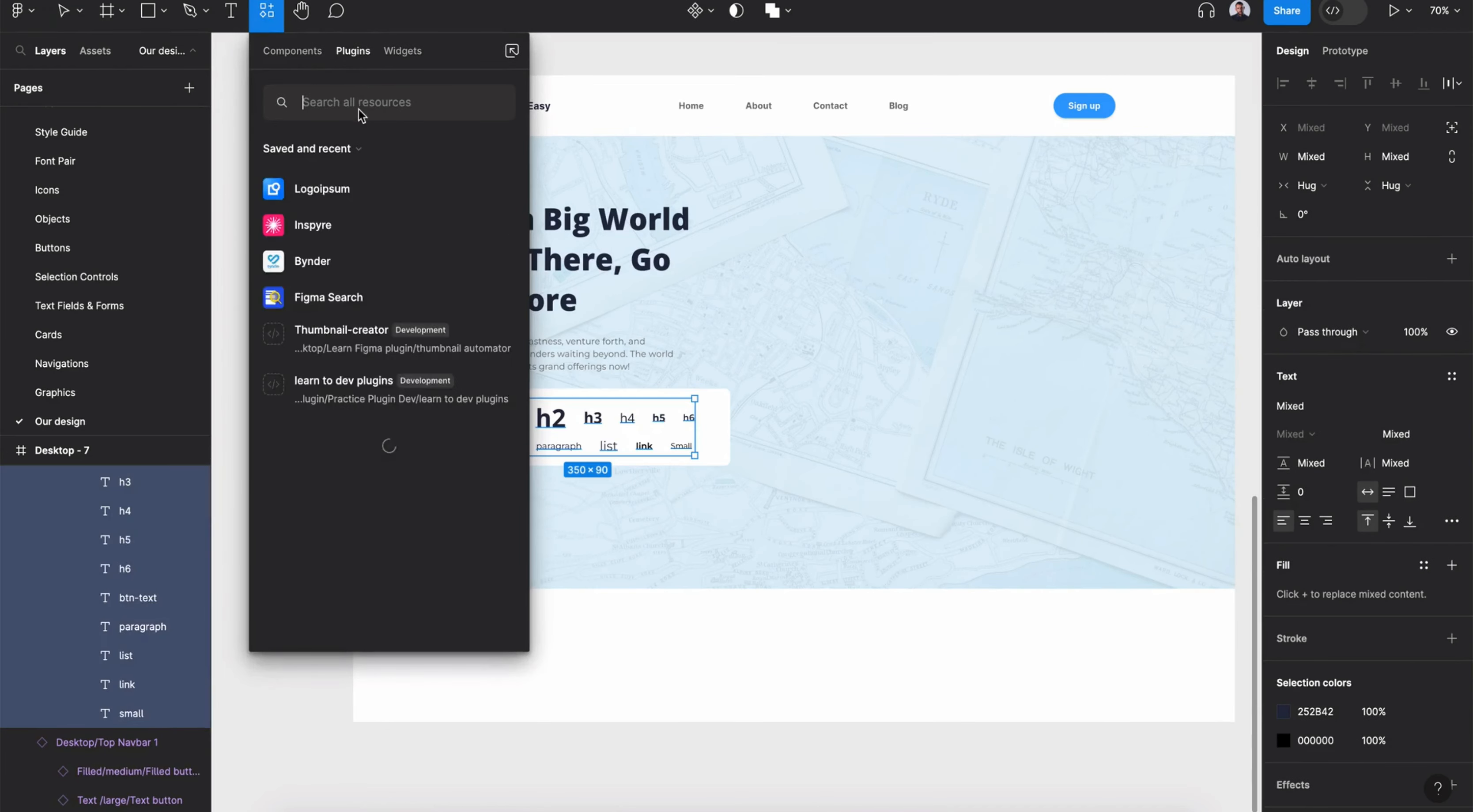
pyautogui.write('styler')
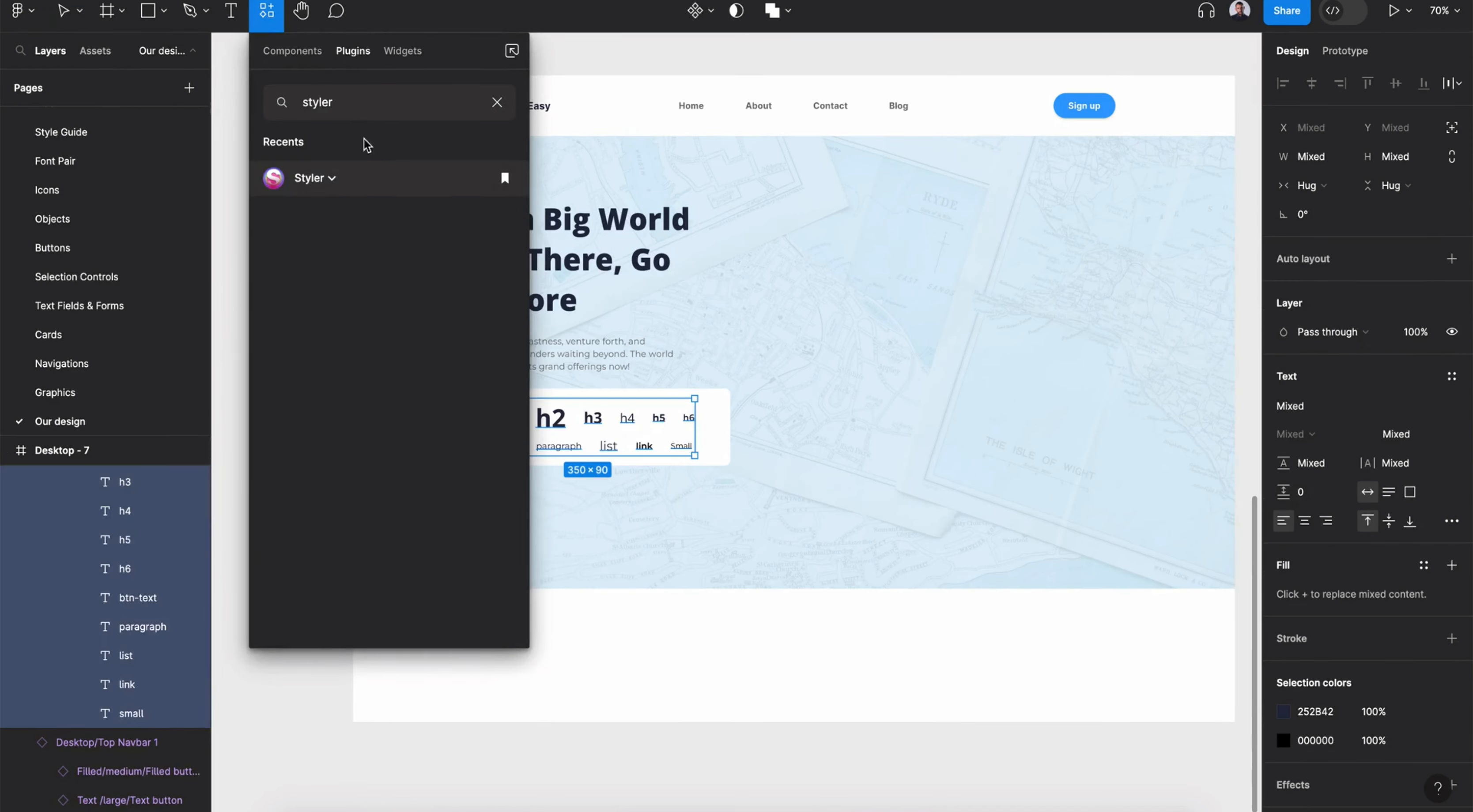
pyautogui.click(332, 179)
pyautogui.click(379, 261)
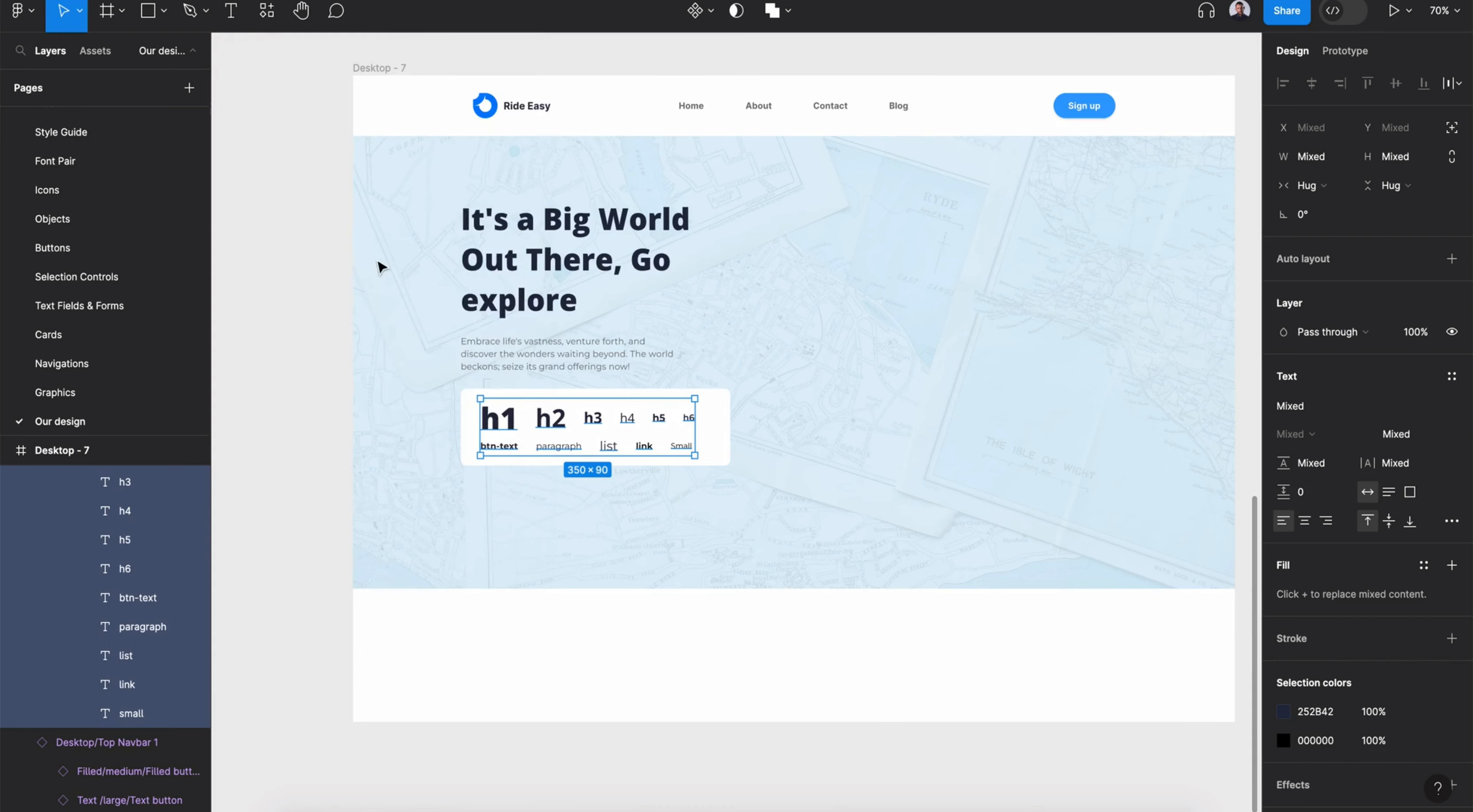
# - Delete the Styles sample frame from the hero
pyautogui.click(716, 414)
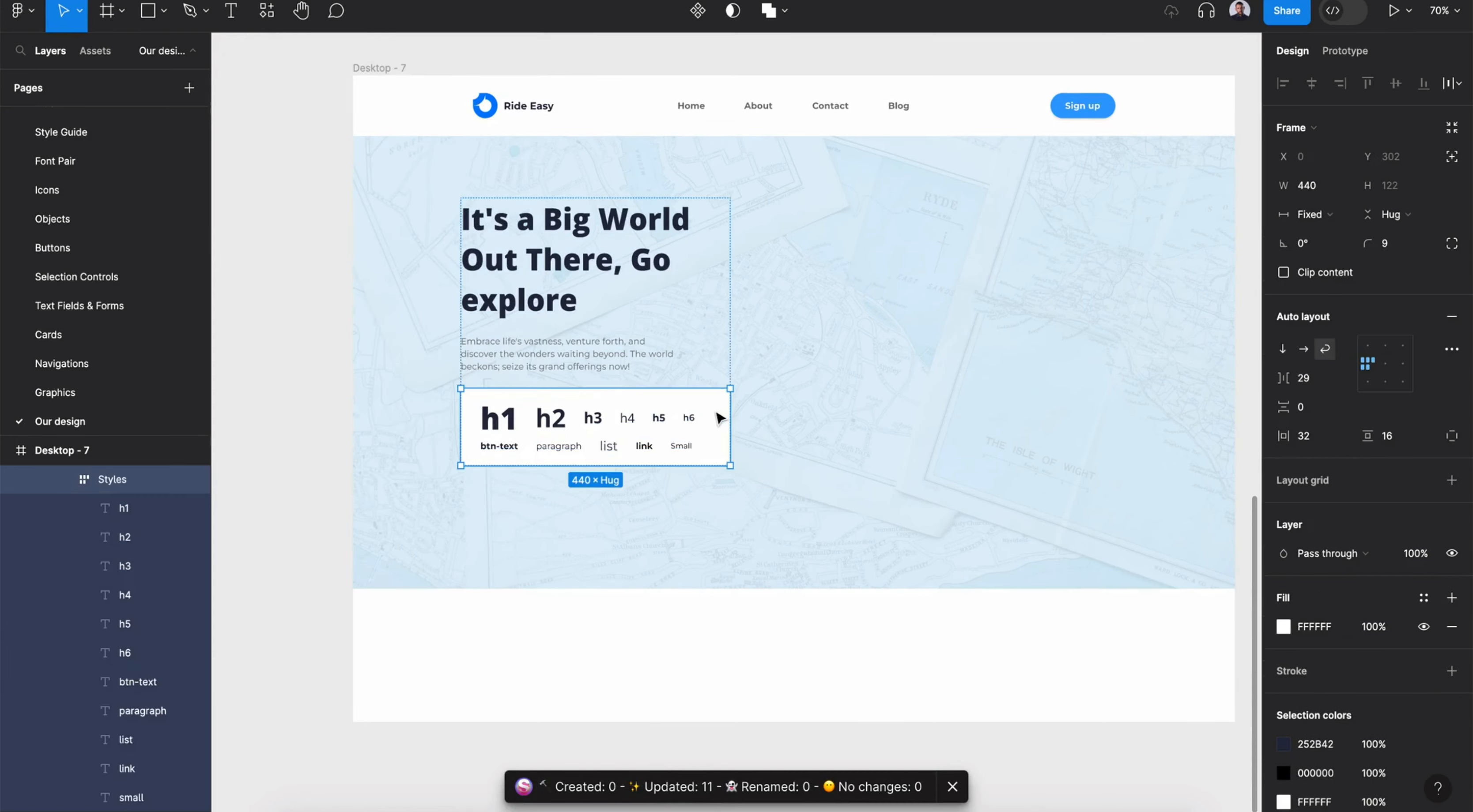
pyautogui.press('Delete')
# - Apply the h1 text style to the hero heading and the paragraph style to the body text
pyautogui.doubleClick(637, 260)
pyautogui.doubleClick(638, 261)
pyautogui.click(1452, 332)
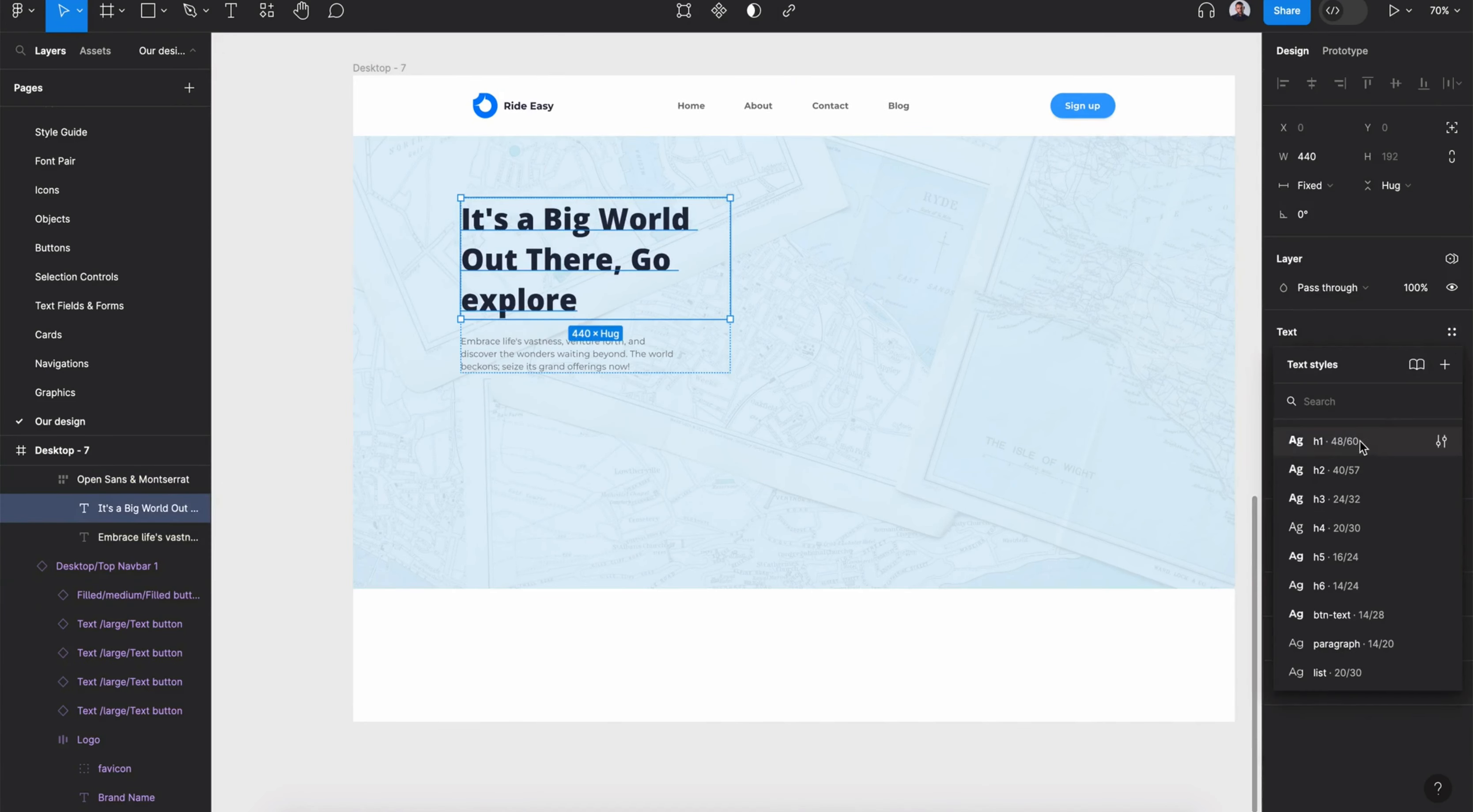
pyautogui.click(1361, 443)
pyautogui.click(640, 350)
pyautogui.click(1452, 332)
pyautogui.click(1344, 646)
# - Move the heading and paragraph group slightly lower within the hero frame
pyautogui.click(671, 290)
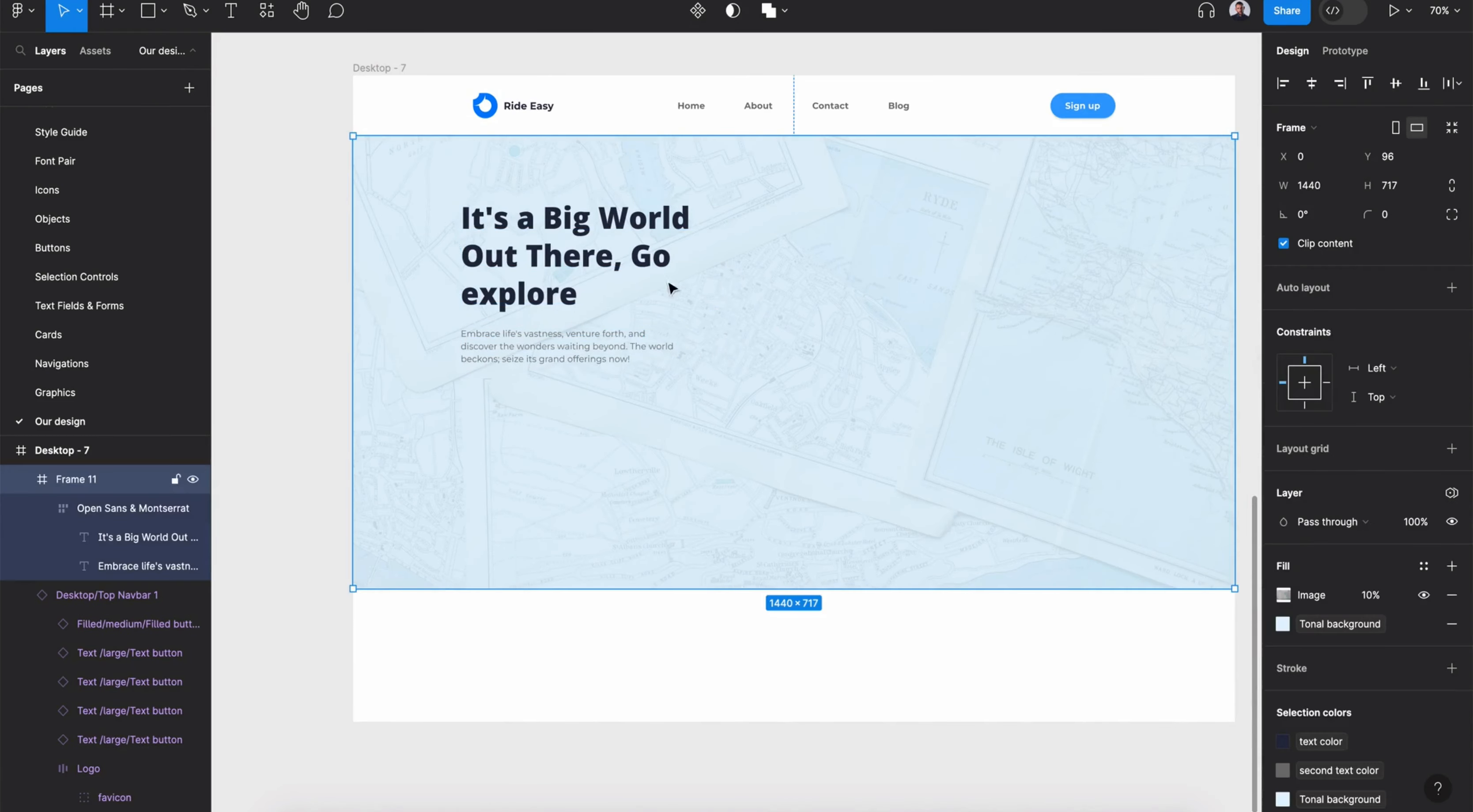
pyautogui.doubleClick(590, 260)
pyautogui.moveTo(590, 260); pyautogui.dragTo(591, 295)
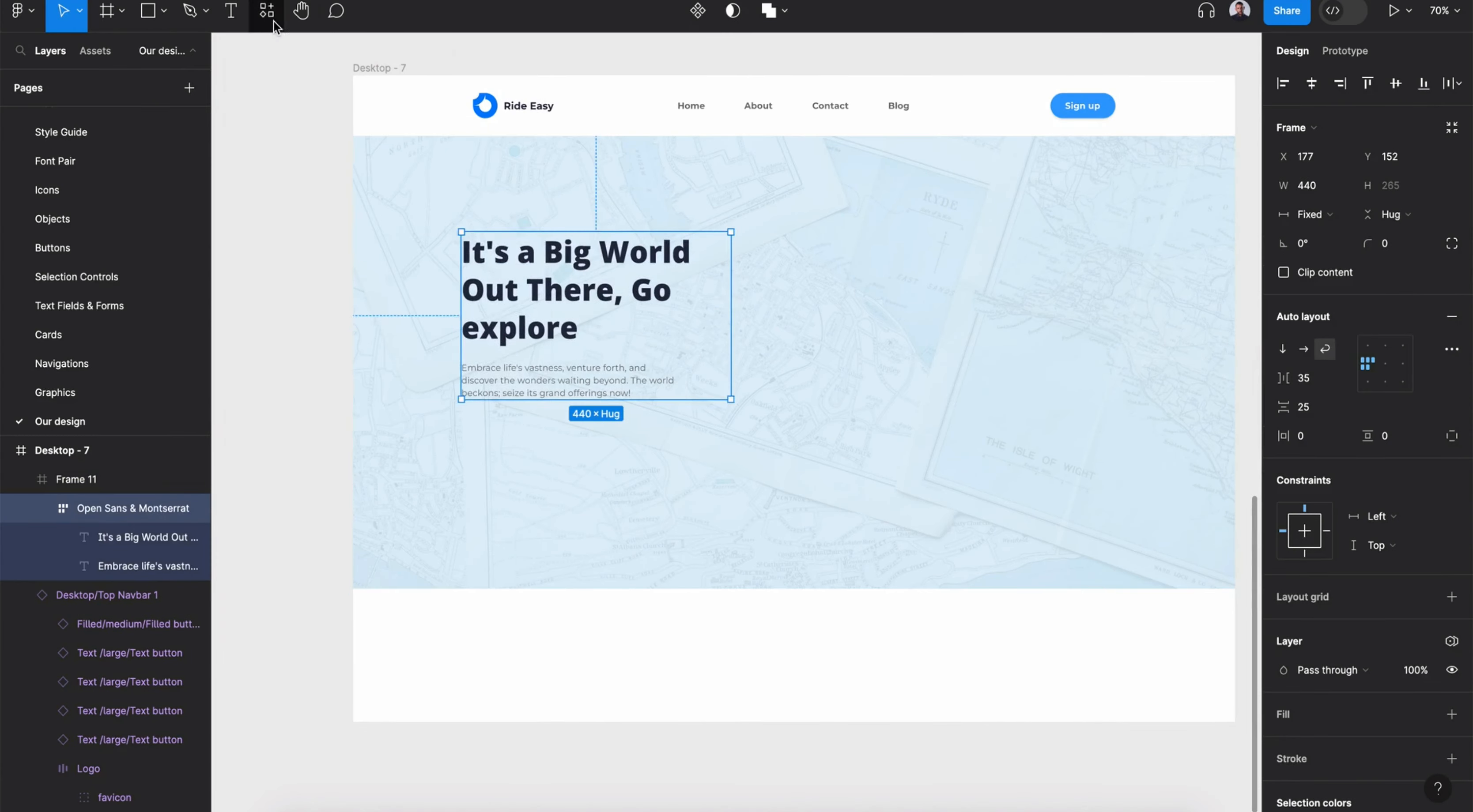
# - Add dark App Store and Google Play store button components below the hero text
pyautogui.click(266, 10)
pyautogui.click(497, 103)
pyautogui.write('st')
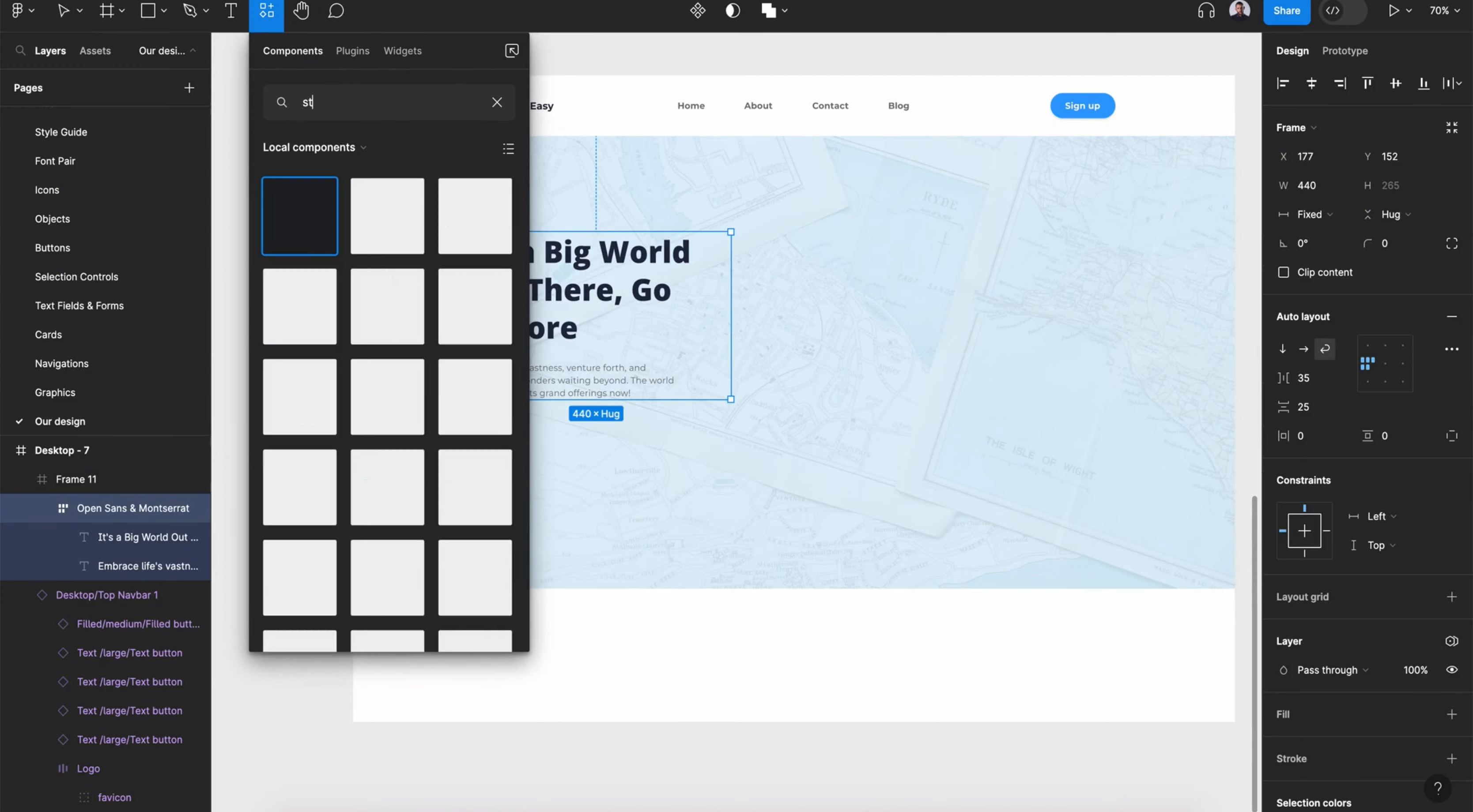
pyautogui.moveTo(387, 216); pyautogui.dragTo(755, 474)
pyautogui.click(1377, 346)
pyautogui.click(1338, 317)
pyautogui.click(1347, 627)
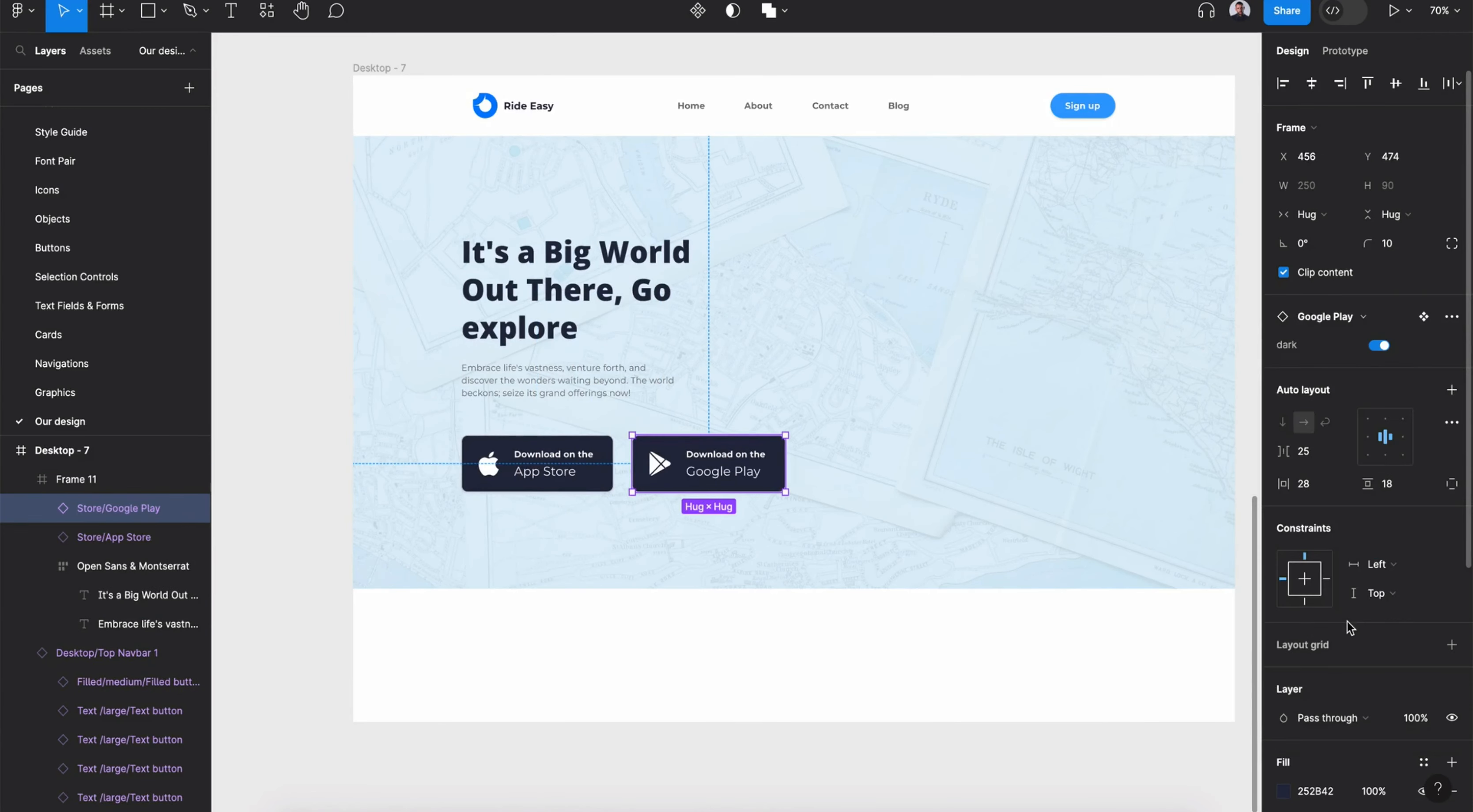
# - Move the hero text and both store buttons together slightly upward
pyautogui.keyDown('shift'); pyautogui.click(535, 468); pyautogui.keyUp('shift')
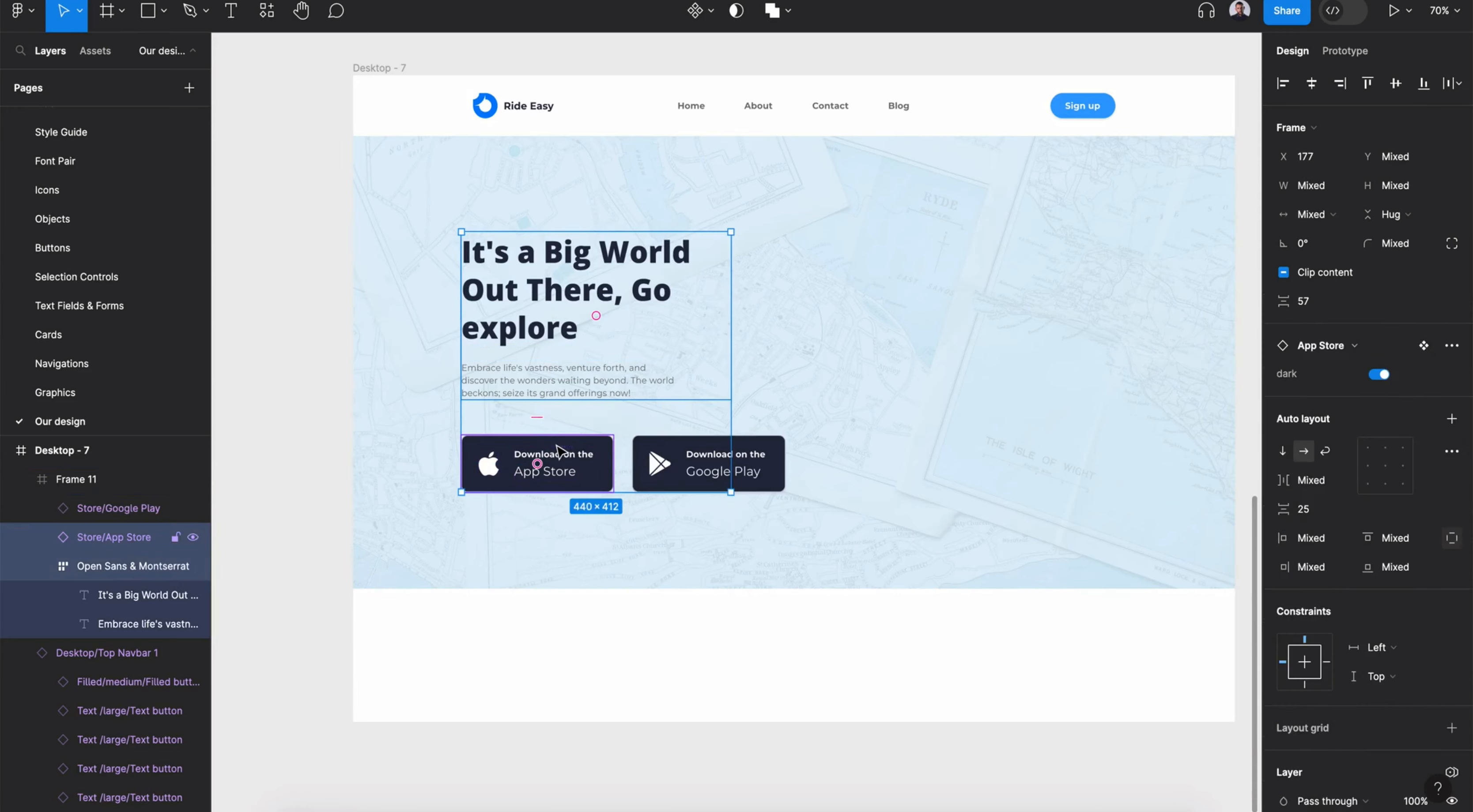
pyautogui.keyDown('shift'); pyautogui.click(608, 387); pyautogui.keyUp('shift')
pyautogui.moveTo(608, 386); pyautogui.dragTo(606, 380)
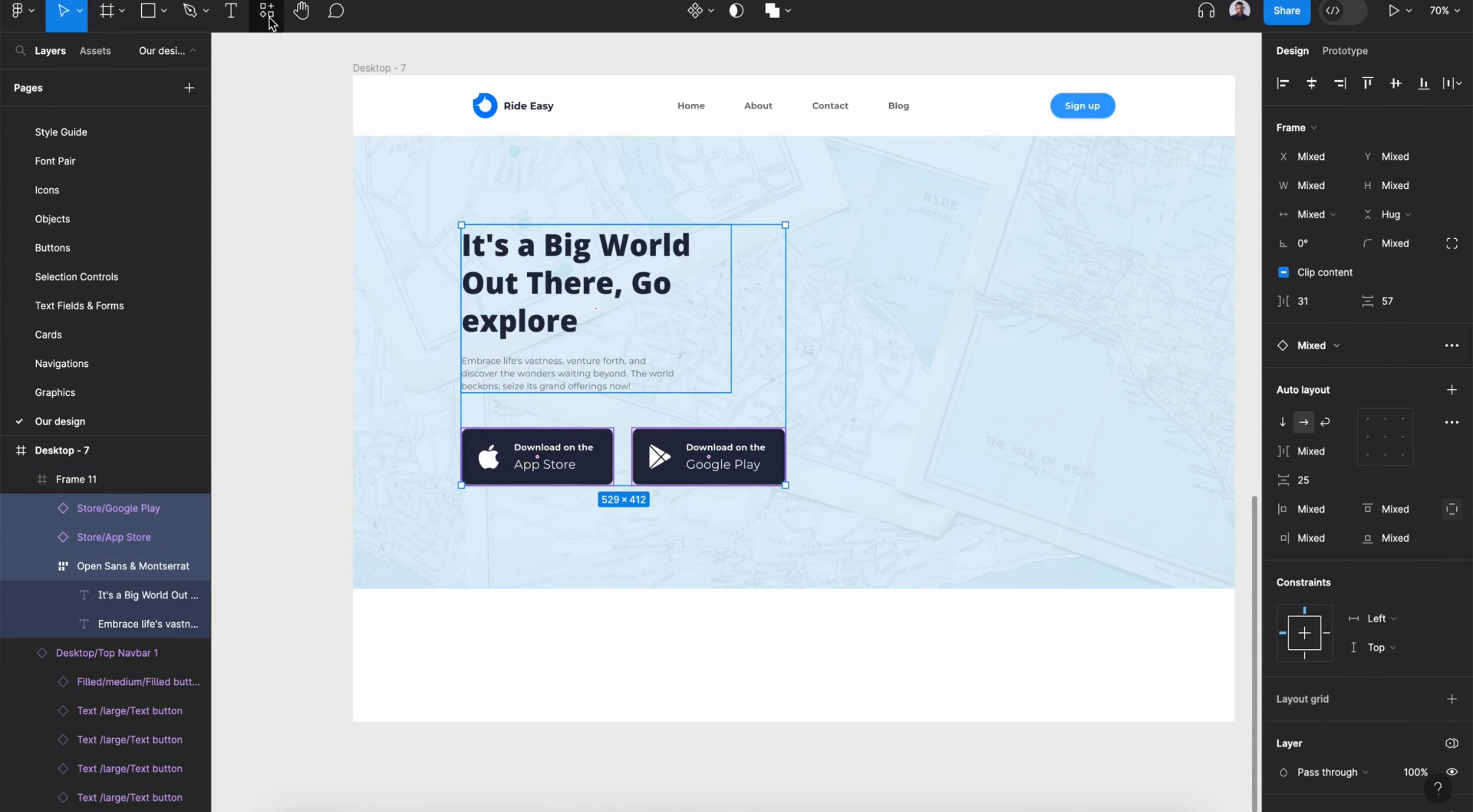
# - Insert the iPhone mockup component on the right side of the hero
pyautogui.click(267, 10)
pyautogui.write('mockup')
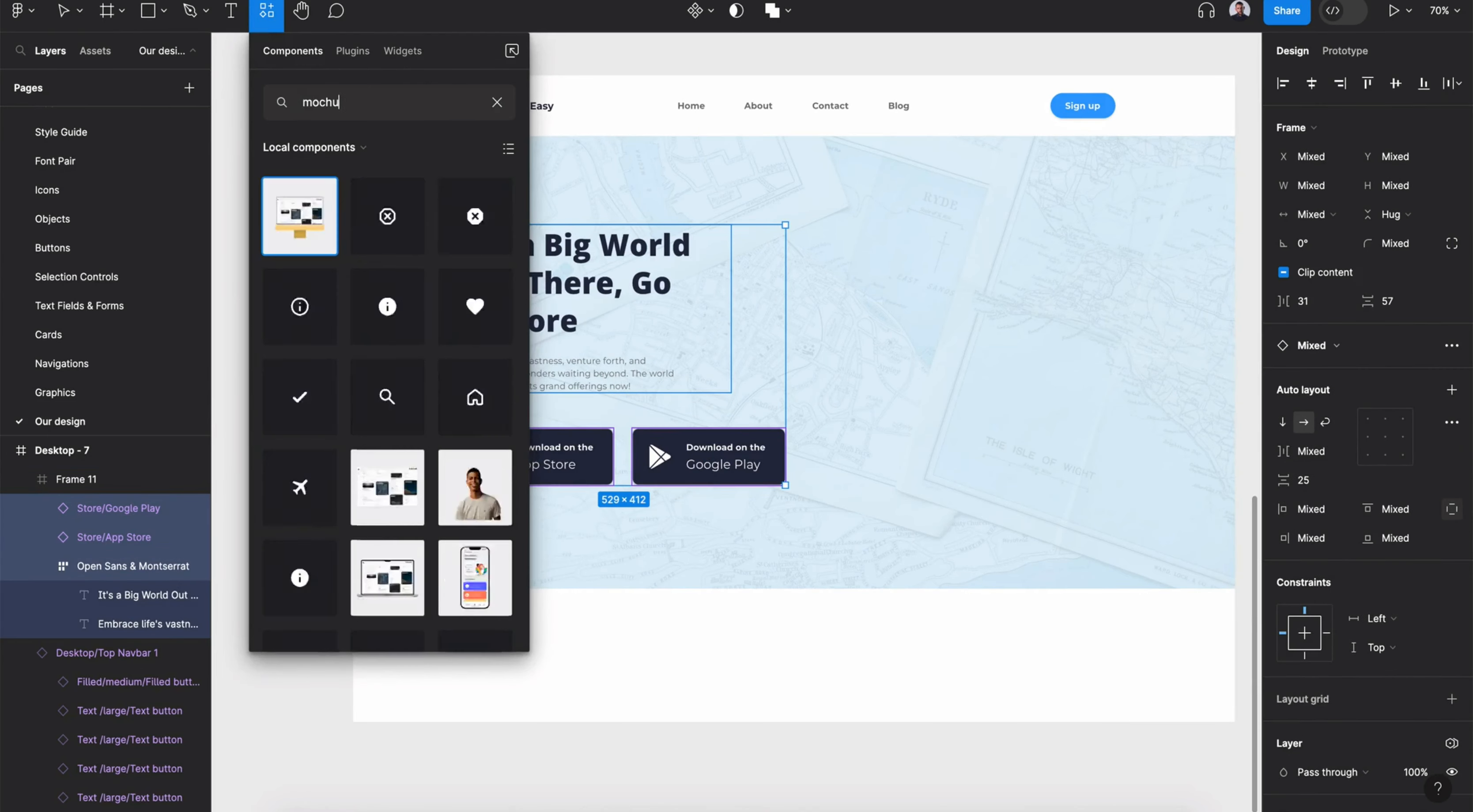
pyautogui.moveTo(387, 306); pyautogui.dragTo(984, 335)
# - Remove the top image fill of the mockup's screen layer to show the ride-booking screen
pyautogui.doubleClick(923, 403)
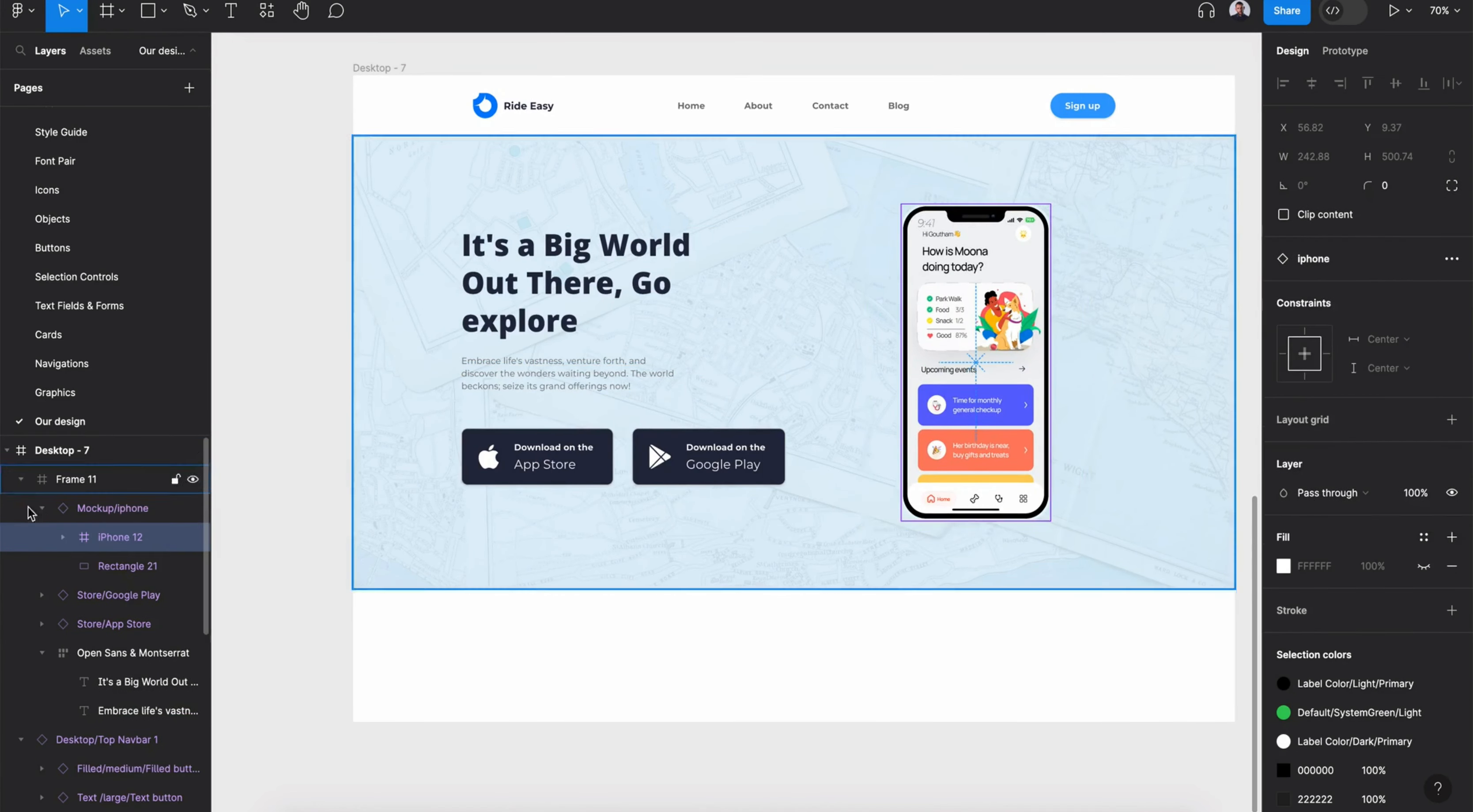
pyautogui.click(84, 663)
pyautogui.click(148, 739)
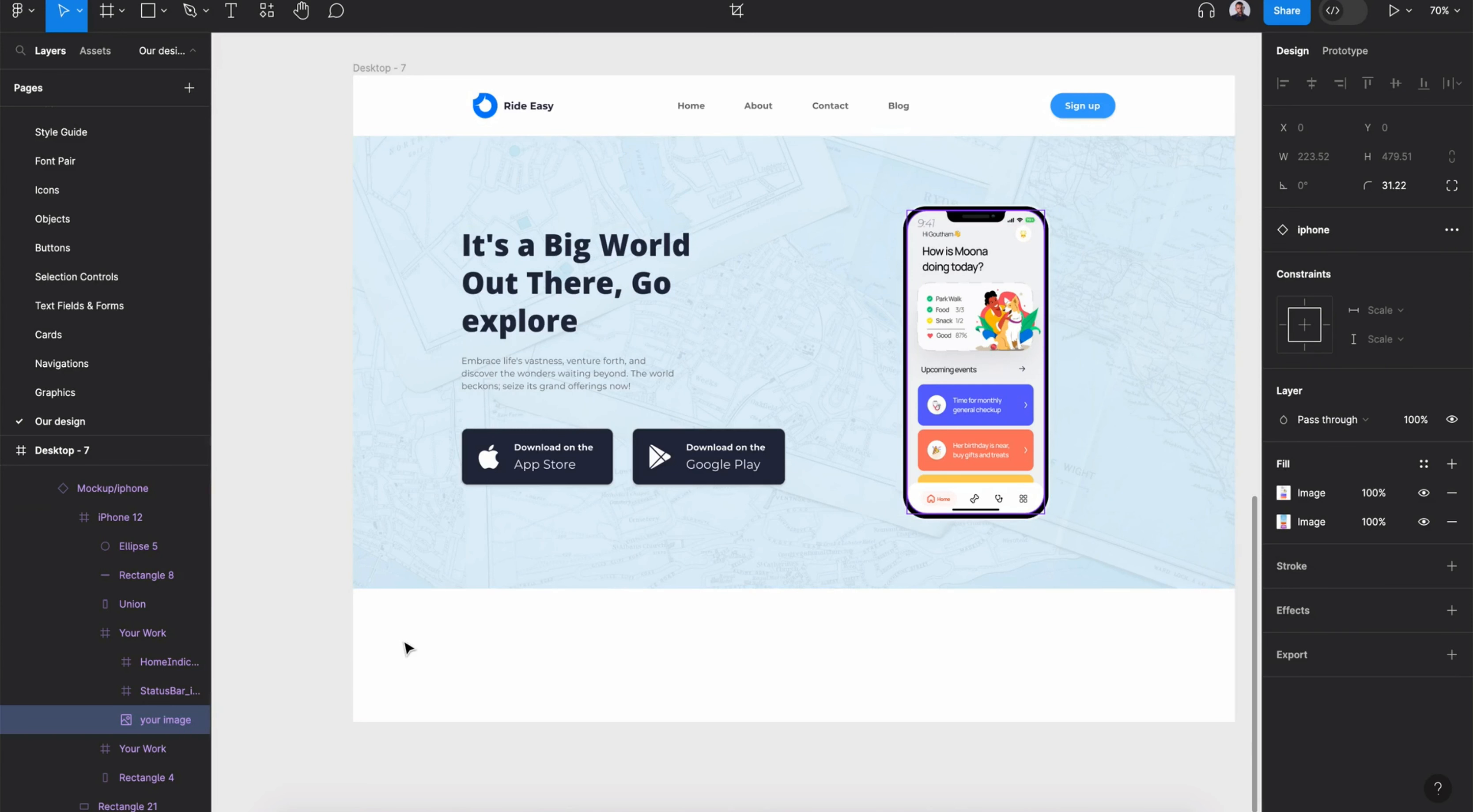
pyautogui.click(1451, 522)
# - Set the phone mockup's horizontal constraint to Right
pyautogui.click(1021, 398)
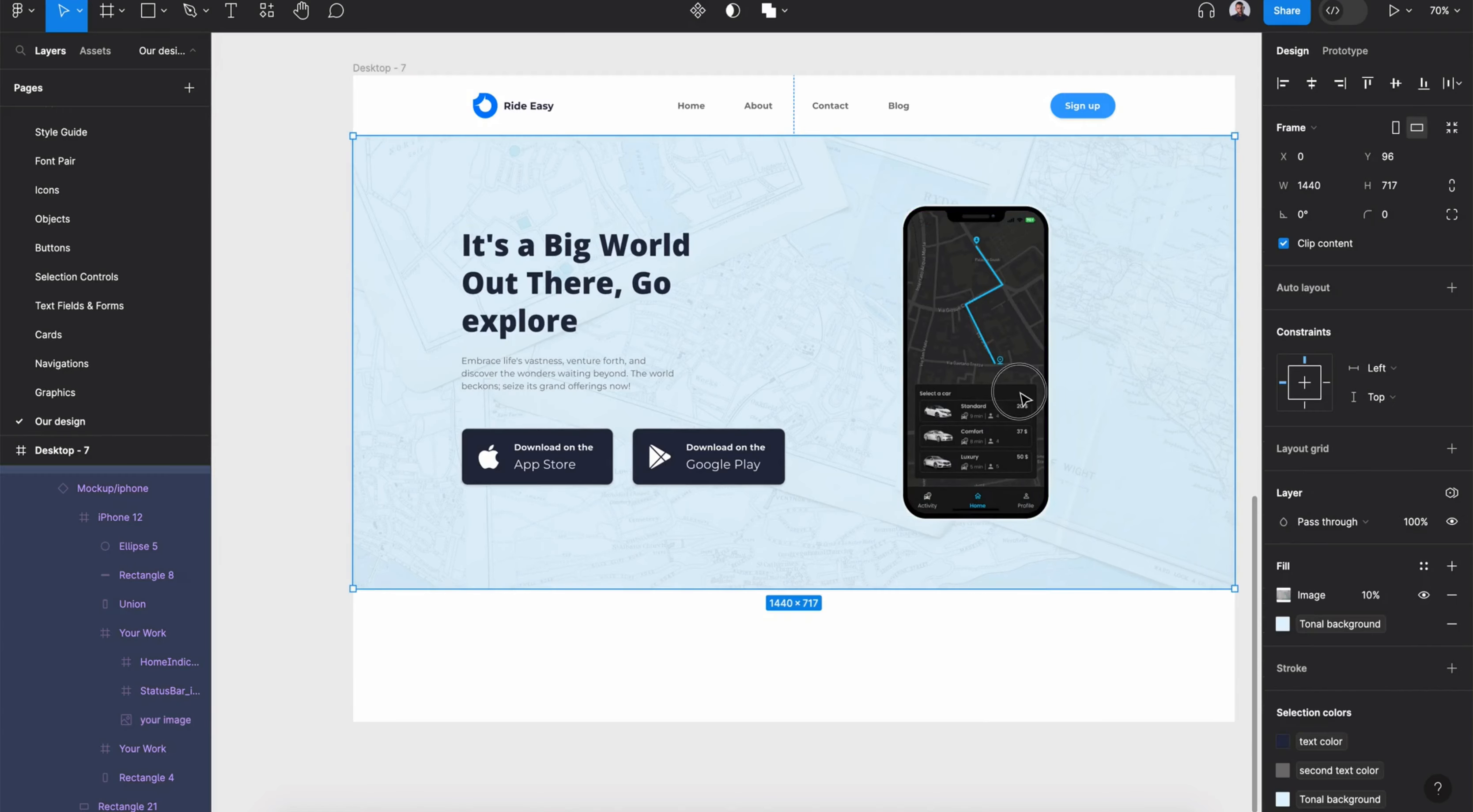
pyautogui.doubleClick(1020, 393)
pyautogui.moveTo(1018, 390); pyautogui.dragTo(1017, 382)
pyautogui.click(1326, 383)
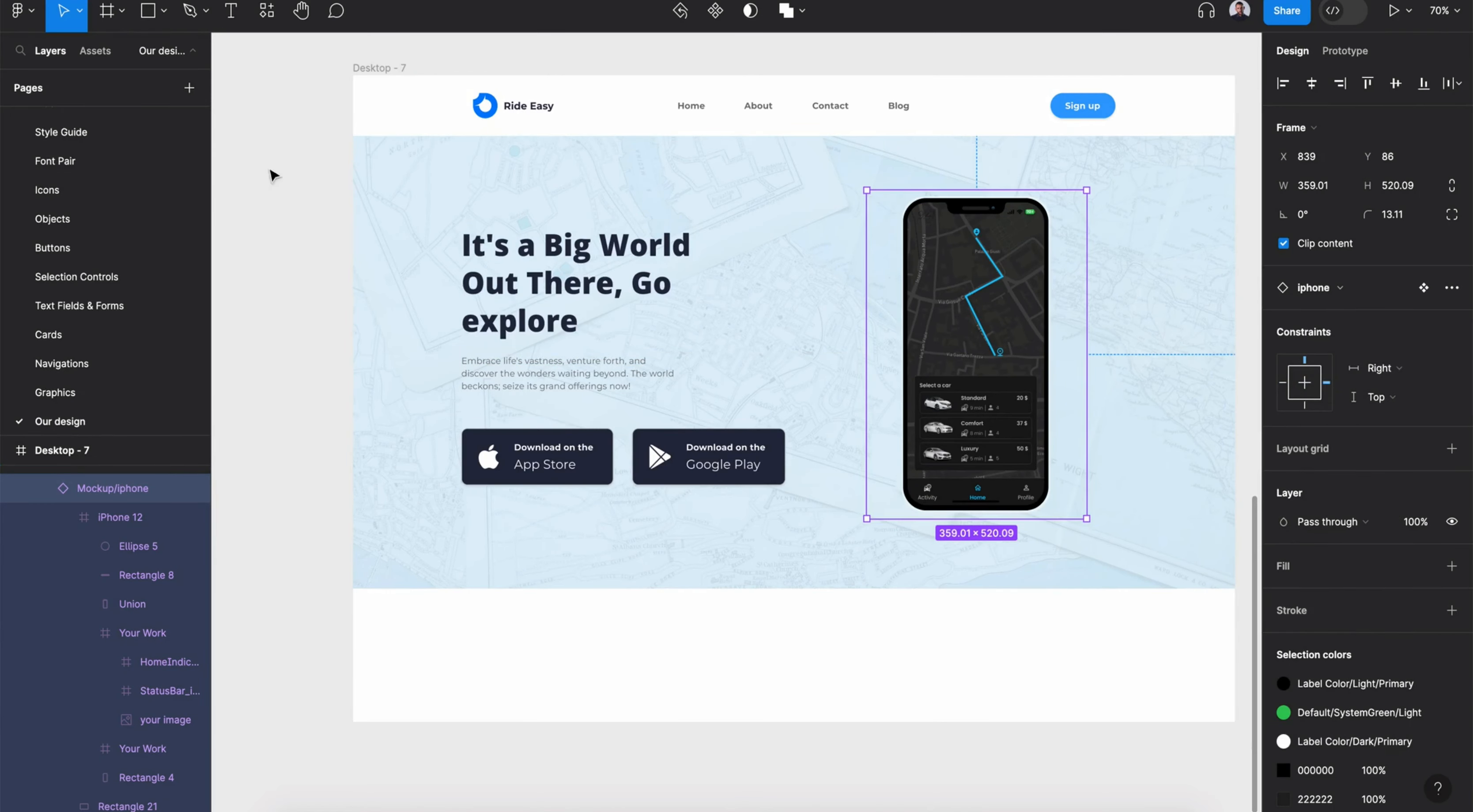
# - Draw a card frame about 218×53 beside the phone top, fill it with primary color and add the Accentuate drop shadow
pyautogui.click(108, 12)
pyautogui.moveTo(833, 222)
pyautogui.mouseDown()
pyautogui.moveTo(950, 282)
pyautogui.moveTo(967, 254)
pyautogui.mouseUp()
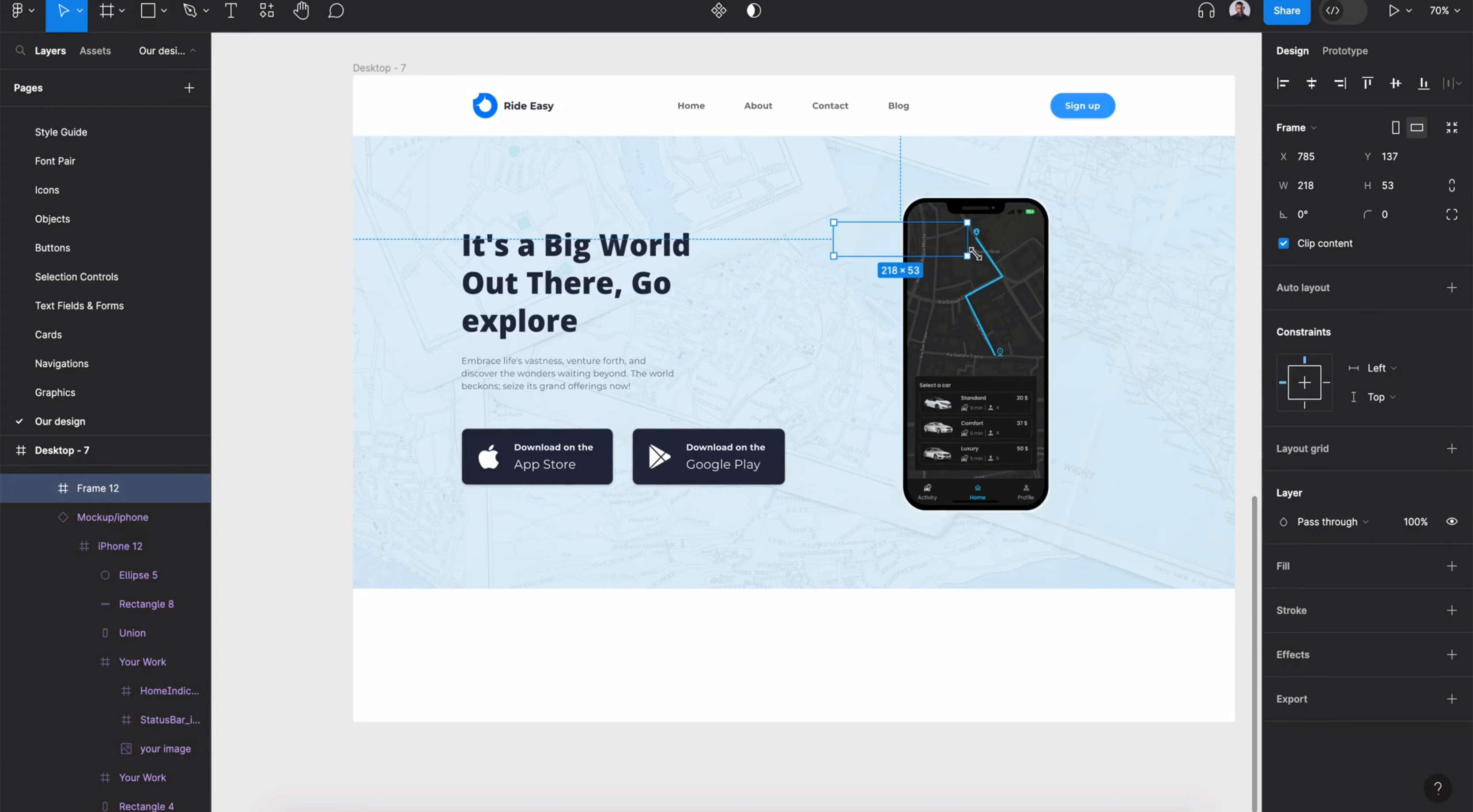
pyautogui.click(1424, 566)
pyautogui.click(1121, 559)
pyautogui.scroll(5, 966, 224)
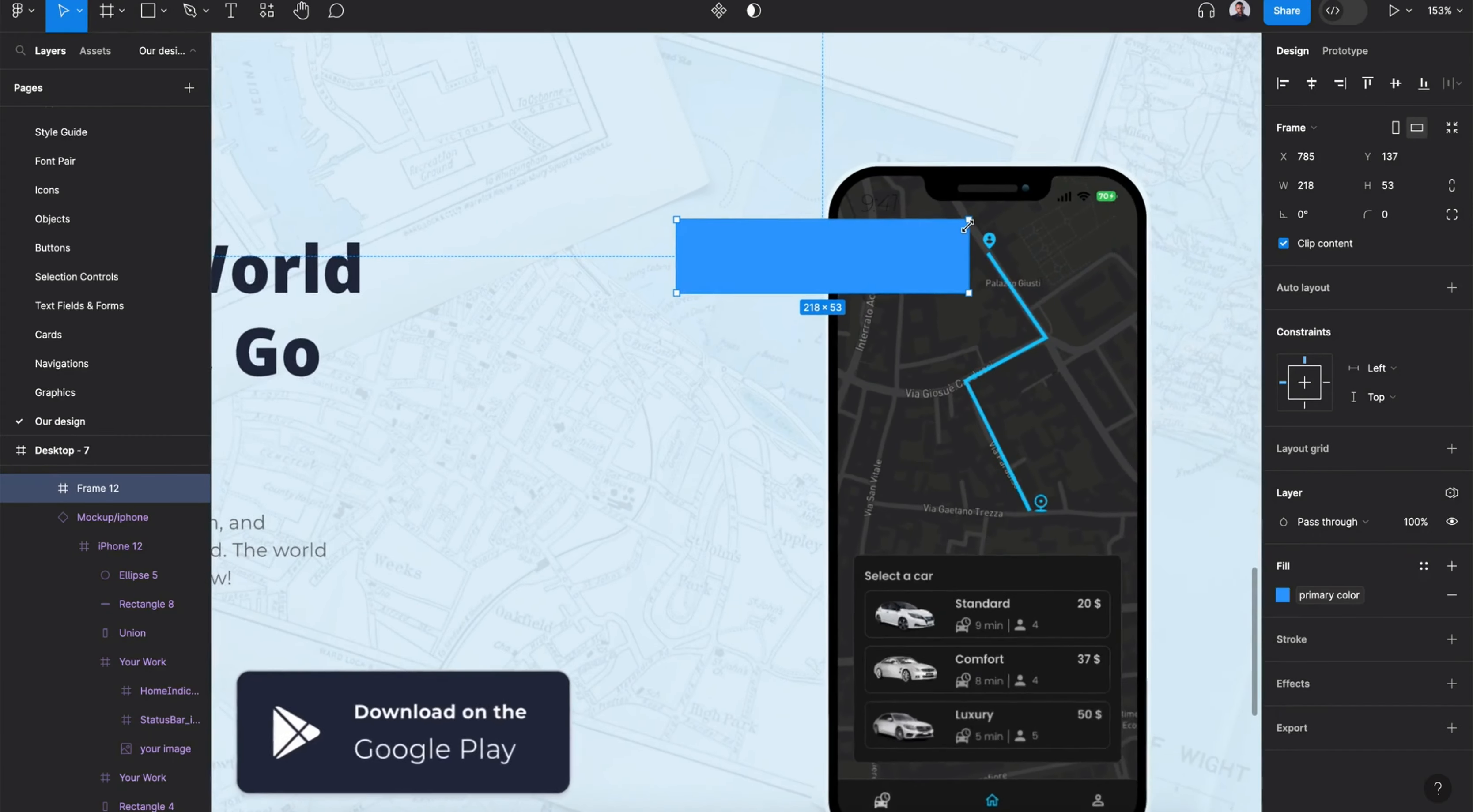
pyautogui.click(1423, 684)
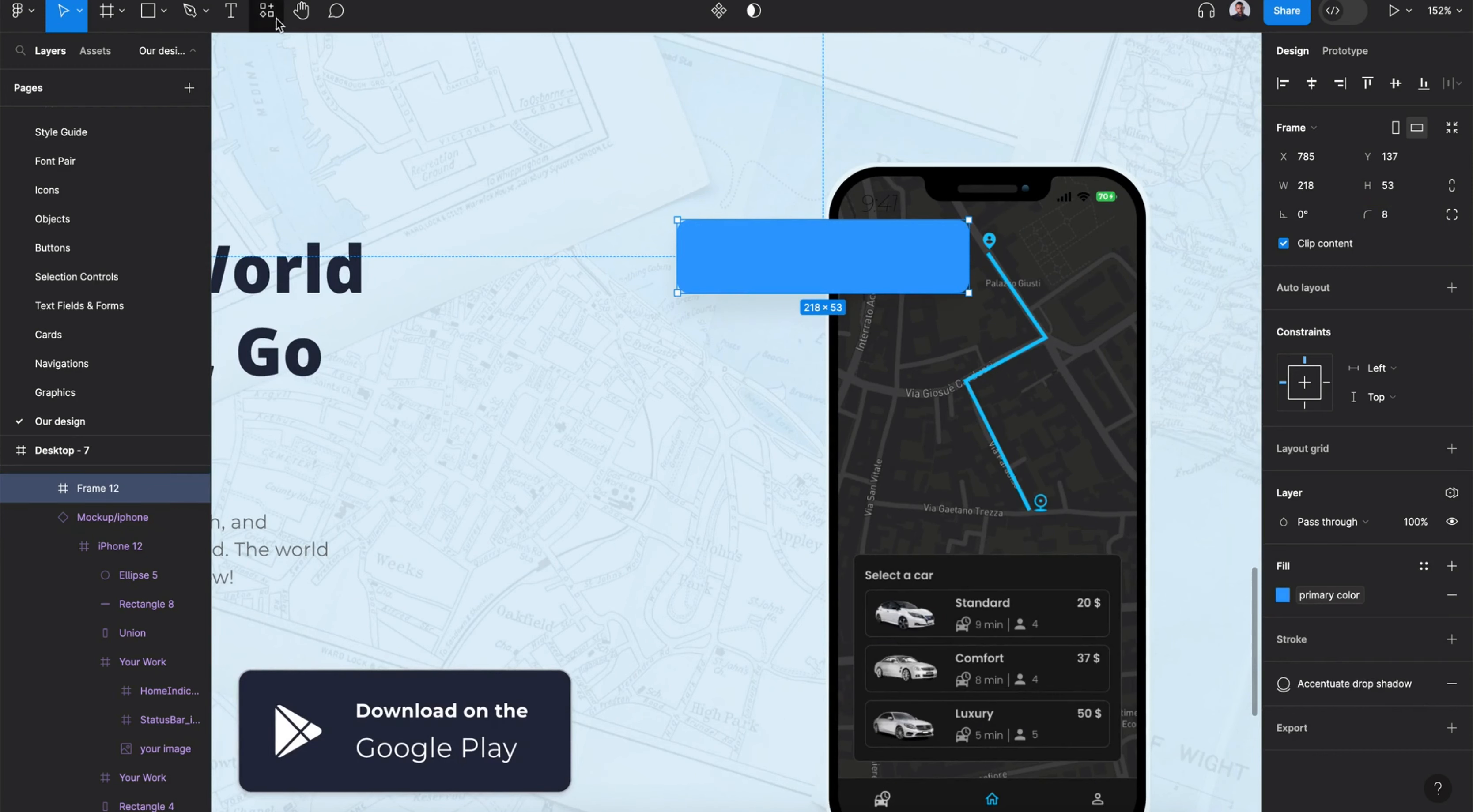
# - Insert the check-one icon component into the blue card
pyautogui.click(266, 10)
pyautogui.write('check')
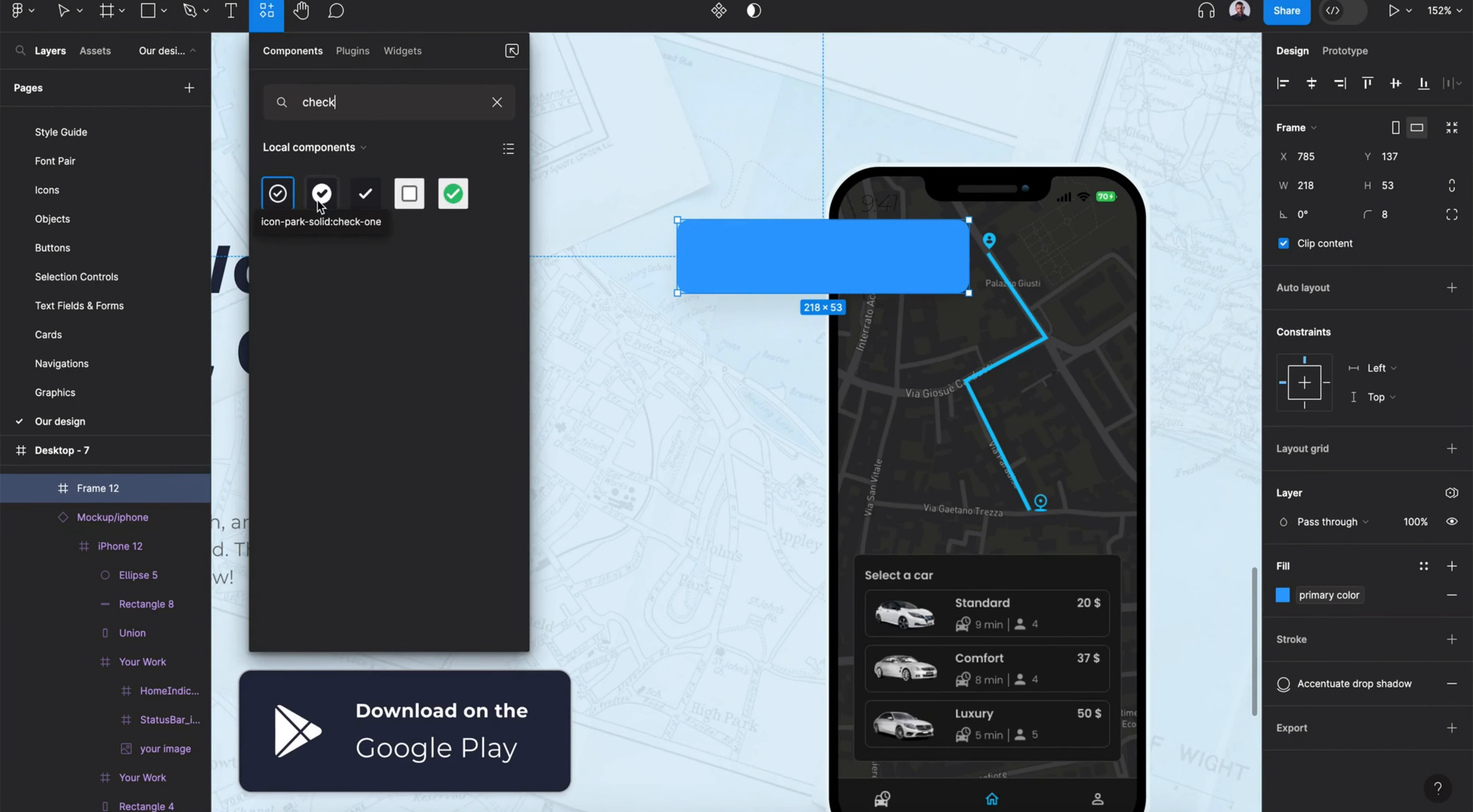
pyautogui.moveTo(320, 205); pyautogui.dragTo(803, 269)
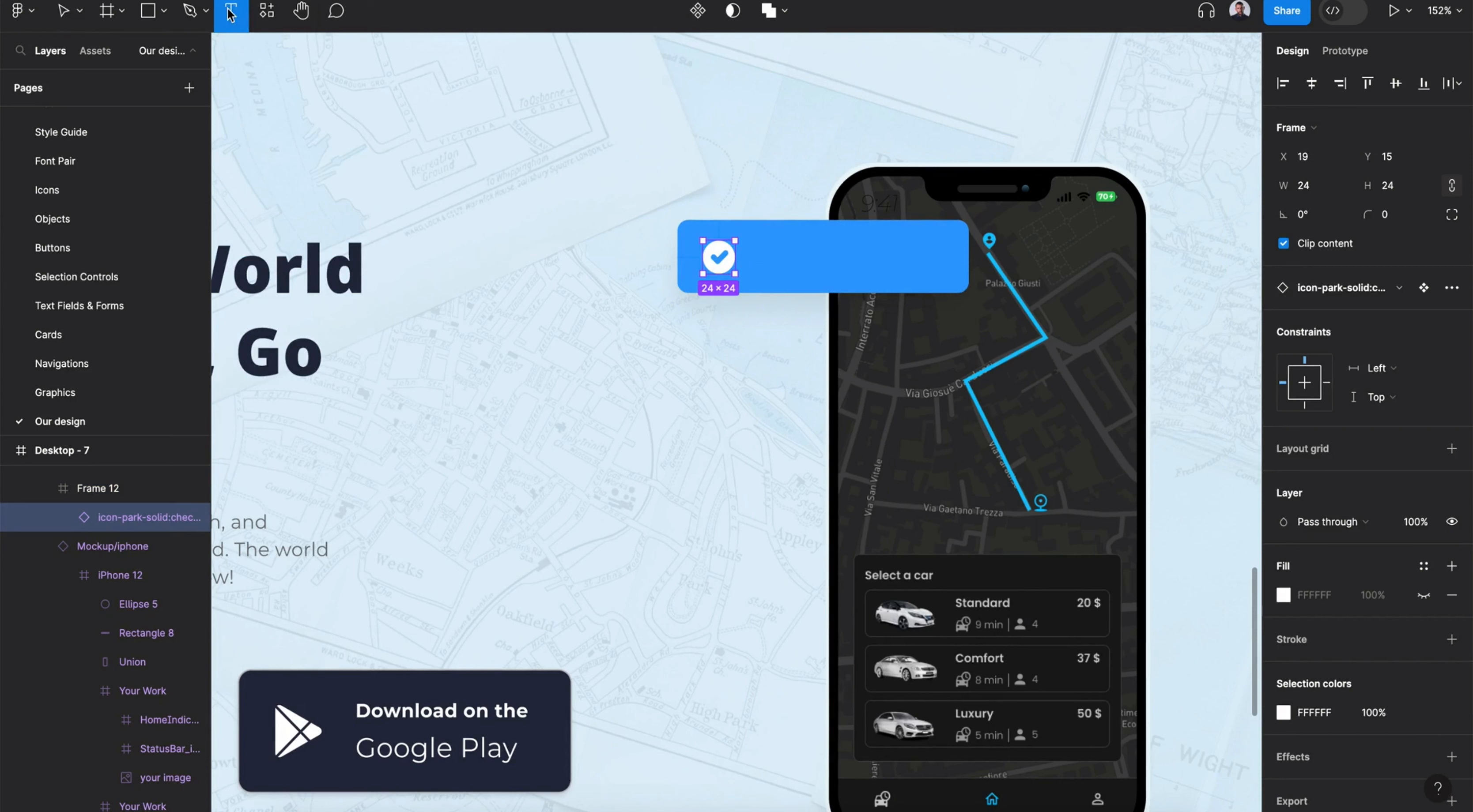
# - Add the text Accept Customer Ride Request beside the icon and apply the small text style
pyautogui.click(754, 253)
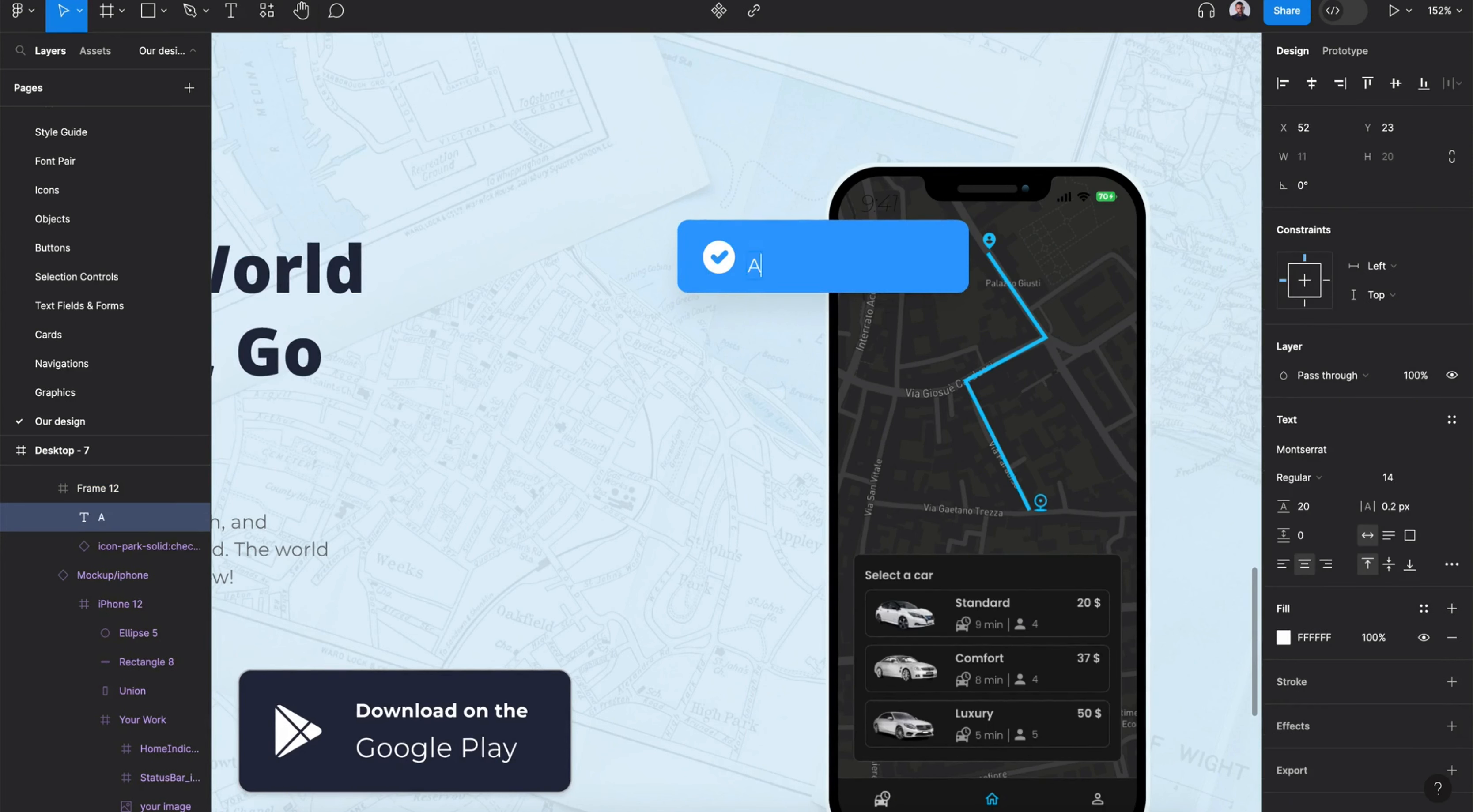
pyautogui.write('t Customer Ride Requ')
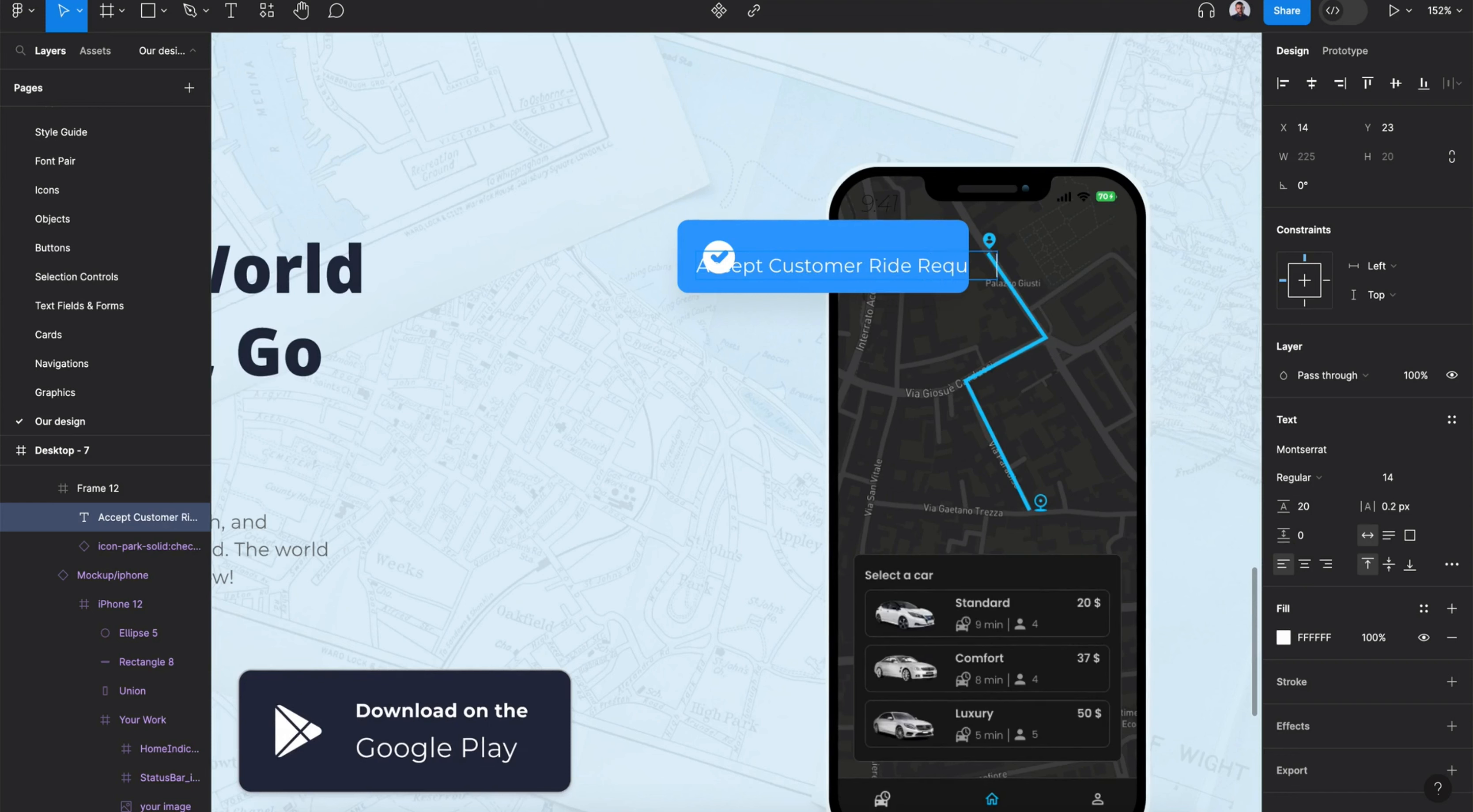
pyautogui.press('Escape')
pyautogui.click(1451, 421)
pyautogui.scroll(-2, 1333, 646)
pyautogui.click(1327, 760)
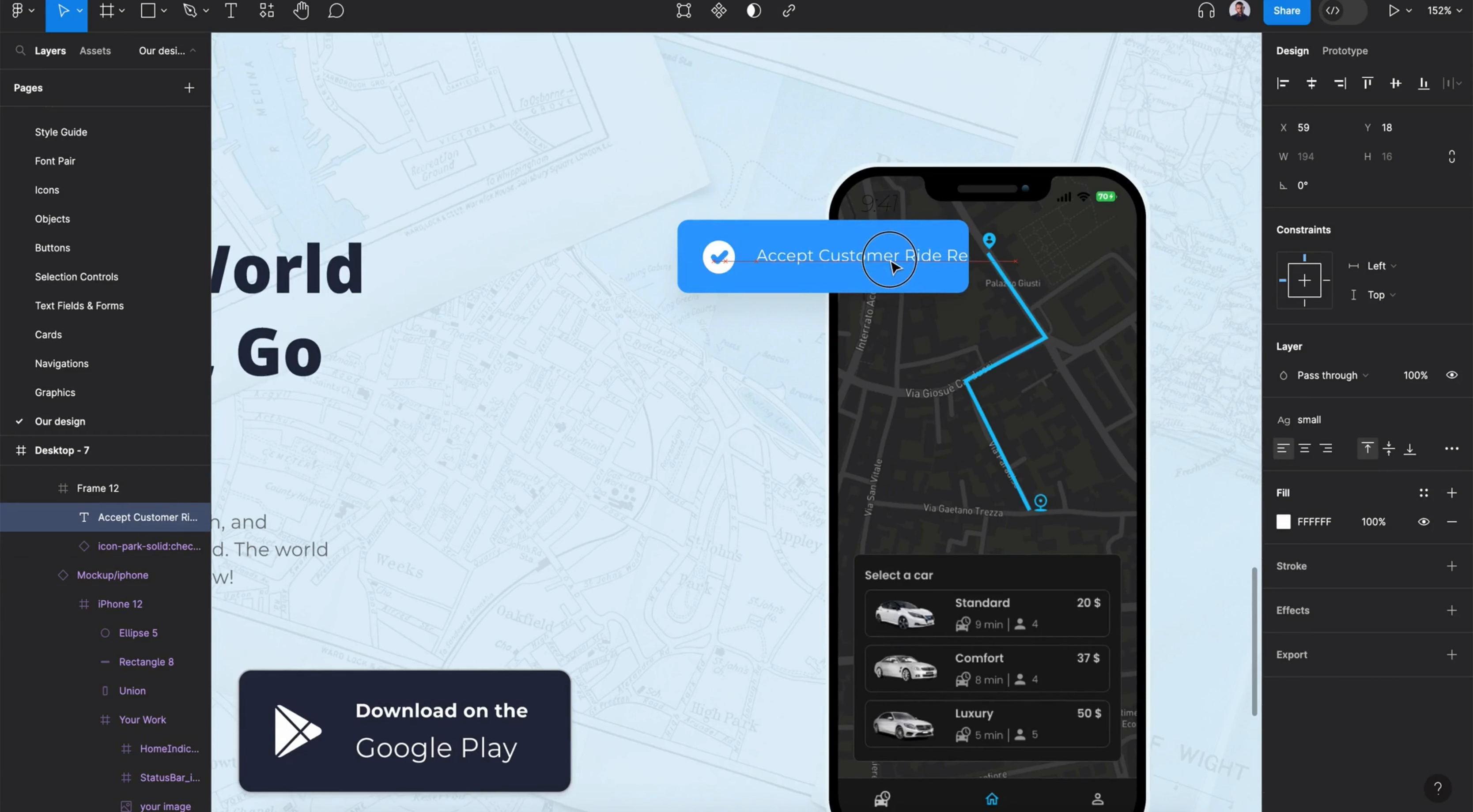
# - Add auto layout to the notification card frame
pyautogui.click(888, 238)
pyautogui.click(1450, 317)
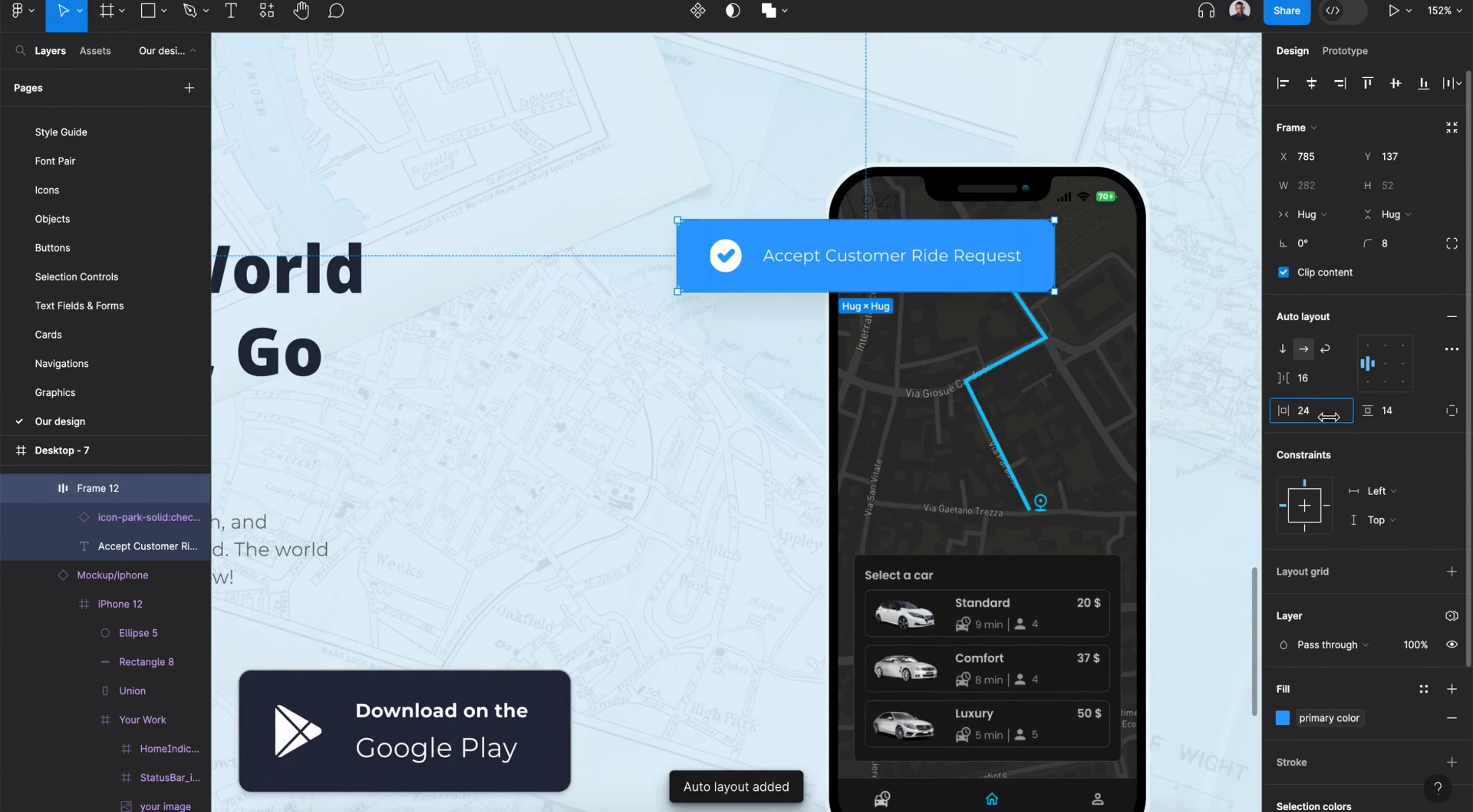
# - Set the notification card's horizontal padding to 16
pyautogui.moveTo(1325, 424); pyautogui.dragTo(1312, 416)
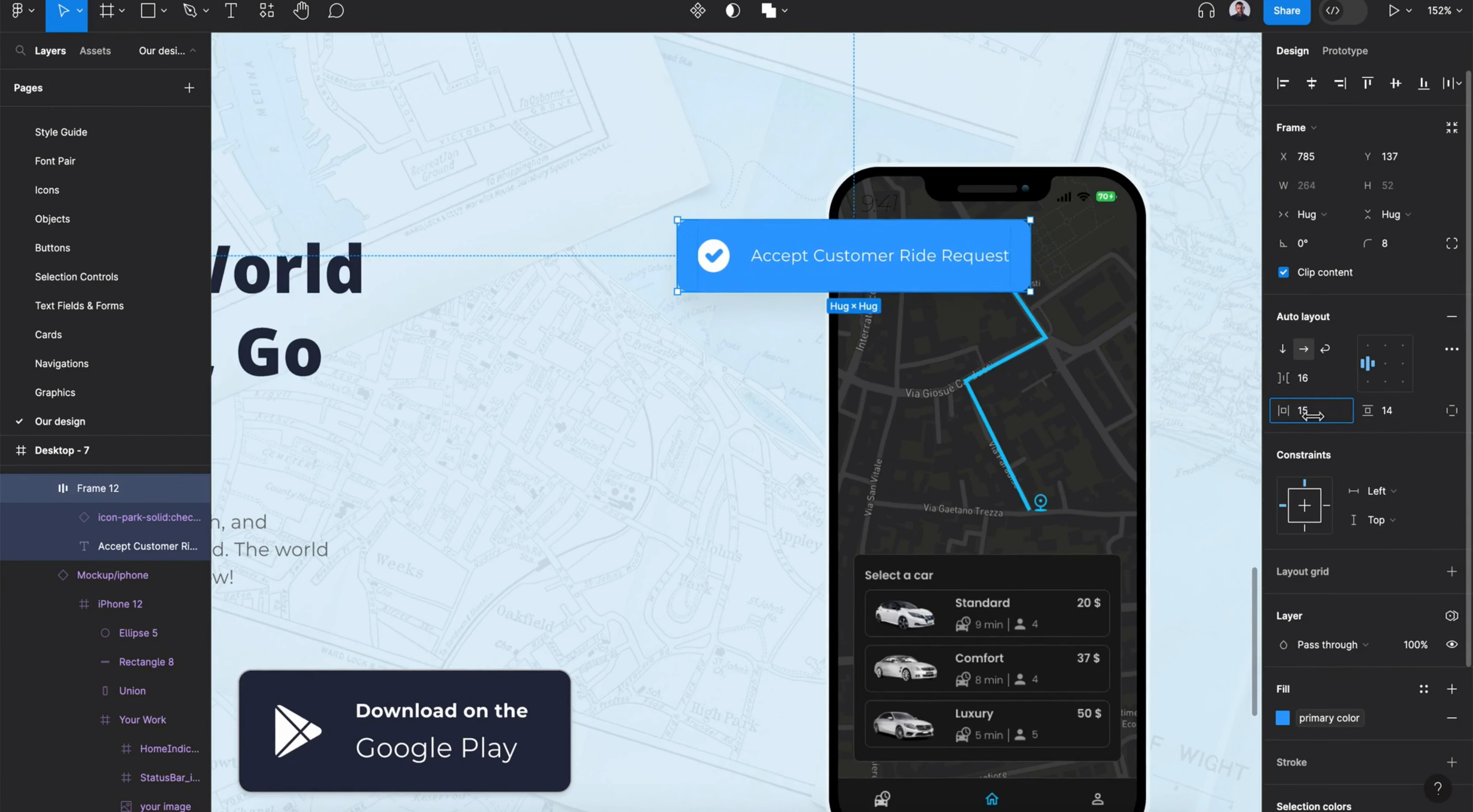
# - Duplicate the notification card and place the copy over the lower right of the phone mockup, with centered horizontal constraints
pyautogui.moveTo(963, 246); pyautogui.dragTo(1078, 584)
pyautogui.hotkey('ctrl', 'd')
pyautogui.scroll(-4, 1074, 578)
pyautogui.hscroll(2, 1075, 578)
pyautogui.moveTo(946, 343); pyautogui.dragTo(1058, 424)
pyautogui.scroll(4, 998, 286)
pyautogui.click(996, 277)
pyautogui.click(1304, 385)
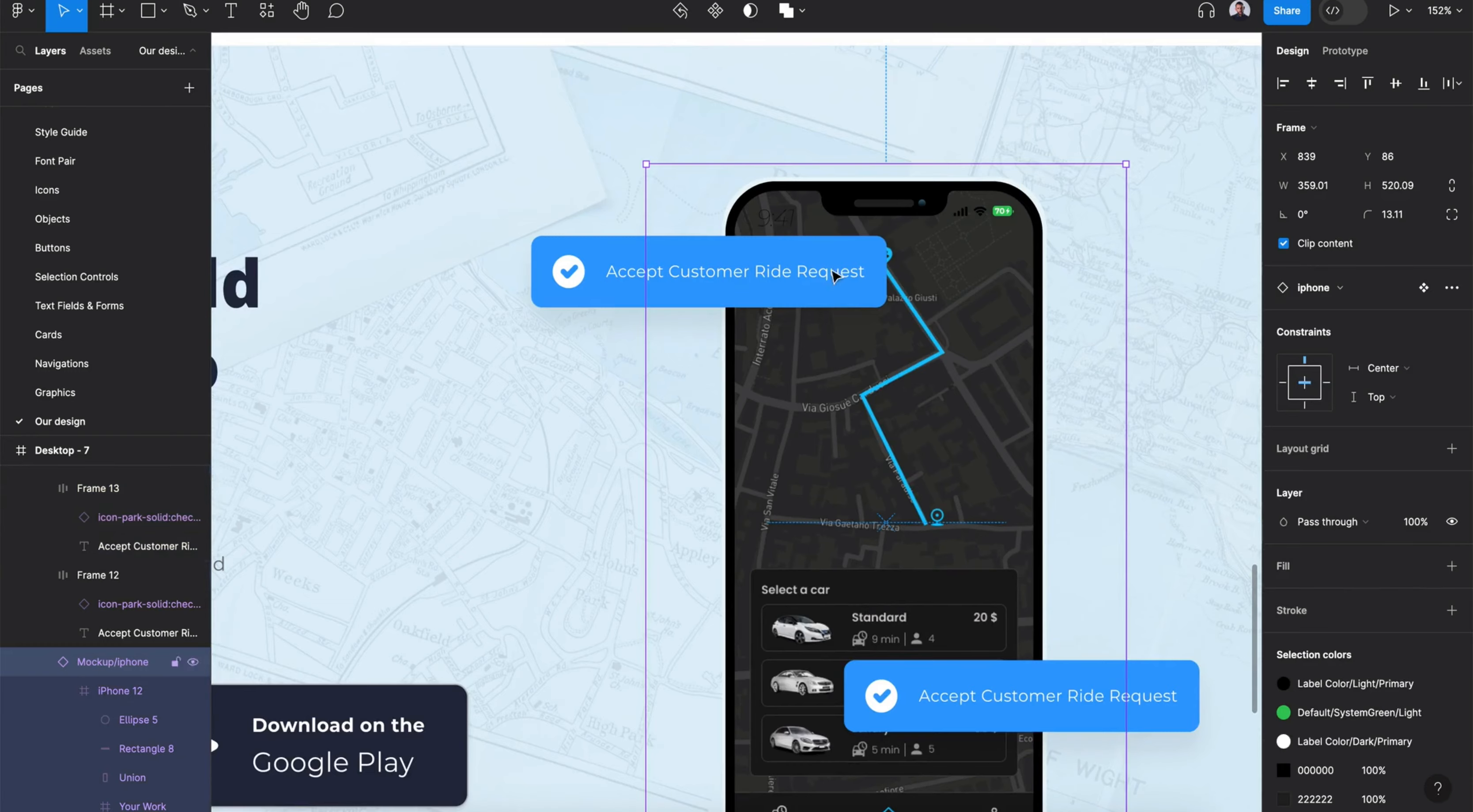
pyautogui.click(849, 280)
pyautogui.click(1304, 505)
pyautogui.scroll(-5, 1071, 518)
pyautogui.scroll(4, 965, 499)
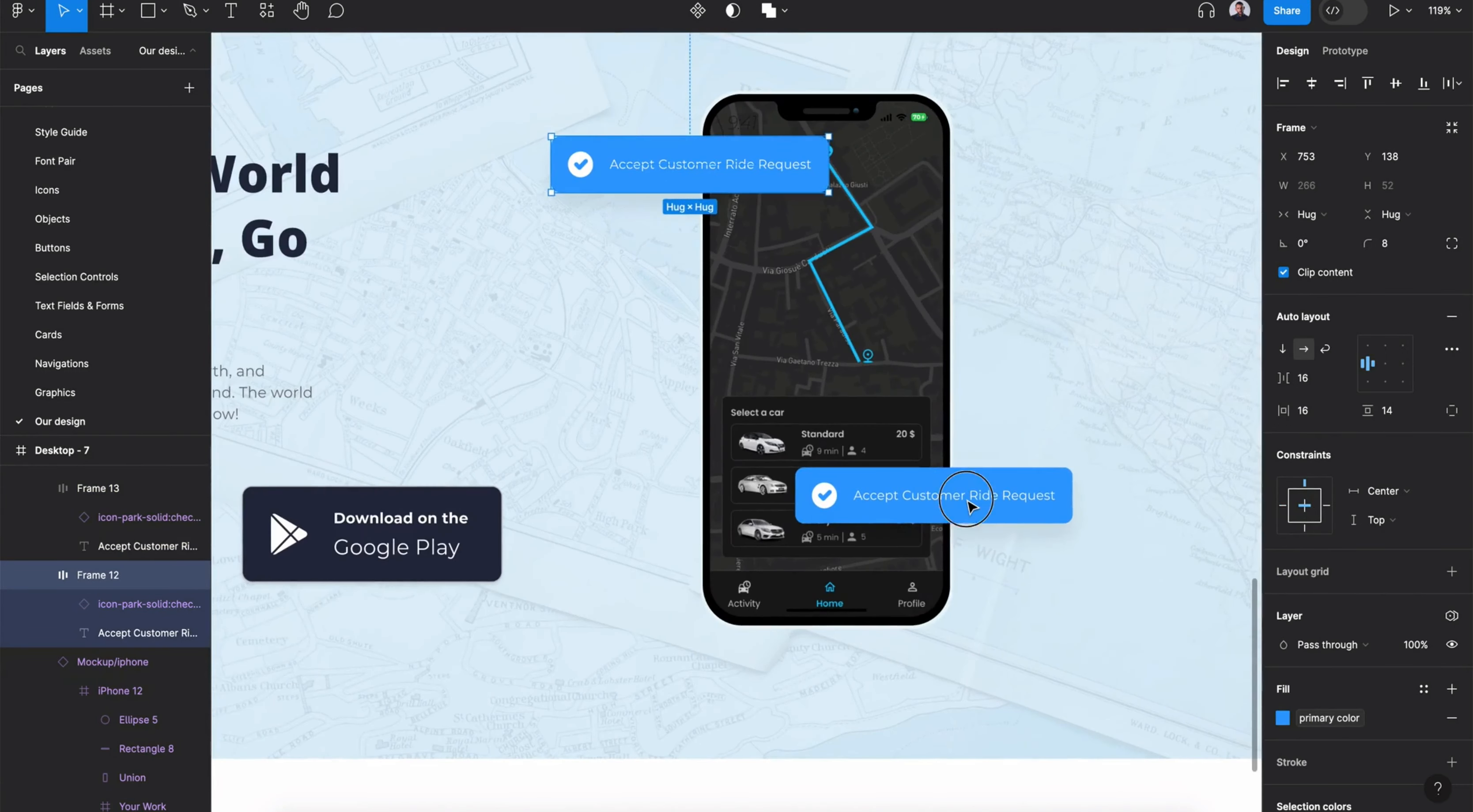
# - Change the copied card's text to Earn More Money By Driving
pyautogui.doubleClick(965, 496)
pyautogui.write('Earn More Money By Driving')
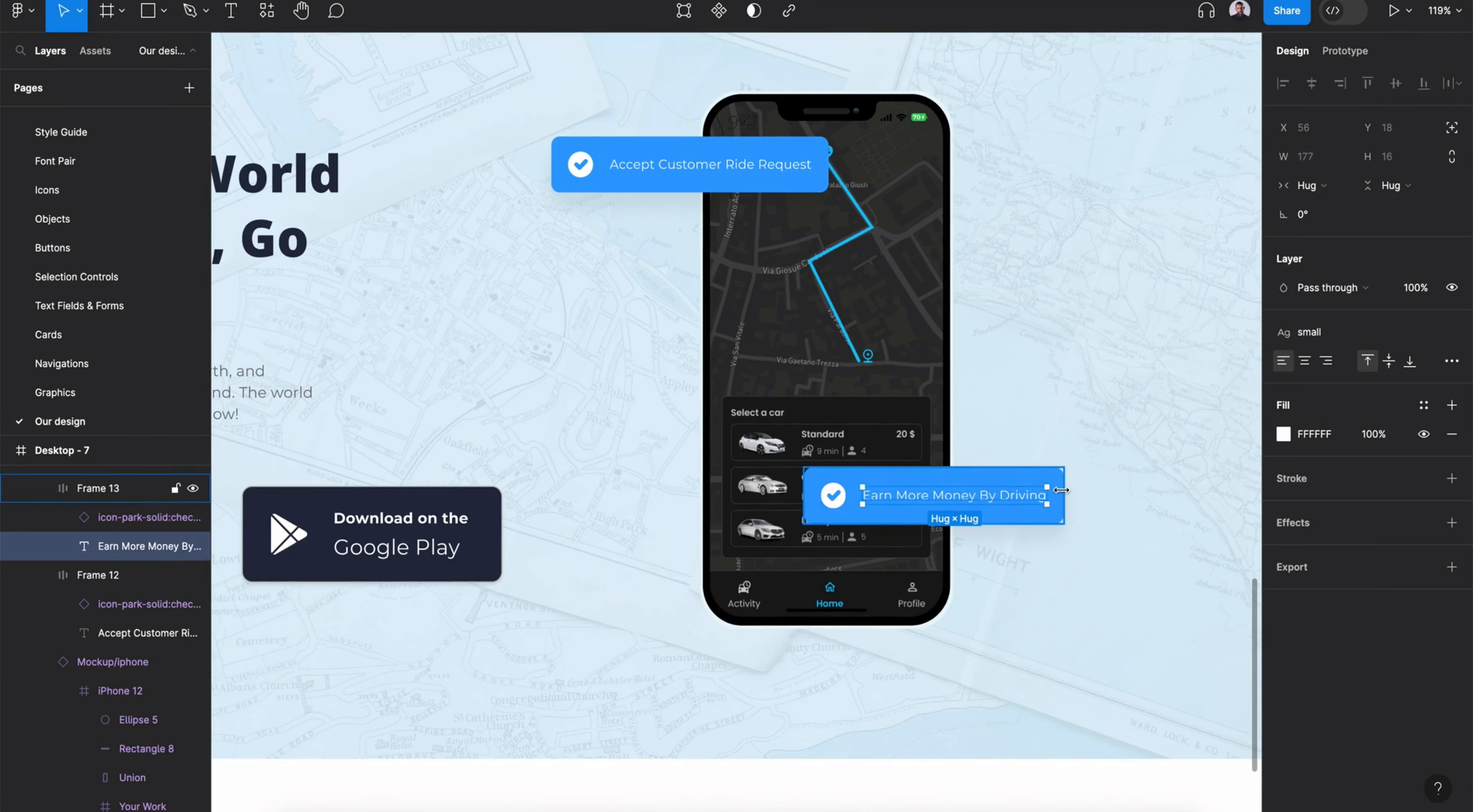
pyautogui.press('Escape')
# - Set the copied card's fill to the secondary color 2 style
pyautogui.click(1282, 607)
pyautogui.click(1163, 623)
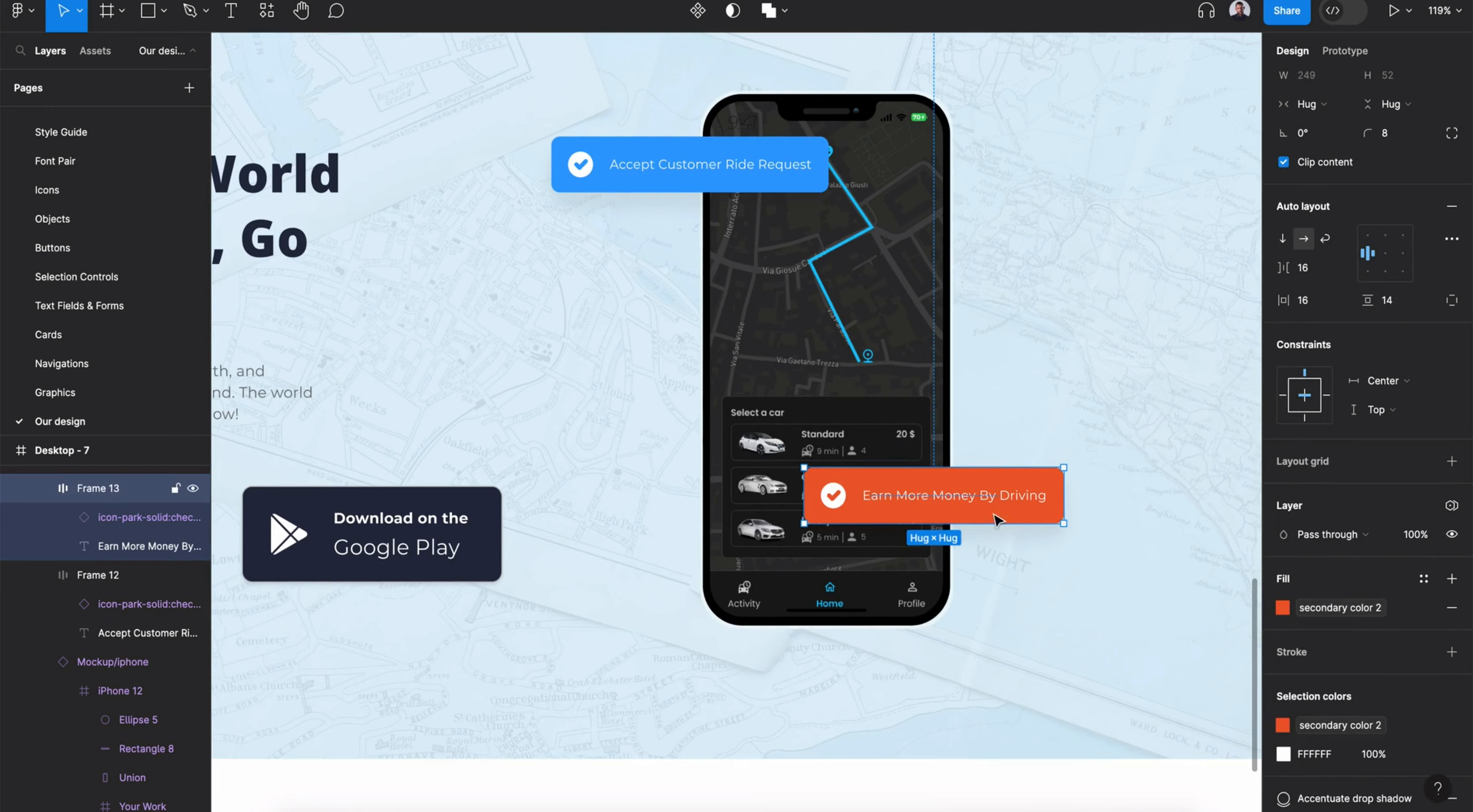
# - Switch the desktop frame through Light Theme 2 and Dark Theme, then back to the Auto theme
pyautogui.hotkey('shift', '1')
pyautogui.click(383, 95)
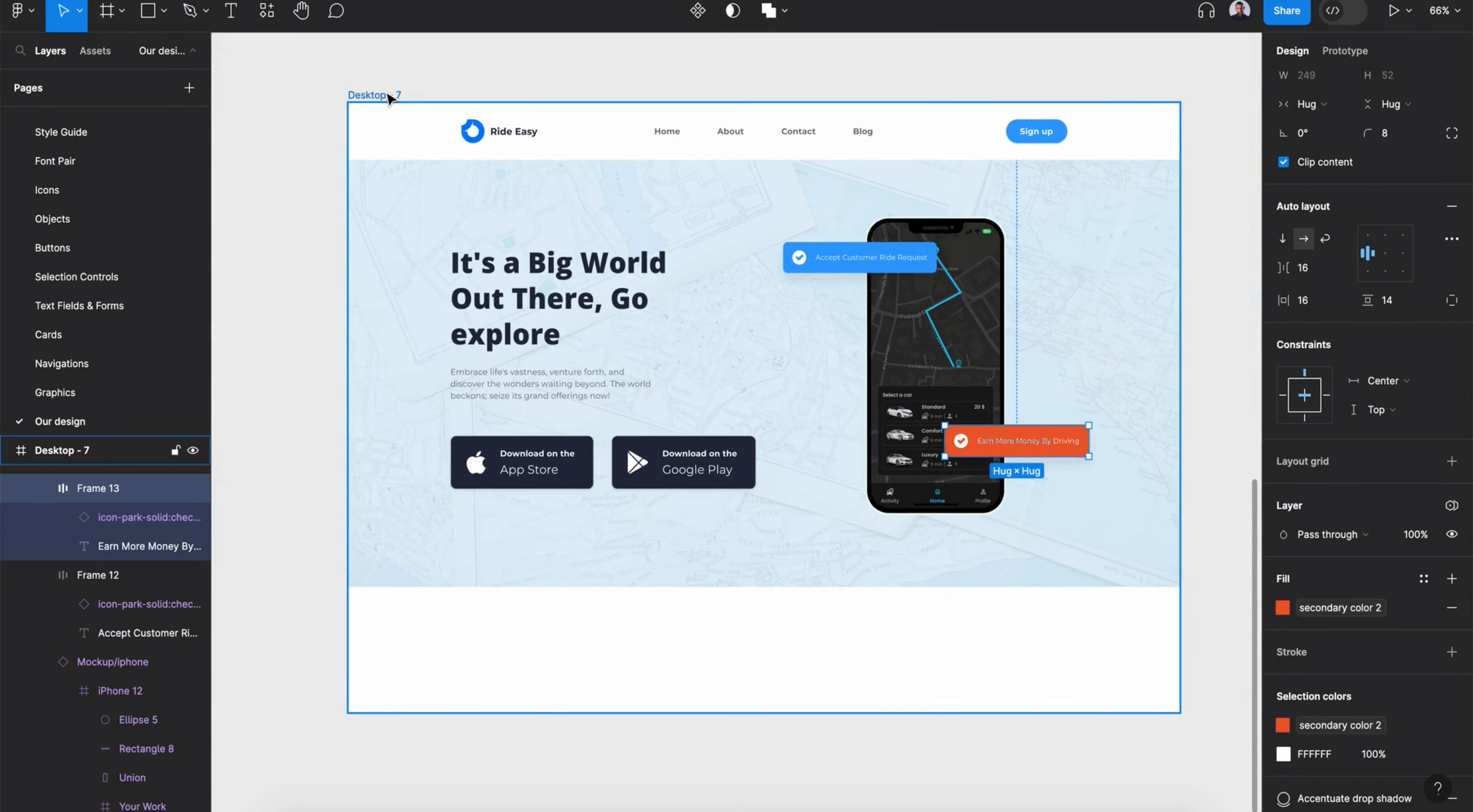
pyautogui.click(1398, 353)
pyautogui.click(1231, 413)
pyautogui.click(1397, 352)
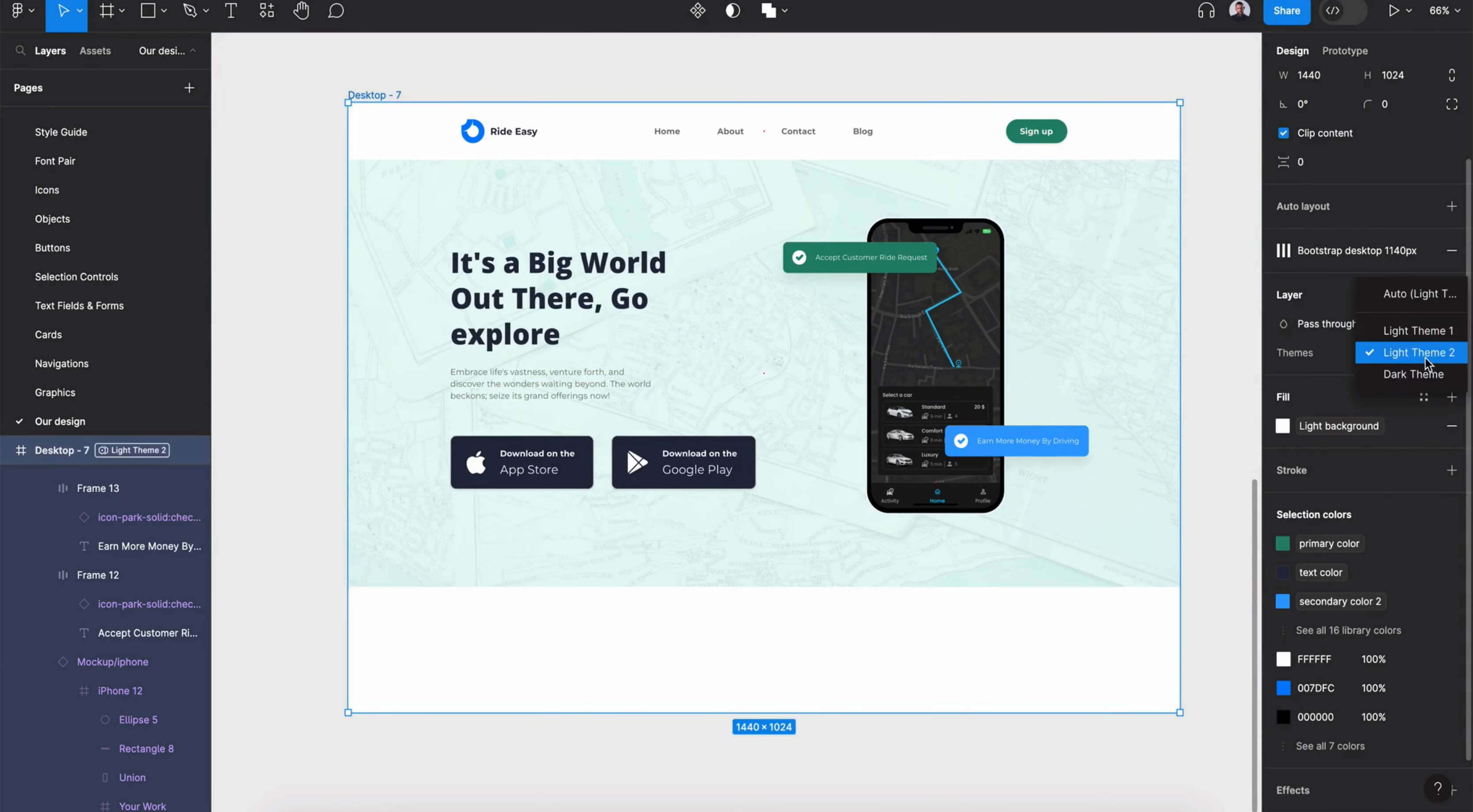
pyautogui.click(1411, 373)
pyautogui.click(1400, 353)
pyautogui.click(1410, 273)
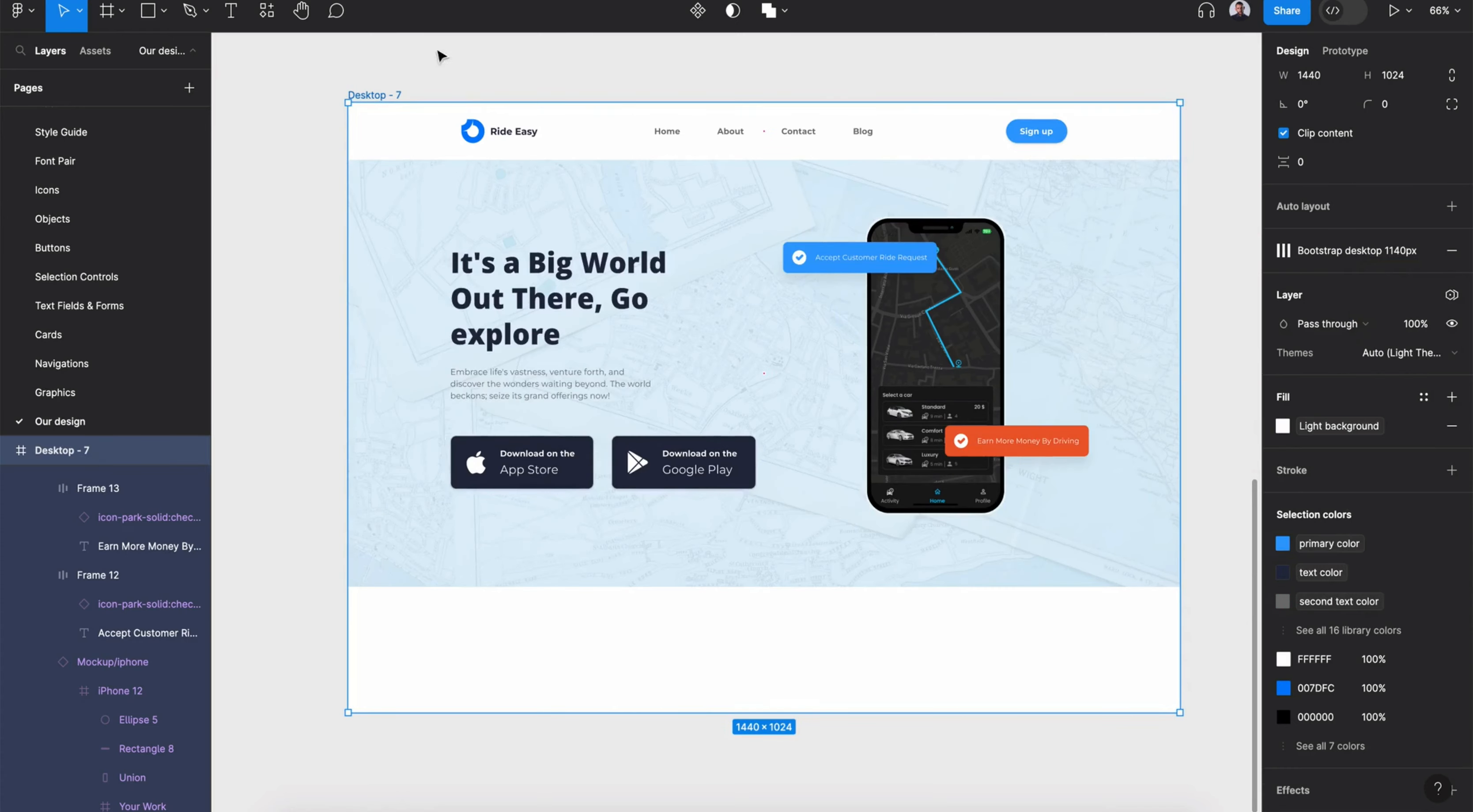
# - Extend the desktop frame's height to 1721 to make room for a new section
pyautogui.scroll(-7, 383, 95)
pyautogui.moveTo(698, 324); pyautogui.dragTo(697, 739)
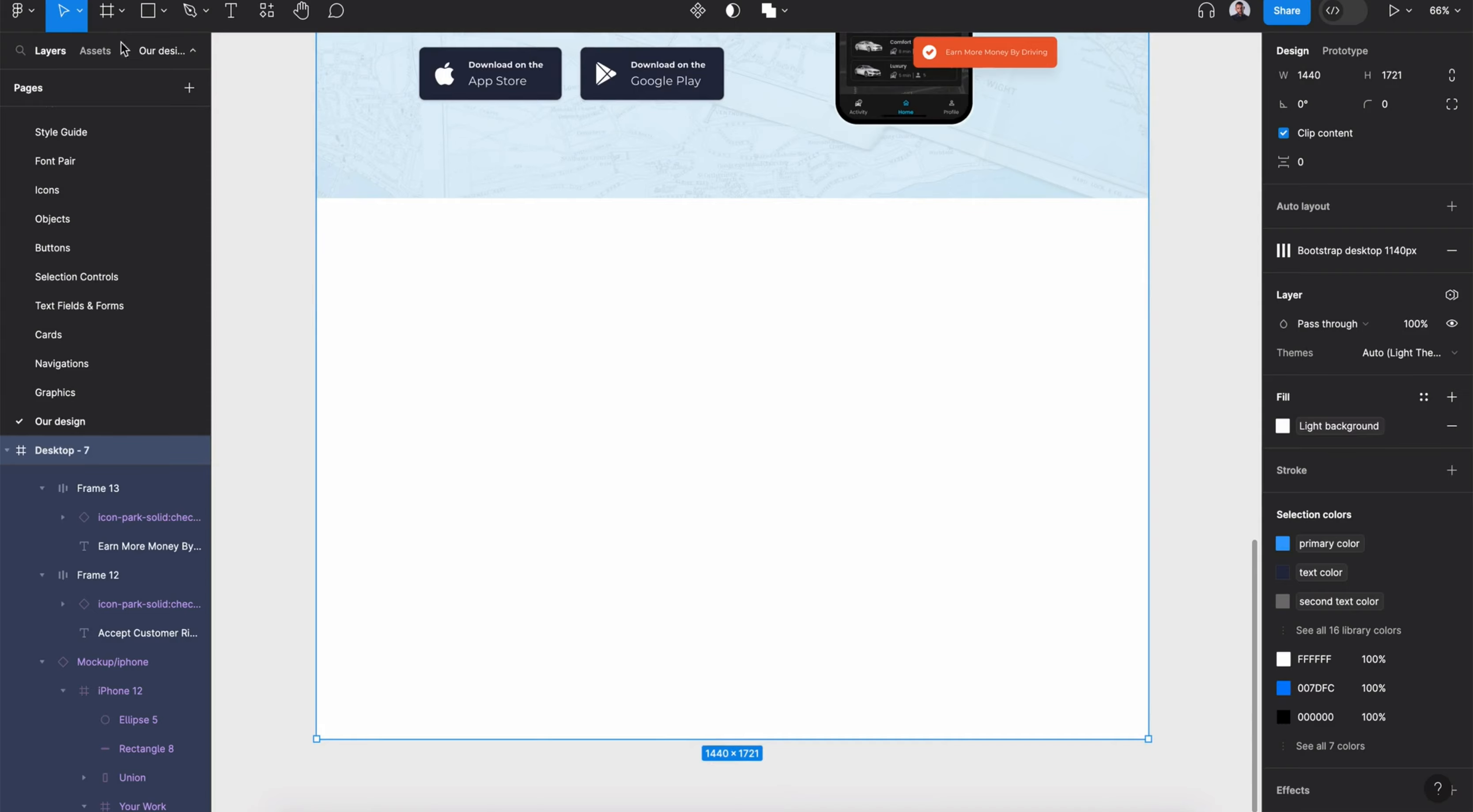
# - Draw a 1440×686 frame spanning the page width below the hero section
pyautogui.press('f')
pyautogui.moveTo(316, 198)
pyautogui.mouseDown()
pyautogui.moveTo(829, 490)
pyautogui.moveTo(1148, 607)
pyautogui.mouseUp()
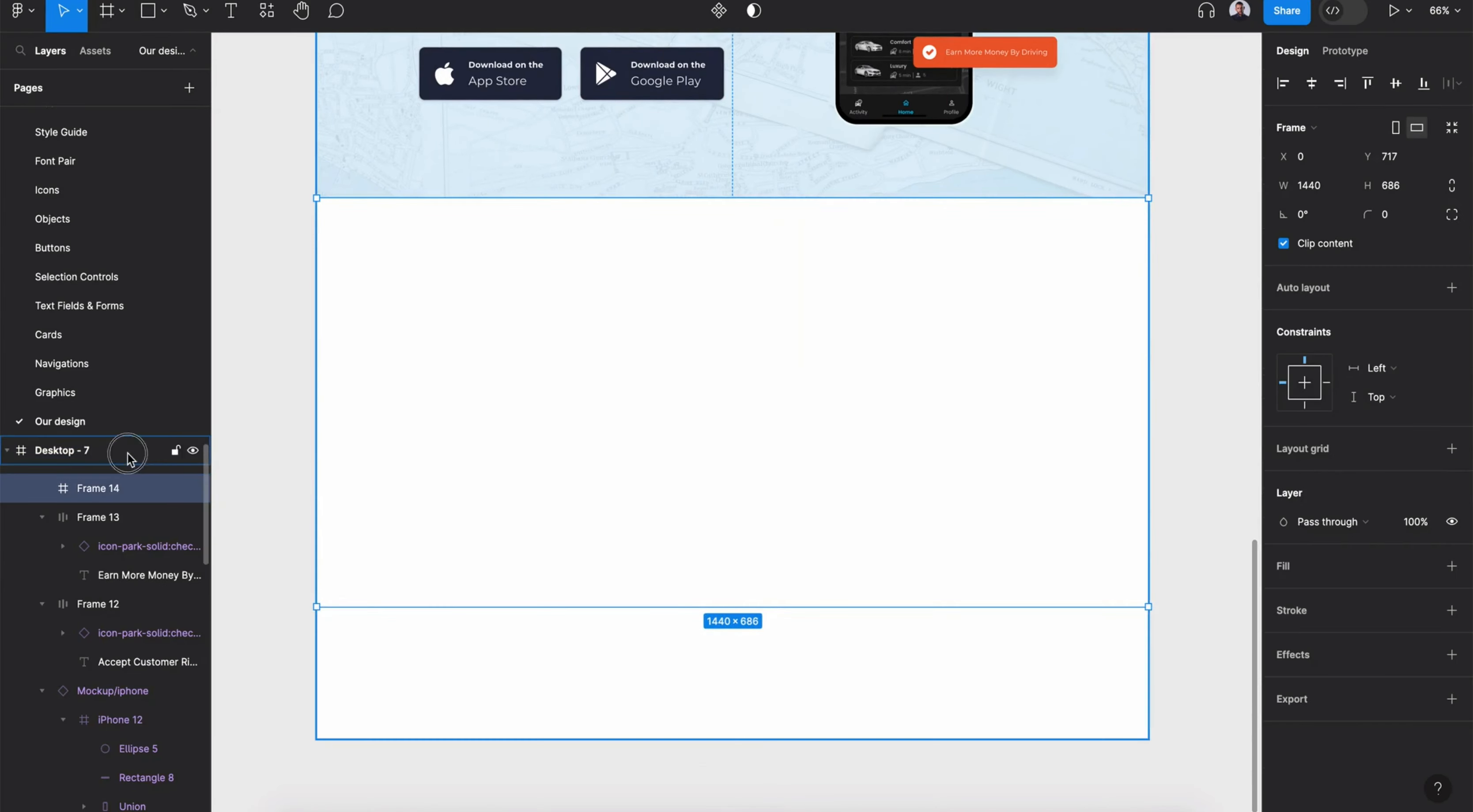
# - Wrap the hero section's contents into their own frame
pyautogui.click(127, 452)
pyautogui.hotkey('ctrl', 'g')
pyautogui.scroll(7, 749, 269)
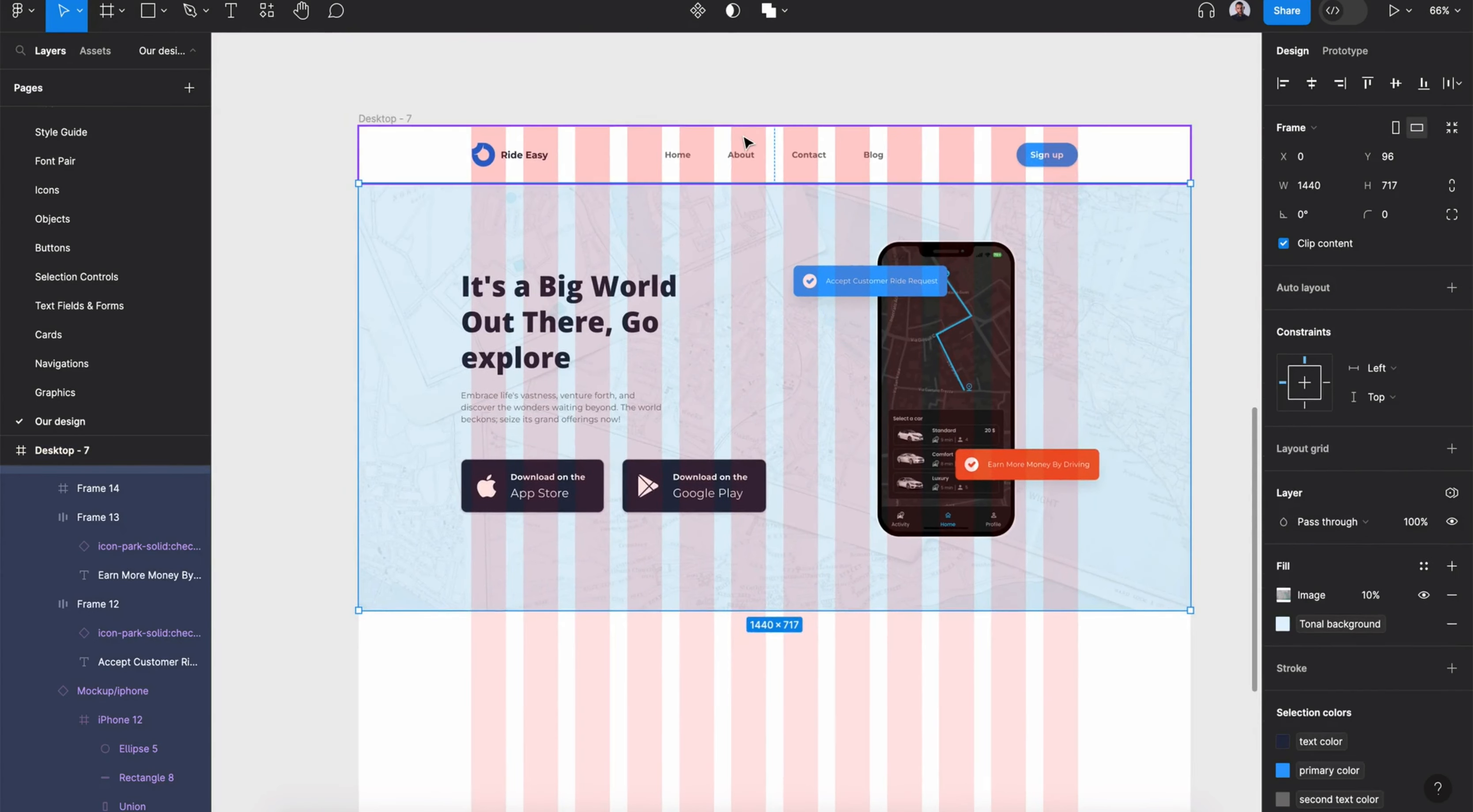
pyautogui.click(746, 142)
pyautogui.scroll(-6, 746, 142)
pyautogui.click(280, 394)
pyautogui.scroll(5, 88, 553)
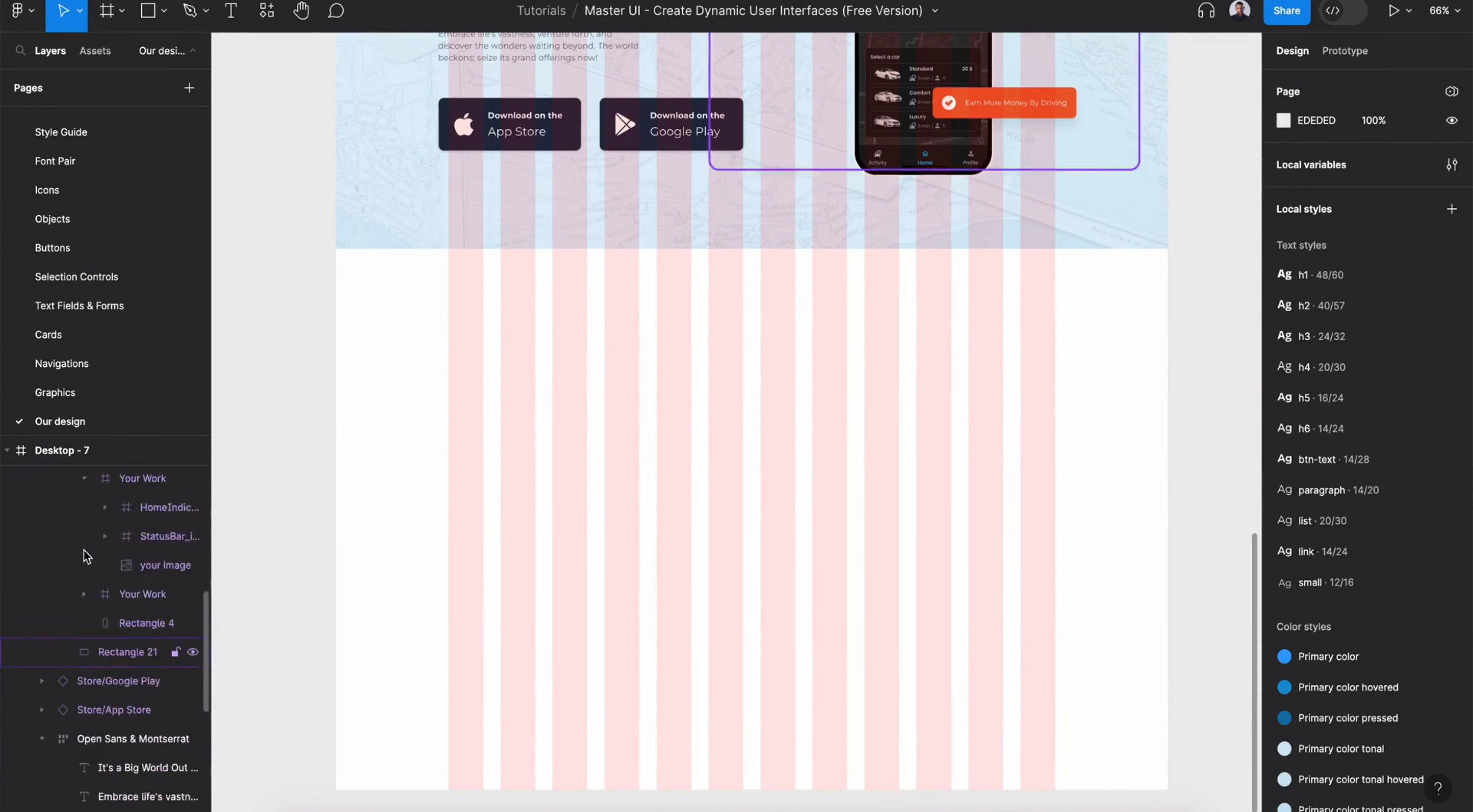
# - Reorder the layers and rename the new lower frame Features
pyautogui.click(69, 509)
pyautogui.click(46, 483)
pyautogui.click(22, 479)
pyautogui.moveTo(89, 506); pyautogui.dragTo(86, 469)
pyautogui.click(23, 508)
pyautogui.doubleClick(87, 480)
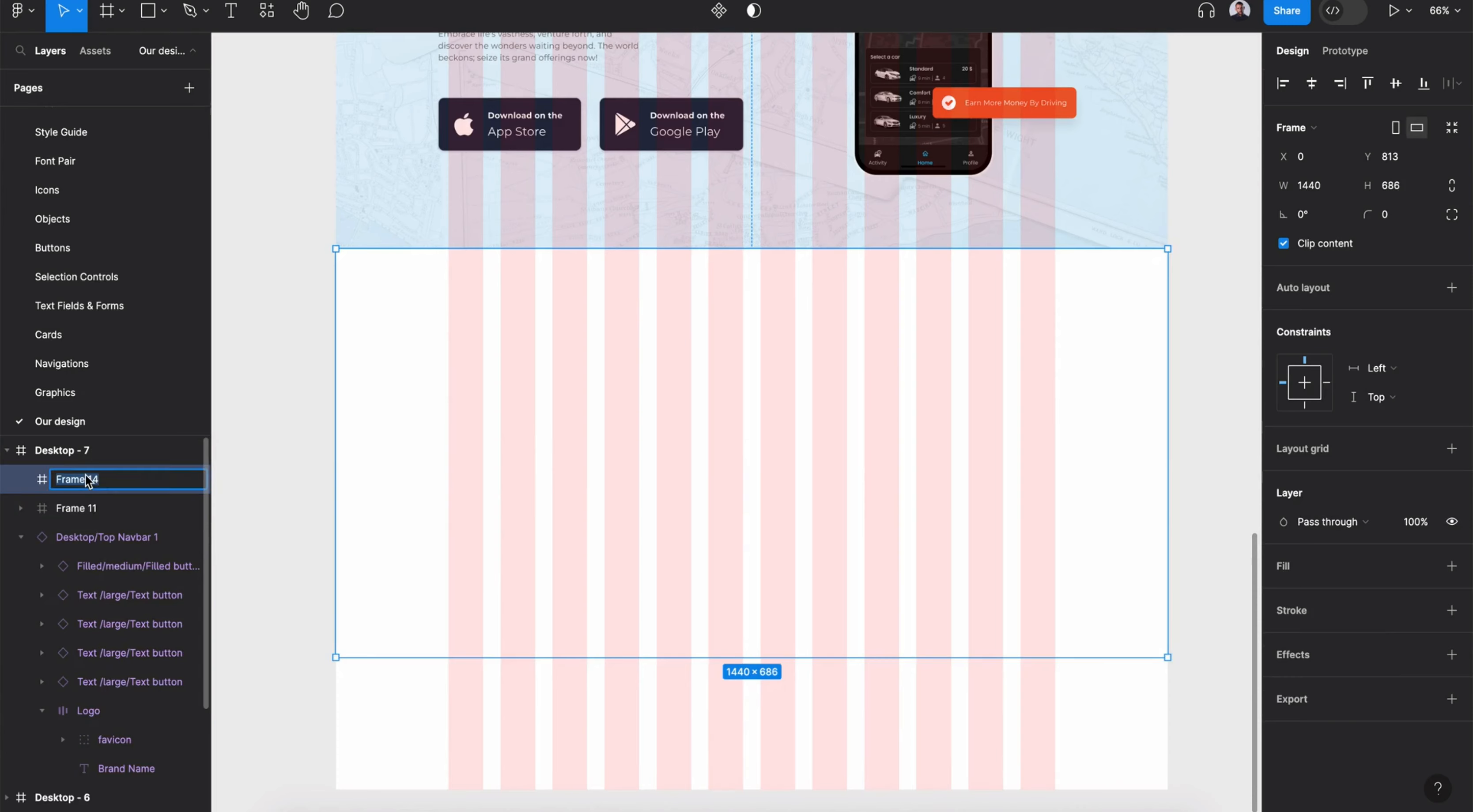
pyautogui.write('Features')
pyautogui.press('Return')
# - Rename the hero section frame Hero
pyautogui.click(80, 509)
pyautogui.doubleClick(82, 508)
pyautogui.write('Hero')
pyautogui.press('Return')
# - Fill the Features frame with the Light background color style
pyautogui.click(998, 479)
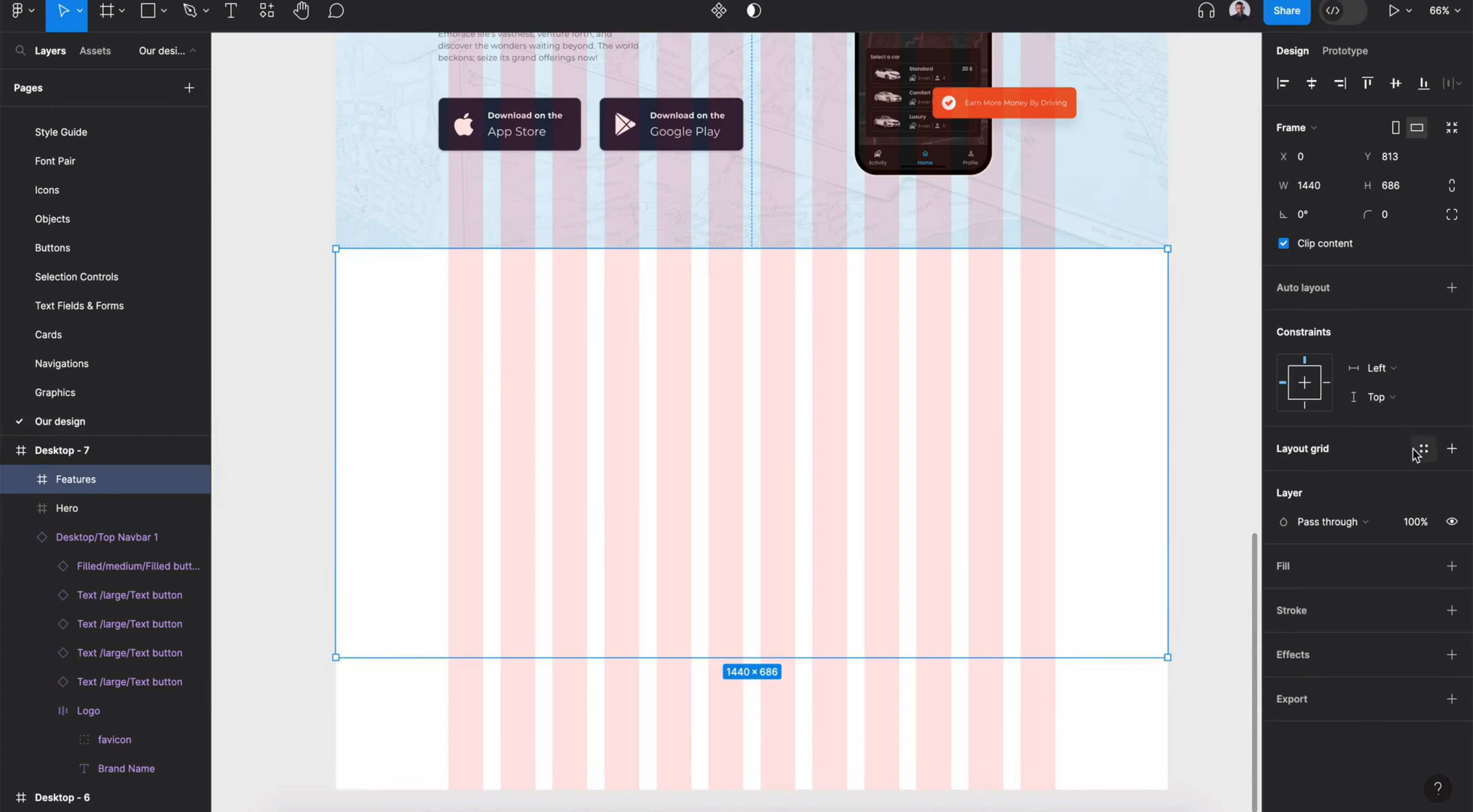
pyautogui.click(1424, 566)
pyautogui.click(1173, 742)
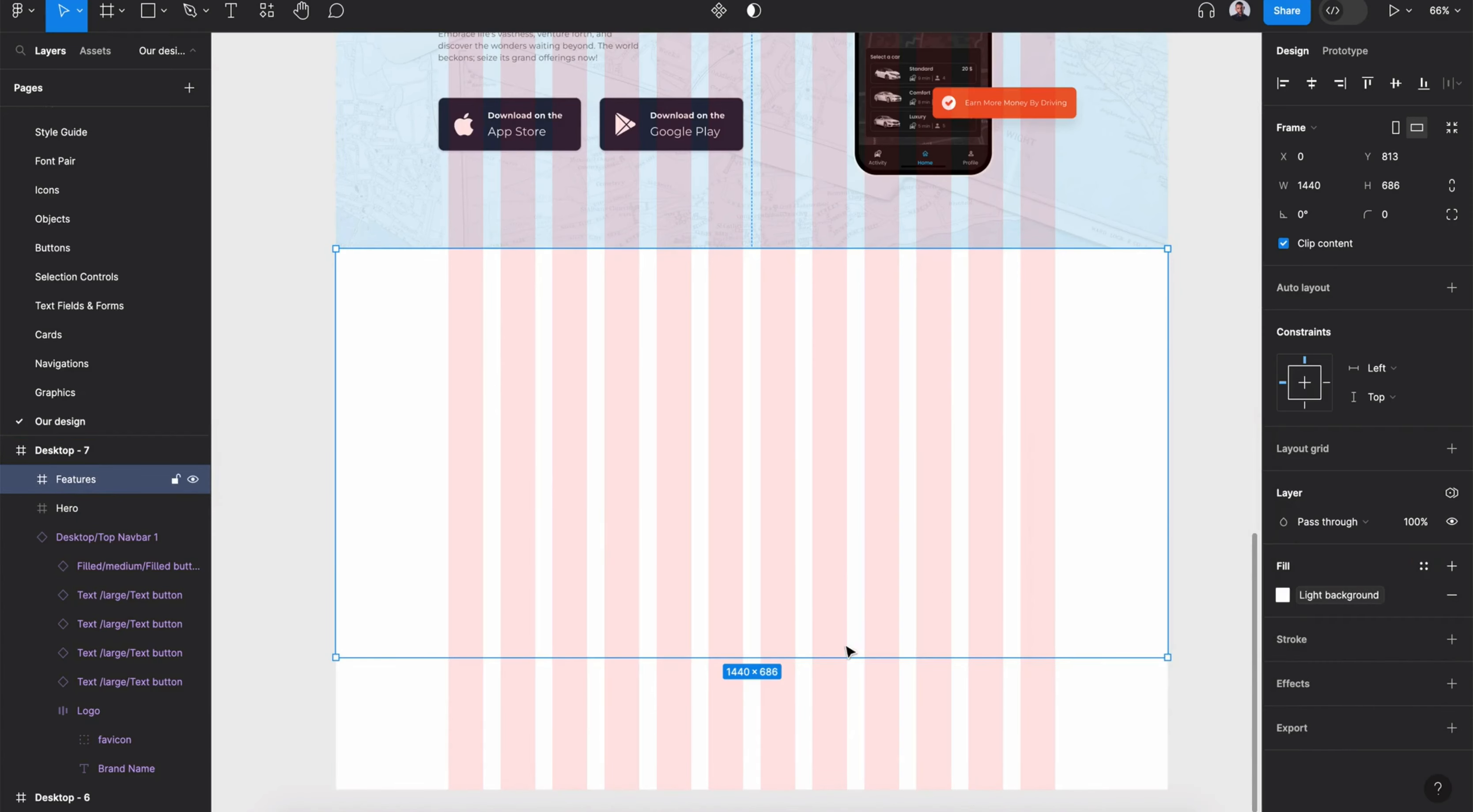
# - Add a centered heading How RideEasy Work at the top of Features with the h2 style and text color
pyautogui.moveTo(849, 657); pyautogui.dragTo(815, 682)
pyautogui.click(748, 290)
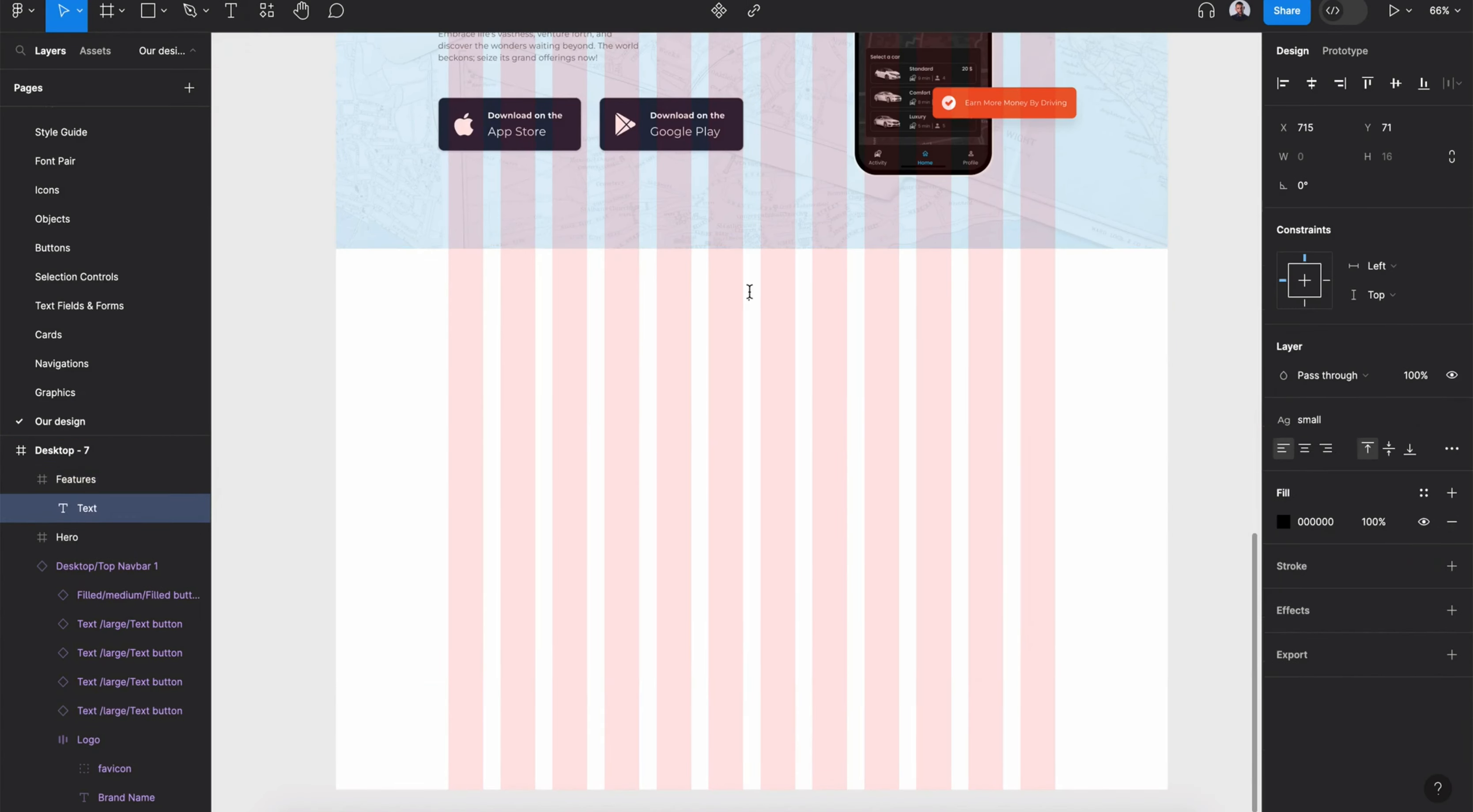
pyautogui.click(1305, 450)
pyautogui.click(1304, 420)
pyautogui.scroll(2, 1358, 515)
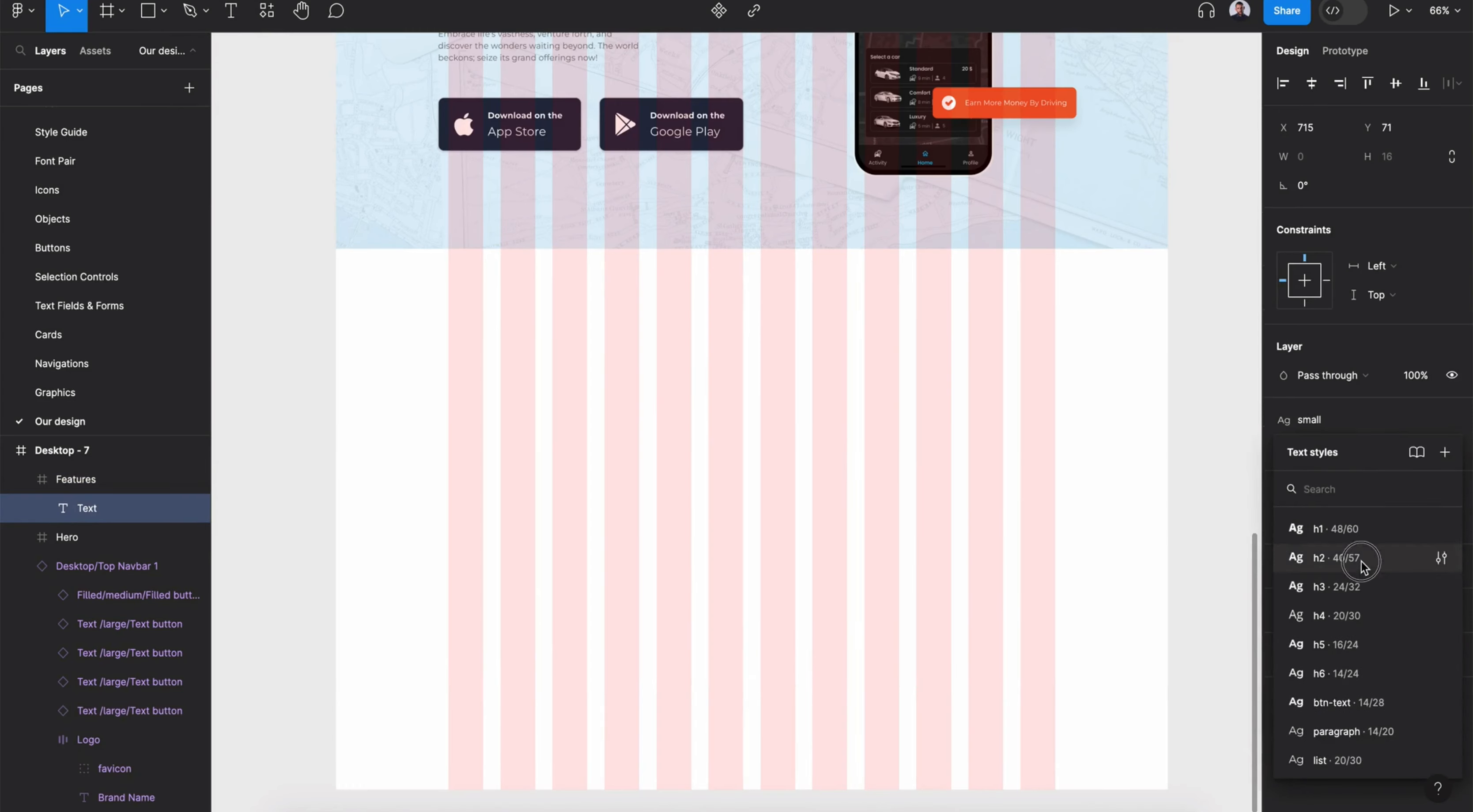
pyautogui.click(1358, 563)
pyautogui.click(1426, 522)
pyautogui.click(1120, 639)
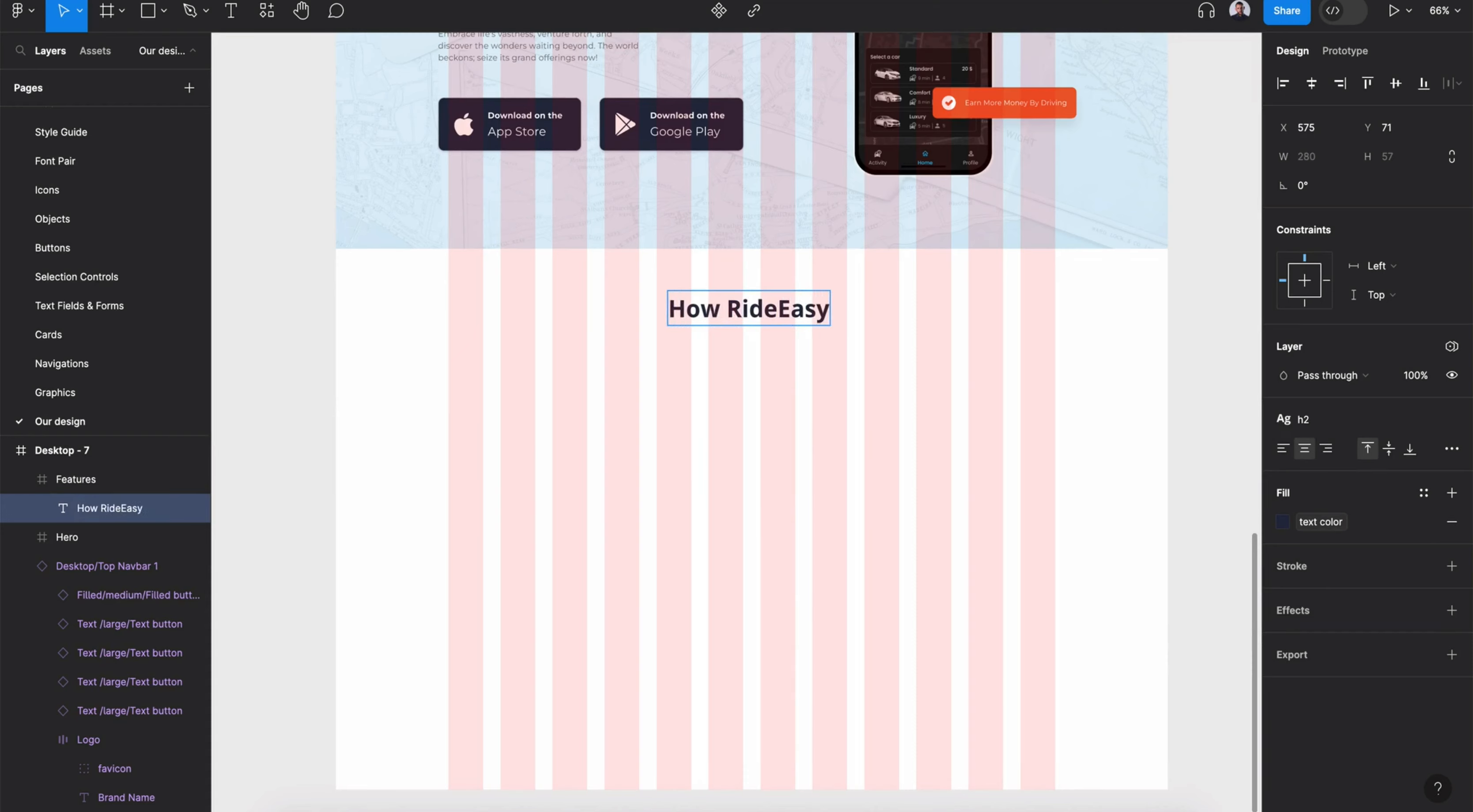
pyautogui.click(742, 309)
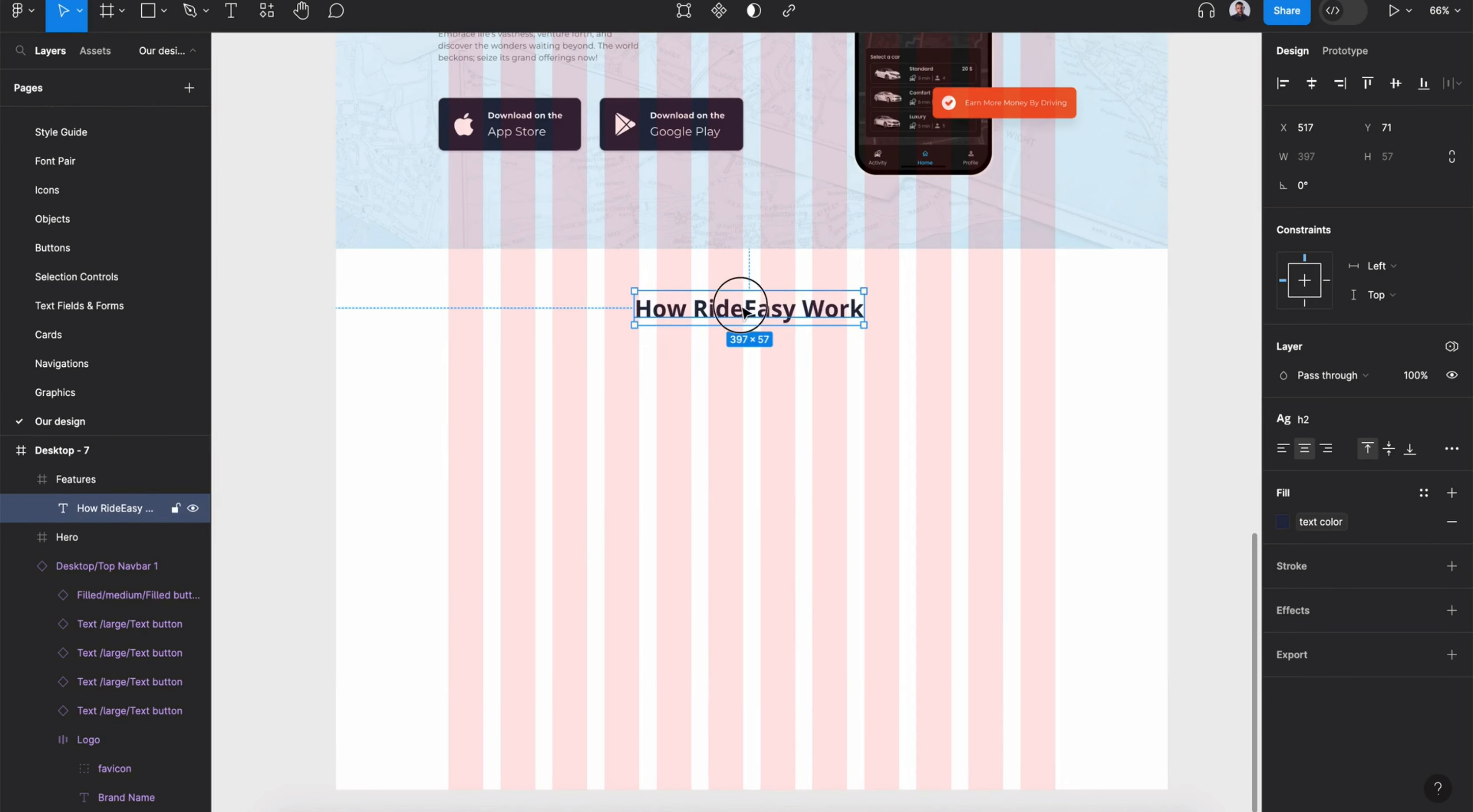
# - Duplicate the heading just below it and restyle the copy with the paragraph style and second text color
pyautogui.moveTo(745, 312); pyautogui.dragTo(745, 345)
pyautogui.click(1354, 429)
pyautogui.scroll(-2, 1325, 686)
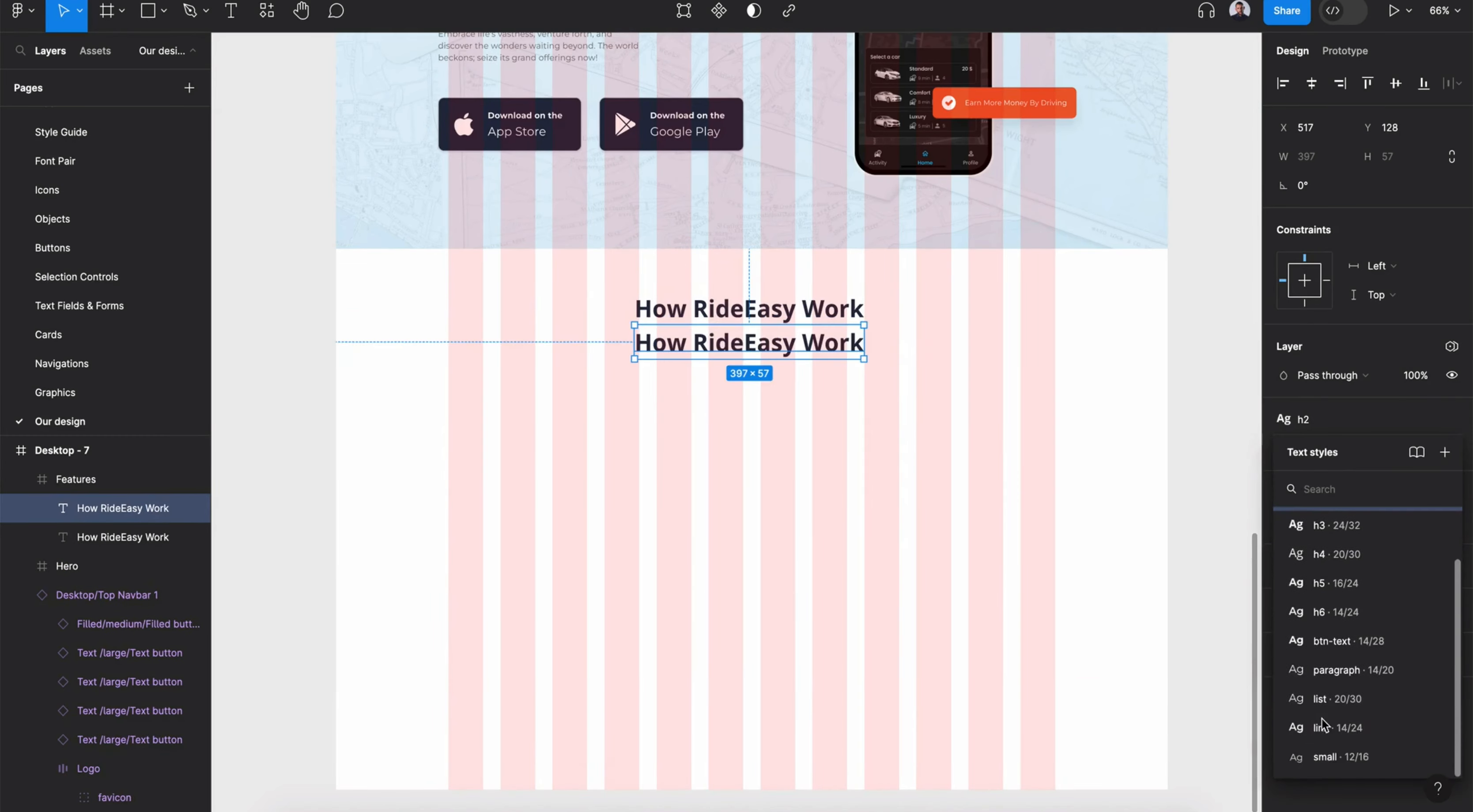
pyautogui.click(1323, 698)
pyautogui.click(1324, 432)
pyautogui.click(1334, 670)
pyautogui.click(1332, 522)
pyautogui.click(1167, 657)
pyautogui.moveTo(788, 336); pyautogui.dragTo(786, 343)
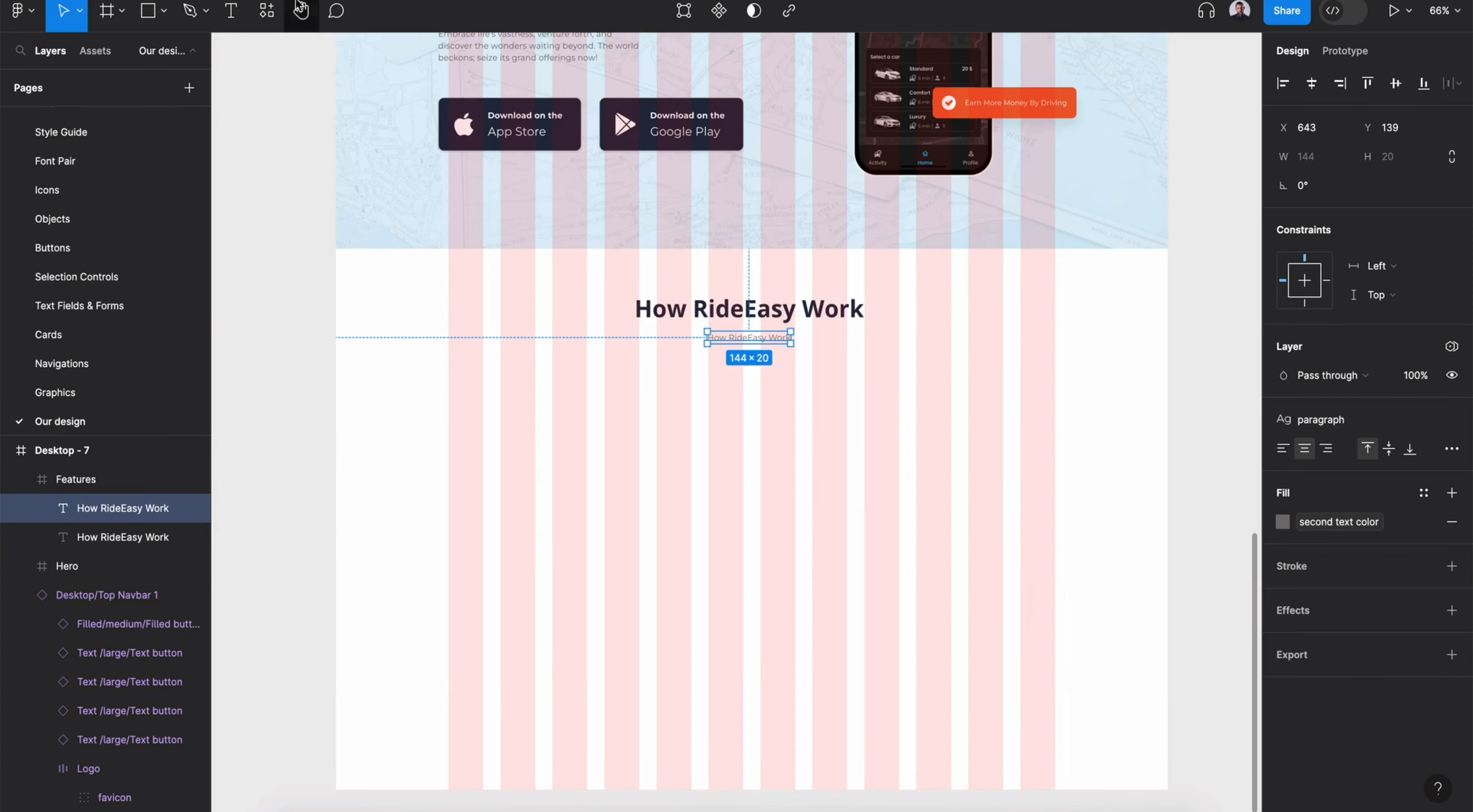
# - Replace the subheading text with lorem ipsum copy from the Content Reel plugin
pyautogui.click(266, 10)
pyautogui.write('content reel')
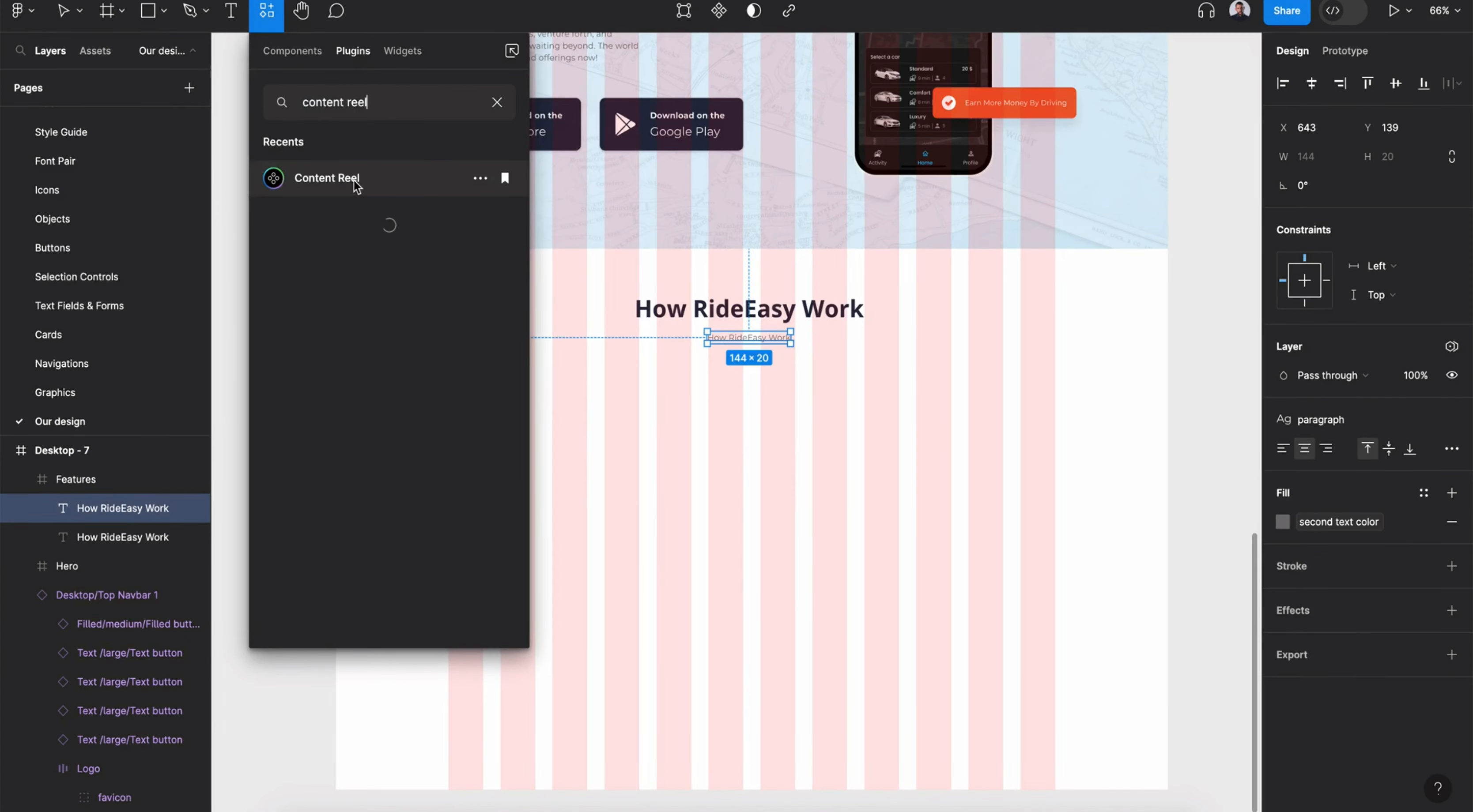
pyautogui.click(353, 182)
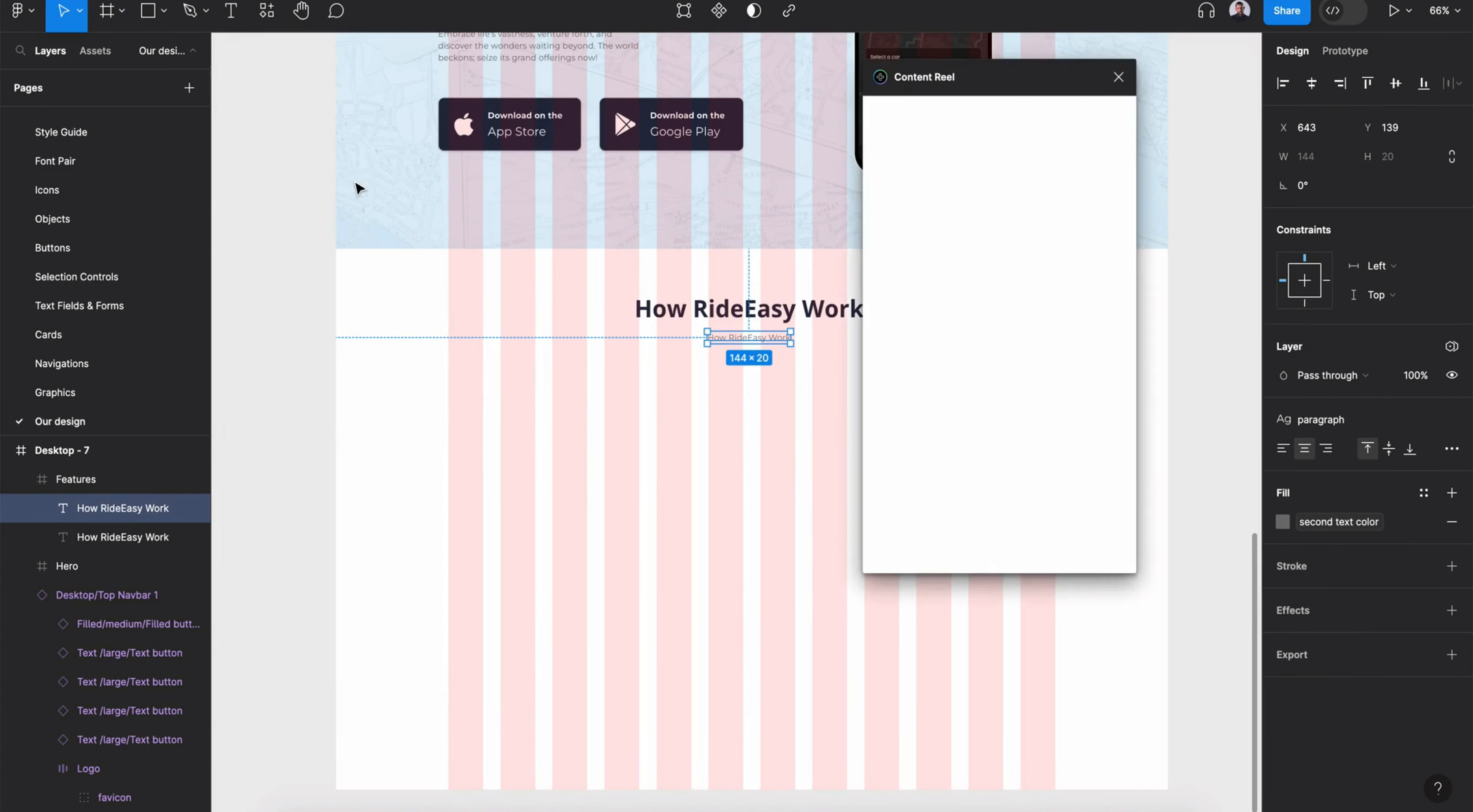
pyautogui.click(928, 114)
pyautogui.click(944, 300)
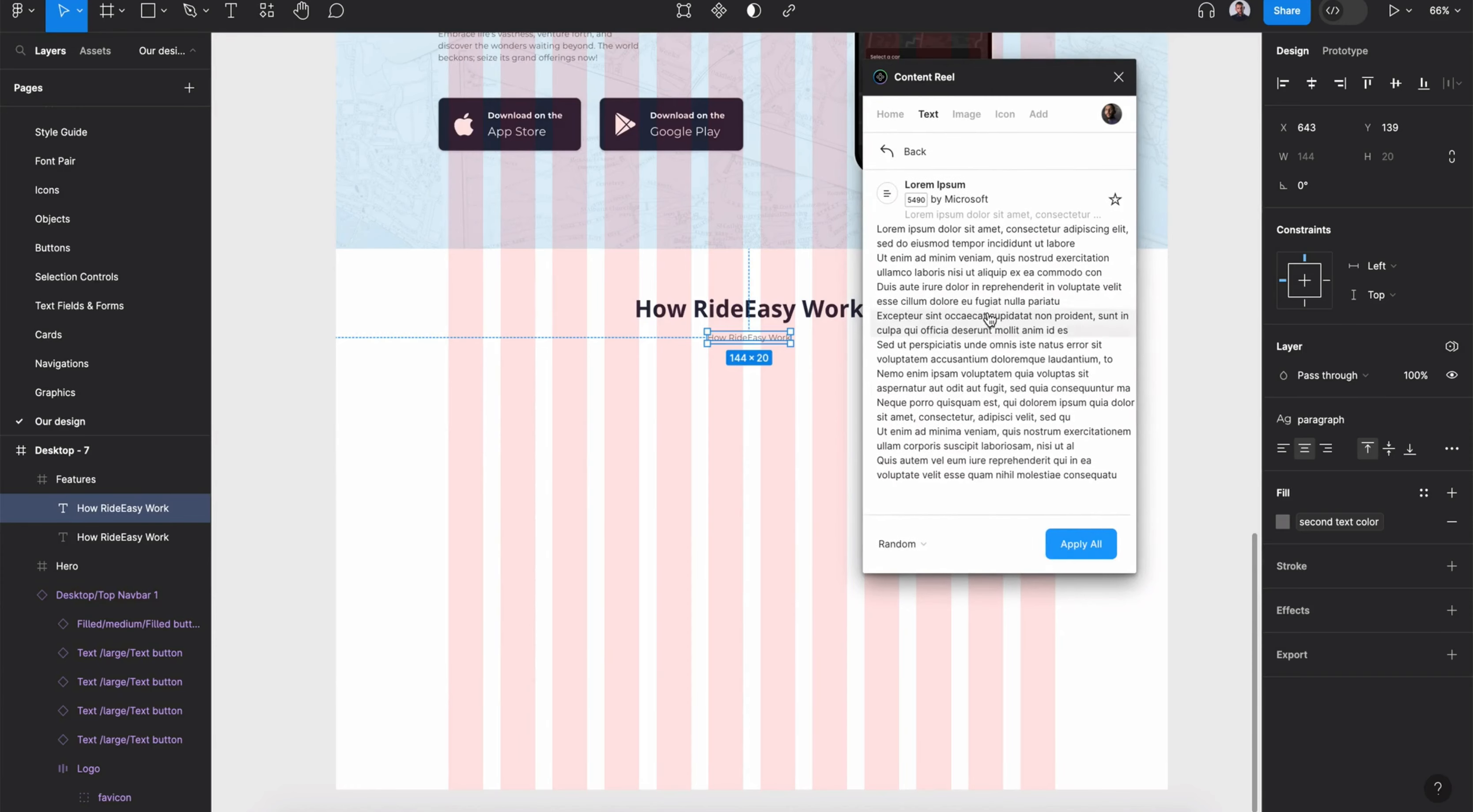
pyautogui.click(1029, 260)
pyautogui.click(1119, 76)
# - Resize the subheading to about 424 wide and center both heading and subheading horizontally in the frame
pyautogui.moveTo(964, 340); pyautogui.dragTo(813, 340)
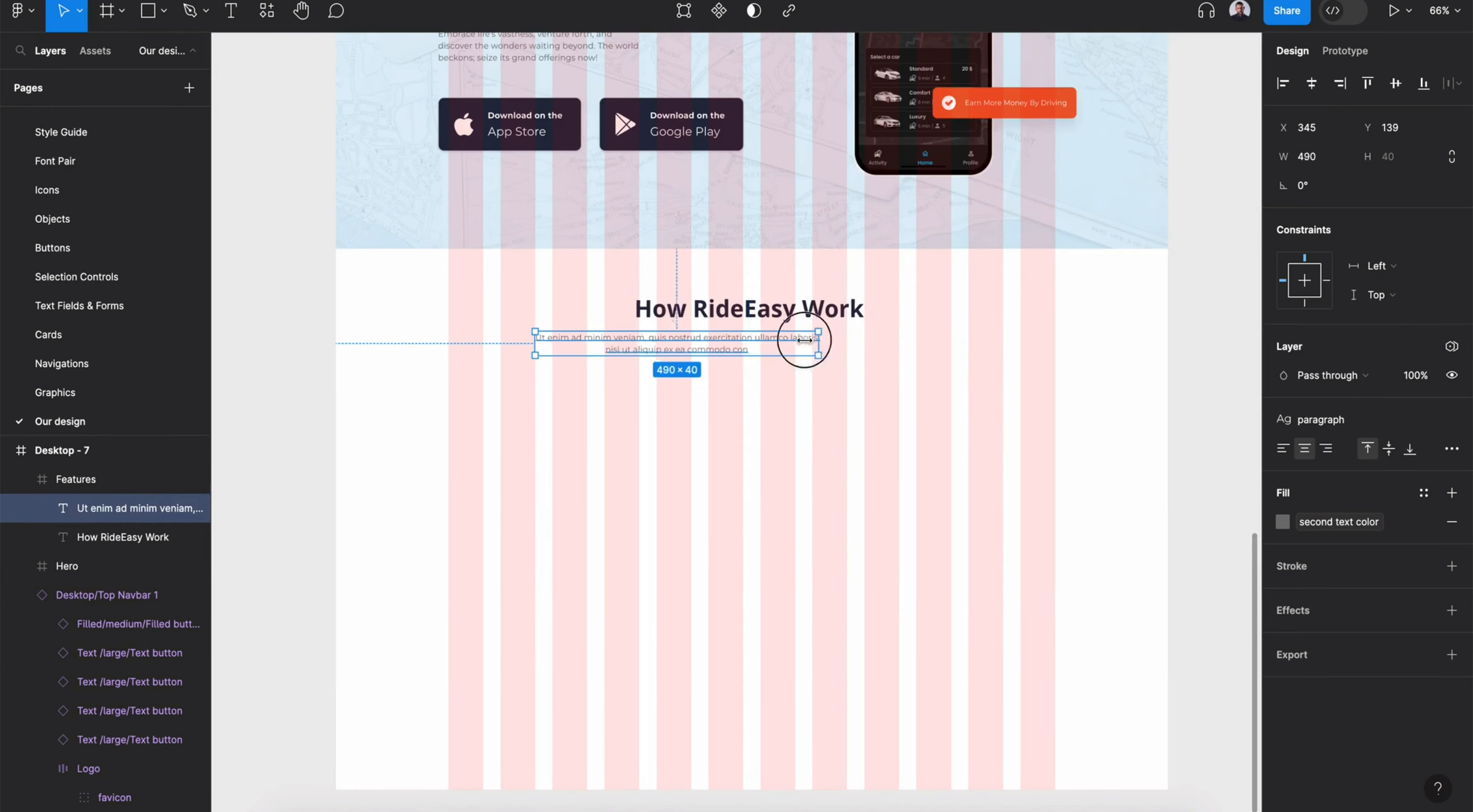
pyautogui.click(1312, 92)
pyautogui.click(783, 313)
pyautogui.click(1317, 83)
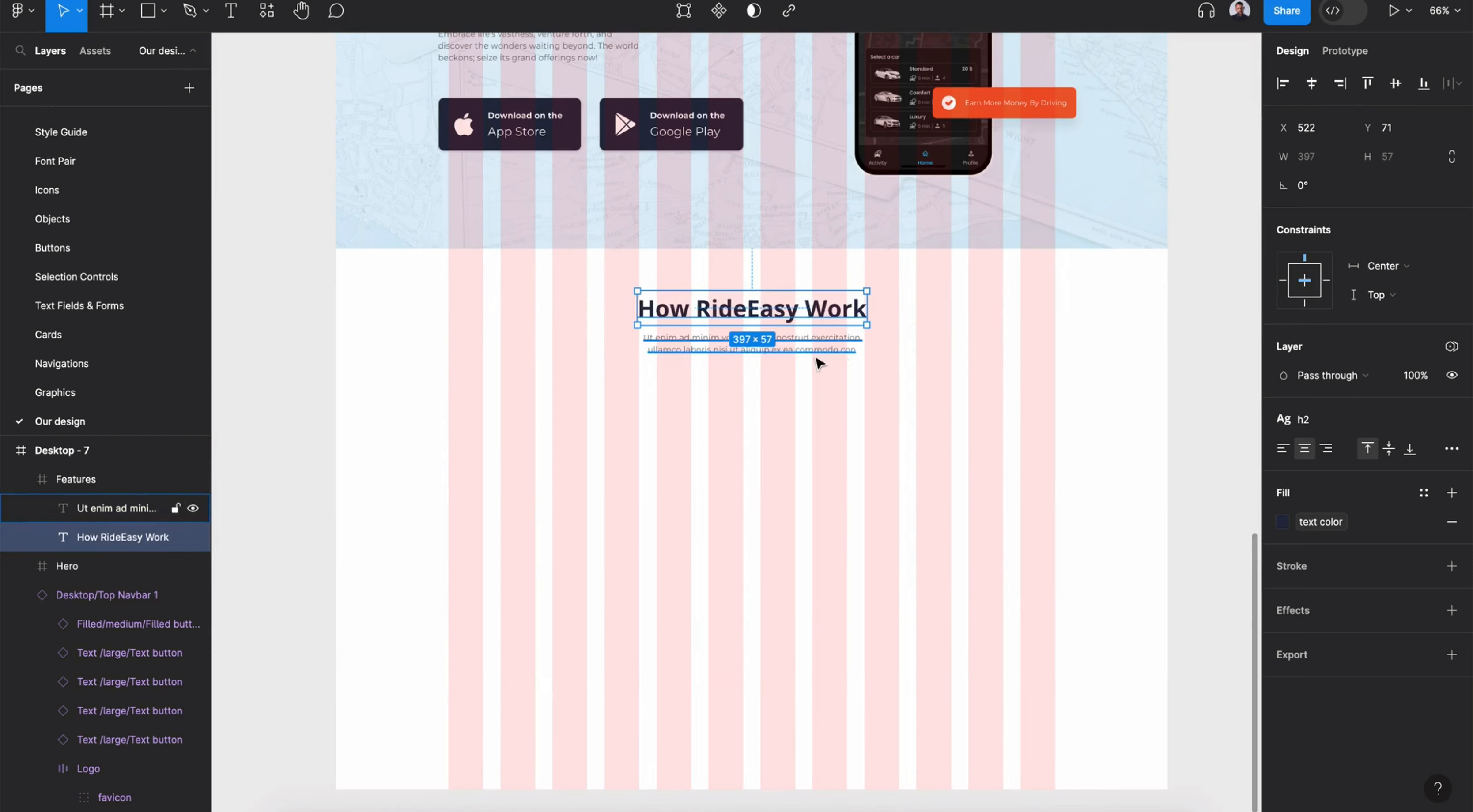
pyautogui.click(816, 352)
# - Search the assets for card and place a centered feature card below the subheading
pyautogui.click(266, 10)
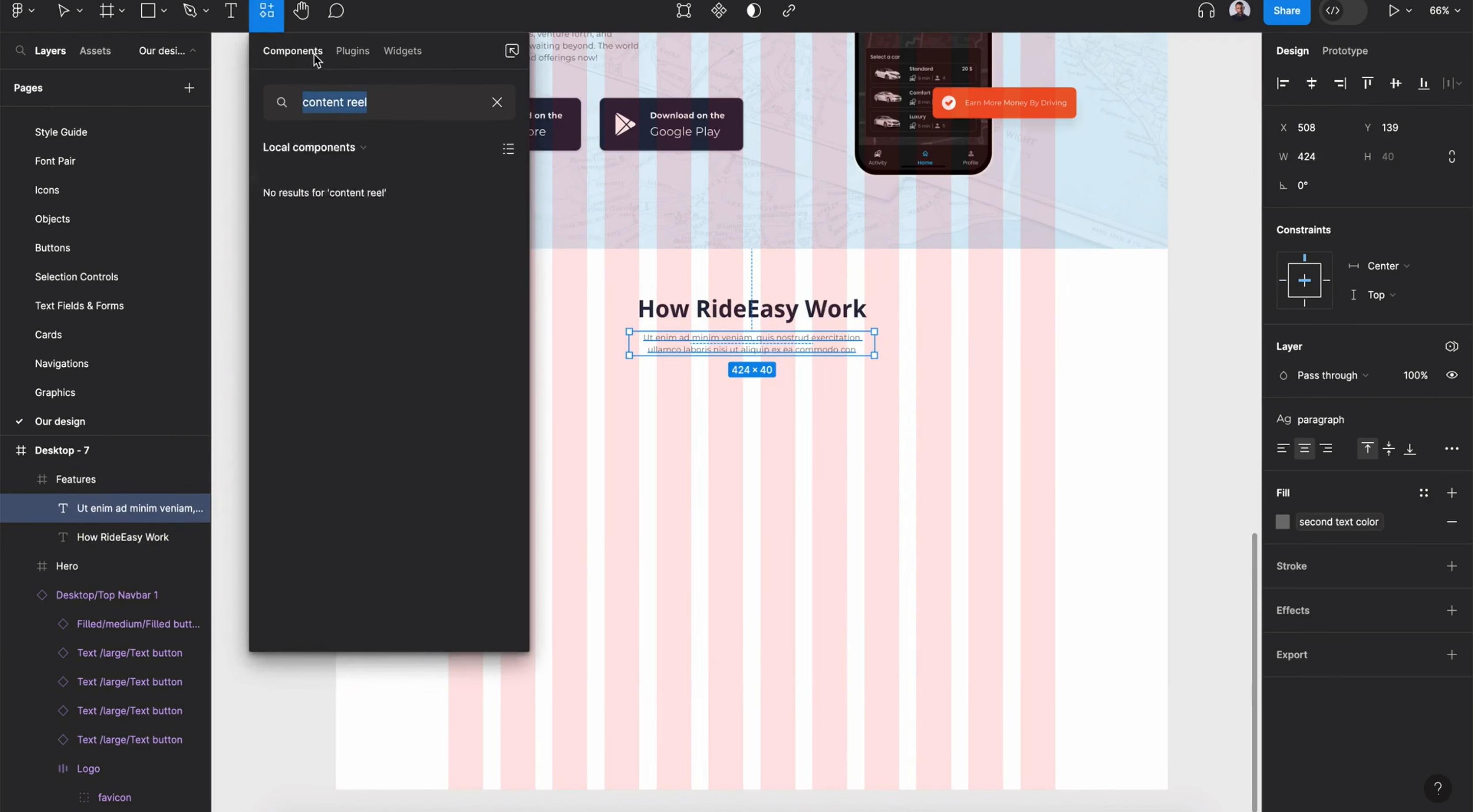
pyautogui.press('BackSpace')
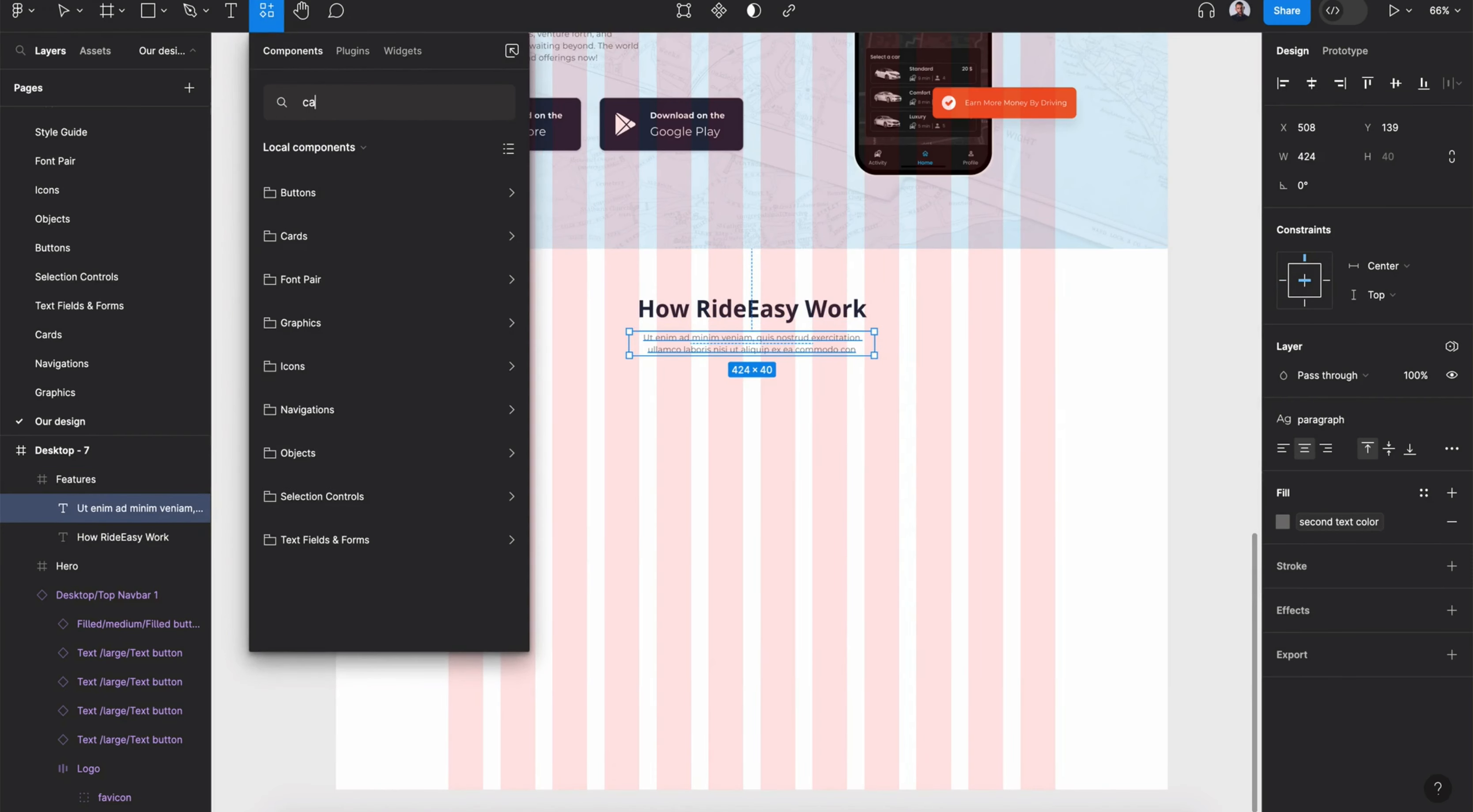
pyautogui.scroll(-5, 338, 299)
pyautogui.scroll(-5, 338, 299)
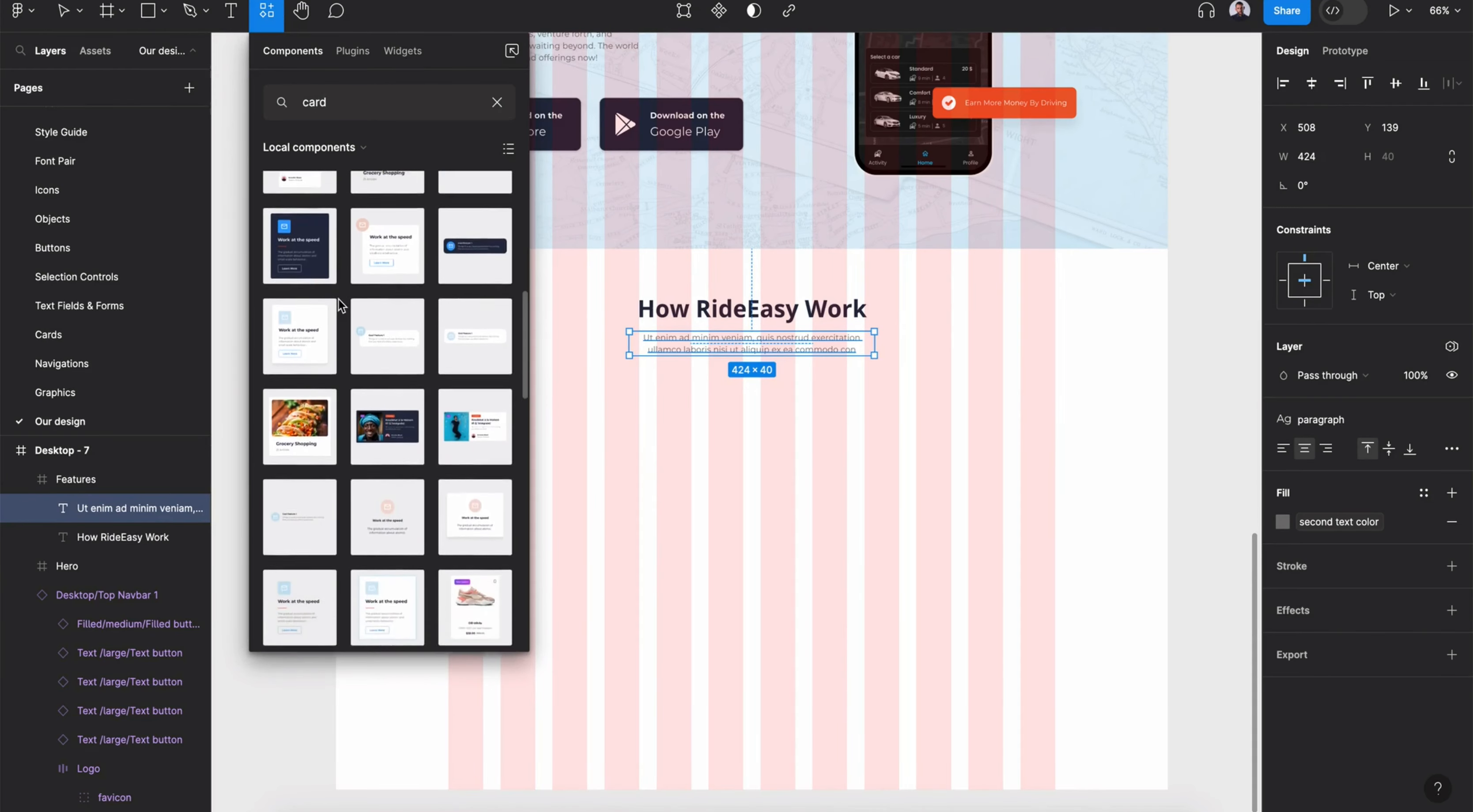
pyautogui.moveTo(400, 439); pyautogui.dragTo(547, 462)
pyautogui.scroll(1, 366, 229)
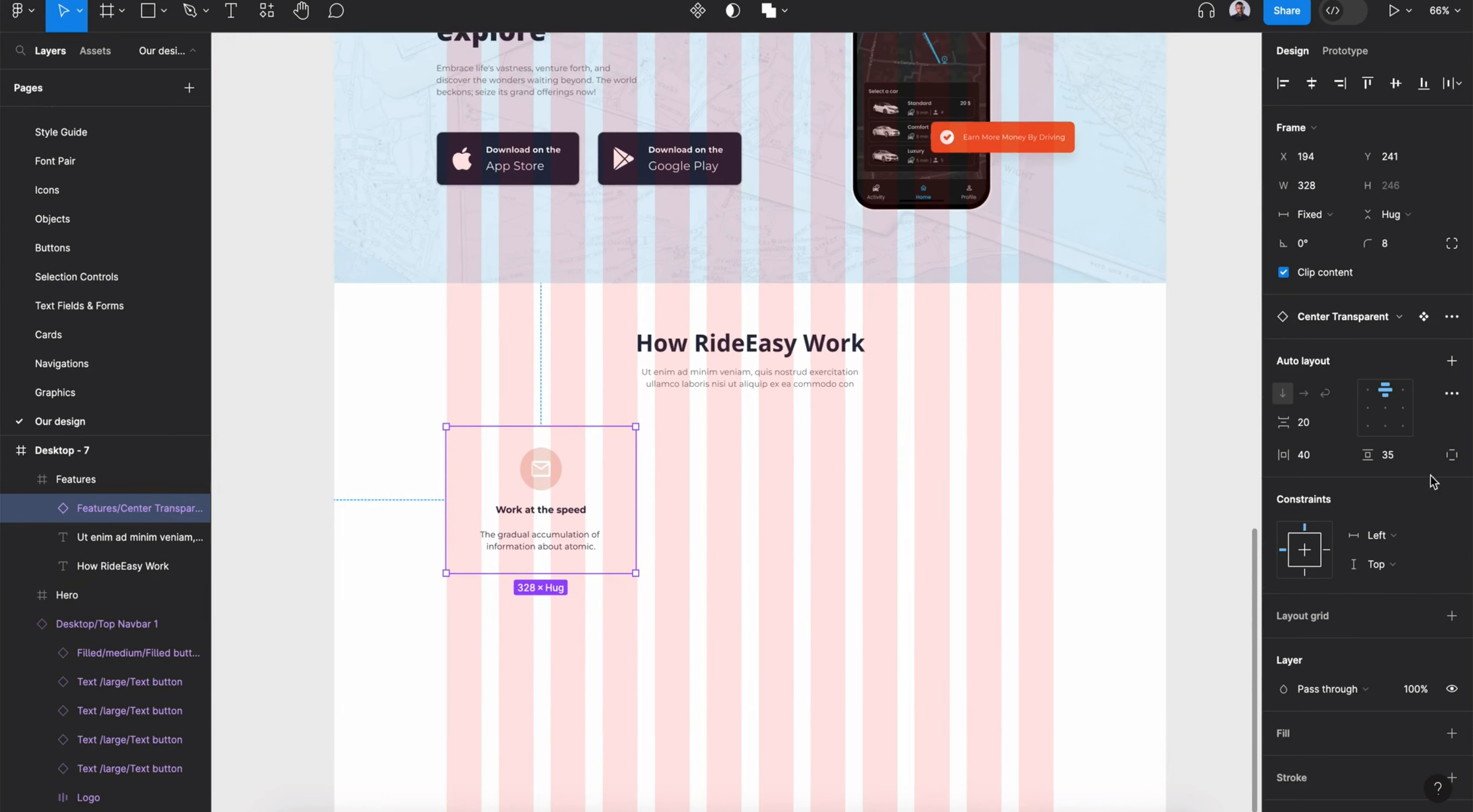
# - Try swapping the card's email icon for the Digit badge component
pyautogui.click(1403, 391)
pyautogui.doubleClick(580, 547)
pyautogui.keyDown('shift'); pyautogui.click(579, 512); pyautogui.keyUp('shift')
pyautogui.click(1327, 433)
pyautogui.click(590, 482)
pyautogui.doubleClick(590, 483)
pyautogui.click(1337, 288)
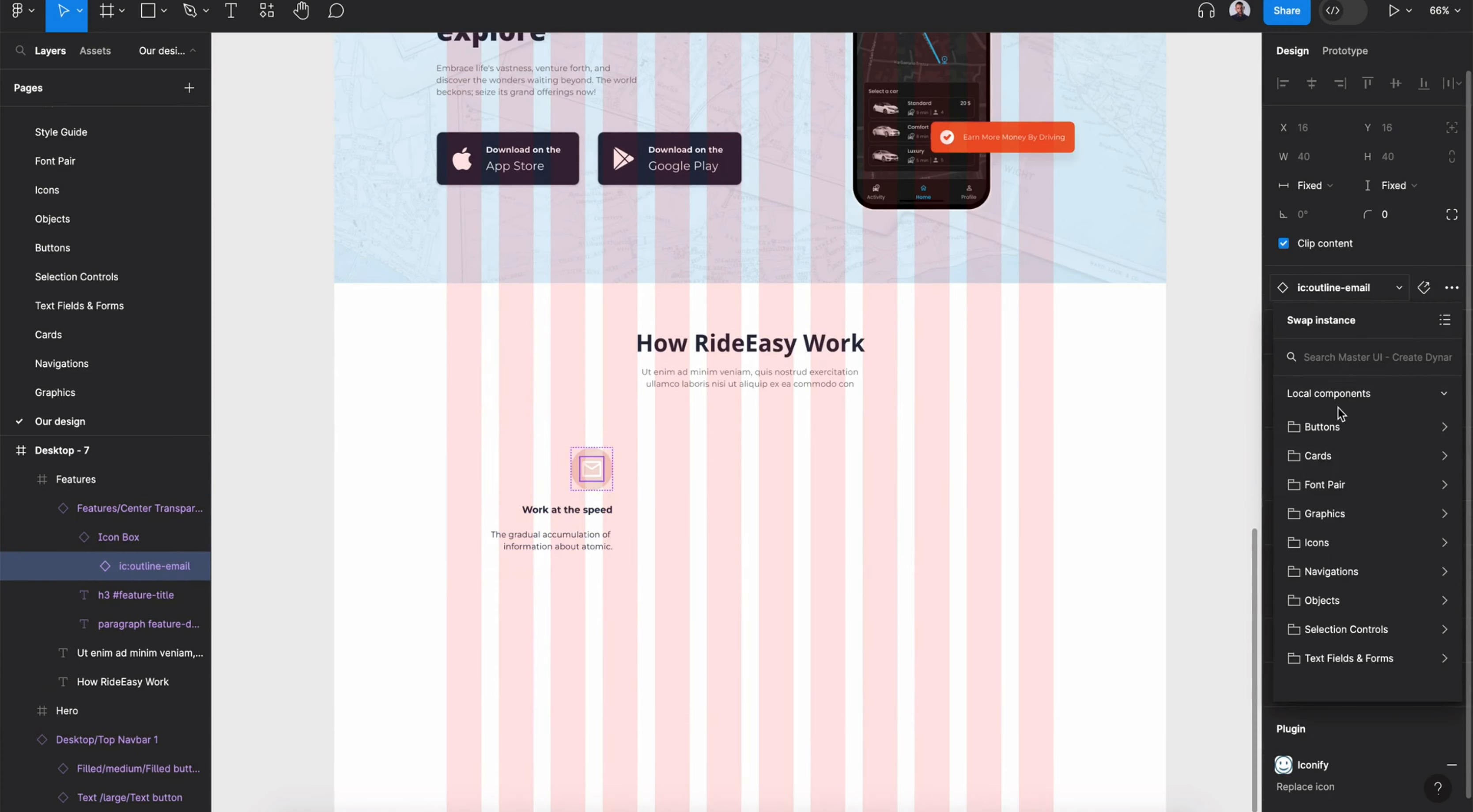
pyautogui.click(1364, 600)
pyautogui.click(1398, 515)
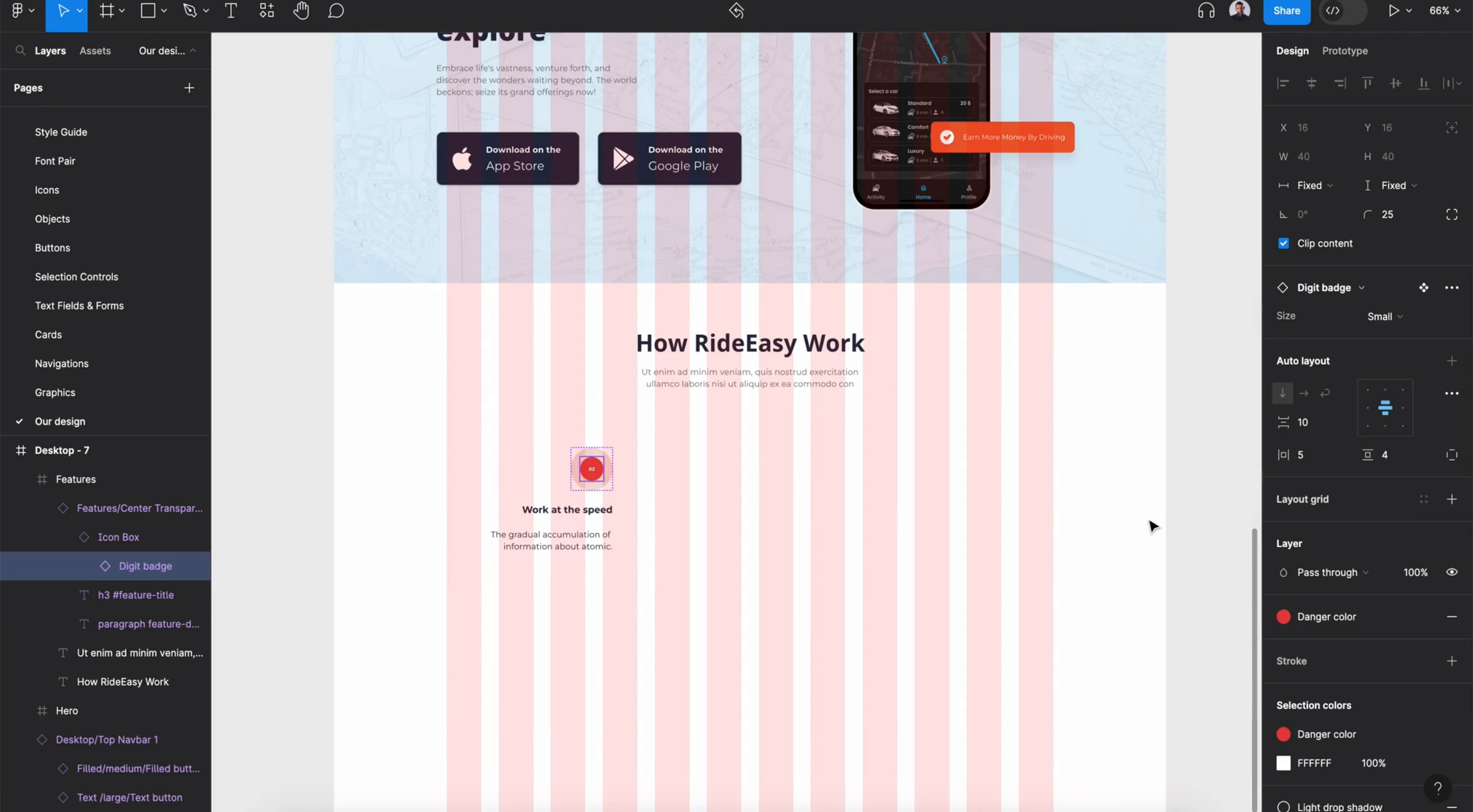
pyautogui.press('super+z')
# - Swap the card's icon box for the Digit badge component from Objects
pyautogui.click(609, 480)
pyautogui.click(1345, 291)
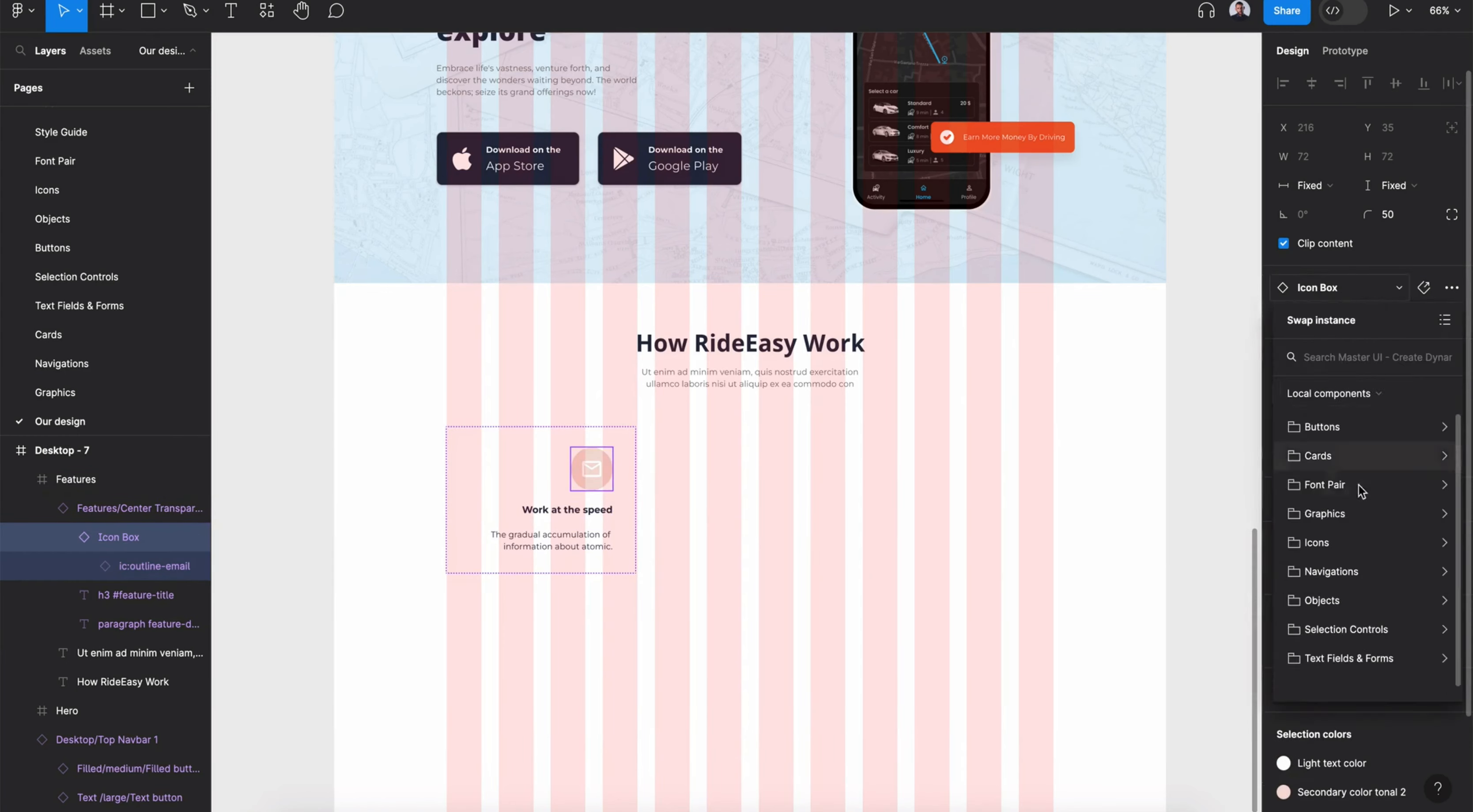
pyautogui.click(1327, 600)
pyautogui.click(1407, 489)
pyautogui.click(632, 495)
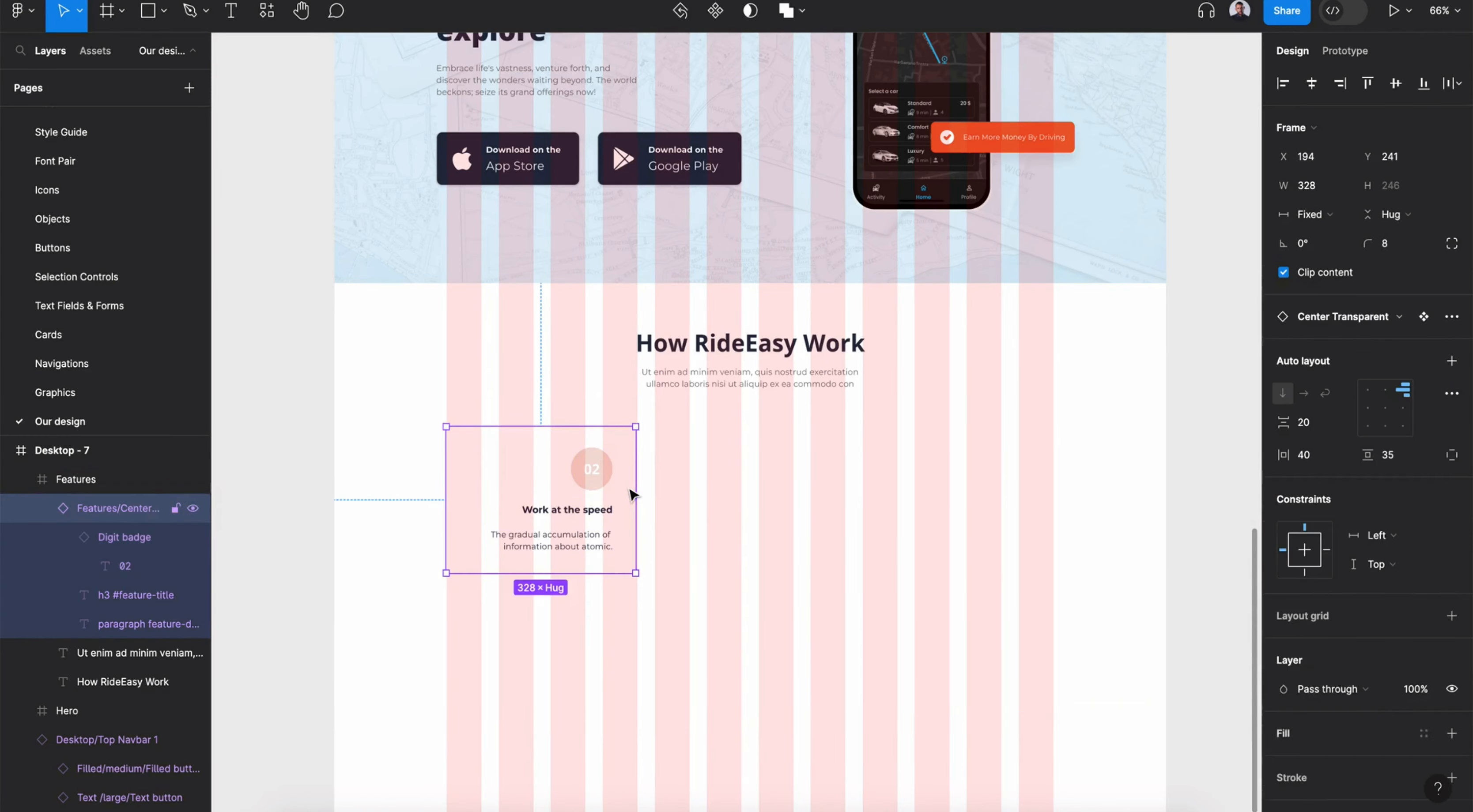
# - Apply the h5 text style and text color to the card's title, and a text style to its description
pyautogui.doubleClick(529, 510)
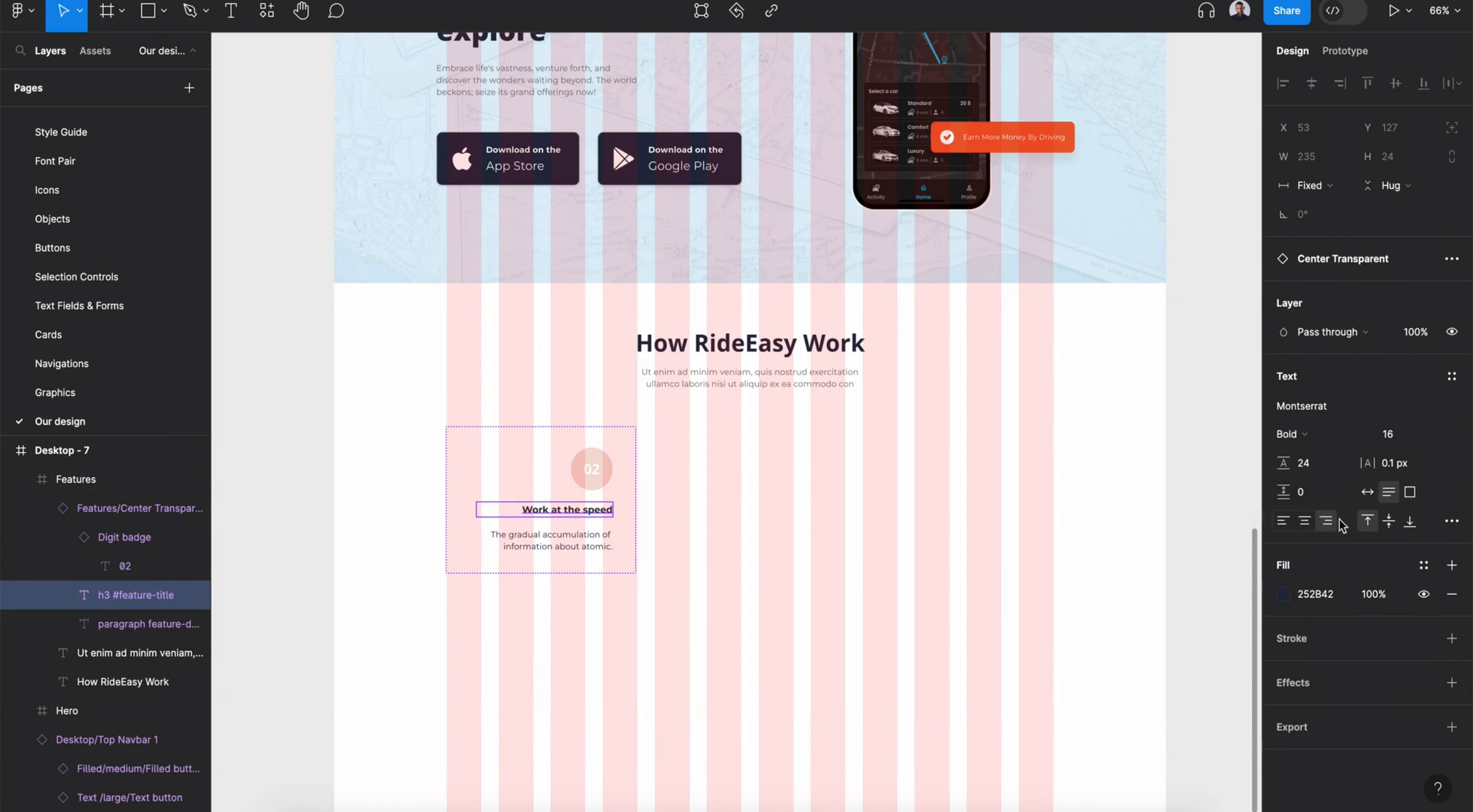
pyautogui.click(1452, 377)
pyautogui.click(1355, 602)
pyautogui.click(580, 541)
pyautogui.click(1452, 377)
pyautogui.click(1383, 688)
pyautogui.click(1424, 449)
pyautogui.click(1126, 673)
pyautogui.click(575, 510)
pyautogui.click(1424, 449)
pyautogui.click(1176, 643)
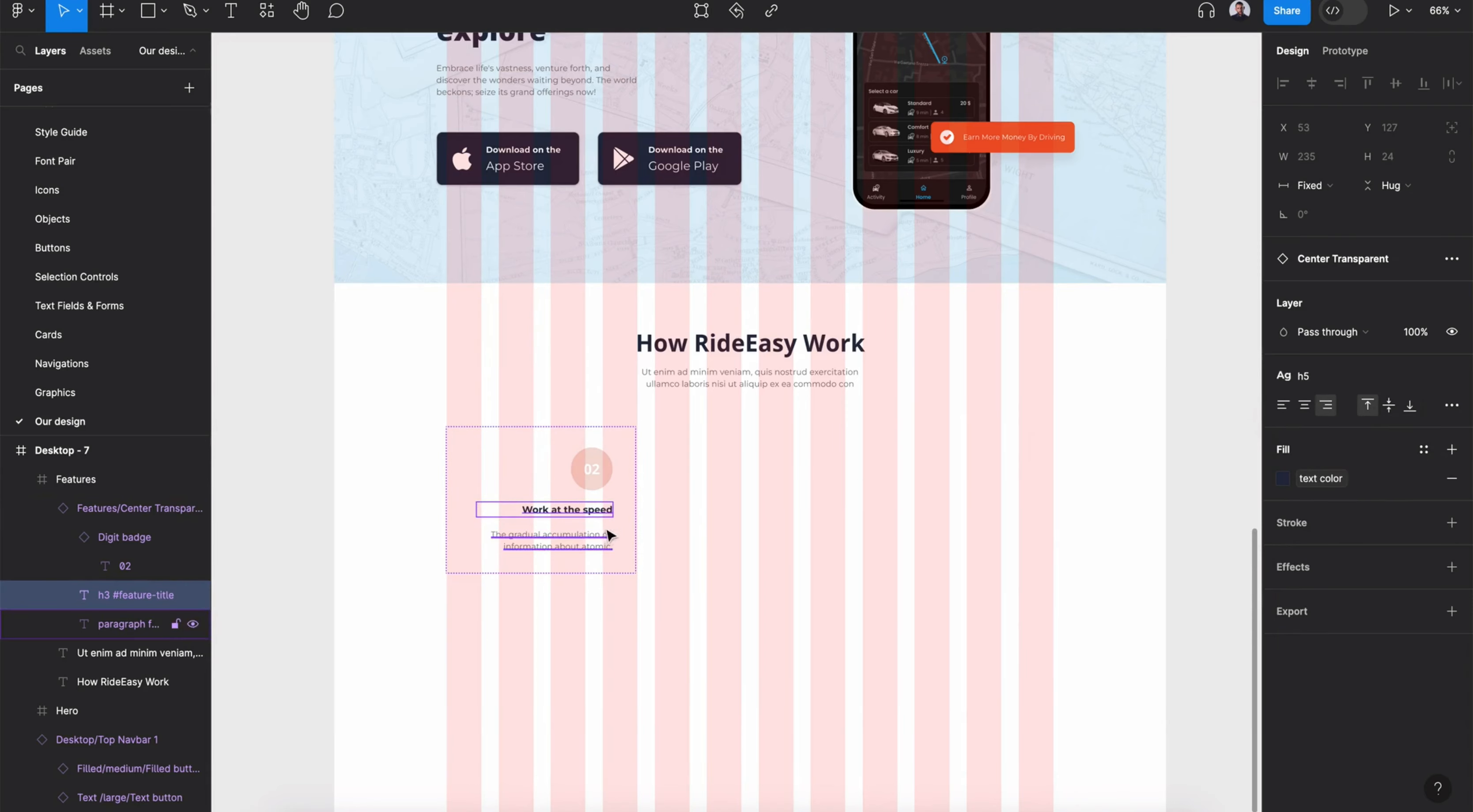
# - Hide the layout grid and retitle the card as Real-time Tracking
pyautogui.click(373, 309)
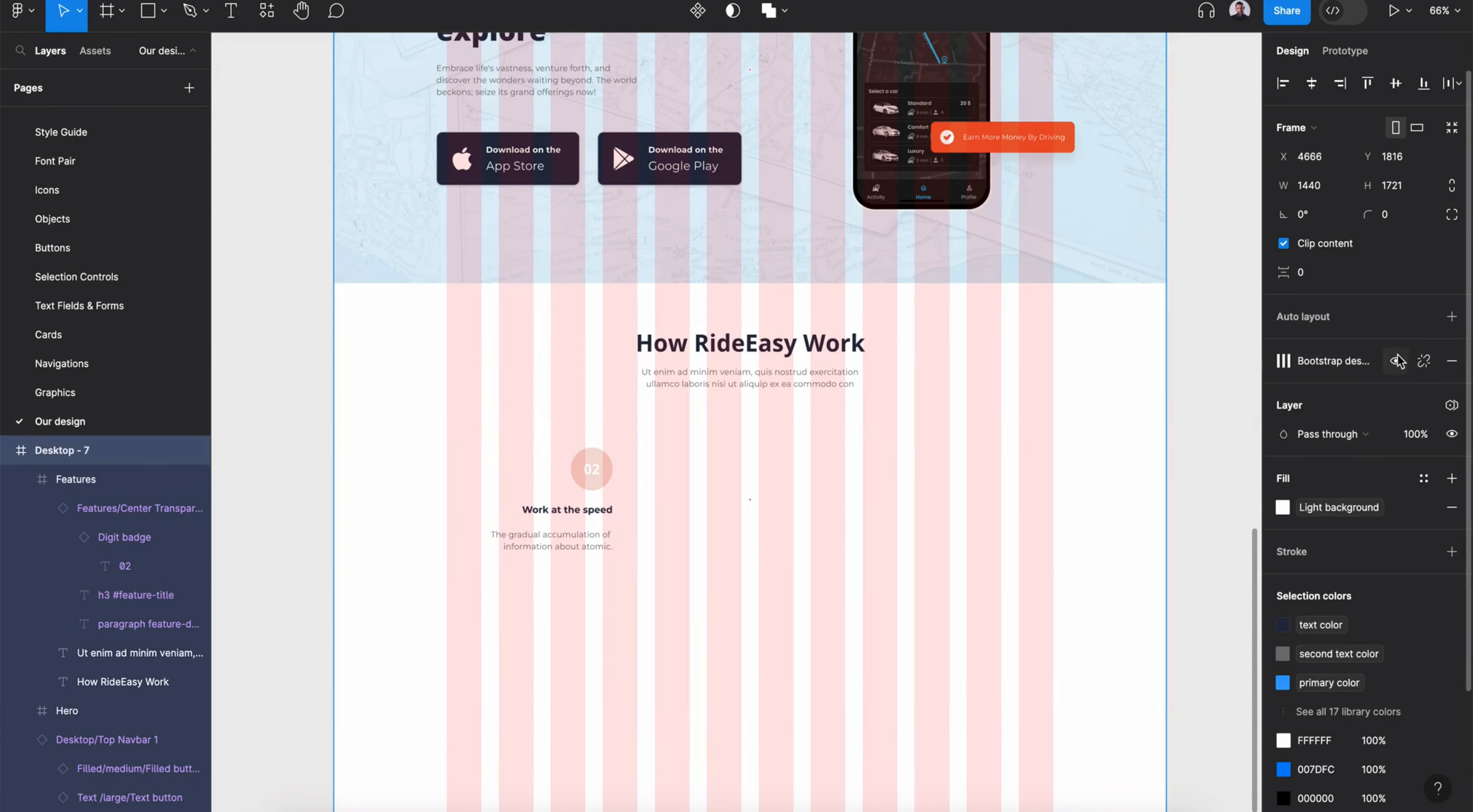
pyautogui.hotkey('ctrl', 'g')
pyautogui.click(596, 533)
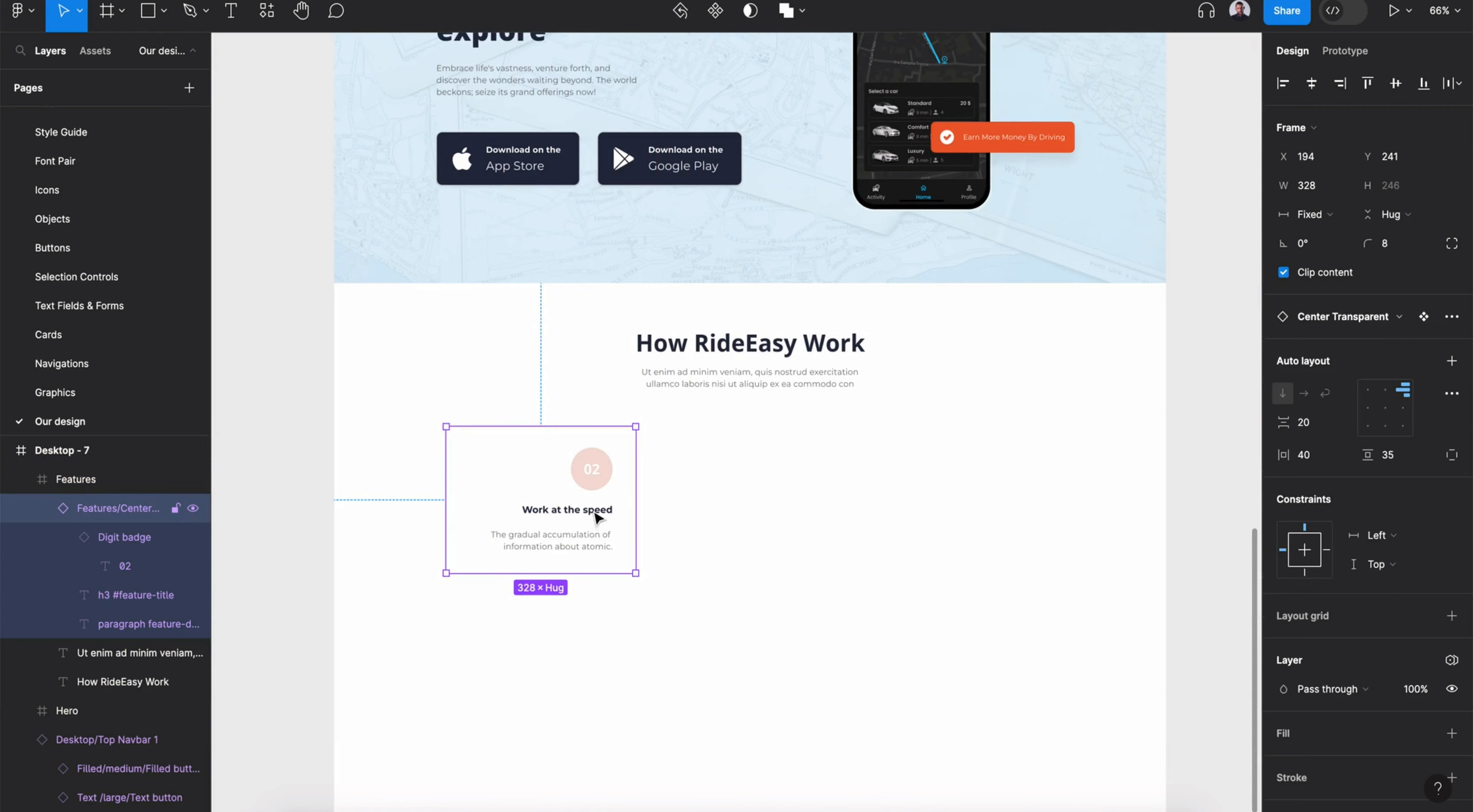
pyautogui.doubleClick(594, 511)
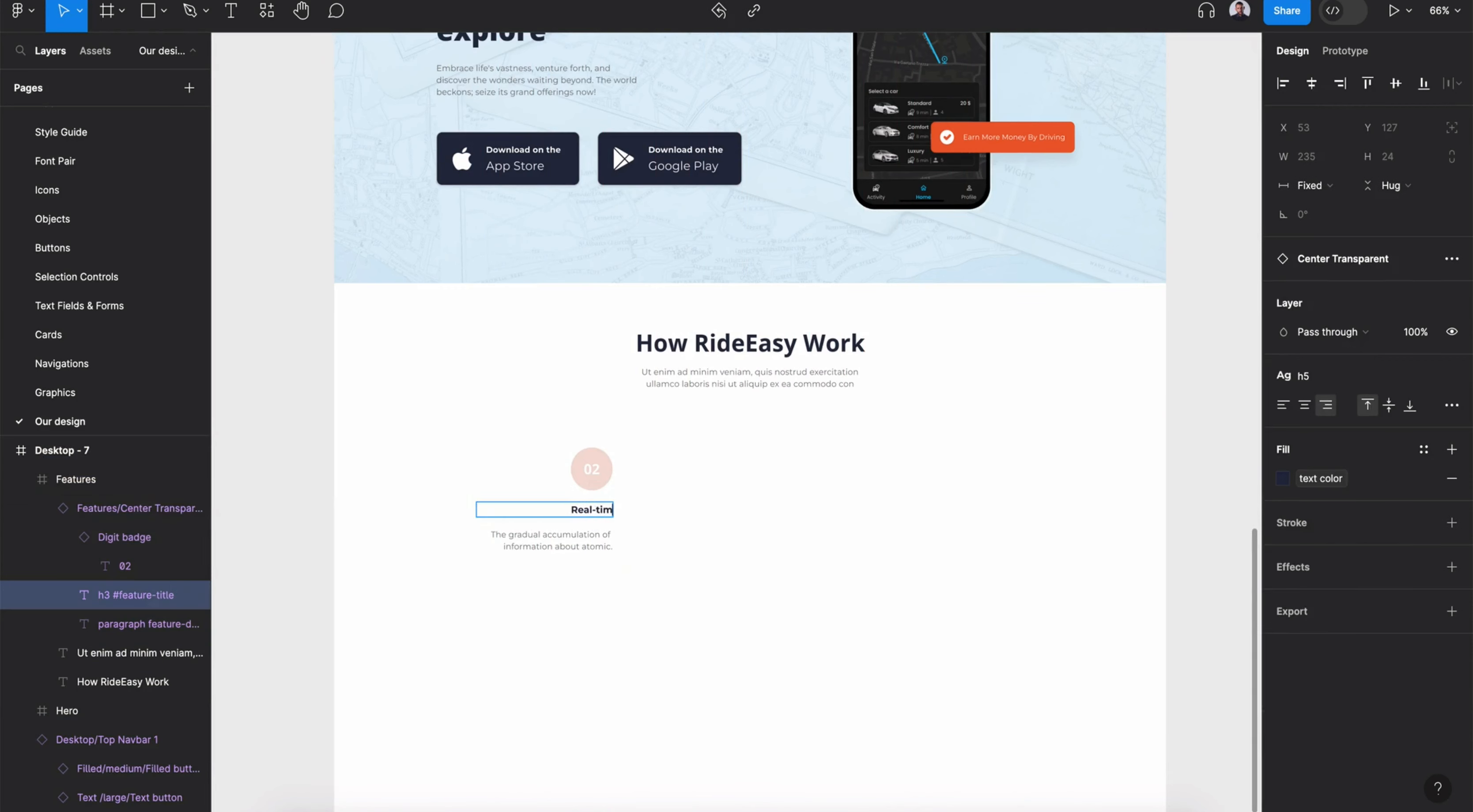
pyautogui.click(593, 623)
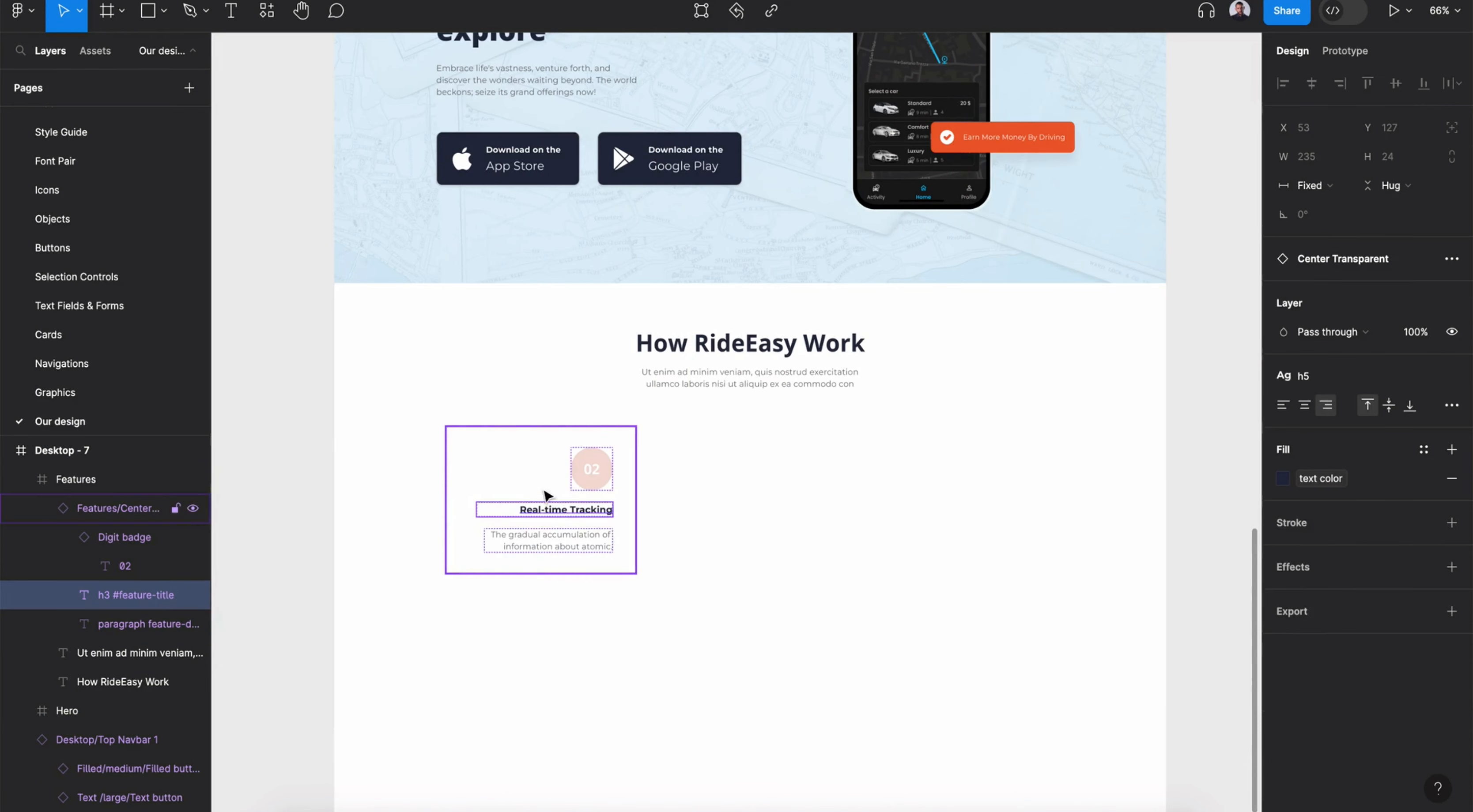
# - Duplicate the feature card and place the copy directly below the original
pyautogui.click(538, 497)
pyautogui.press('super+d')
pyautogui.moveTo(576, 489); pyautogui.dragTo(589, 621)
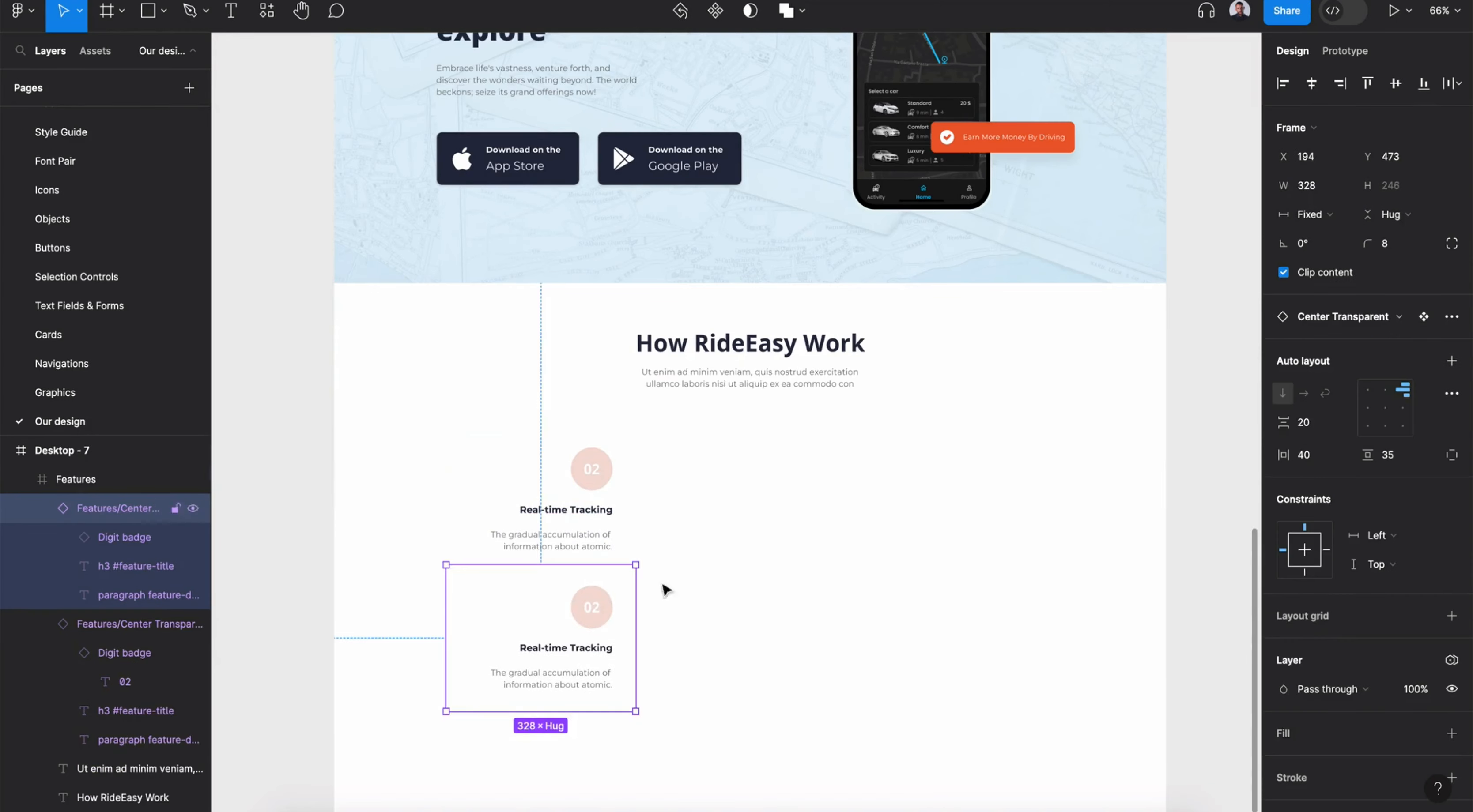
pyautogui.click(789, 589)
# - Change the first card's badge digit to 1
pyautogui.scroll(-4, 800, 560)
pyautogui.moveTo(813, 497); pyautogui.dragTo(811, 546)
pyautogui.moveTo(595, 391); pyautogui.dragTo(595, 410)
pyautogui.doubleClick(596, 242)
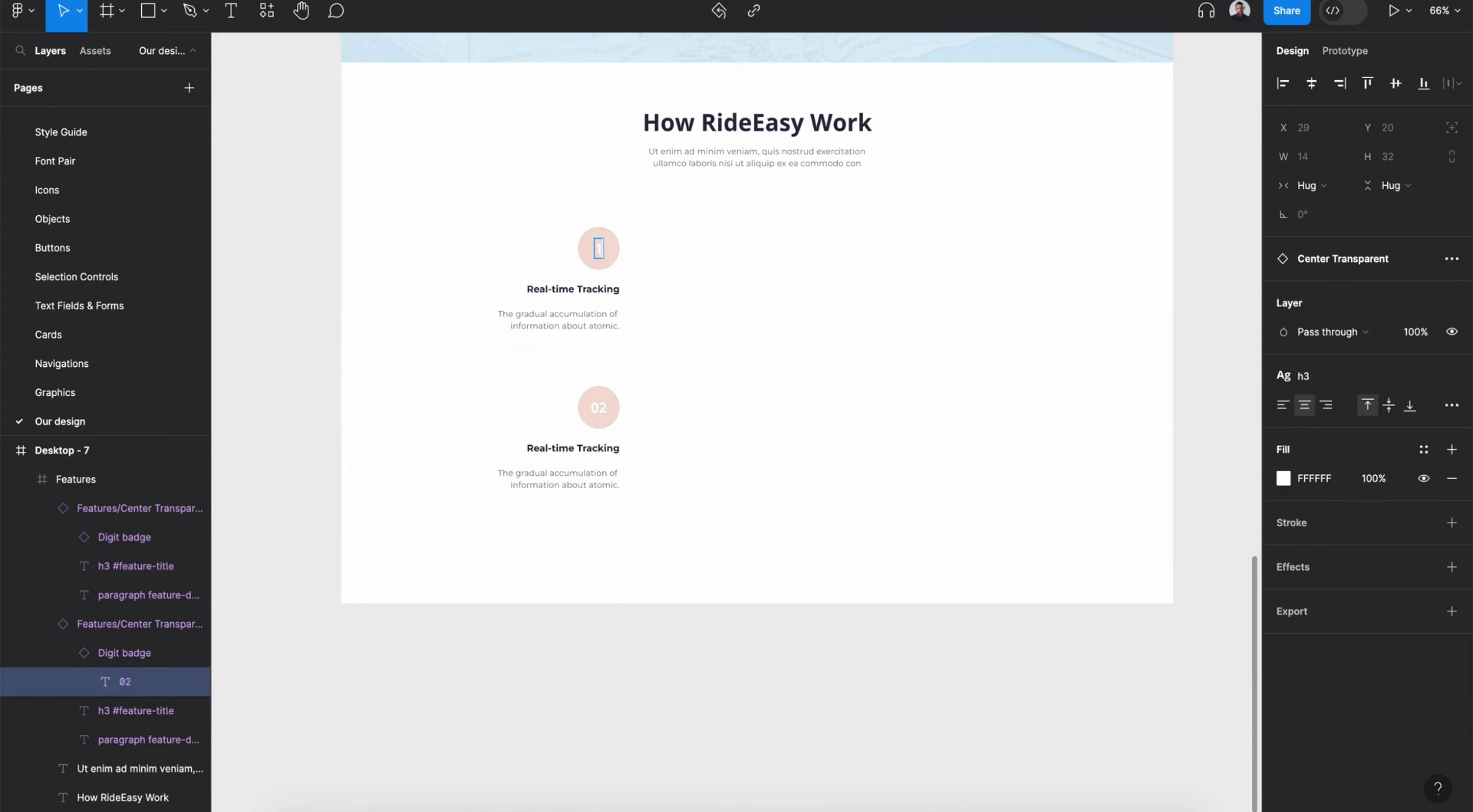
pyautogui.press('Escape')
# - Fill the first badge with Tonal background and color its digit with primary color
pyautogui.click(1422, 517)
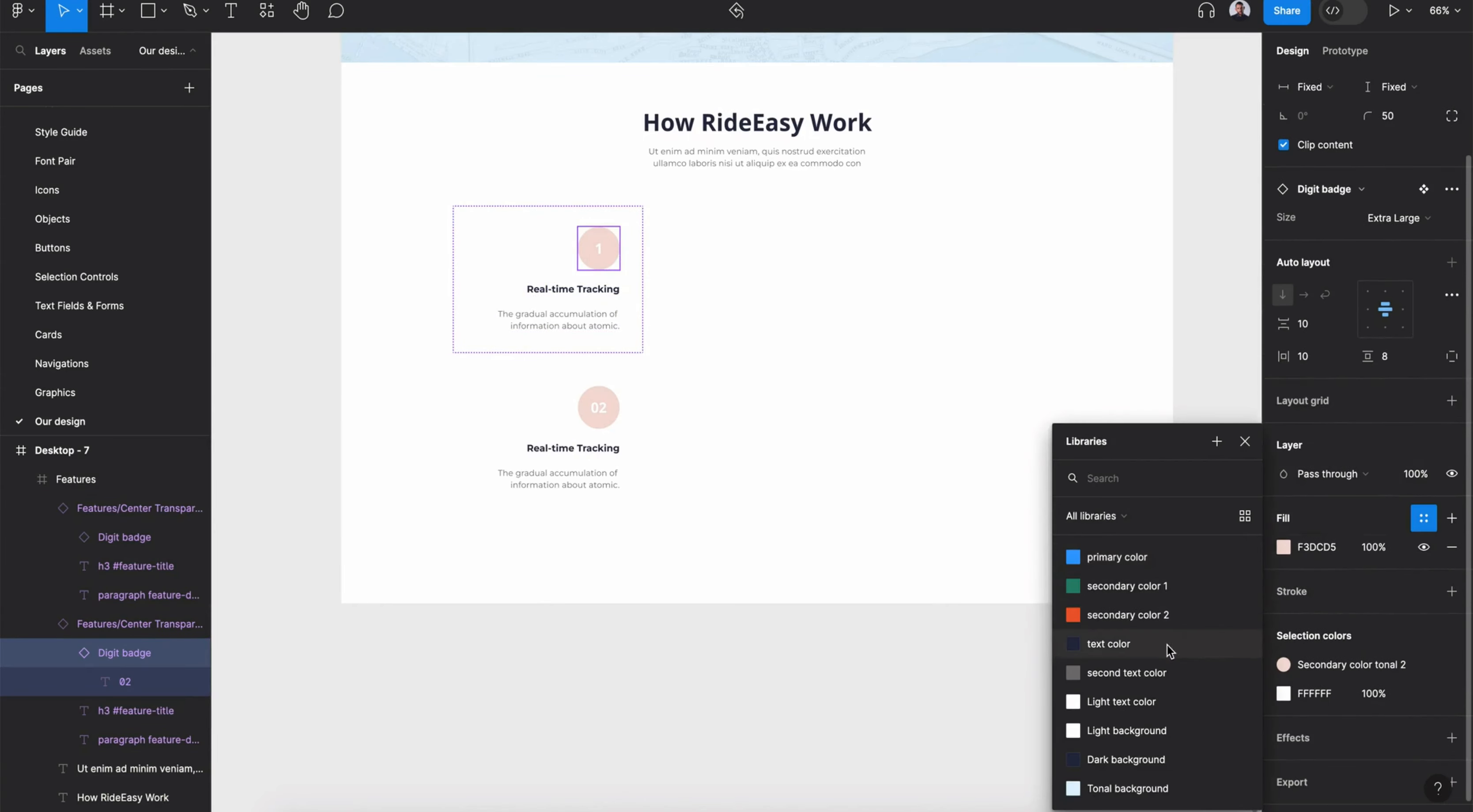
pyautogui.click(1167, 786)
pyautogui.click(1423, 693)
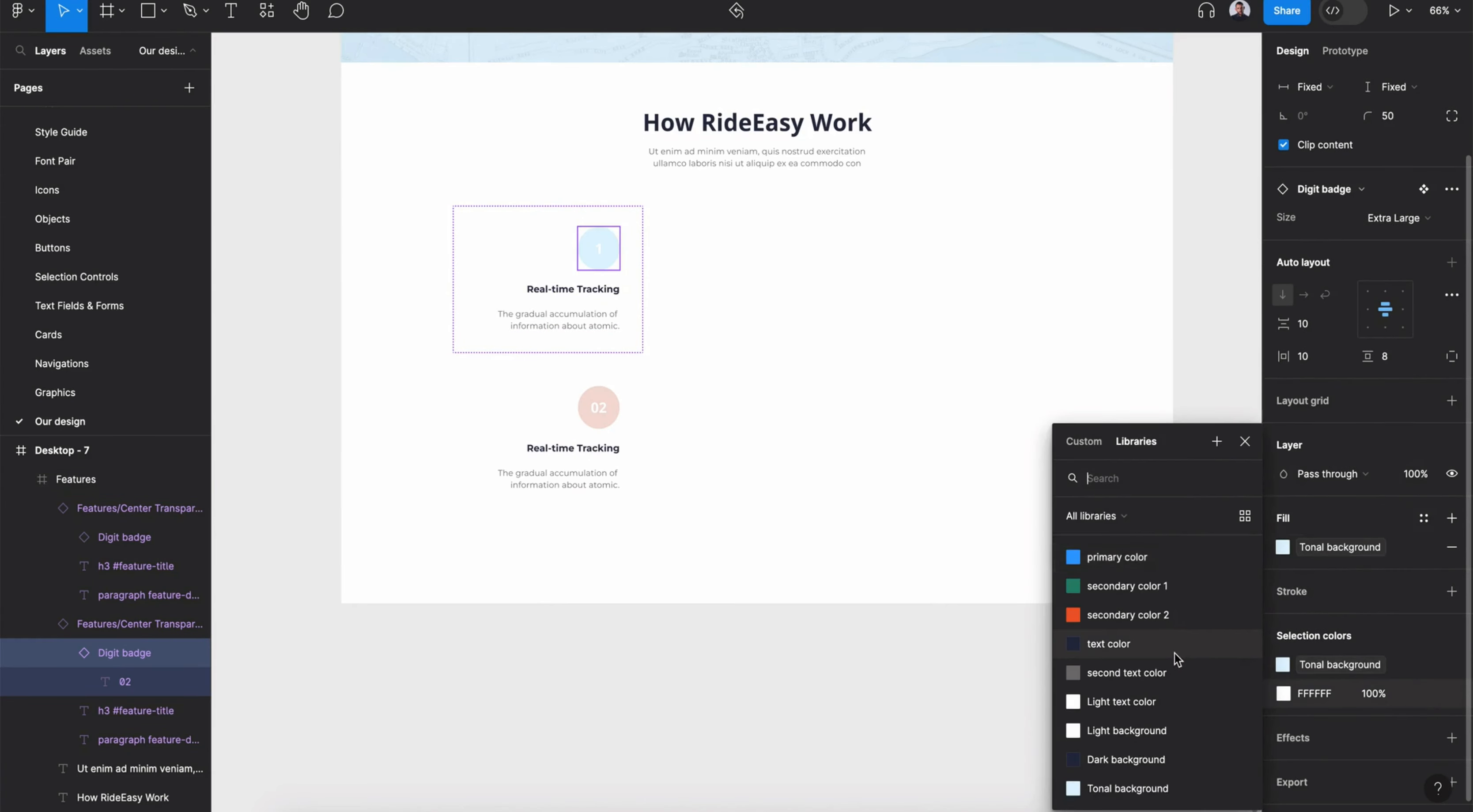
pyautogui.click(1177, 646)
pyautogui.click(1325, 667)
pyautogui.click(1137, 560)
# - Fill the second badge with primary color and set its digit to 2 in Light text color
pyautogui.doubleClick(606, 402)
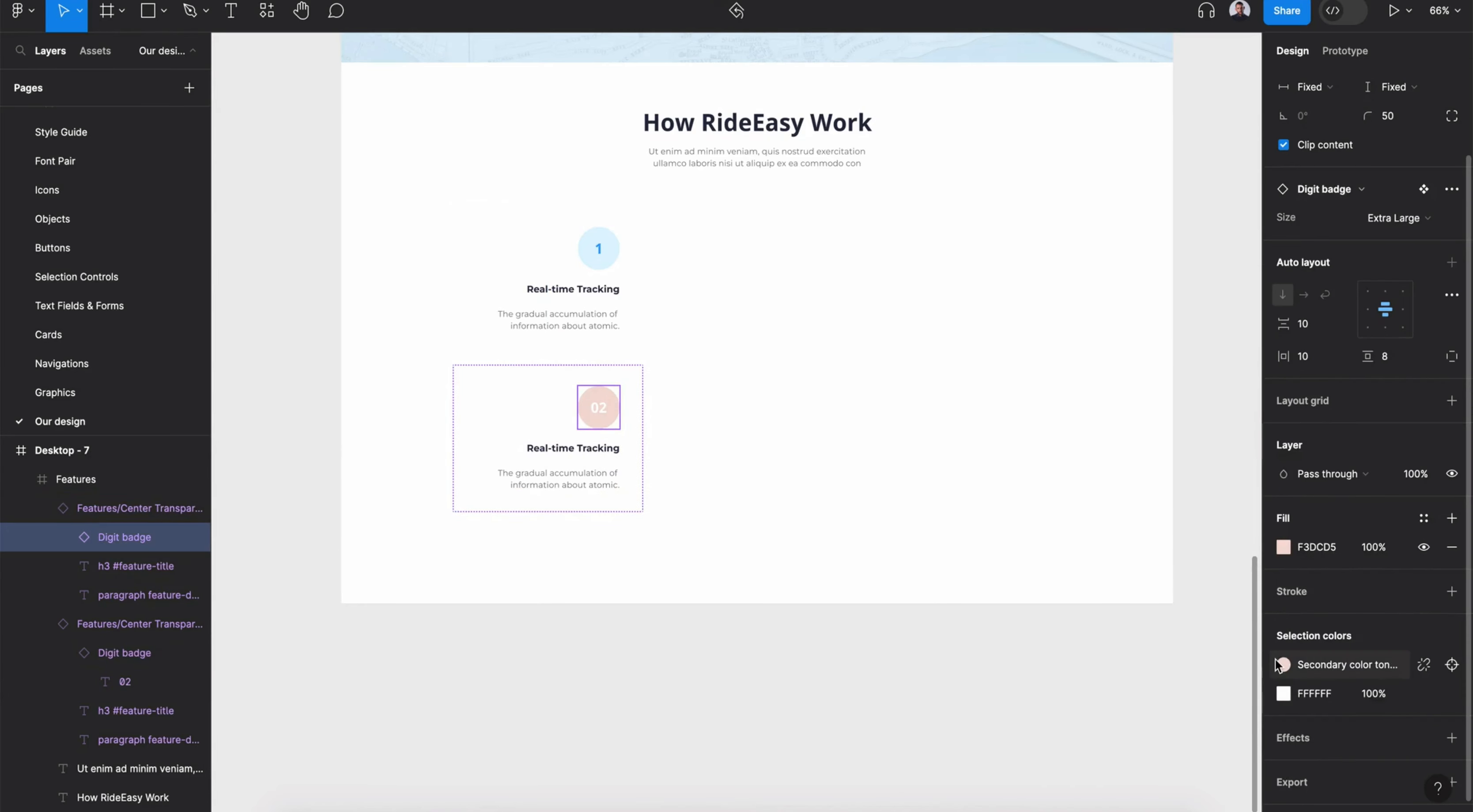
pyautogui.click(1345, 665)
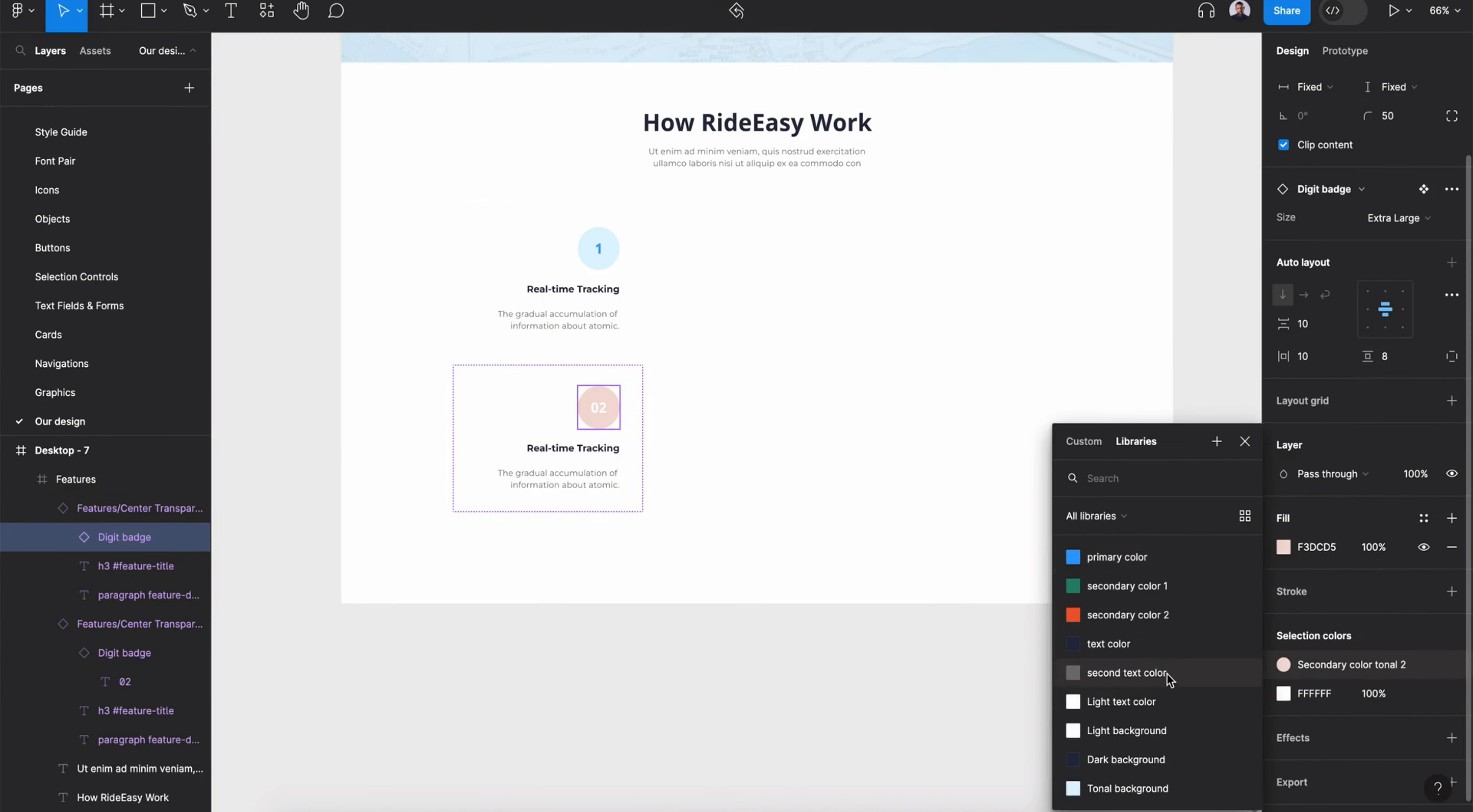
pyautogui.click(1155, 560)
pyautogui.click(604, 418)
pyautogui.click(1420, 454)
pyautogui.scroll(-5, 1121, 756)
pyautogui.click(1167, 730)
pyautogui.click(626, 467)
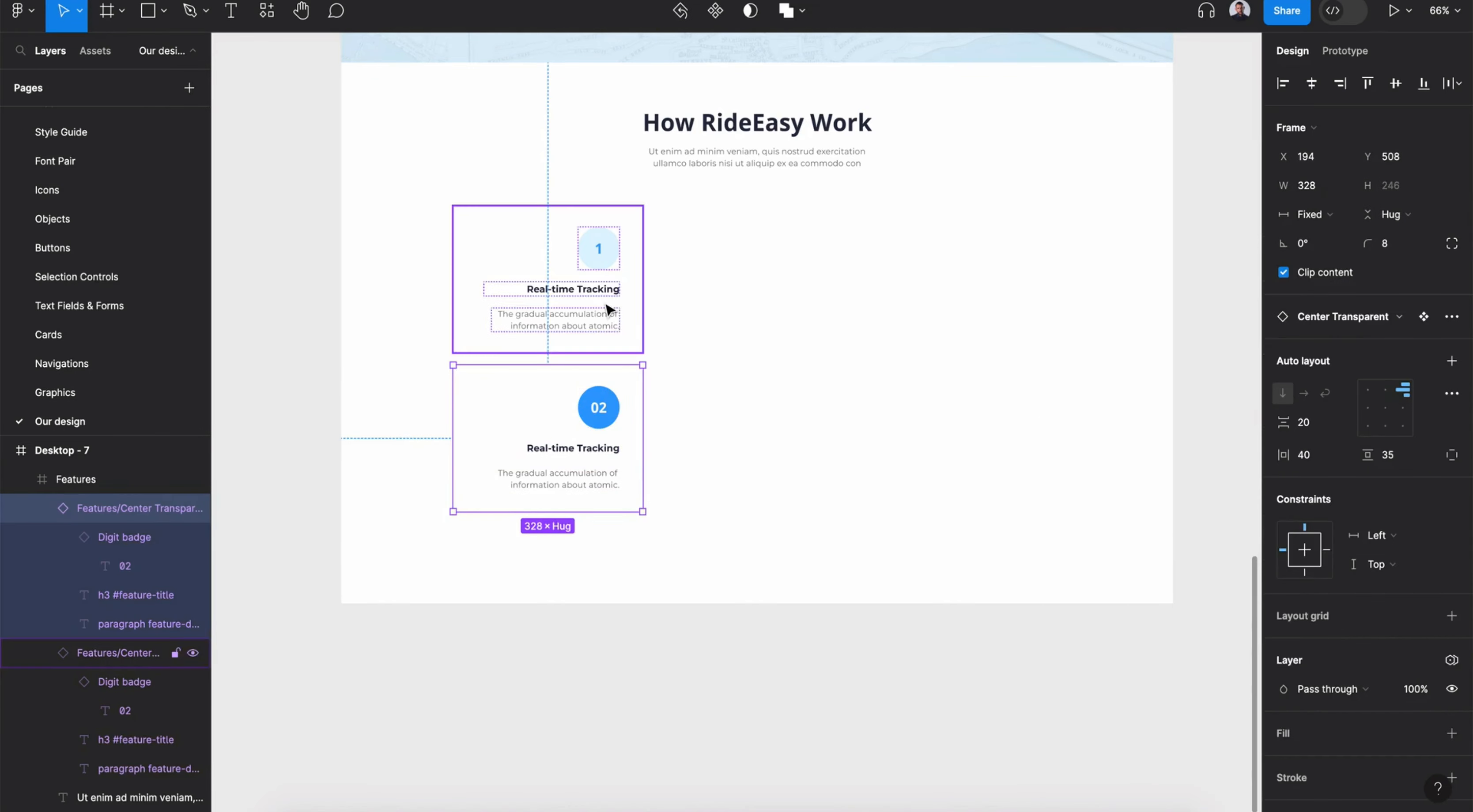
pyautogui.doubleClick(595, 406)
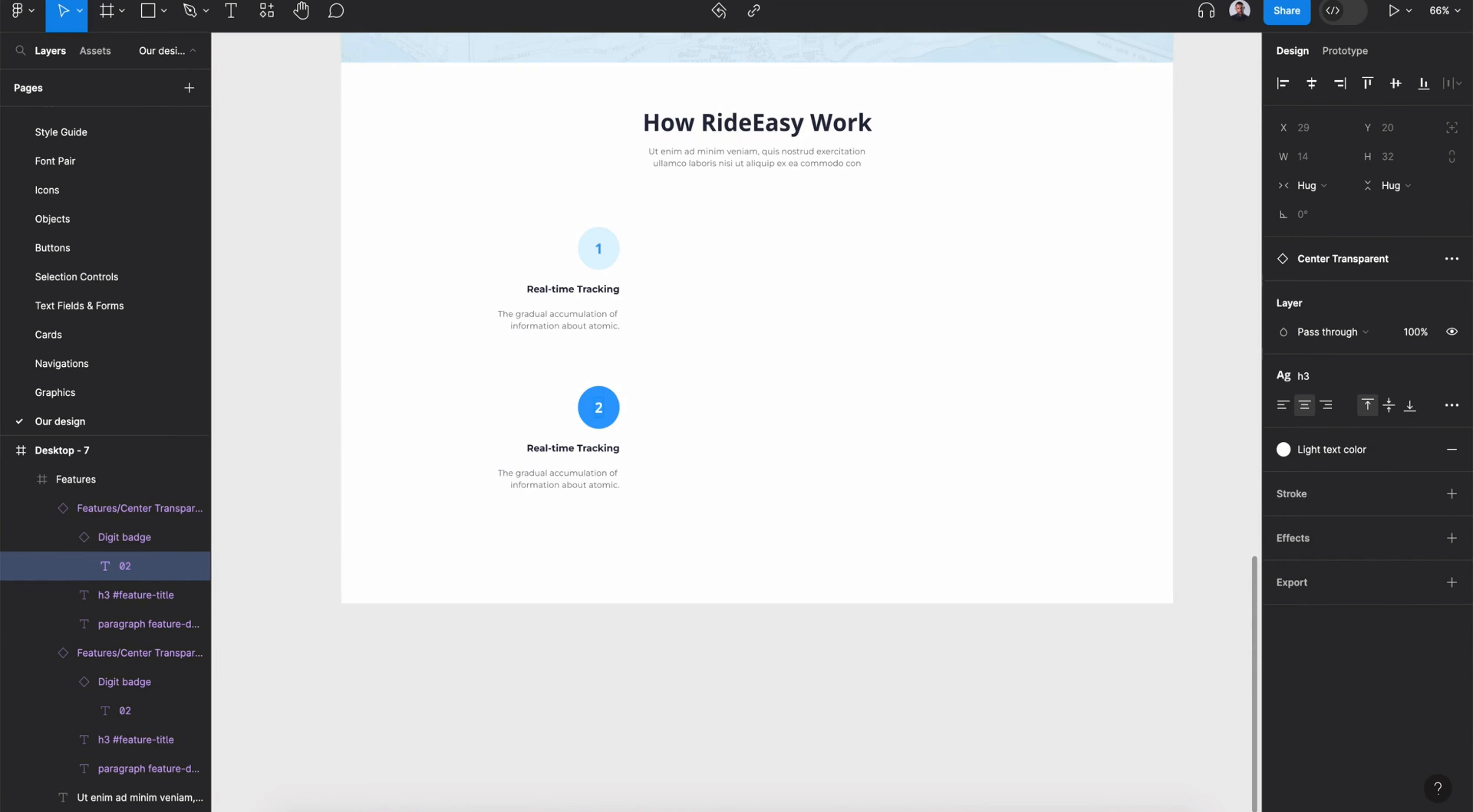
pyautogui.click(592, 470)
# - Rename the second card's title to Ride Options
pyautogui.doubleClick(590, 448)
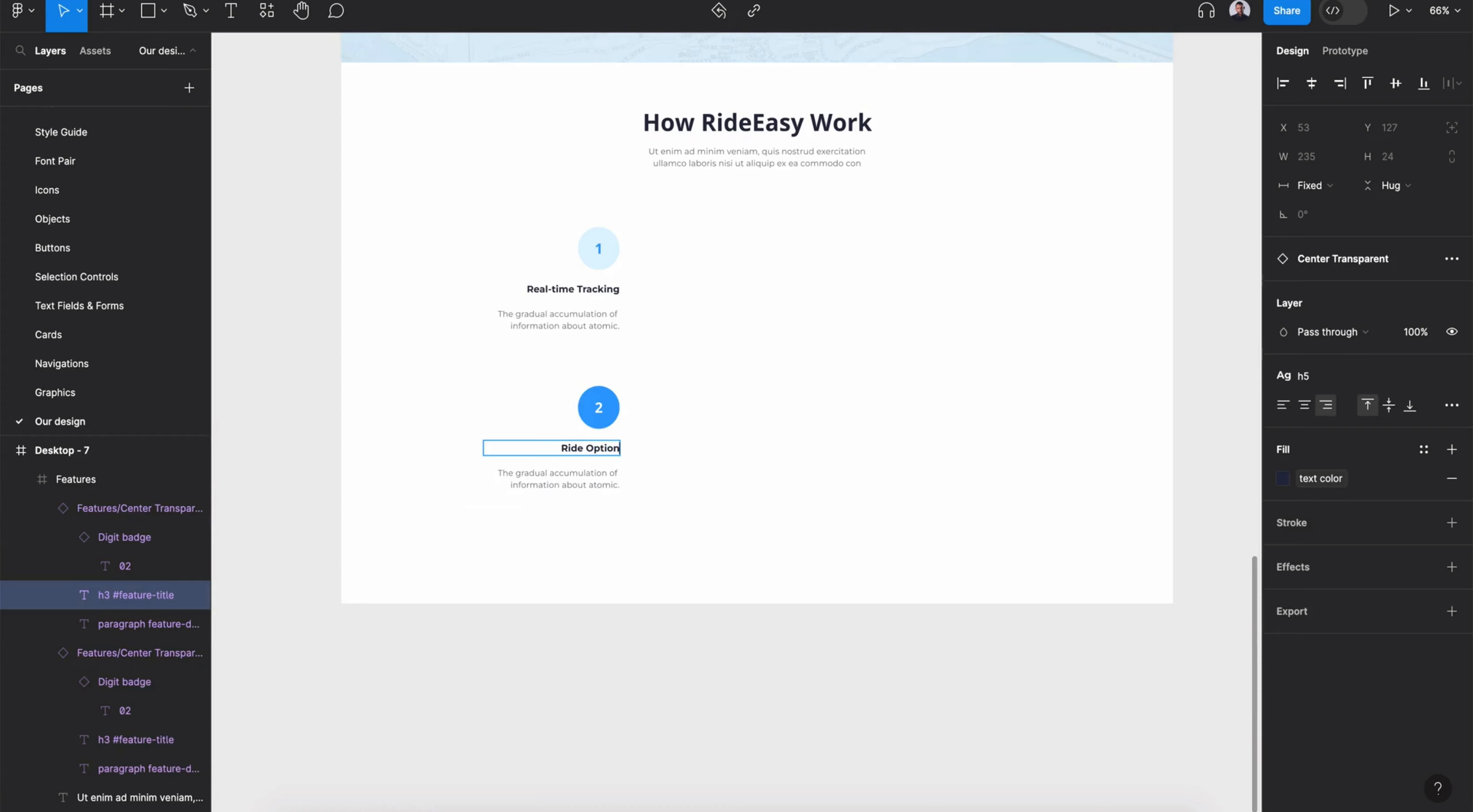
pyautogui.click(630, 484)
pyautogui.keyDown('shift'); pyautogui.click(626, 337); pyautogui.keyUp('shift')
pyautogui.click(742, 350)
# - Draw a circle beside the cards with the Ellipse tool and fill it with primary color
pyautogui.scroll(1, 711, 321)
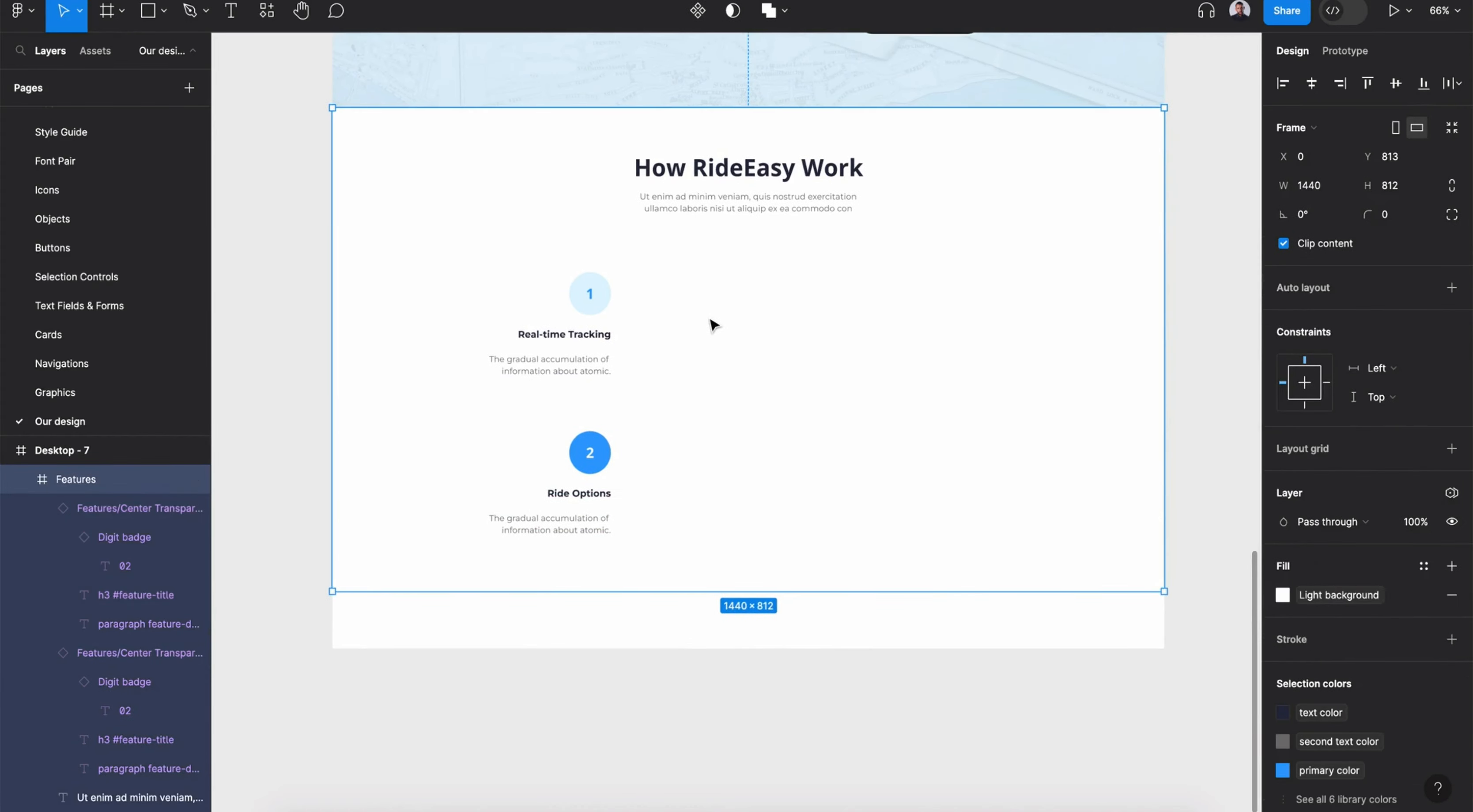
pyautogui.click(164, 10)
pyautogui.click(132, 121)
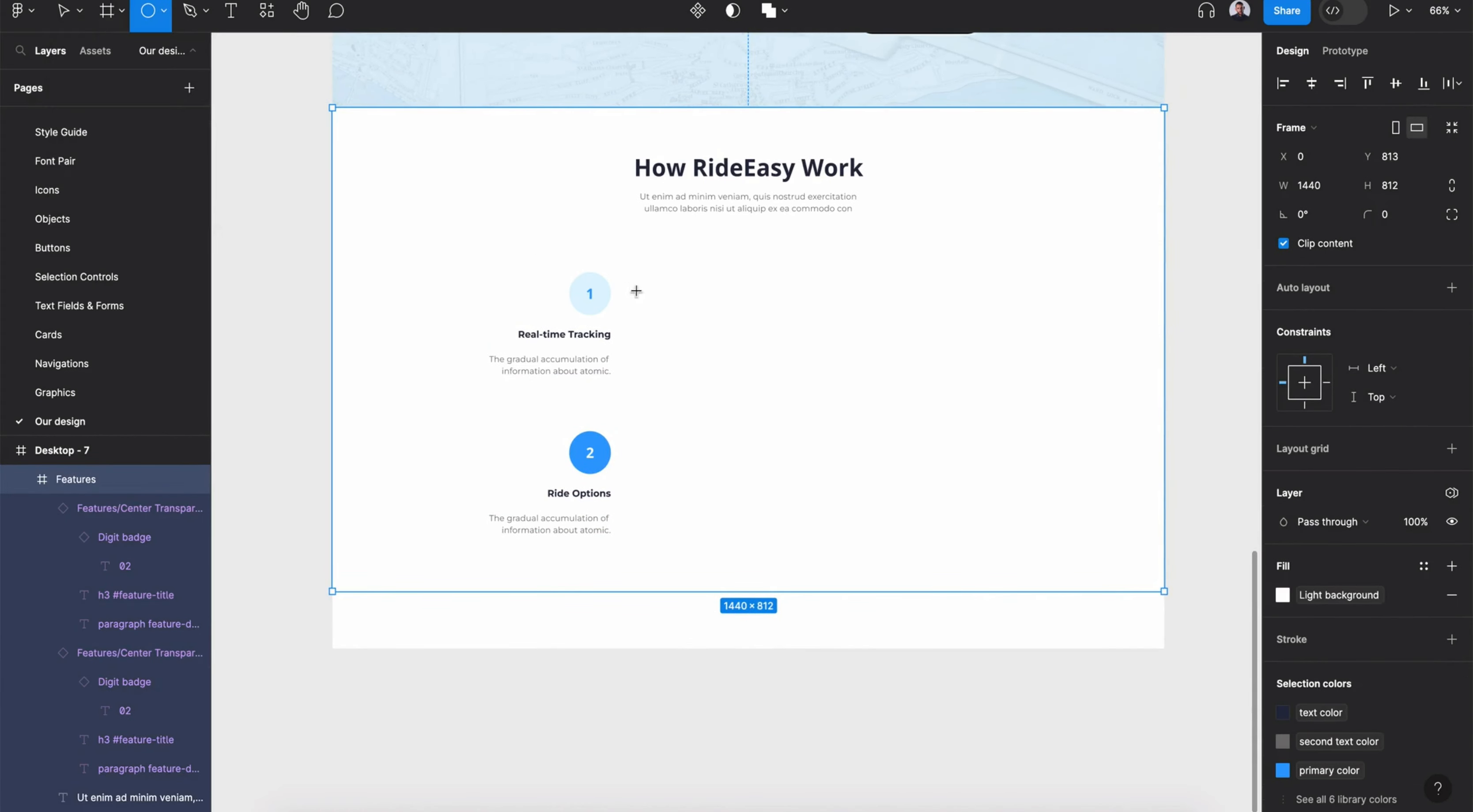
pyautogui.moveTo(668, 290); pyautogui.dragTo(685, 307)
pyautogui.moveTo(828, 458)
pyautogui.mouseDown()
pyautogui.moveTo(874, 522)
pyautogui.moveTo(818, 438)
pyautogui.mouseUp()
pyautogui.click(1424, 420)
pyautogui.click(1145, 546)
# - Show the layout grid and resize the circle to about 411 × 411, centered in the section
pyautogui.click(96, 452)
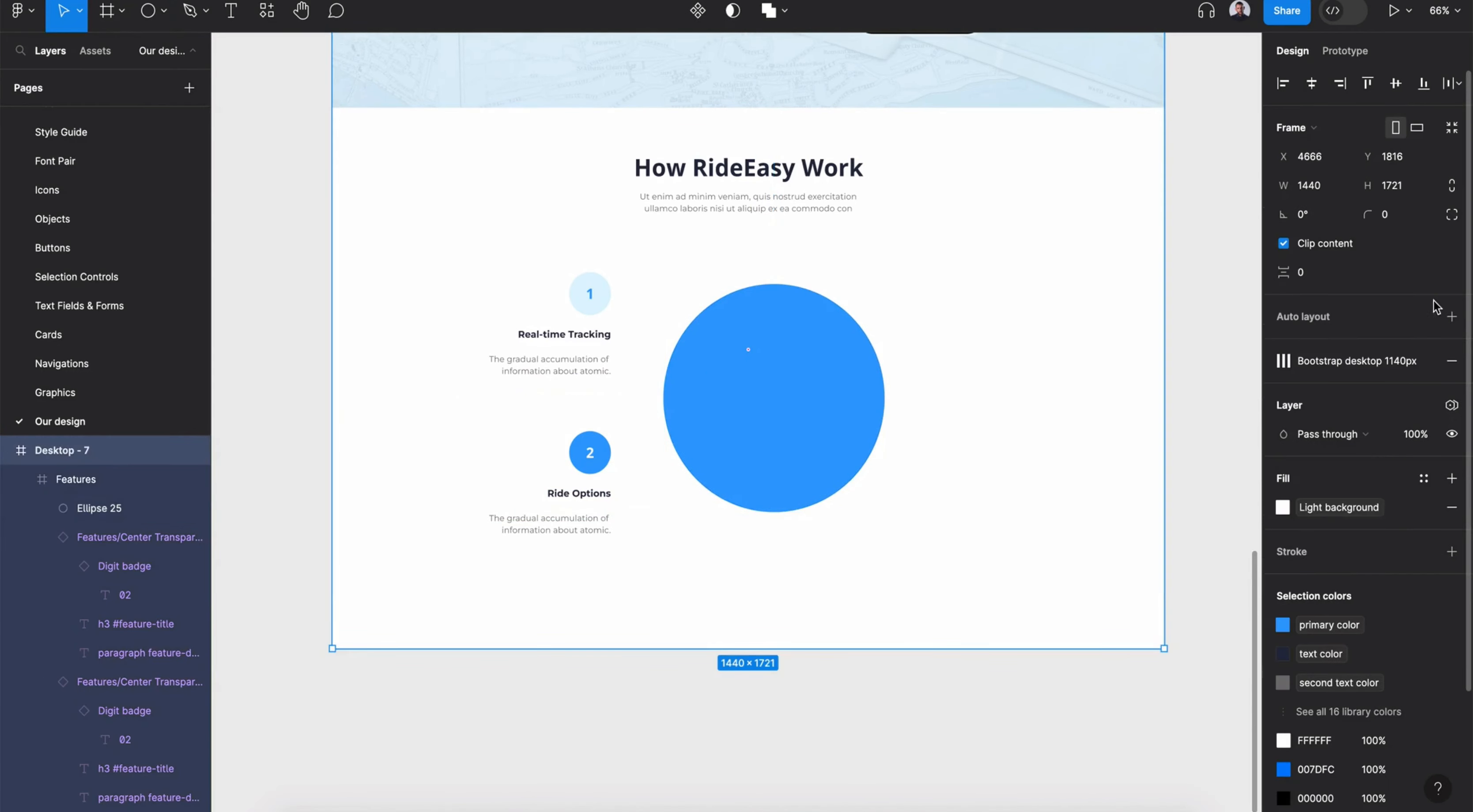
pyautogui.click(1395, 362)
pyautogui.doubleClick(777, 376)
pyautogui.moveTo(777, 376); pyautogui.dragTo(769, 375)
pyautogui.click(903, 407)
pyautogui.doubleClick(823, 401)
pyautogui.moveTo(876, 398); pyautogui.dragTo(893, 408)
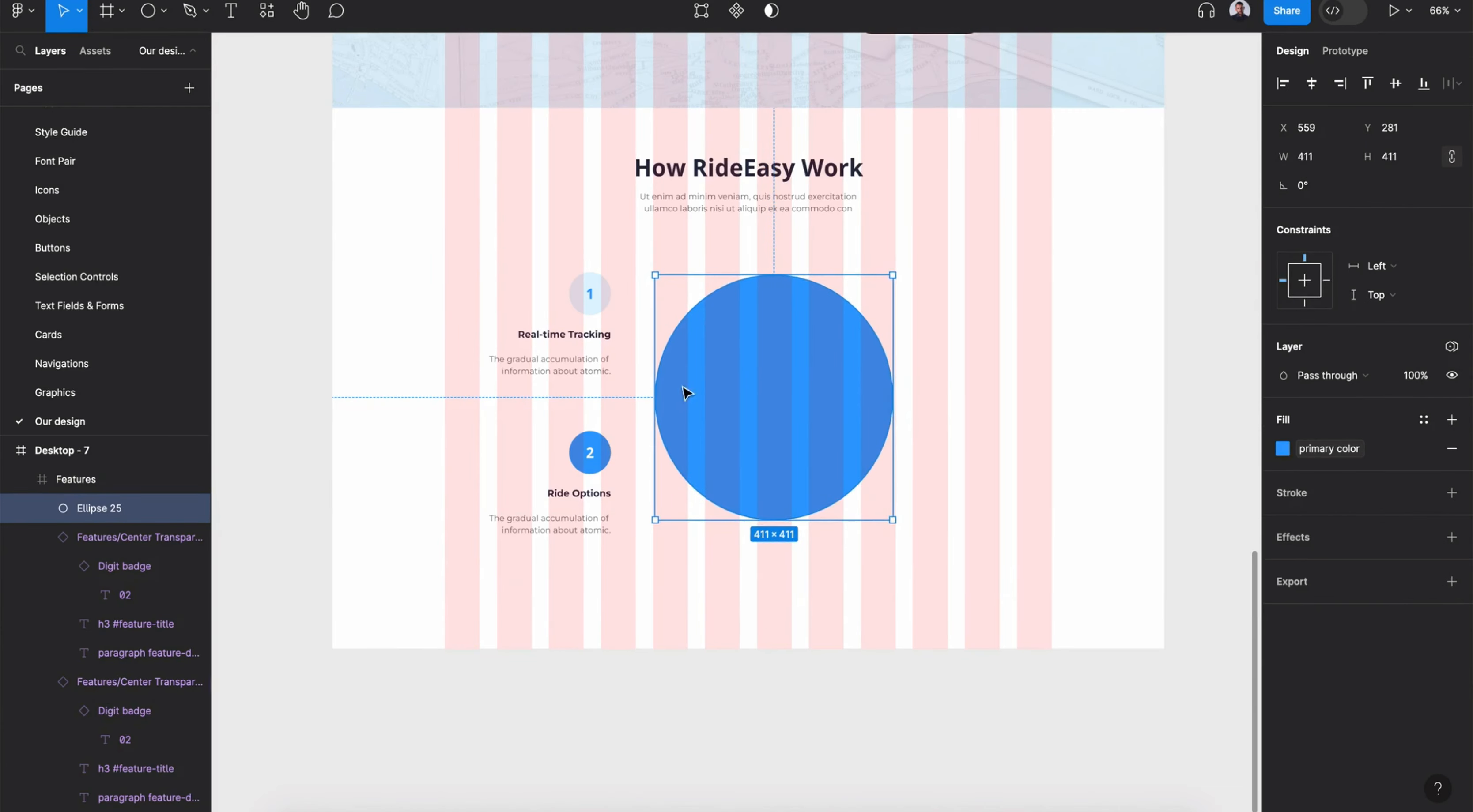
# - Copy the hero's iPhone mockup and paste it centered over the circle
pyautogui.scroll(5, 866, 189)
pyautogui.click(869, 193)
pyautogui.scroll(-3, 43, 649)
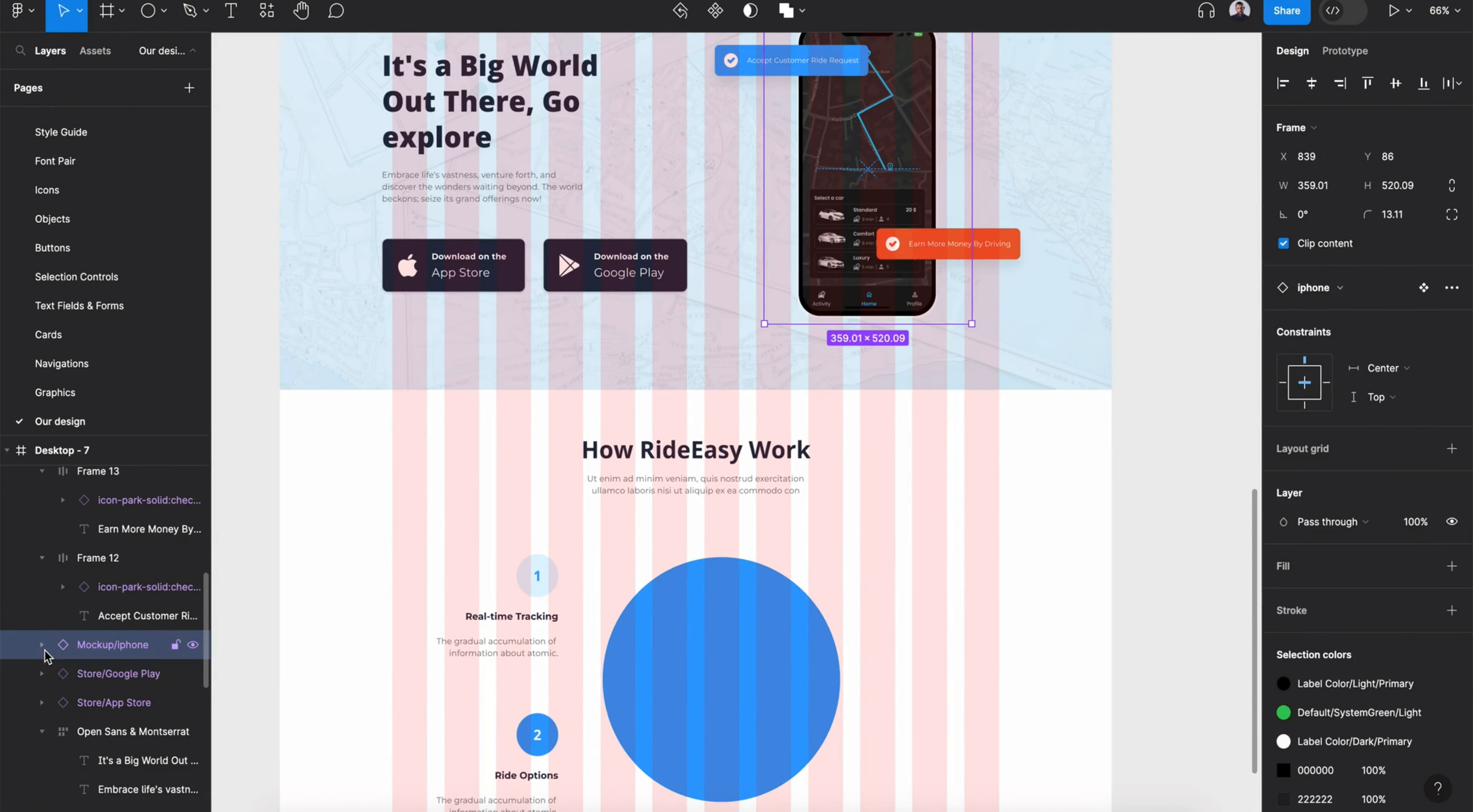
pyautogui.scroll(1, 45, 650)
pyautogui.click(626, 652)
pyautogui.scroll(-4, 626, 652)
pyautogui.doubleClick(738, 508)
pyautogui.press('super+v')
pyautogui.moveTo(913, 358); pyautogui.dragTo(759, 438)
pyautogui.scroll(5, 366, 206)
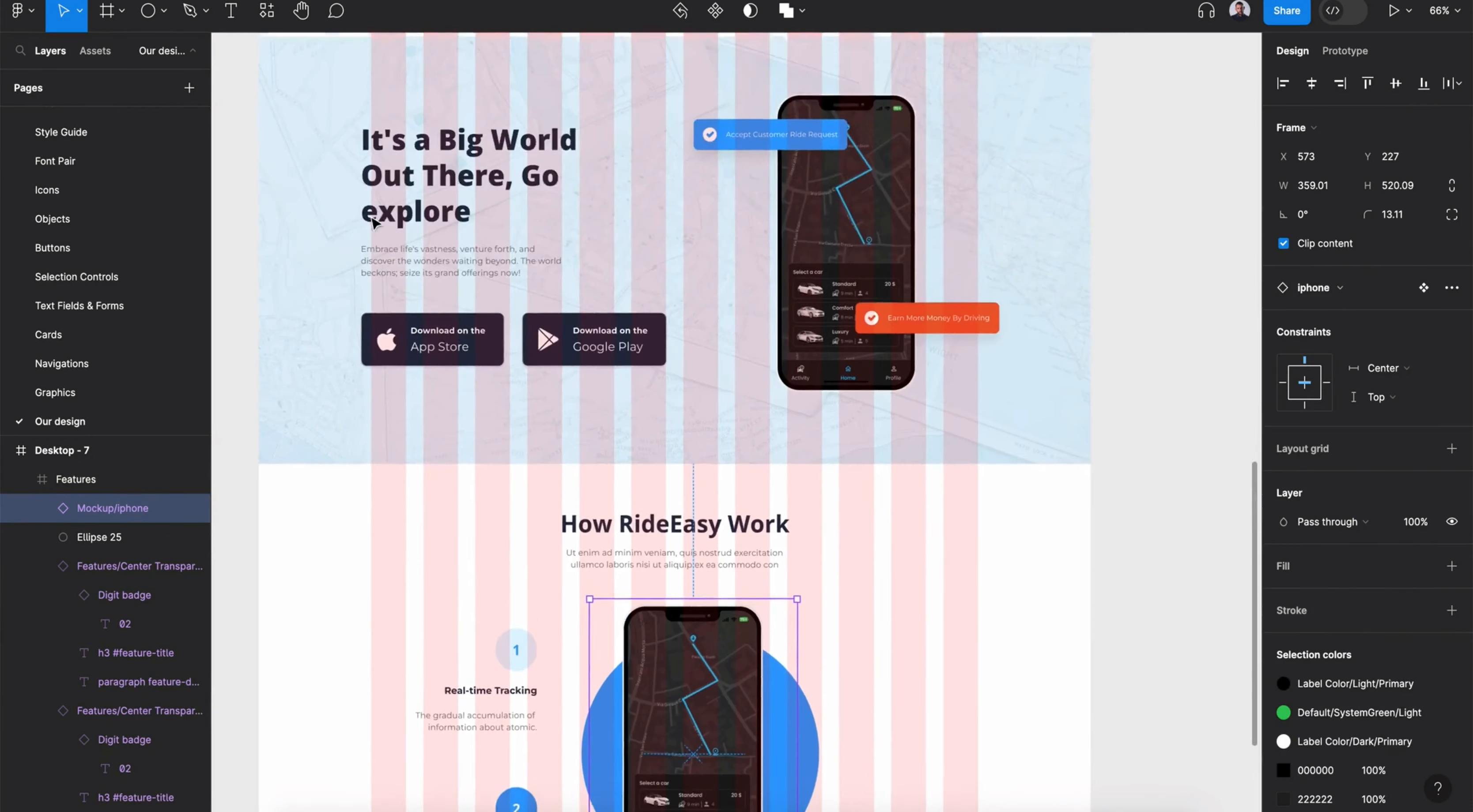
# - Duplicate both cards to the right of the phone and set their content alignment to top left
pyautogui.scroll(-5, 529, 380)
pyautogui.click(532, 384)
pyautogui.keyDown('shift'); pyautogui.click(549, 497); pyautogui.keyUp('shift')
pyautogui.moveTo(540, 419); pyautogui.dragTo(980, 454)
pyautogui.click(1367, 418)
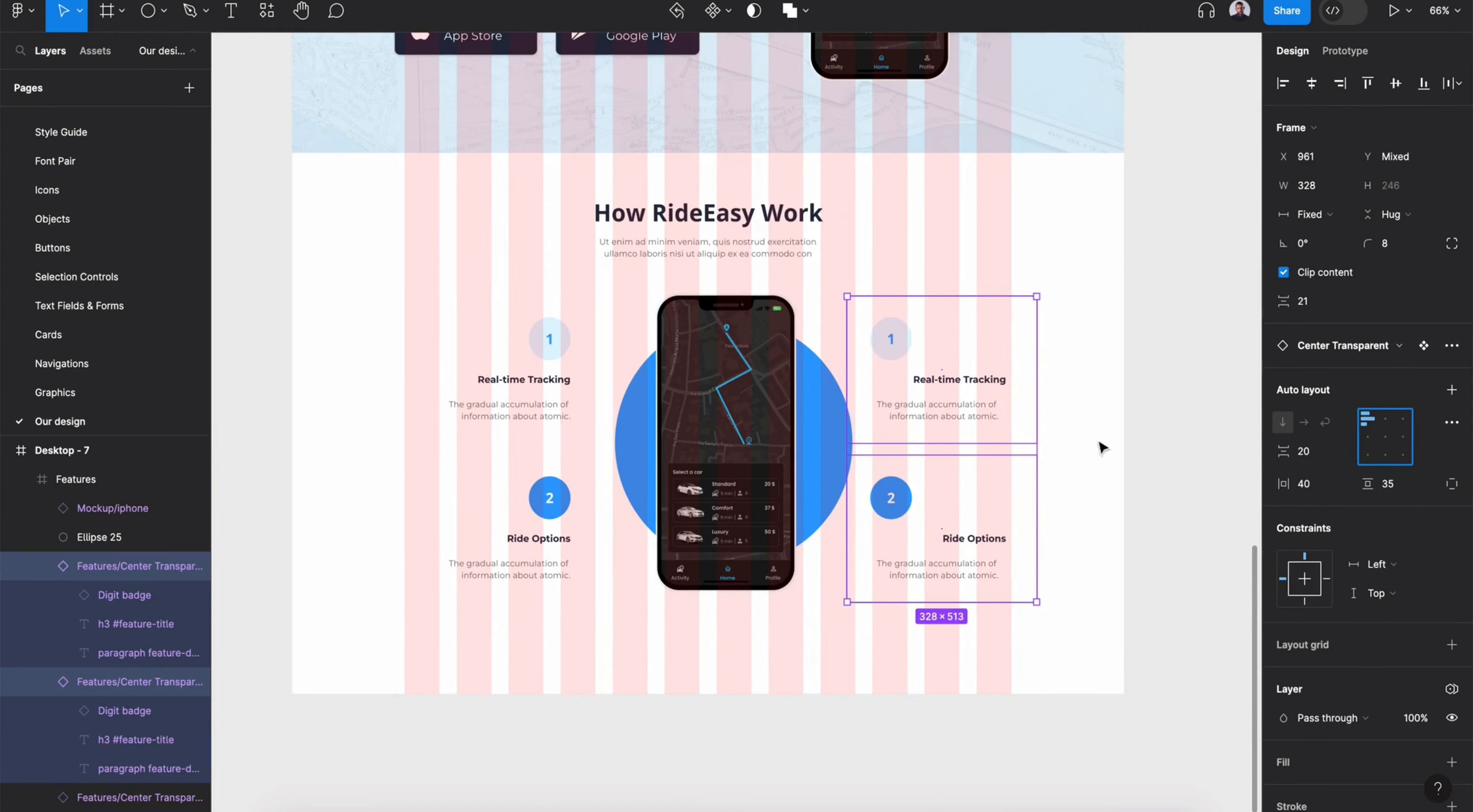
# - Left-align the title and description text of the right-hand cards
pyautogui.click(990, 434)
pyautogui.doubleClick(990, 418)
pyautogui.keyDown('shift'); pyautogui.click(989, 380); pyautogui.keyUp('shift')
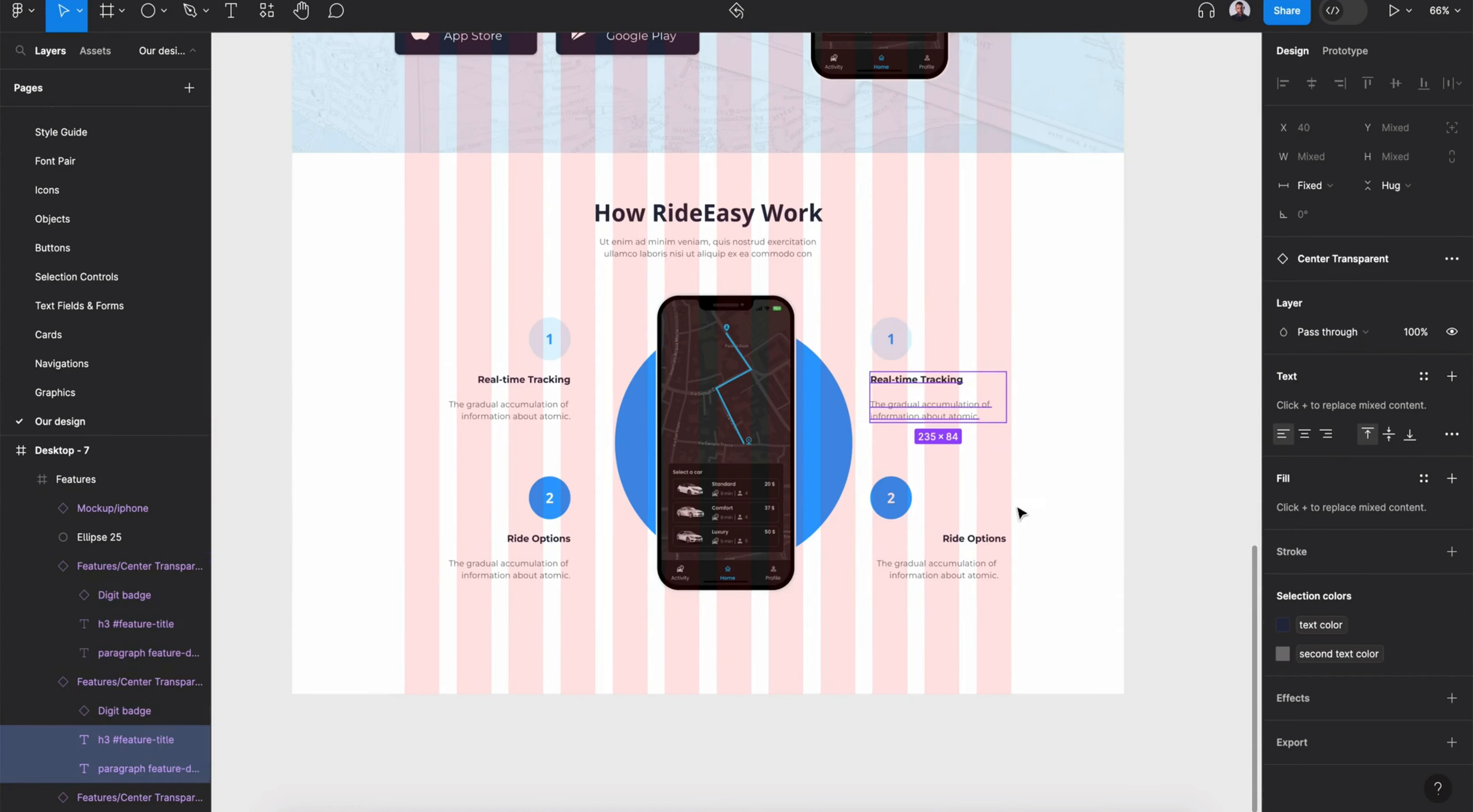
pyautogui.doubleClick(971, 540)
pyautogui.keyDown('shift'); pyautogui.click(961, 575); pyautogui.keyUp('shift')
pyautogui.click(1282, 434)
pyautogui.click(993, 621)
# - Narrow the cards on both sides so they fit around the phone
pyautogui.doubleClick(921, 544)
pyautogui.moveTo(926, 551); pyautogui.dragTo(946, 536)
pyautogui.moveTo(899, 388); pyautogui.dragTo(926, 381)
pyautogui.moveTo(724, 388); pyautogui.dragTo(732, 390)
pyautogui.click(535, 389)
pyautogui.moveTo(594, 385); pyautogui.dragTo(545, 385)
pyautogui.click(548, 523)
pyautogui.moveTo(593, 522); pyautogui.dragTo(540, 520)
pyautogui.click(489, 540)
pyautogui.click(481, 565)
pyautogui.click(525, 543)
pyautogui.click(1309, 214)
pyautogui.click(1326, 236)
pyautogui.hotkey('ctrl', 'z')
# - Hide the layout grid and narrow the upper left card to about 245 wide
pyautogui.click(96, 451)
pyautogui.click(1396, 362)
pyautogui.moveTo(504, 529); pyautogui.dragTo(548, 515)
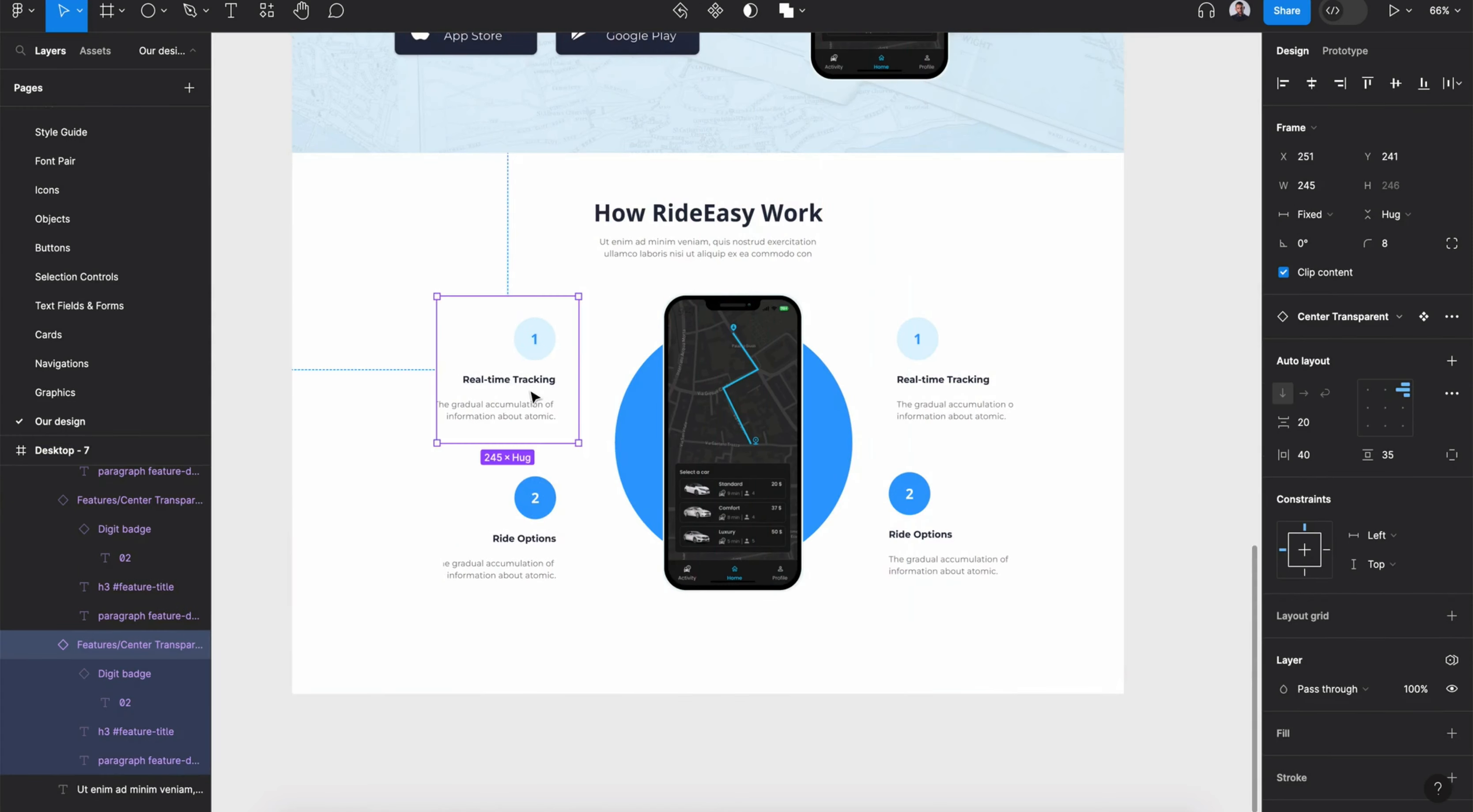
# - Set the right-hand cards' horizontal padding to 0
pyautogui.click(535, 497)
pyautogui.click(917, 338)
pyautogui.moveTo(1283, 454); pyautogui.dragTo(1161, 487)
pyautogui.click(938, 526)
pyautogui.click(527, 384)
pyautogui.keyDown('shift'); pyautogui.click(534, 544); pyautogui.keyUp('shift')
pyautogui.click(925, 372)
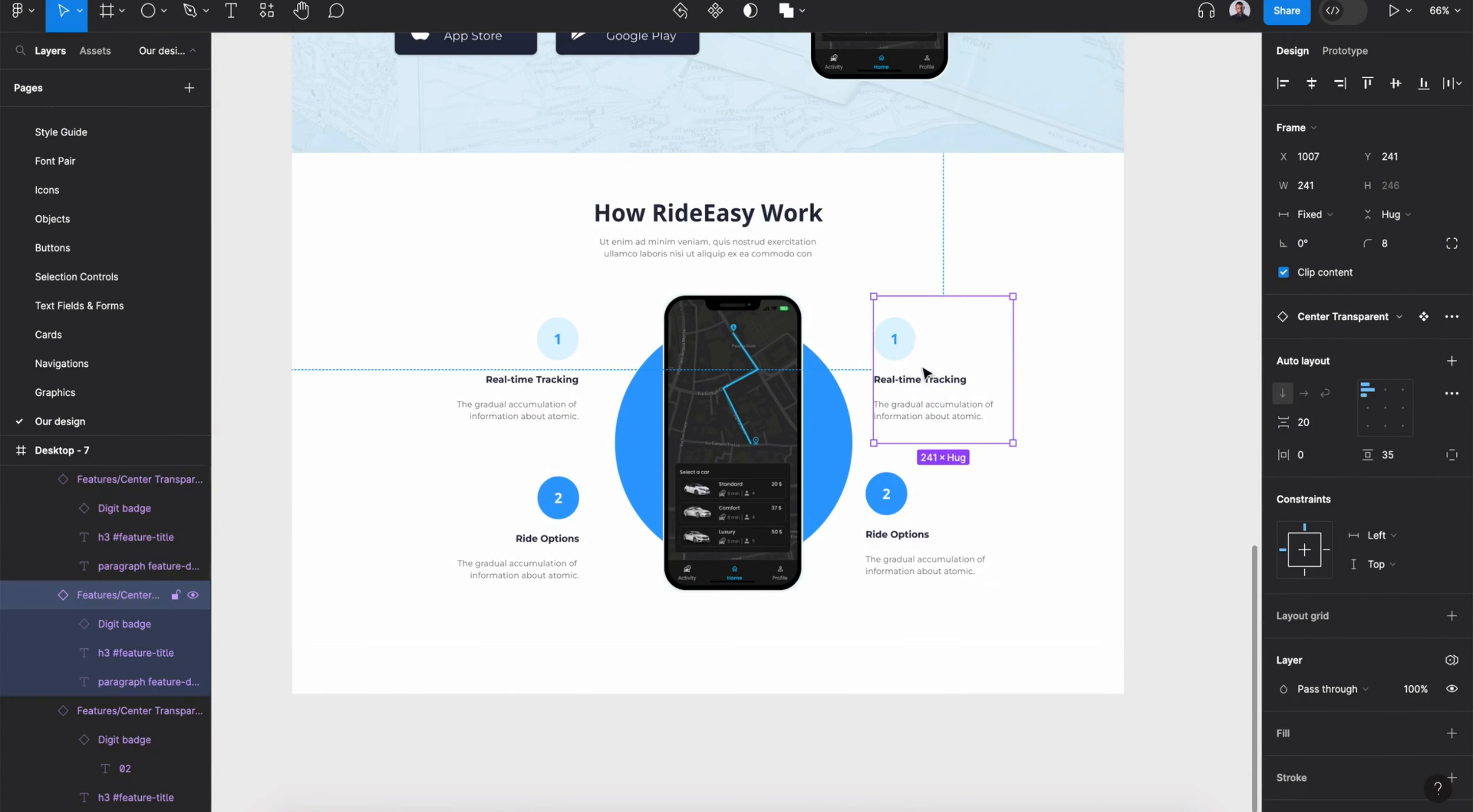
# - Set the top-right badge digit to 3 and delete the bottom-right card
pyautogui.keyDown('ctrl'); pyautogui.click(903, 345); pyautogui.keyUp('ctrl')
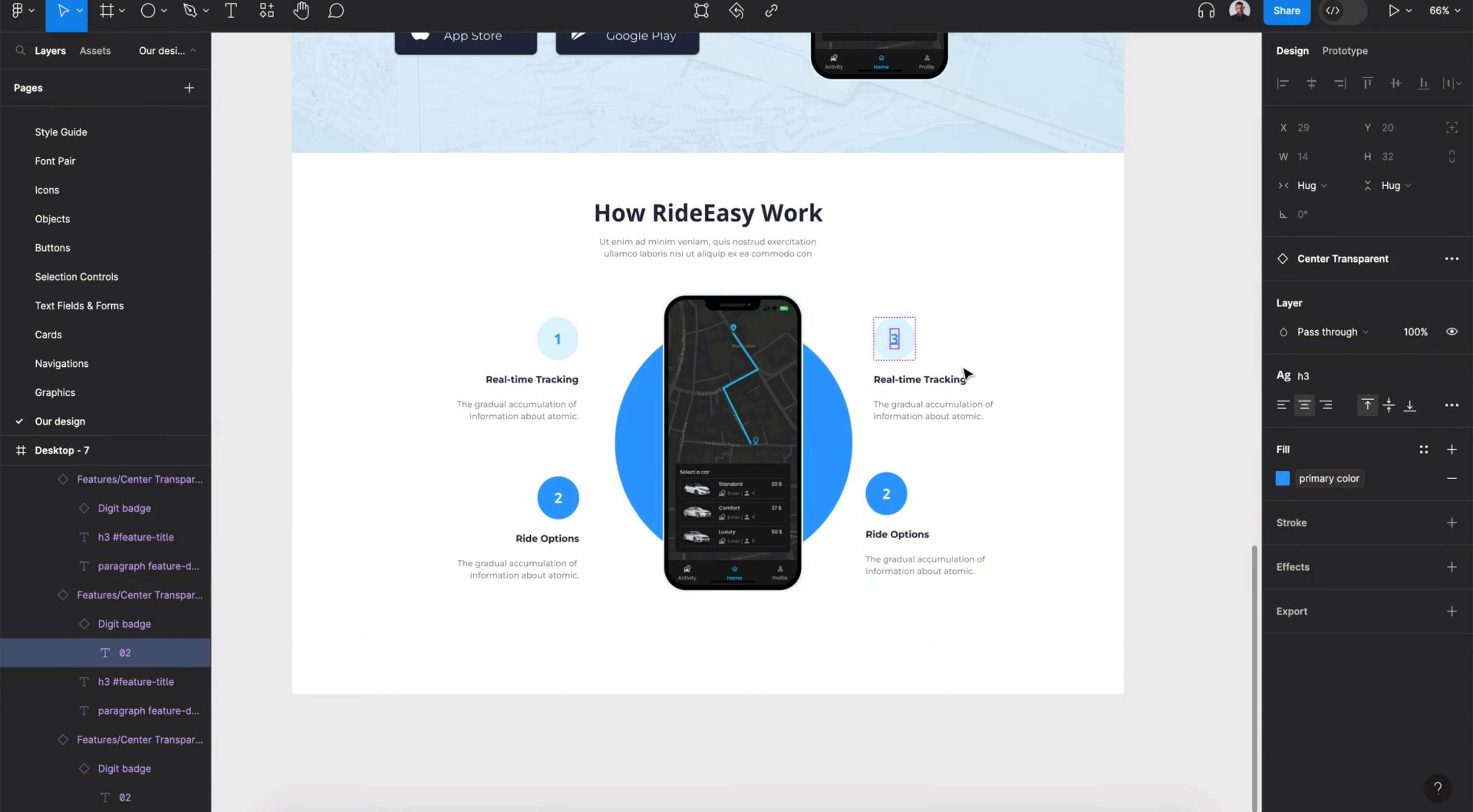
pyautogui.click(930, 526)
pyautogui.press('Delete')
# - Duplicate the top-right card into the bottom-right position and set its badge digit to 4
pyautogui.click(915, 374)
pyautogui.moveTo(909, 374); pyautogui.dragTo(892, 500)
pyautogui.keyDown('ctrl'); pyautogui.click(894, 499); pyautogui.keyUp('ctrl')
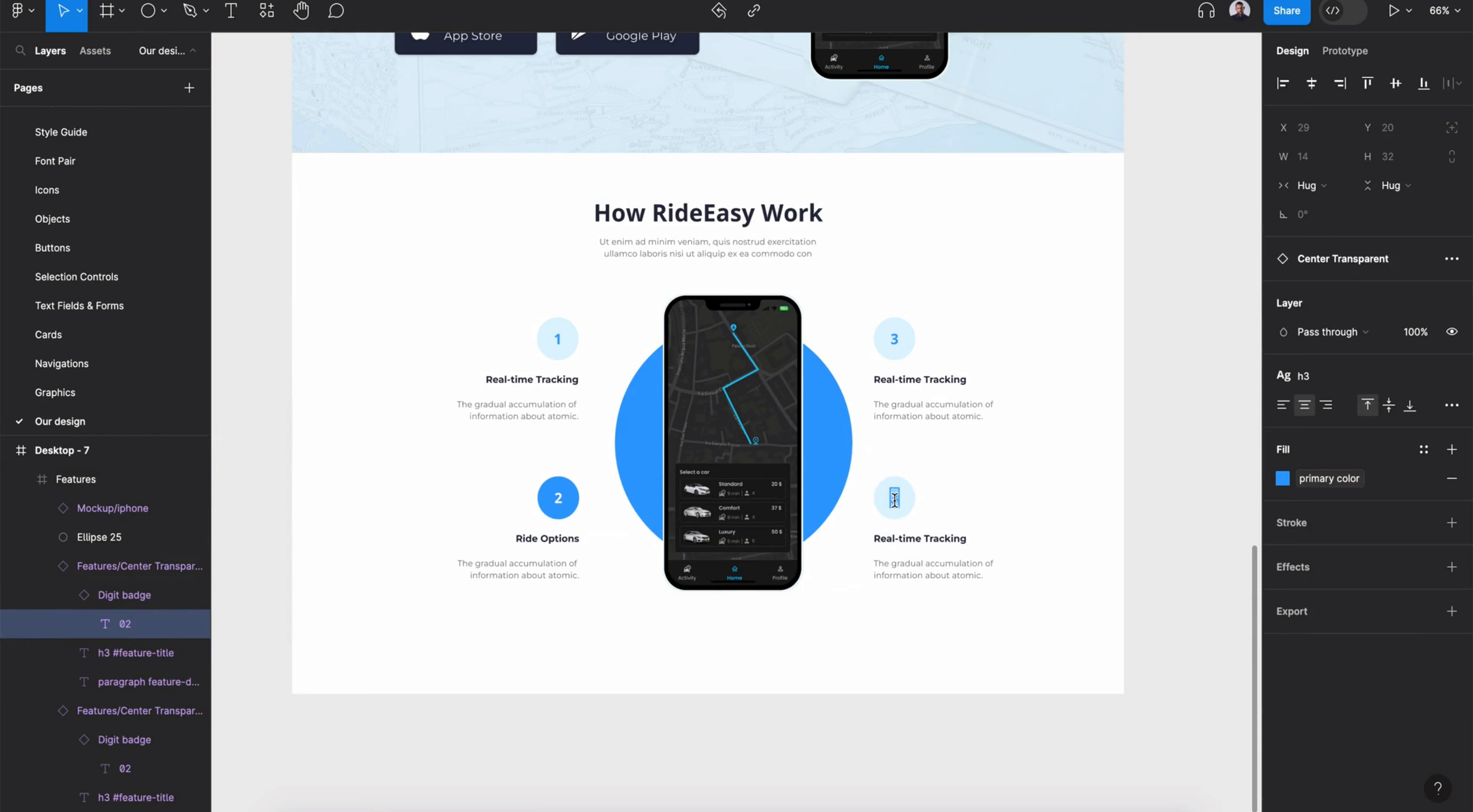
pyautogui.moveTo(1007, 659); pyautogui.dragTo(549, 404)
pyautogui.click(769, 220)
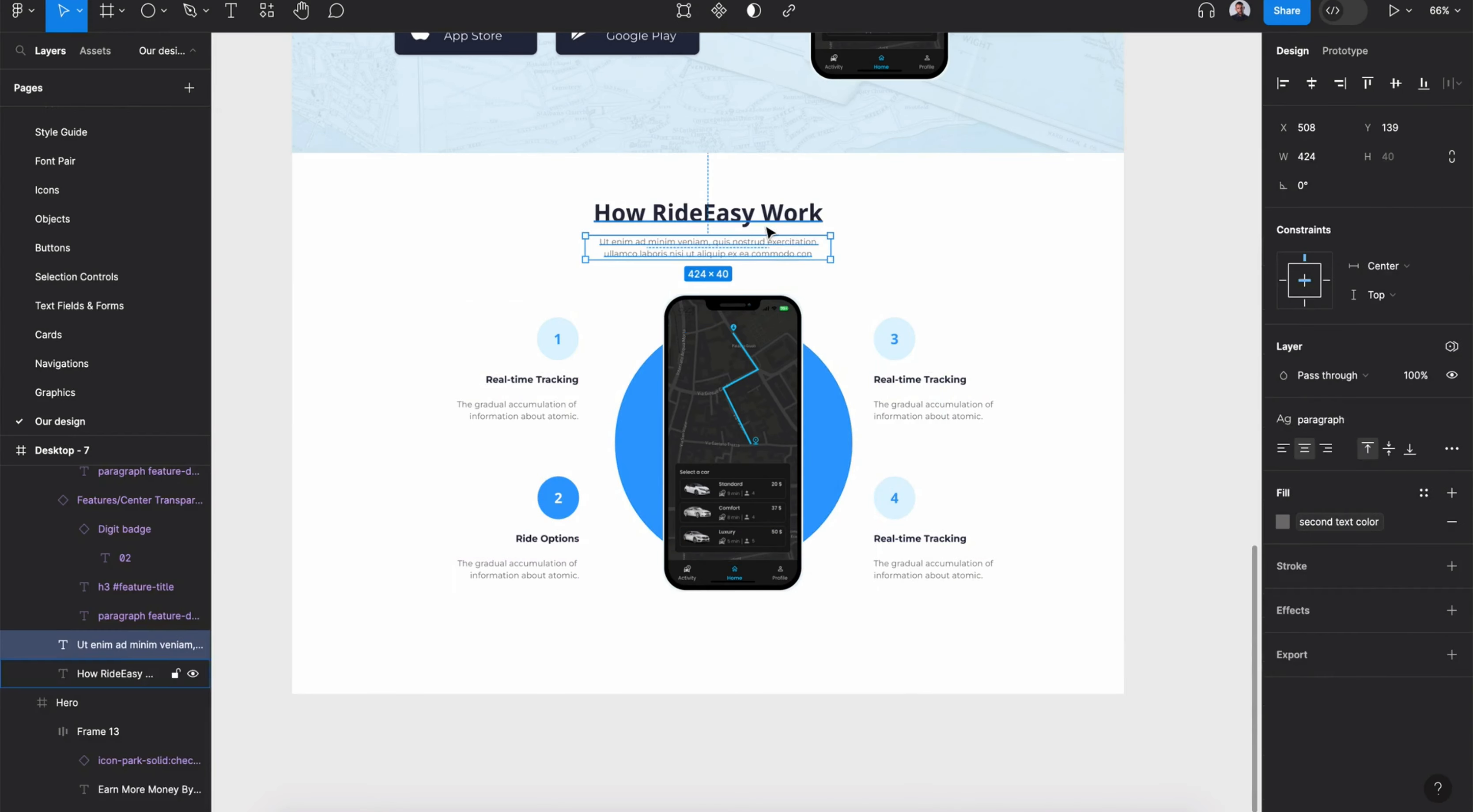
# - Rename the right-hand card titles to Secure Payments and Driver Rating
pyautogui.click(1088, 455)
pyautogui.keyDown('ctrl'); pyautogui.click(933, 382); pyautogui.keyUp('ctrl')
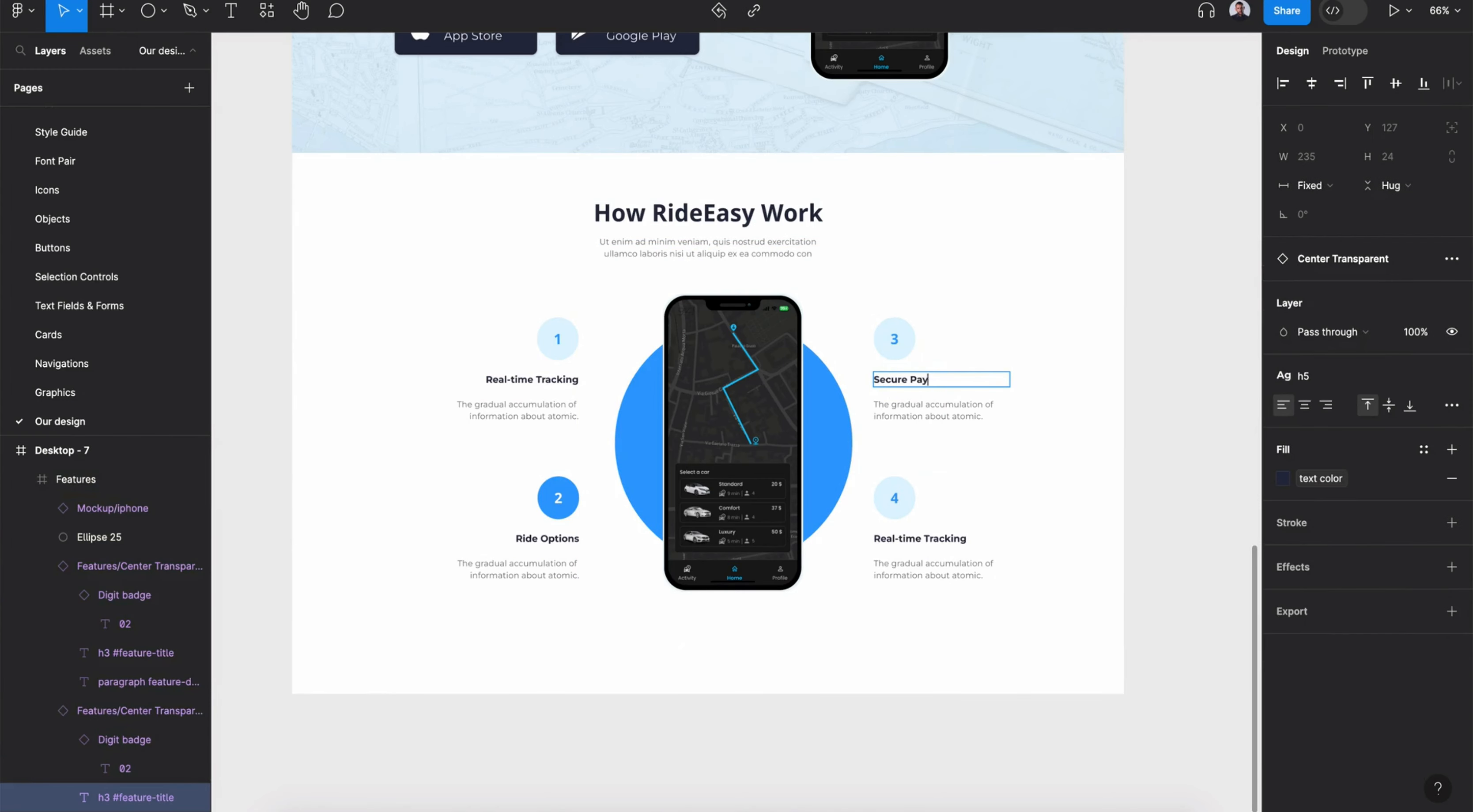
pyautogui.doubleClick(916, 538)
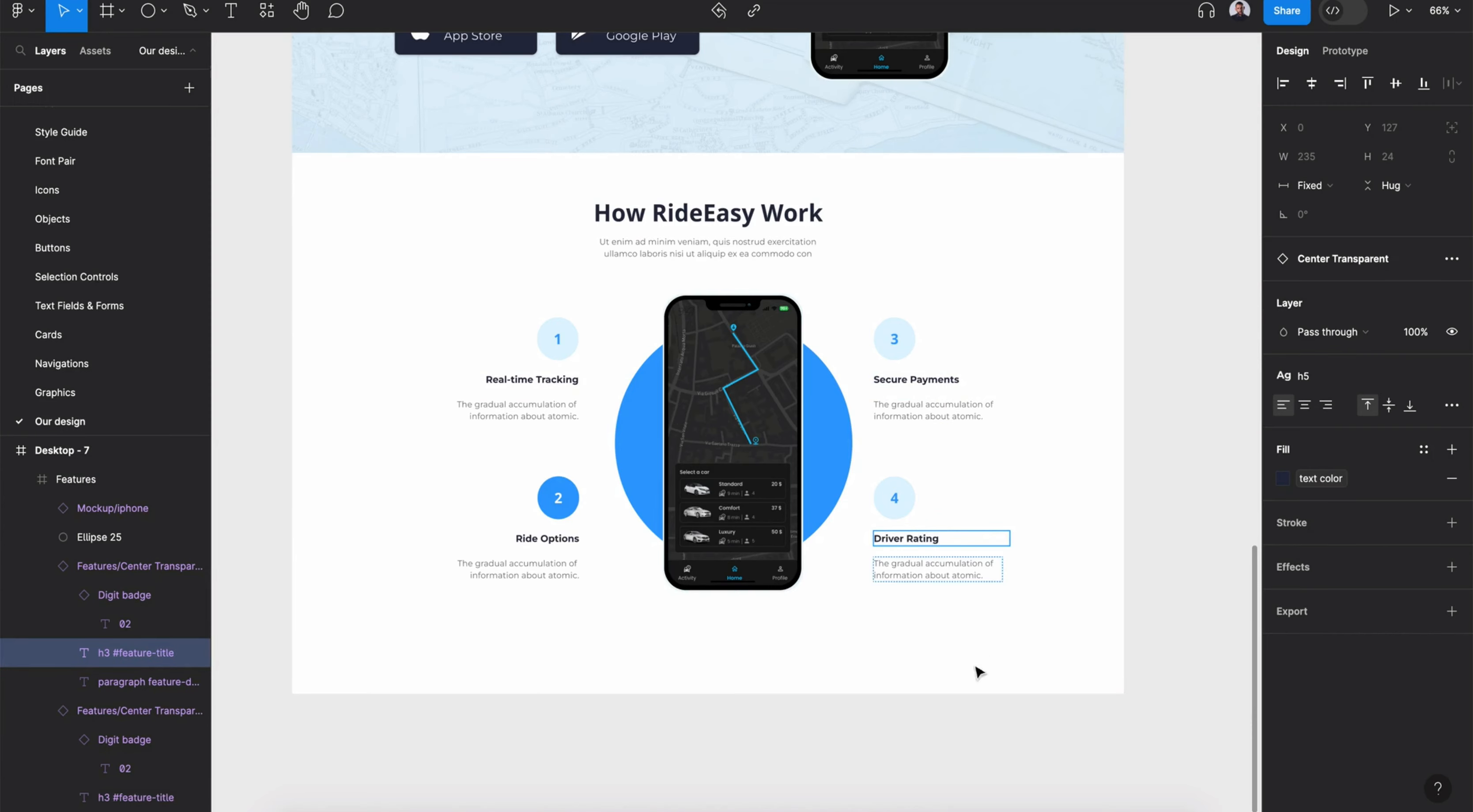
pyautogui.click(979, 652)
# - Extend the Features section's height to about 908
pyautogui.click(715, 629)
pyautogui.moveTo(712, 636); pyautogui.dragTo(709, 693)
pyautogui.moveTo(465, 745); pyautogui.dragTo(1054, 178)
pyautogui.doubleClick(900, 336)
# - Select all Features section content and move it down to center it vertically
pyautogui.click(69, 479)
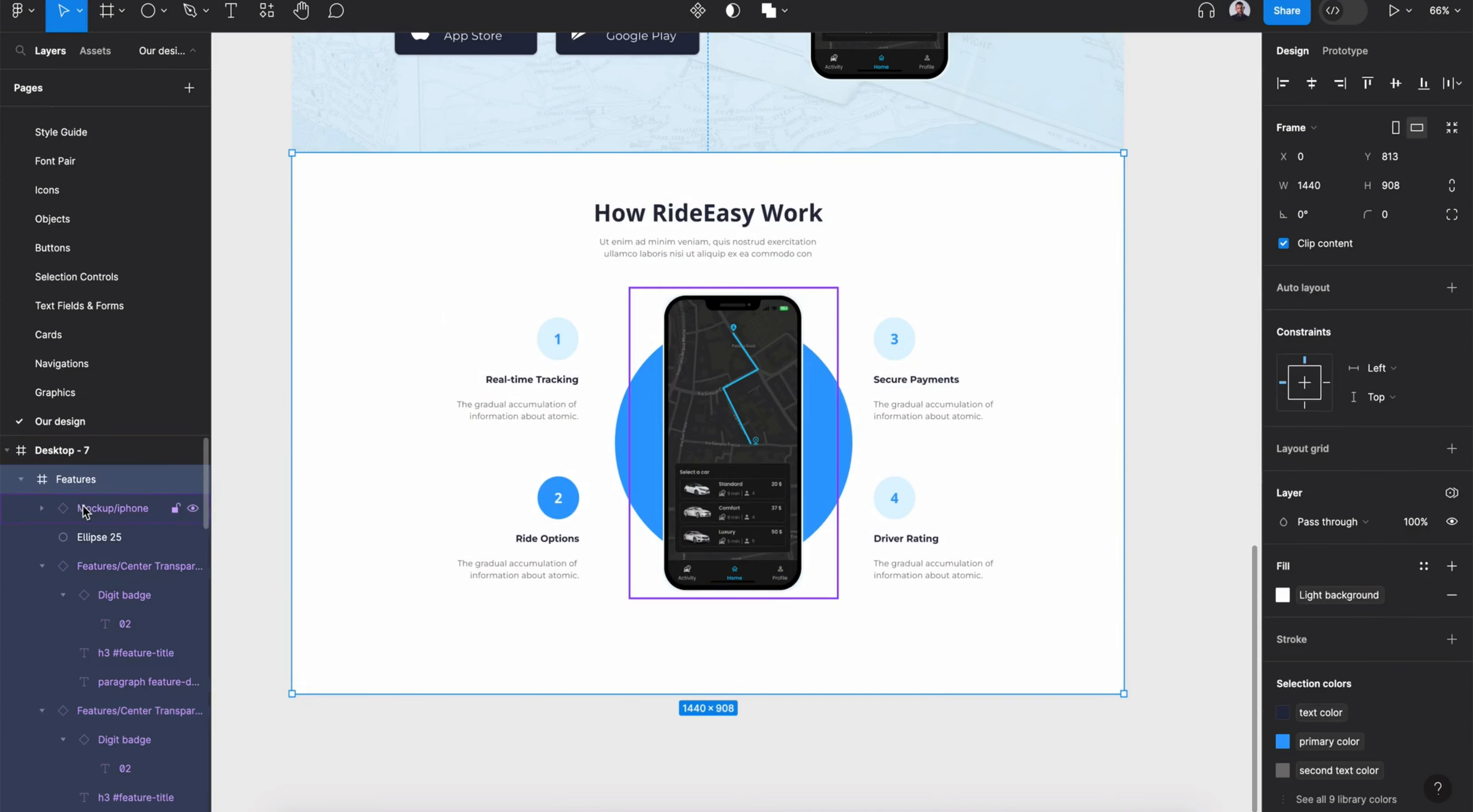
pyautogui.click(83, 511)
pyautogui.click(100, 710)
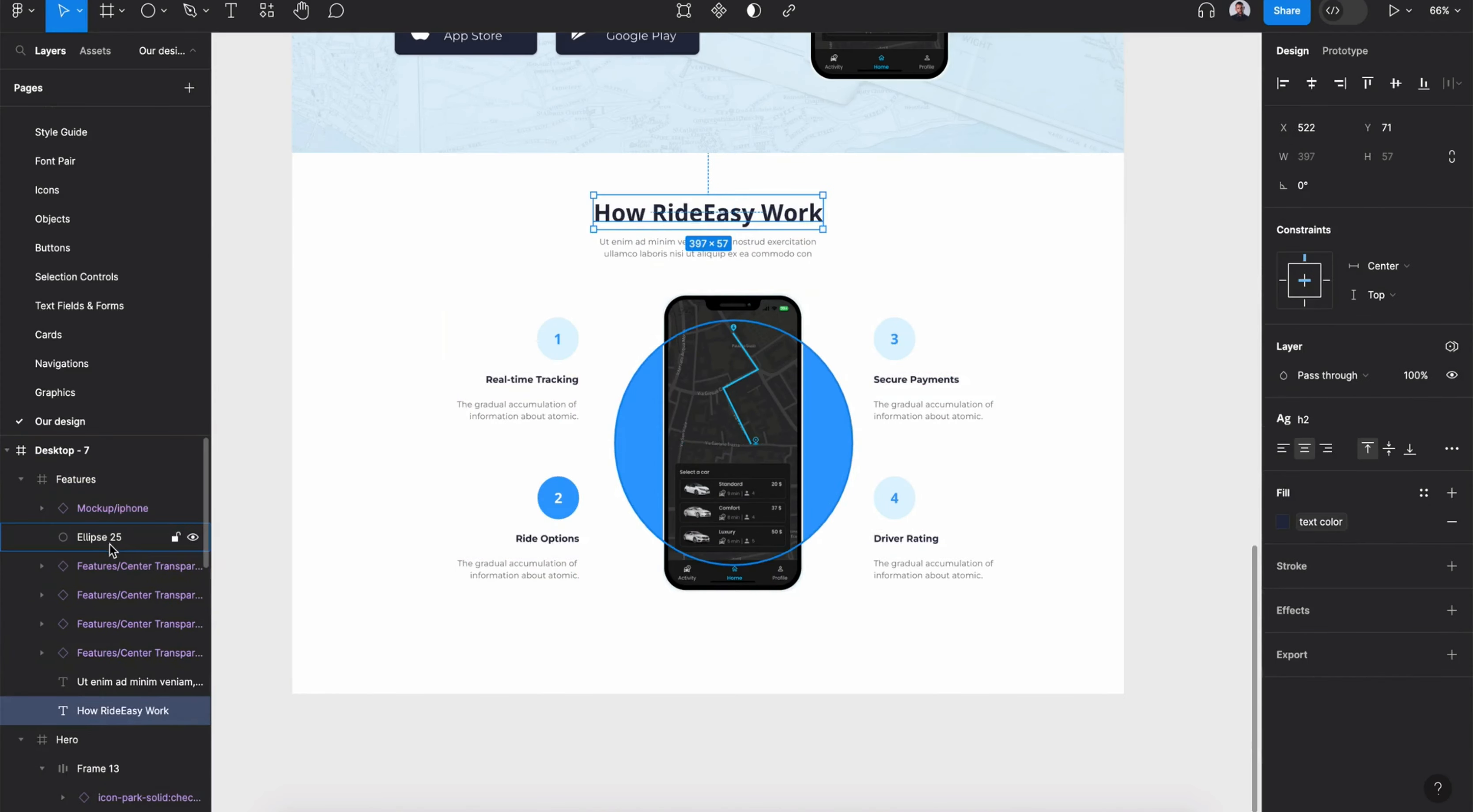
pyautogui.keyDown('shift'); pyautogui.click(109, 544); pyautogui.keyUp('shift')
pyautogui.keyDown('shift'); pyautogui.click(765, 349); pyautogui.keyUp('shift')
pyautogui.moveTo(765, 349); pyautogui.dragTo(765, 374)
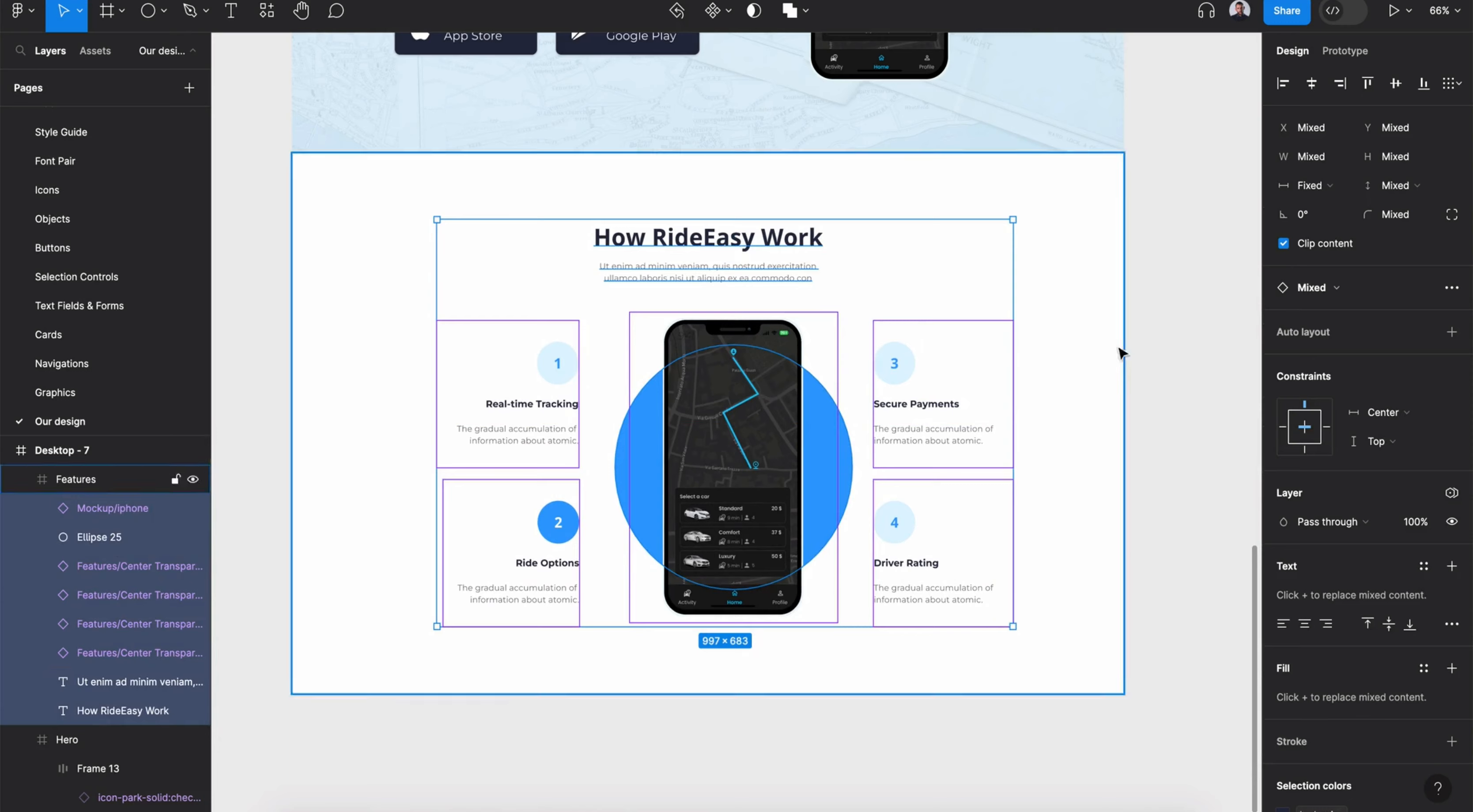
pyautogui.click(1151, 362)
# - Try applying the Dark Theme to the Features section and undo it
pyautogui.scroll(-4, 1152, 362)
pyautogui.hscroll(2, 1152, 362)
pyautogui.click(969, 278)
pyautogui.click(1451, 493)
pyautogui.click(1424, 549)
pyautogui.click(1207, 624)
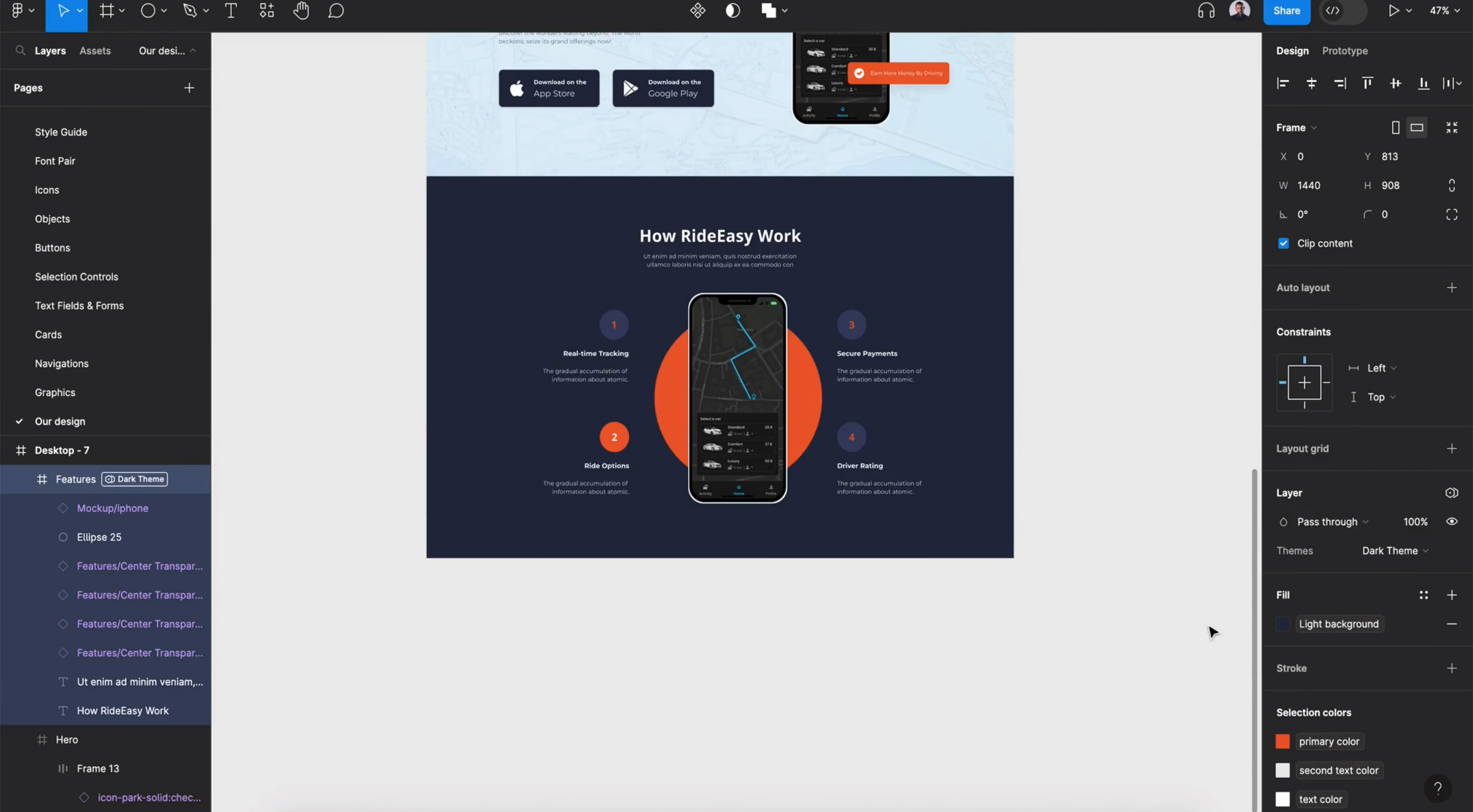
pyautogui.hotkey('ctrl', 'z')
pyautogui.click(1167, 536)
pyautogui.scroll(5, 1166, 536)
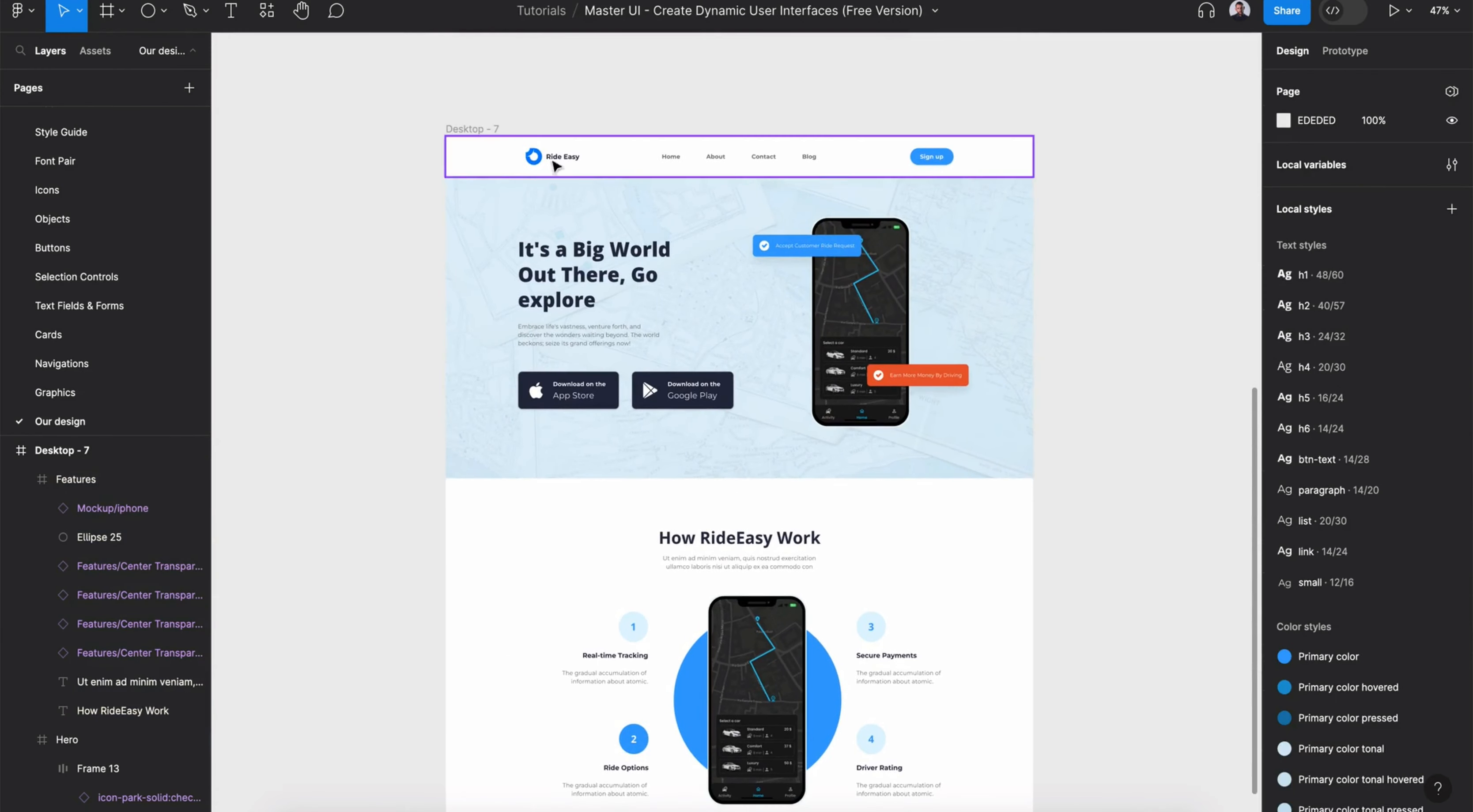
# - Draw a new 1440×817 frame directly below the Features section
pyautogui.click(829, 480)
pyautogui.scroll(-5, 830, 481)
pyautogui.moveTo(772, 419); pyautogui.dragTo(775, 648)
pyautogui.press('f')
pyautogui.moveTo(450, 301); pyautogui.dragTo(1038, 645)
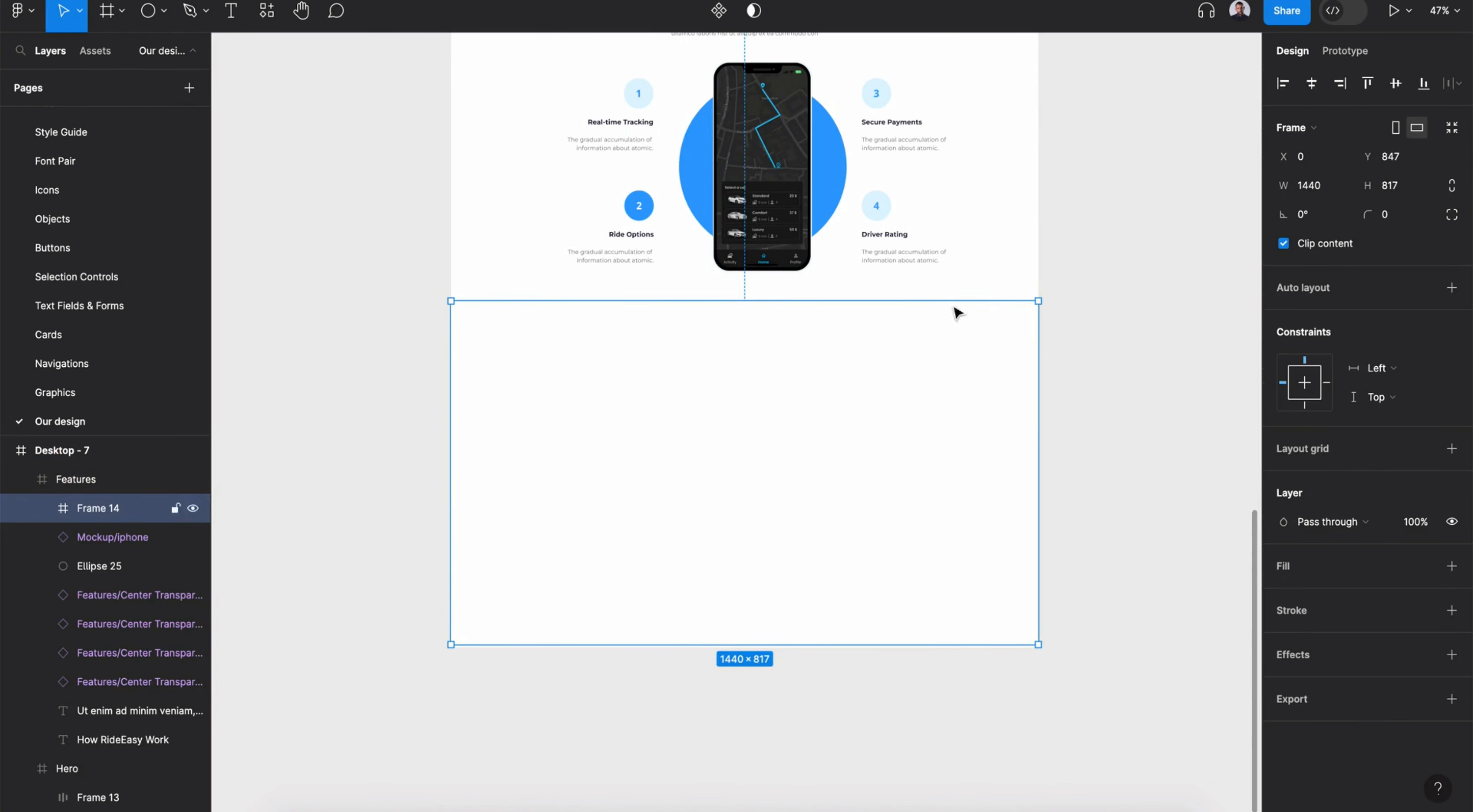
# - Show the layout grid of the Desktop - 7 frame
pyautogui.scroll(6, 958, 313)
pyautogui.click(786, 318)
pyautogui.keyDown('shift'); pyautogui.click(766, 347); pyautogui.keyUp('shift')
pyautogui.press('Escape')
pyautogui.scroll(-6, 745, 426)
pyautogui.click(565, 374)
pyautogui.press('Escape')
pyautogui.click(62, 450)
pyautogui.click(1407, 358)
pyautogui.press('Escape')
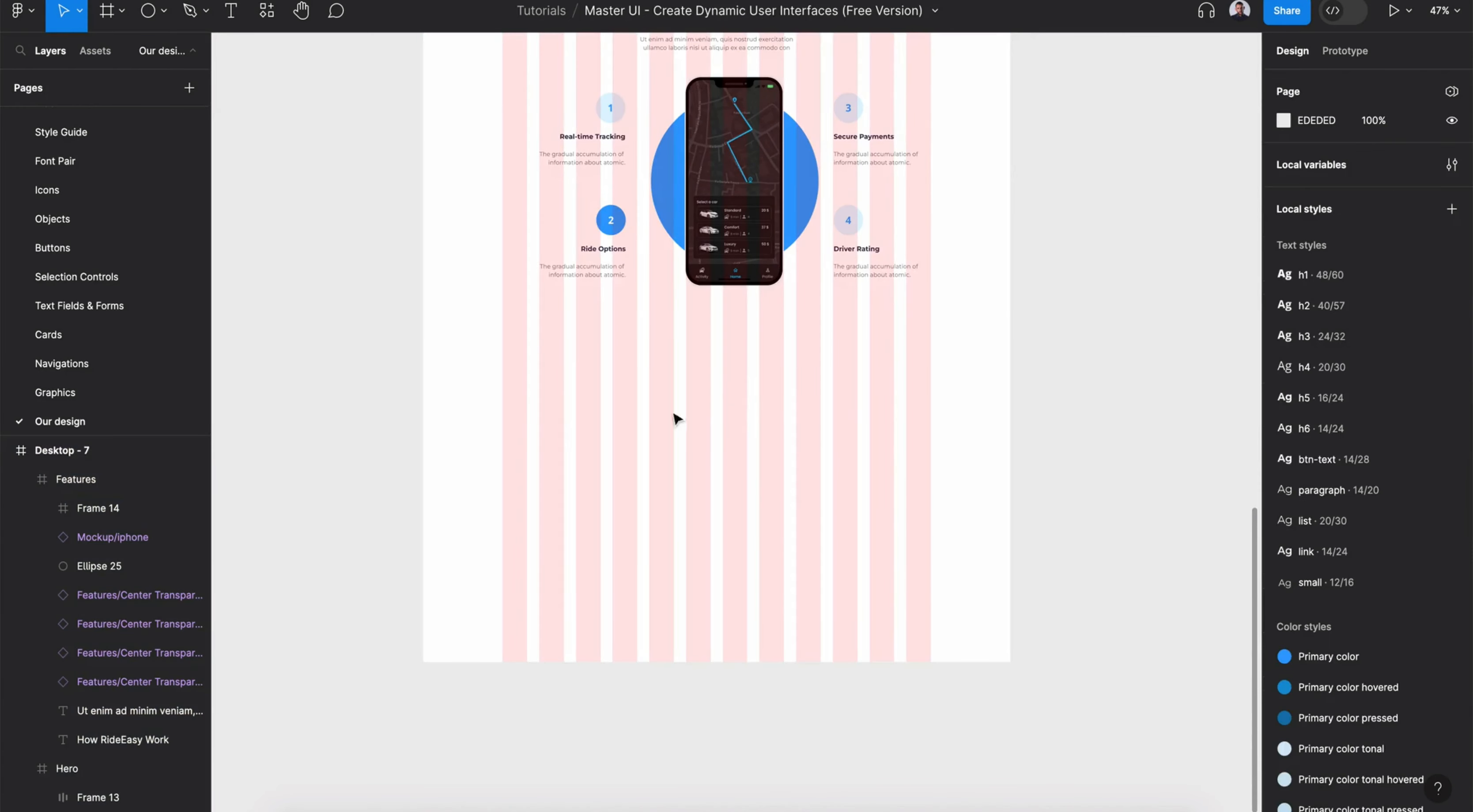
# - Move the new frame out of the Features section and rename it HOW
pyautogui.click(116, 487)
pyautogui.moveTo(67, 508); pyautogui.dragTo(86, 480)
pyautogui.doubleClick(86, 479)
pyautogui.write('H')
# - Paste the section heading and subtitle into the HOW frame and center them
pyautogui.hotkey('ctrl', 'v')
pyautogui.moveTo(716, 378); pyautogui.dragTo(699, 375)
pyautogui.click(743, 393)
# - Change the pasted heading text to Ready to Ride?
pyautogui.doubleClick(737, 379)
pyautogui.scroll(5, 738, 382)
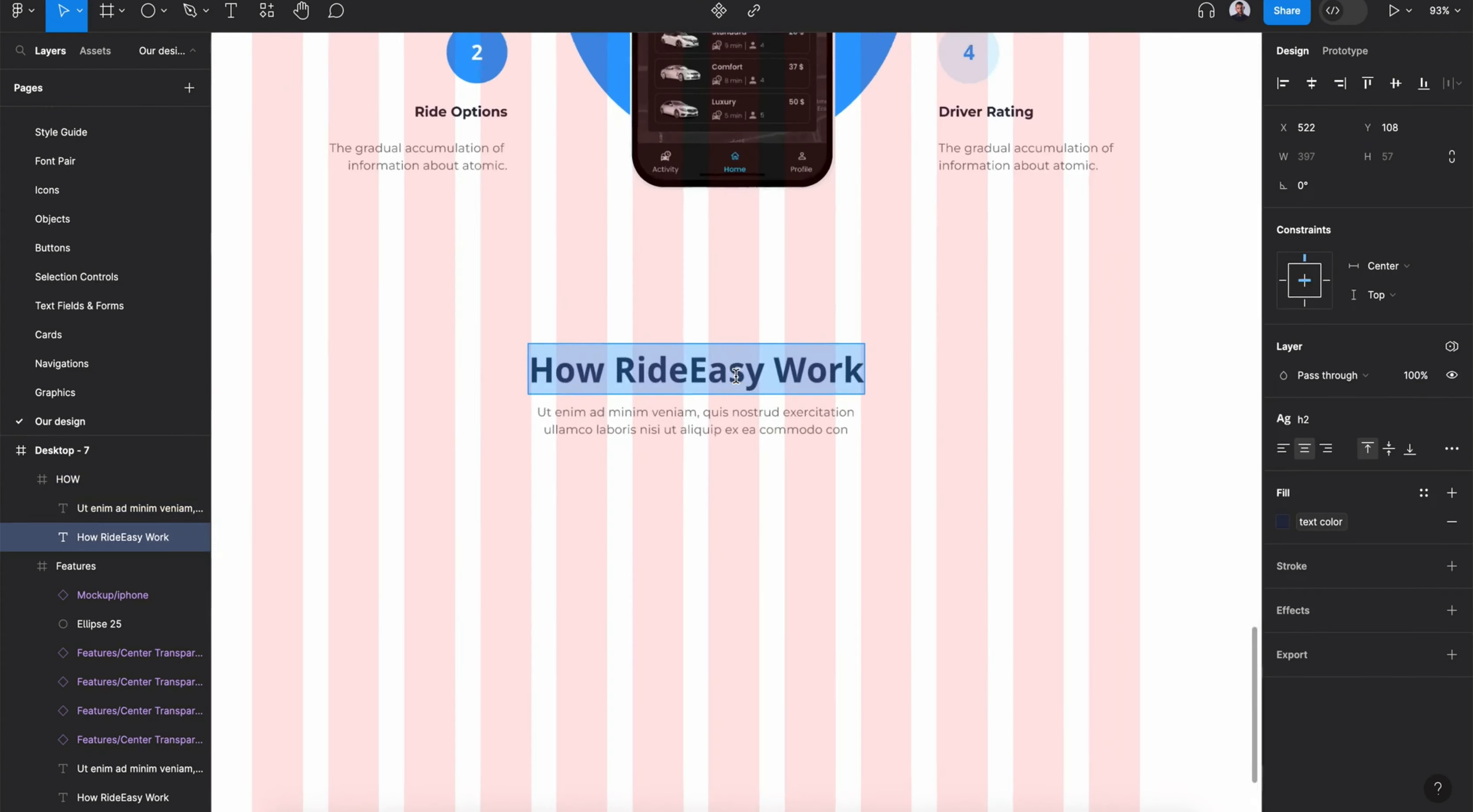
pyautogui.write('Ready t')
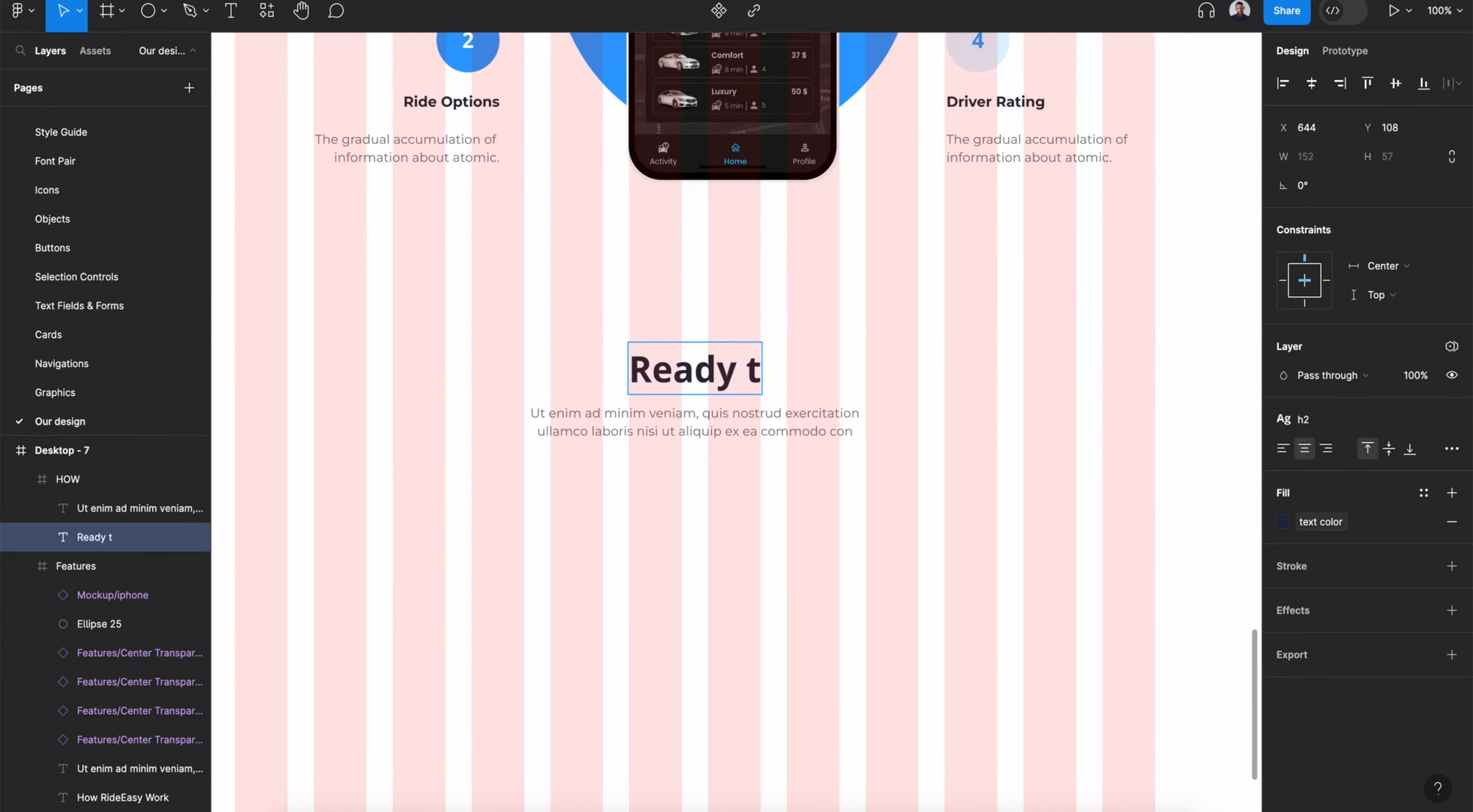
pyautogui.write('o Tide?')
pyautogui.click(748, 377)
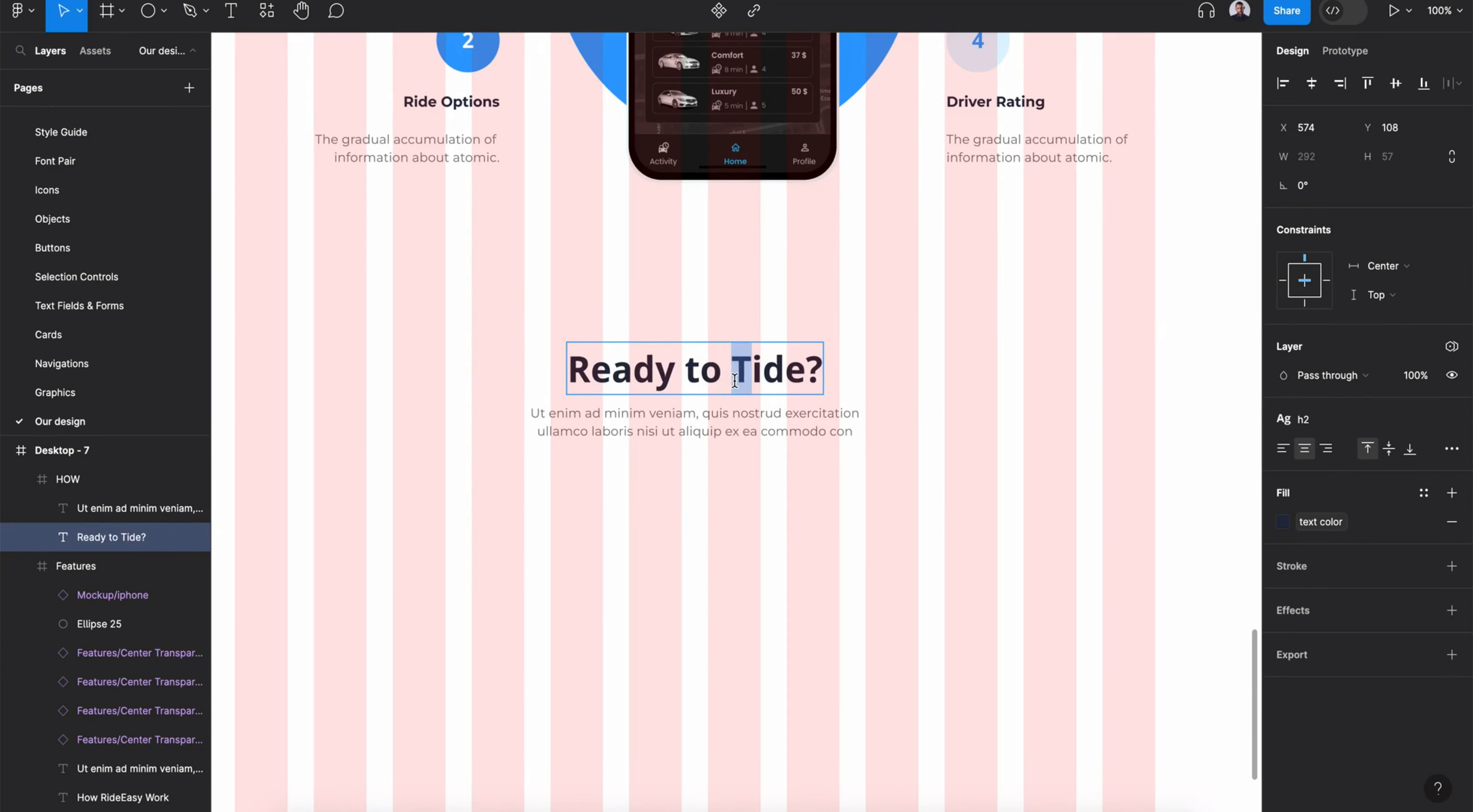
pyautogui.press('Escape')
pyautogui.scroll(-5, 809, 518)
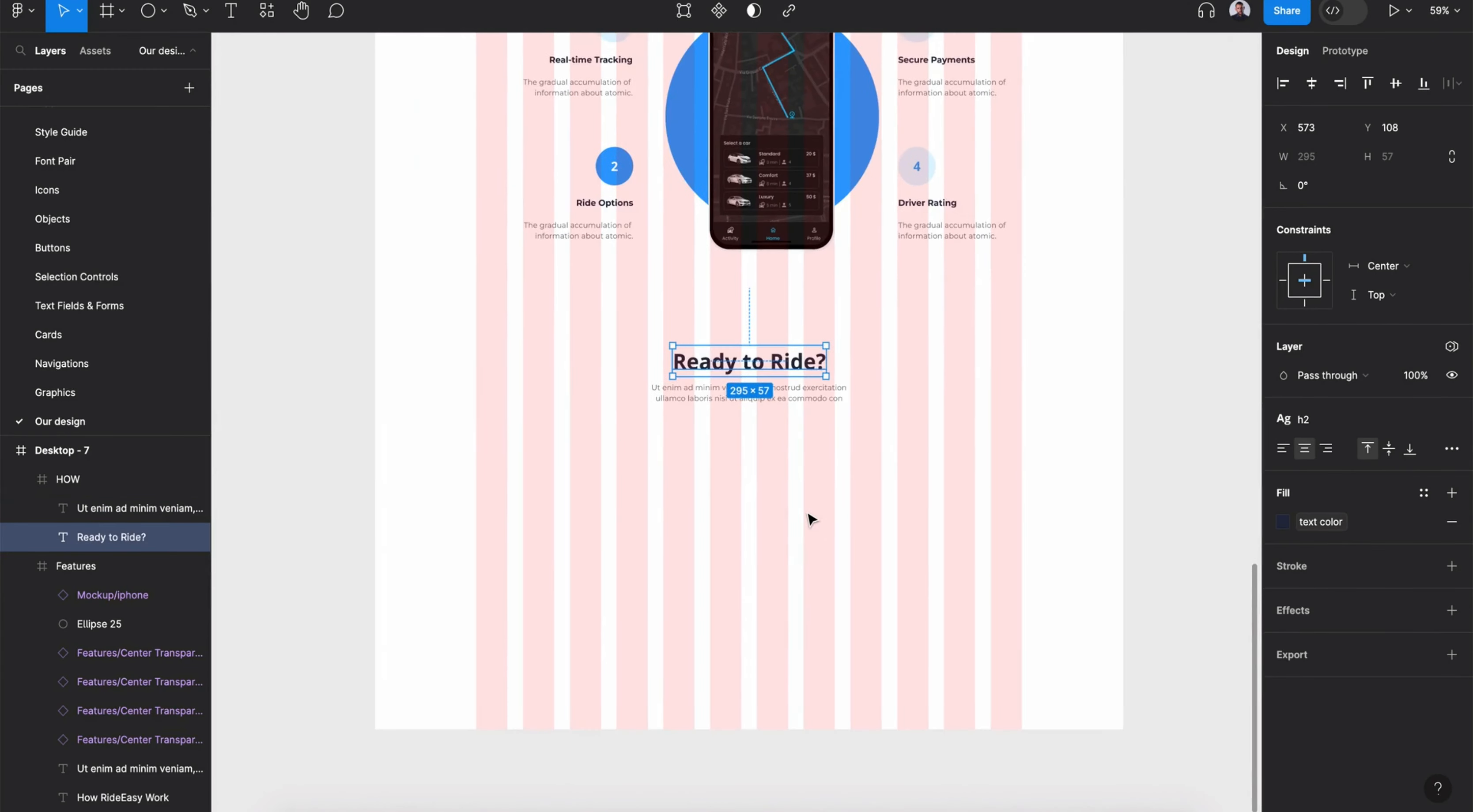
# - Copy the phone mockup and blue circle into the HOW section, placing them on the left
pyautogui.scroll(1, 806, 512)
pyautogui.doubleClick(852, 231)
pyautogui.click(869, 226)
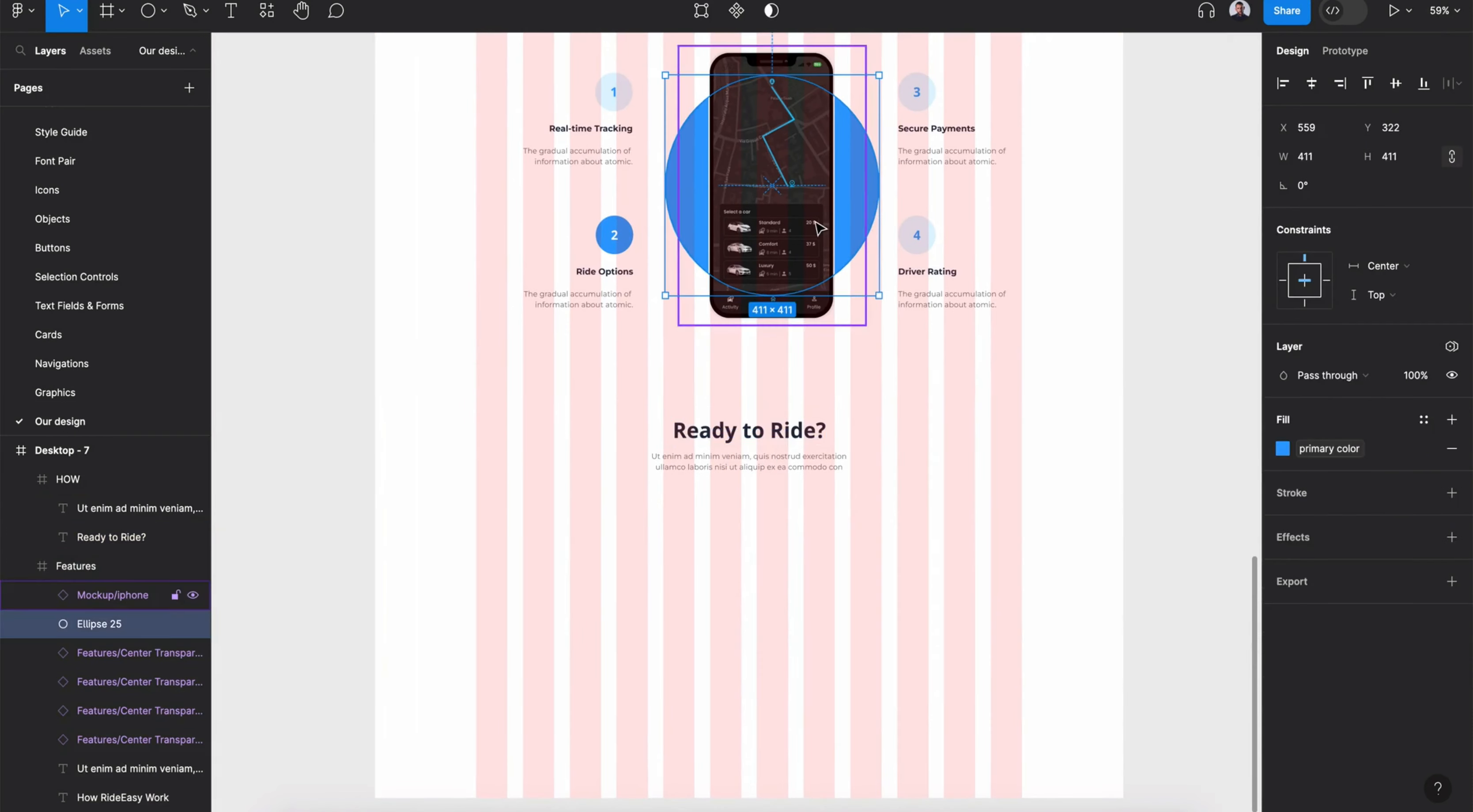
pyautogui.keyDown('shift'); pyautogui.click(814, 222); pyautogui.keyUp('shift')
pyautogui.hotkey('ctrl', 'c')
pyautogui.click(735, 655)
pyautogui.hotkey('ctrl', 'v')
pyautogui.moveTo(759, 645); pyautogui.dragTo(584, 660)
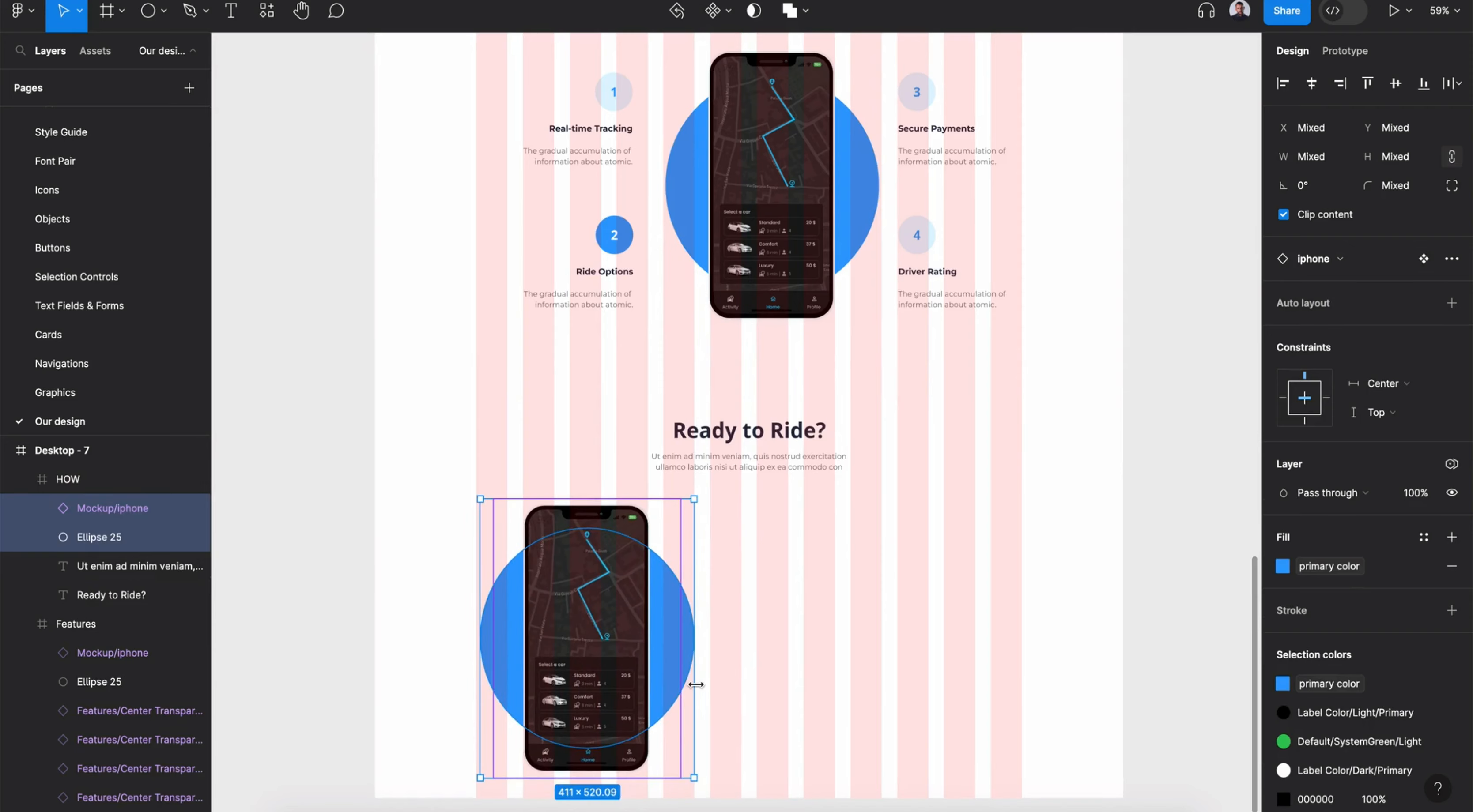
# - Scale the copied phone mockup down with the Scale tool and reposition it over the circle
pyautogui.click(680, 641)
pyautogui.press('k')
pyautogui.moveTo(692, 657); pyautogui.dragTo(743, 680)
pyautogui.scroll(-3, 779, 691)
pyautogui.click(607, 474)
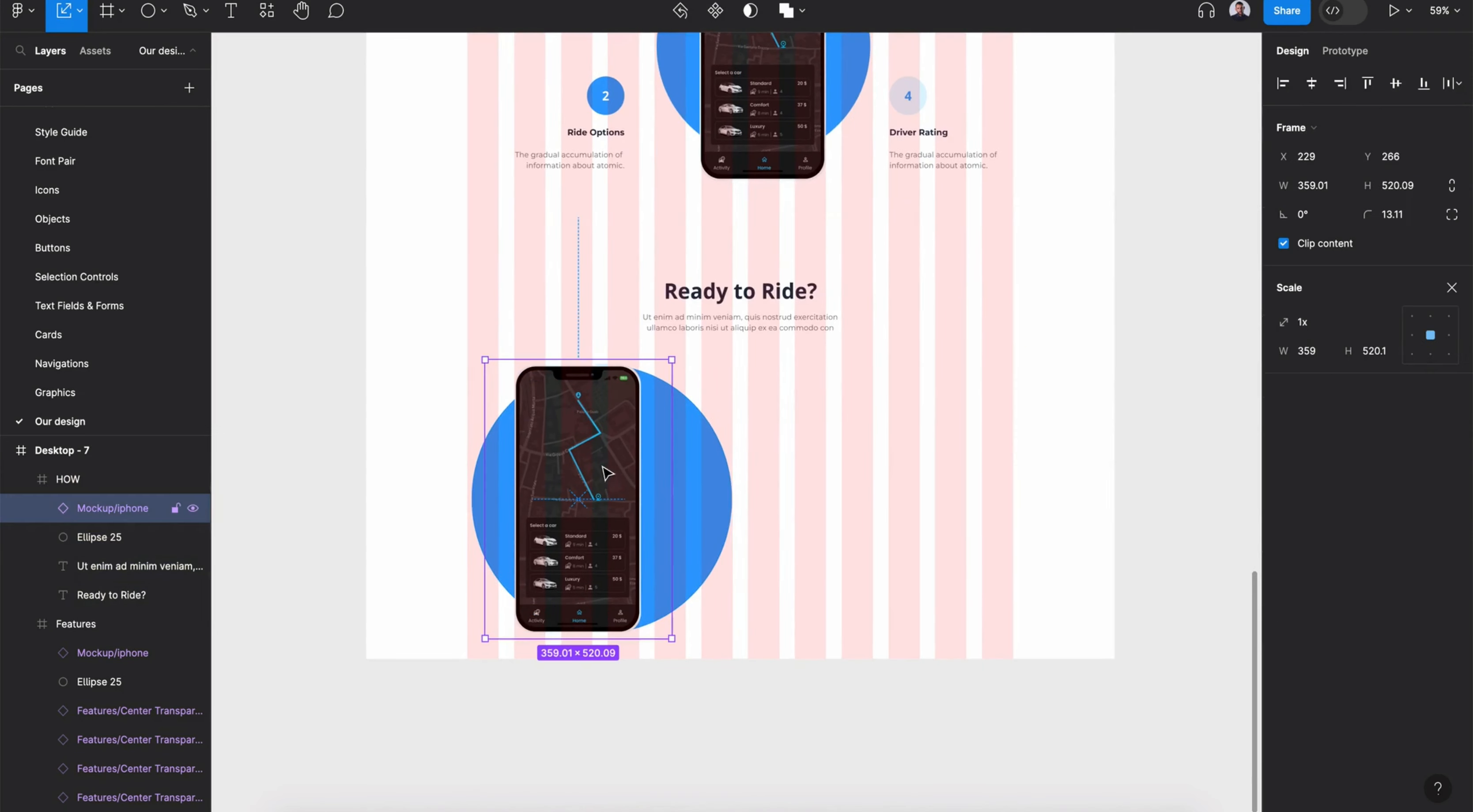
pyautogui.moveTo(585, 481); pyautogui.dragTo(628, 544)
pyautogui.moveTo(612, 611); pyautogui.dragTo(606, 507)
pyautogui.moveTo(679, 552); pyautogui.dragTo(649, 568)
pyautogui.moveTo(604, 483); pyautogui.dragTo(547, 482)
# - Duplicate the phone mockup, tilt the two phones in opposite directions and shrink the left one to about 224×325
pyautogui.press('super+d')
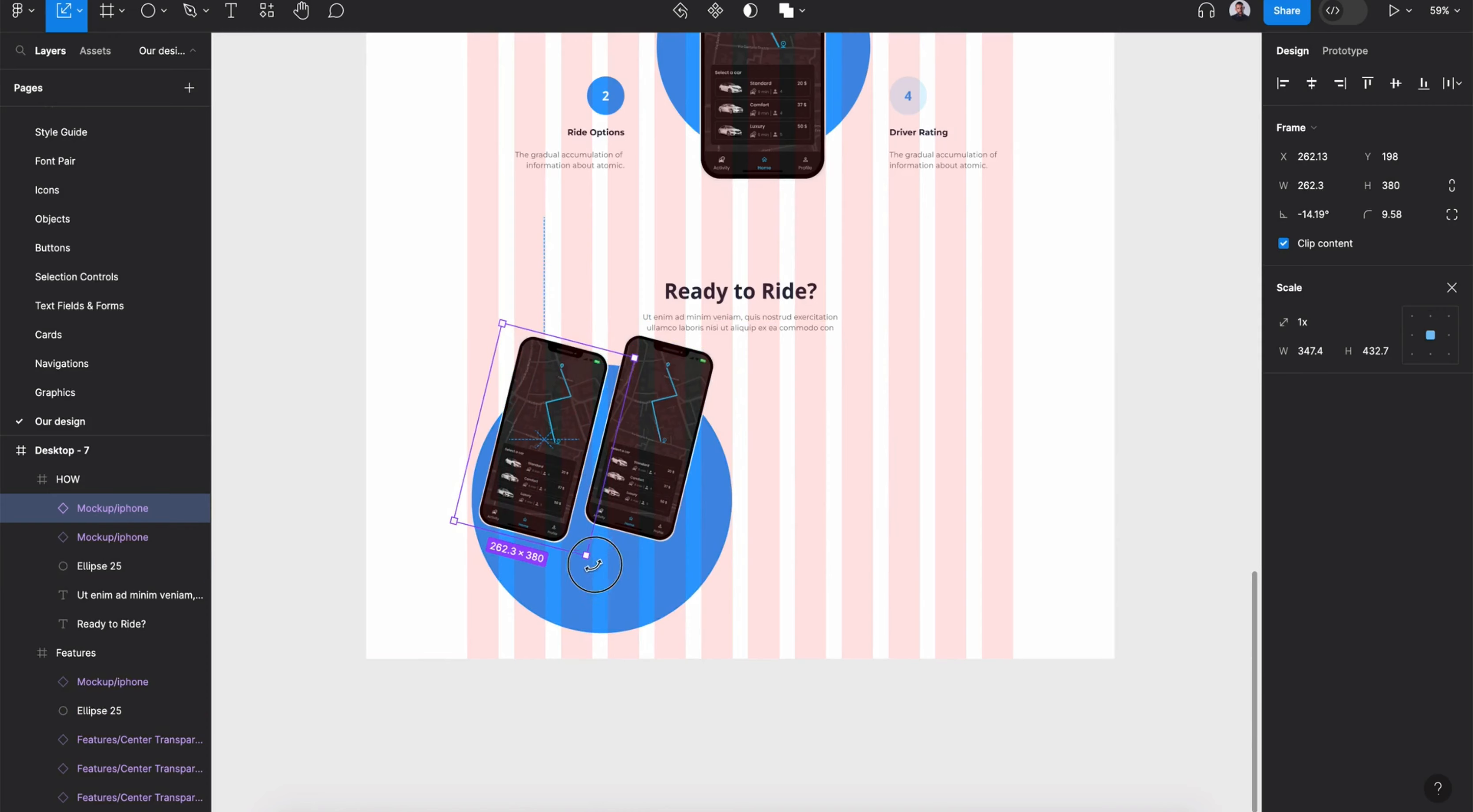
pyautogui.moveTo(595, 564); pyautogui.dragTo(639, 511)
pyautogui.moveTo(567, 461); pyautogui.dragTo(542, 528)
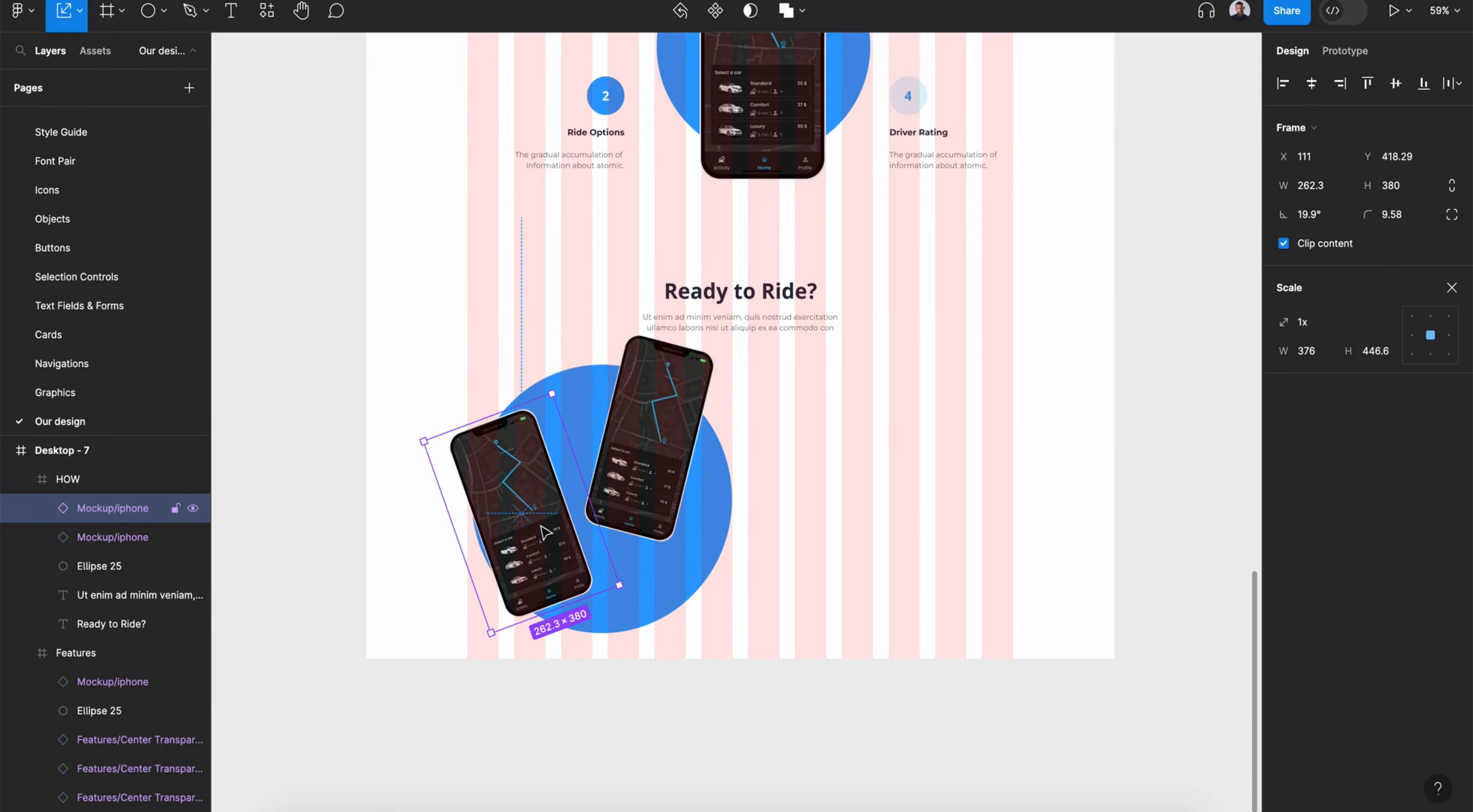
pyautogui.moveTo(552, 397); pyautogui.dragTo(544, 420)
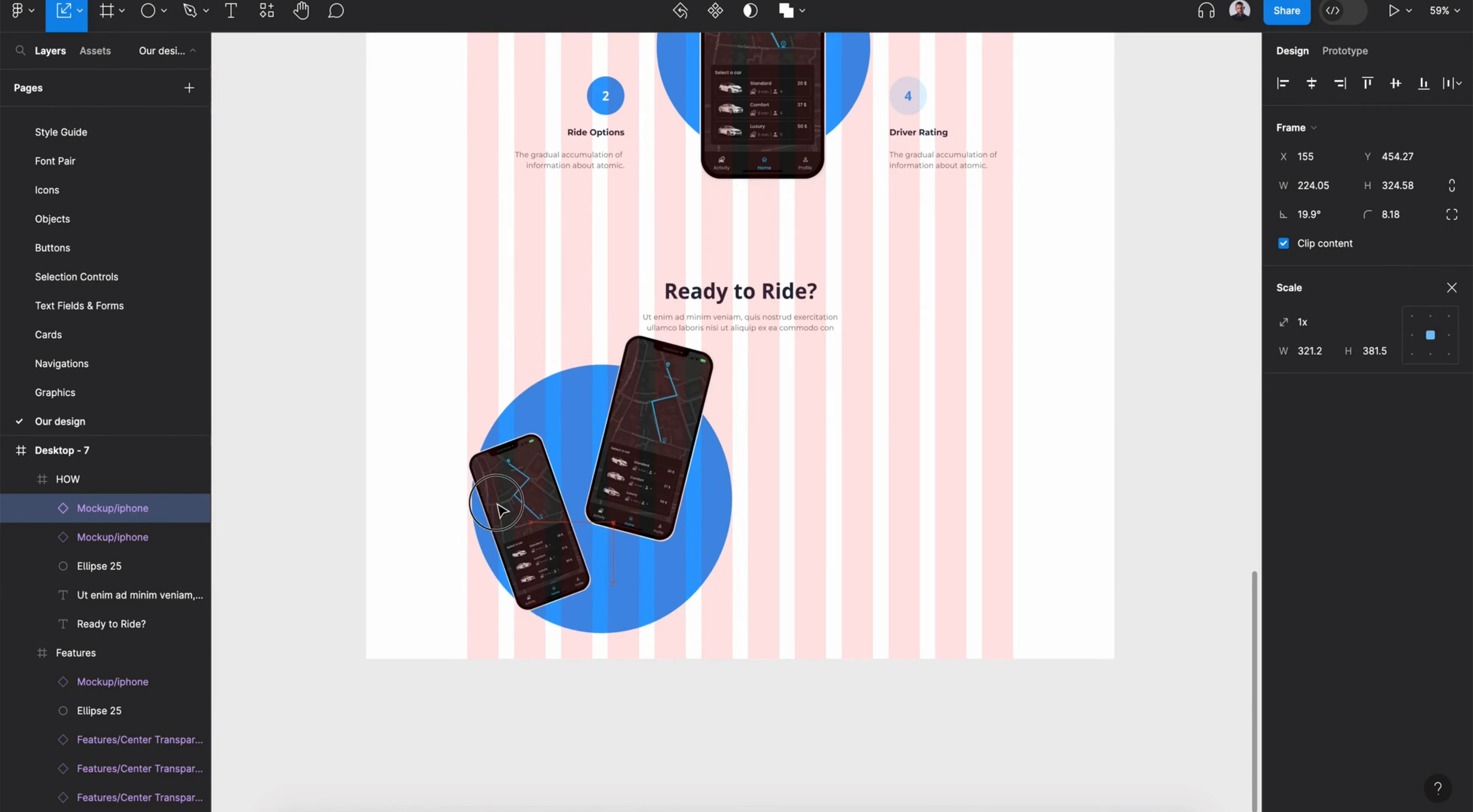
# - Group both phones with the circle and move the group down within the HOW section
pyautogui.click(761, 540)
pyautogui.click(614, 590)
pyautogui.keyDown('shift'); pyautogui.click(641, 512); pyautogui.keyUp('shift')
pyautogui.keyDown('shift'); pyautogui.click(517, 527); pyautogui.keyUp('shift')
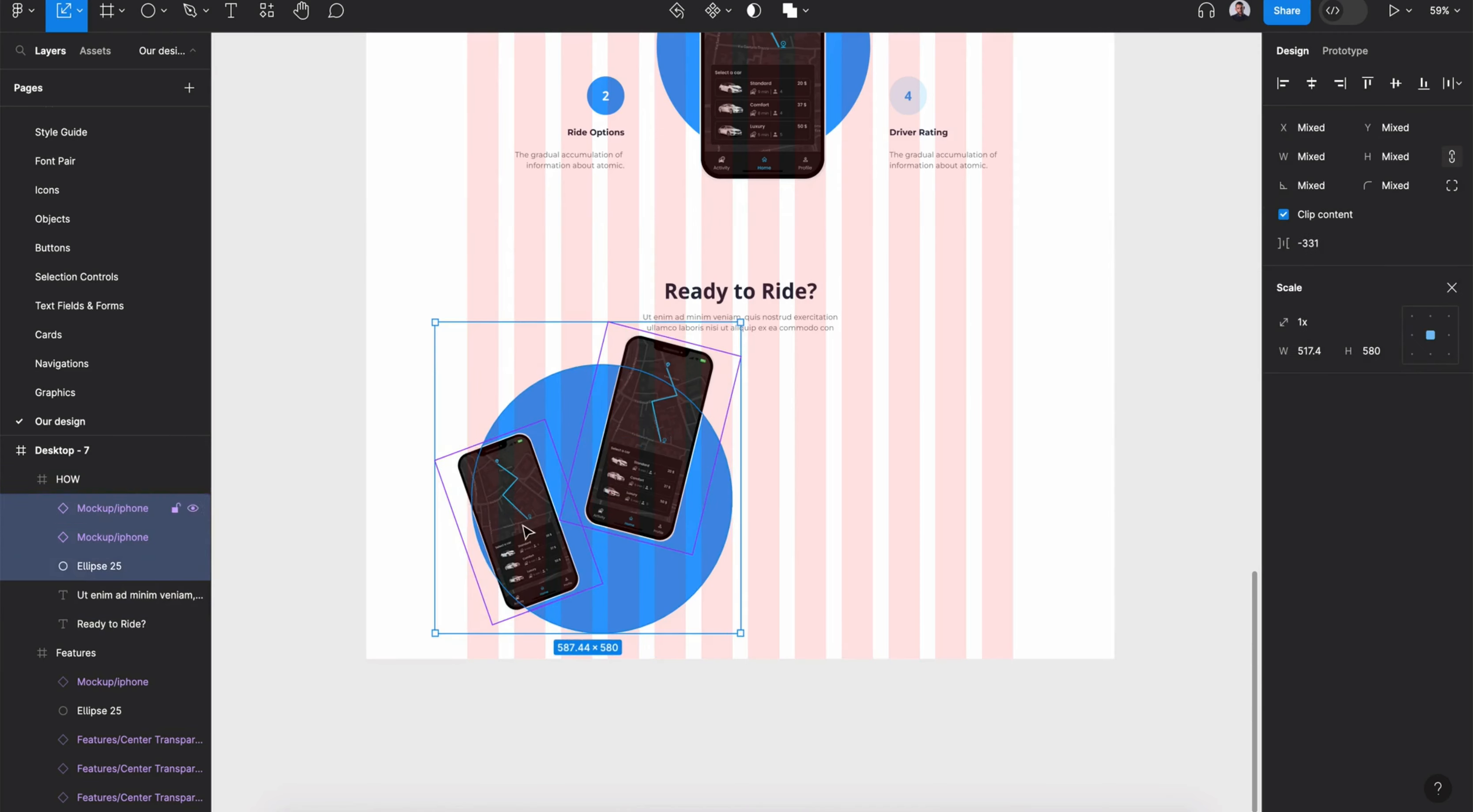
pyautogui.click(1451, 259)
pyautogui.hotkey('ctrl', 'g')
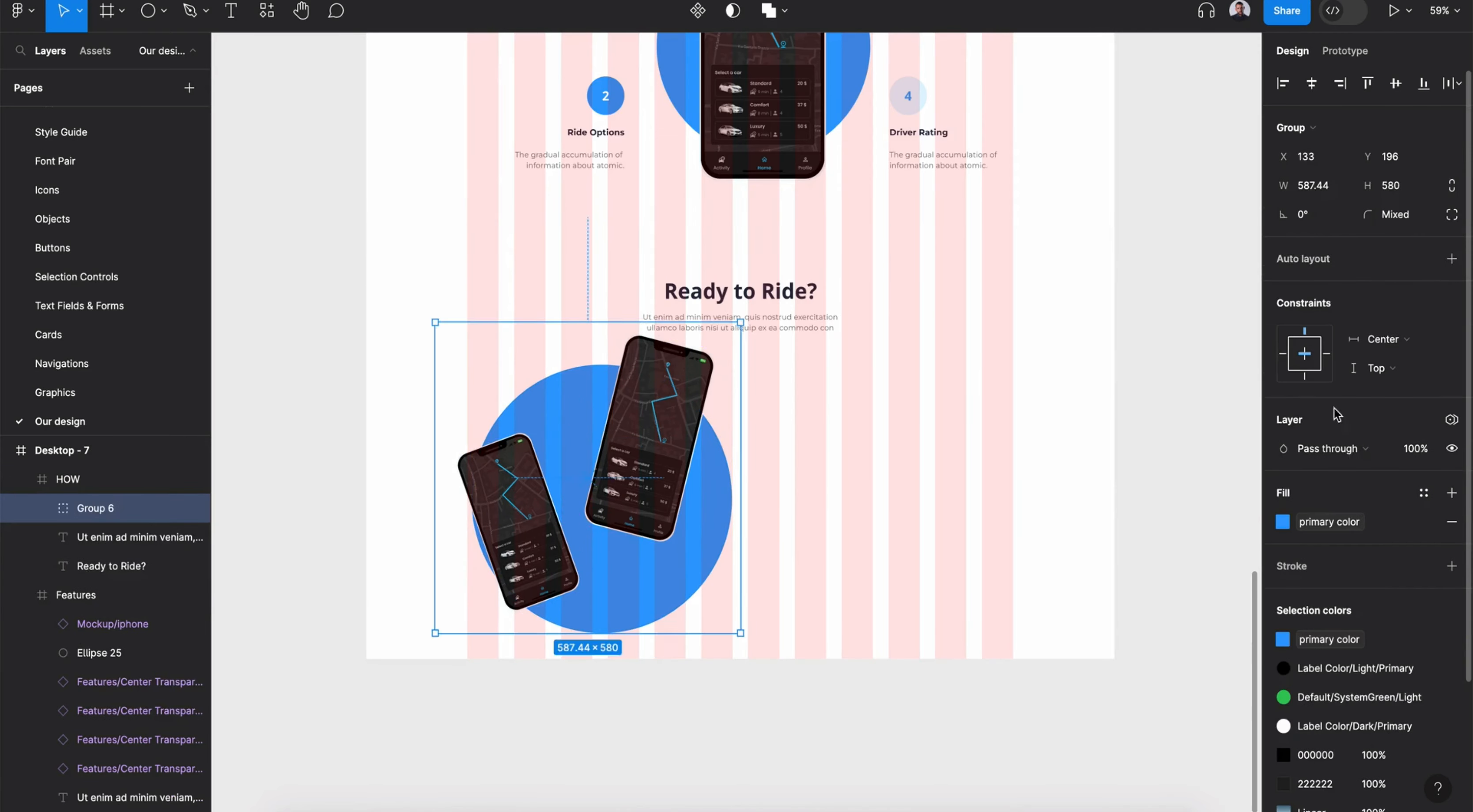
pyautogui.moveTo(655, 510); pyautogui.dragTo(655, 548)
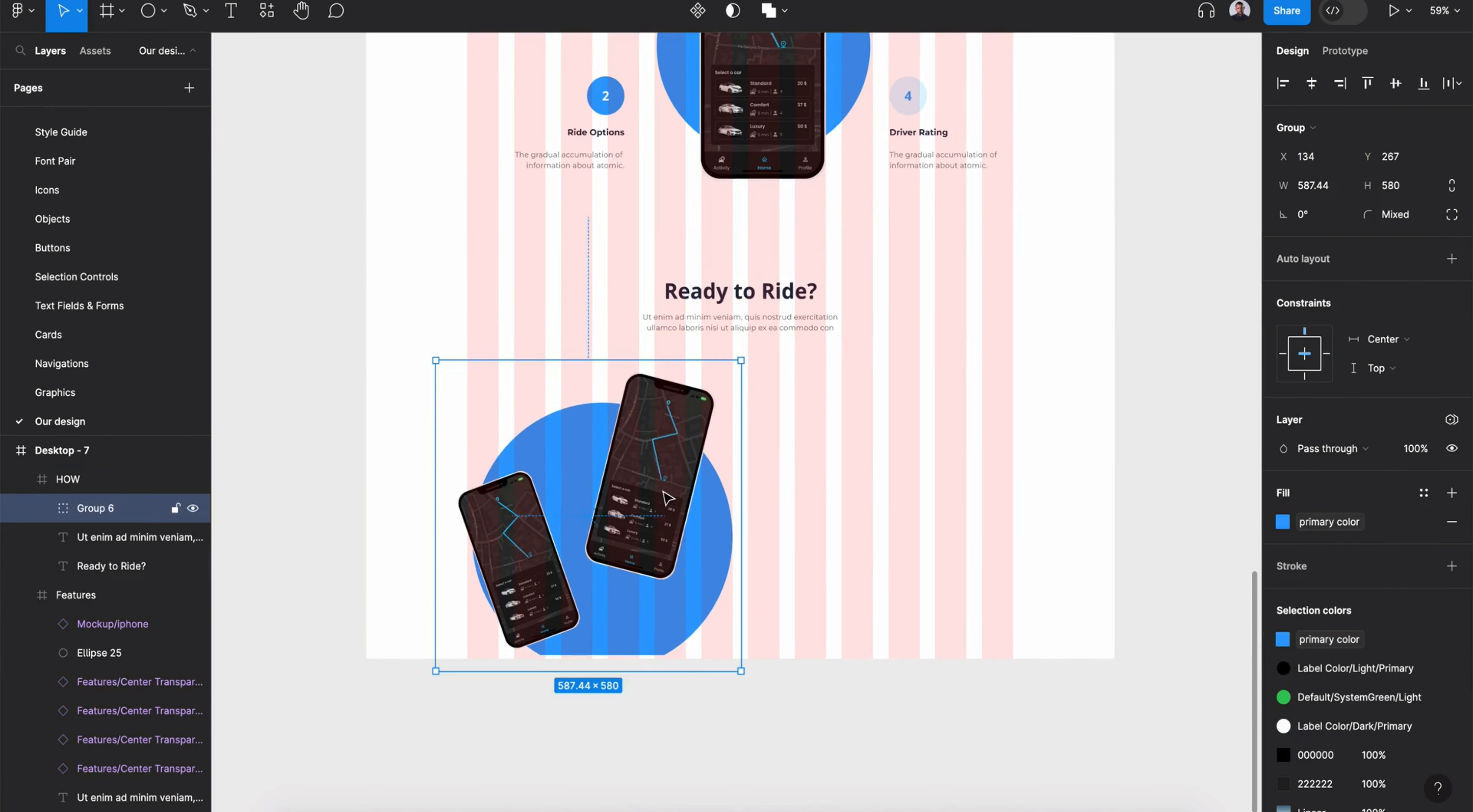
# - Extend the HOW section to about 954 high and add vertical auto layout to the Desktop - 7 frame
pyautogui.click(993, 460)
pyautogui.moveTo(843, 649); pyautogui.dragTo(837, 729)
pyautogui.click(90, 458)
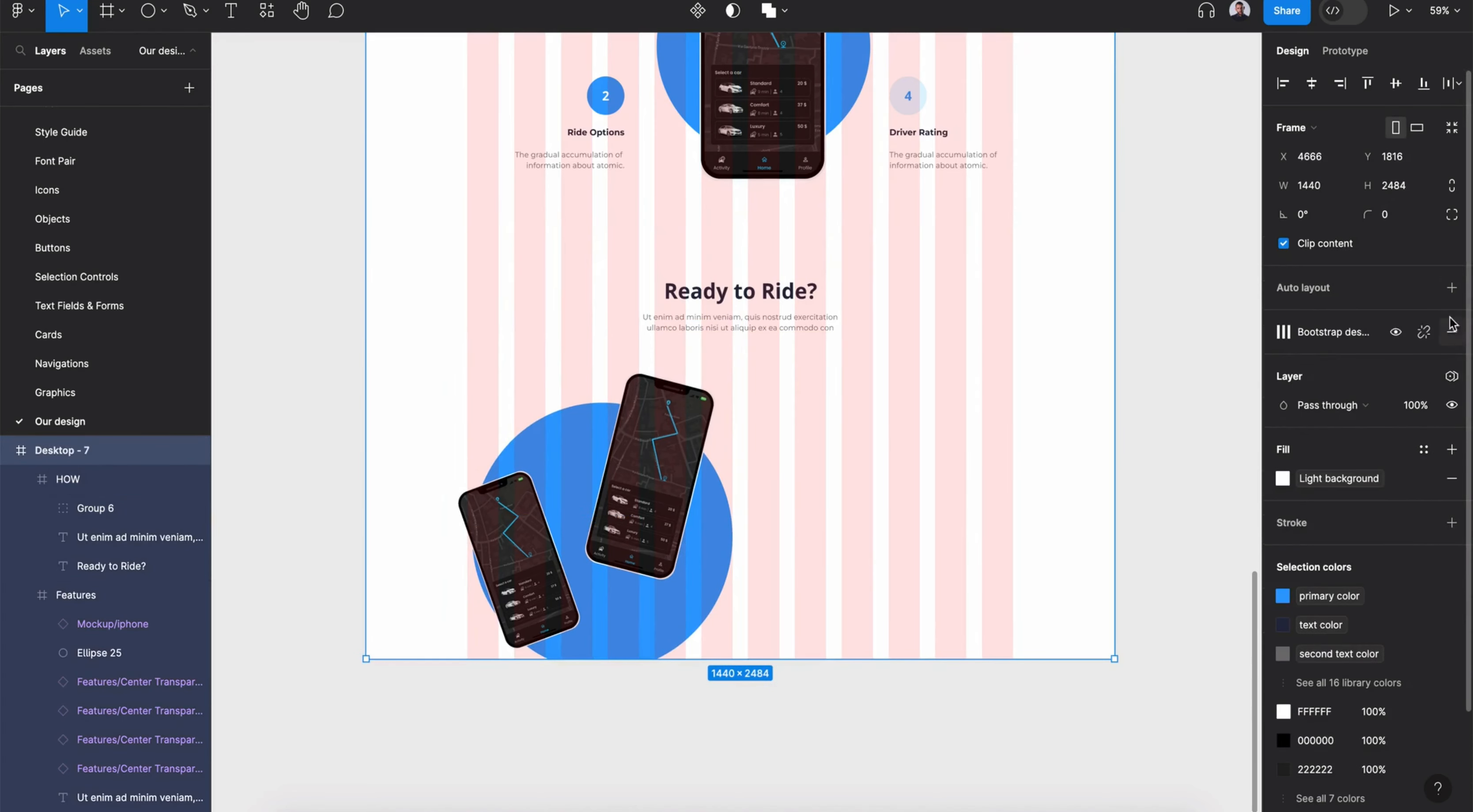
pyautogui.hotkey('shift', 'a')
# - Nudge the phone group slightly down inside the HOW section
pyautogui.click(730, 526)
pyautogui.click(660, 538)
pyautogui.moveTo(656, 533); pyautogui.dragTo(655, 542)
pyautogui.doubleClick(523, 589)
pyautogui.click(970, 542)
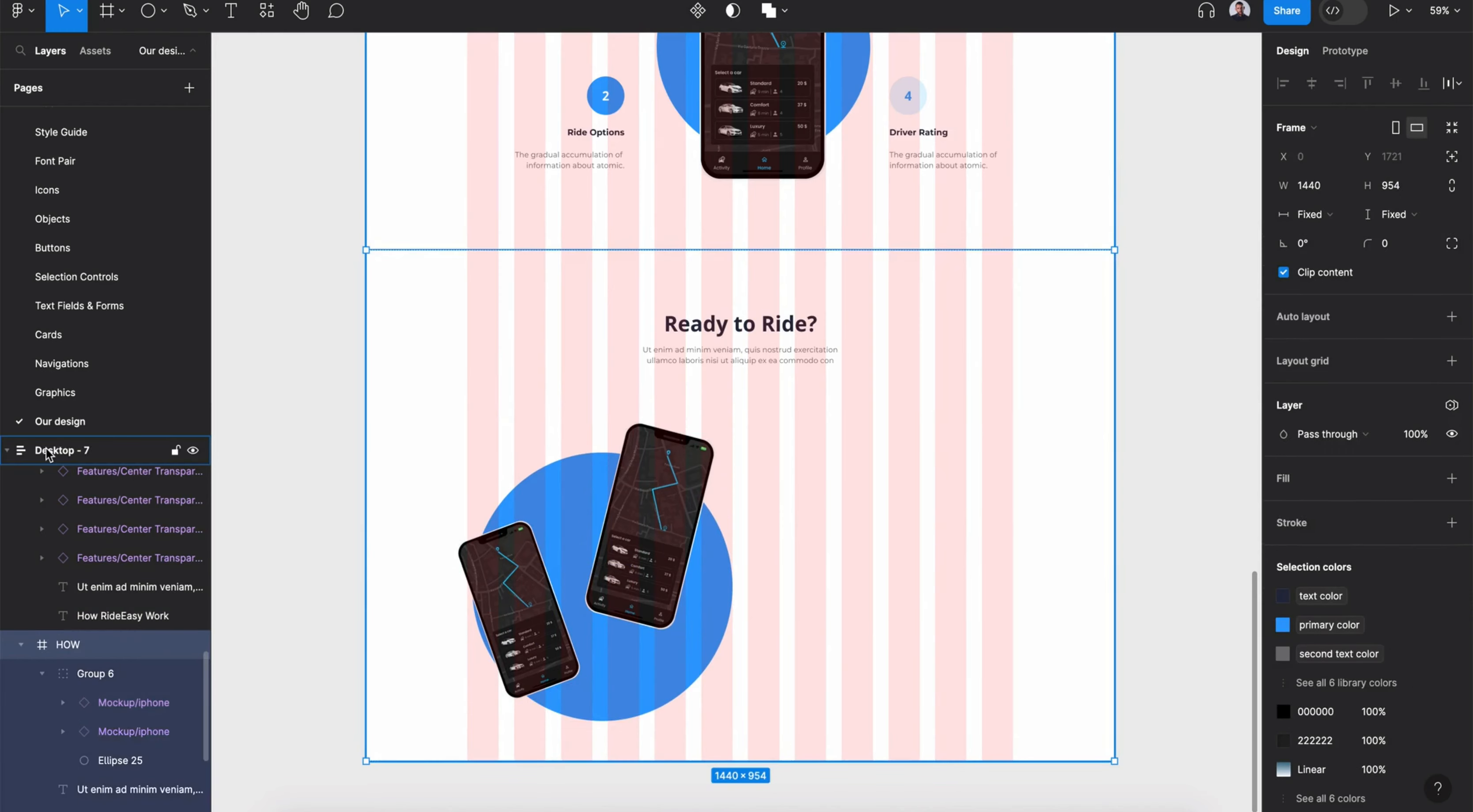
# - Insert an elevated feature card from the component library to the right of the phones
pyautogui.scroll(1, 848, 493)
pyautogui.hotkey('shift', 'i')
pyautogui.scroll(-8, 351, 308)
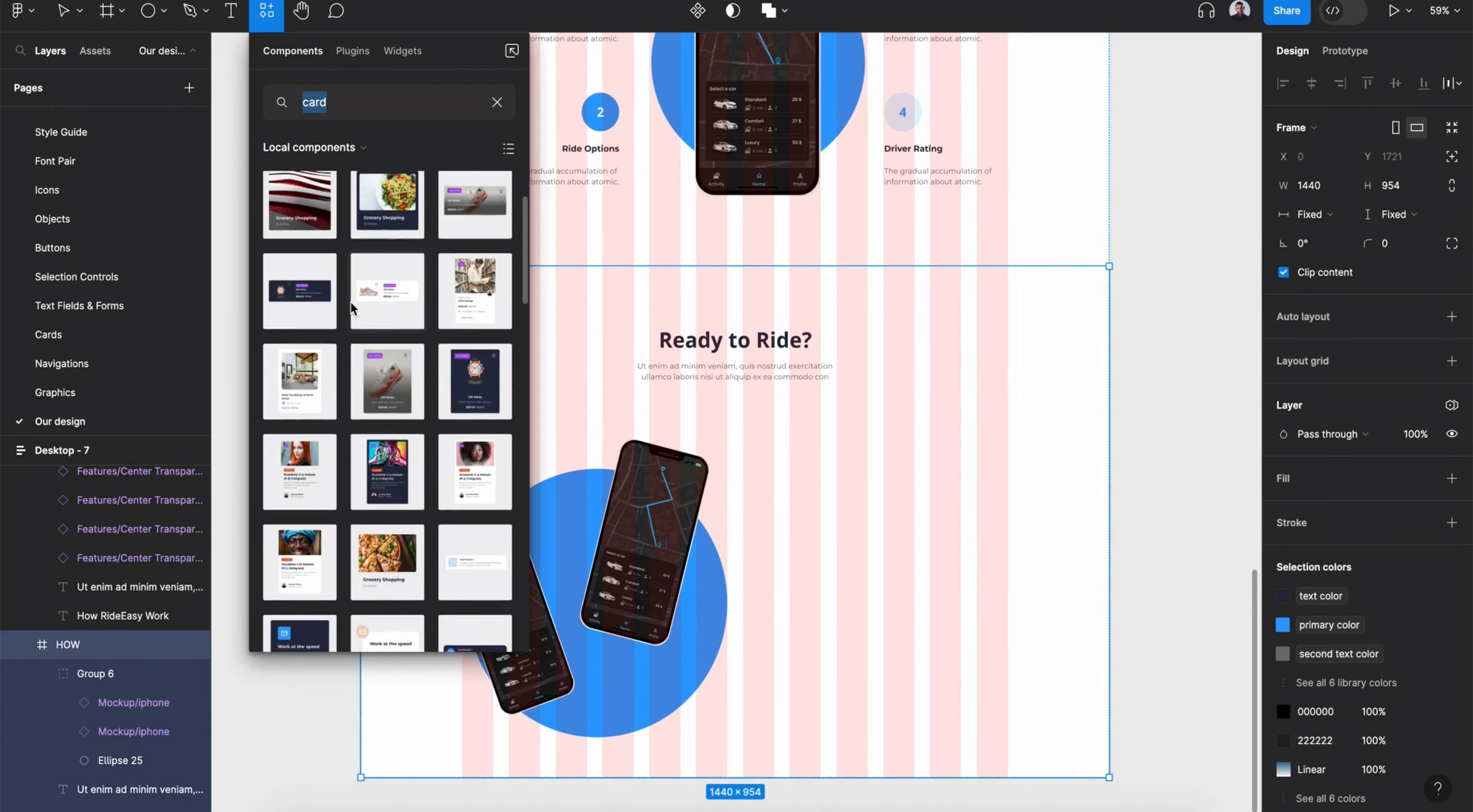
pyautogui.moveTo(296, 405); pyautogui.dragTo(820, 526)
pyautogui.scroll(-4, 819, 544)
pyautogui.click(582, 355)
pyautogui.click(836, 428)
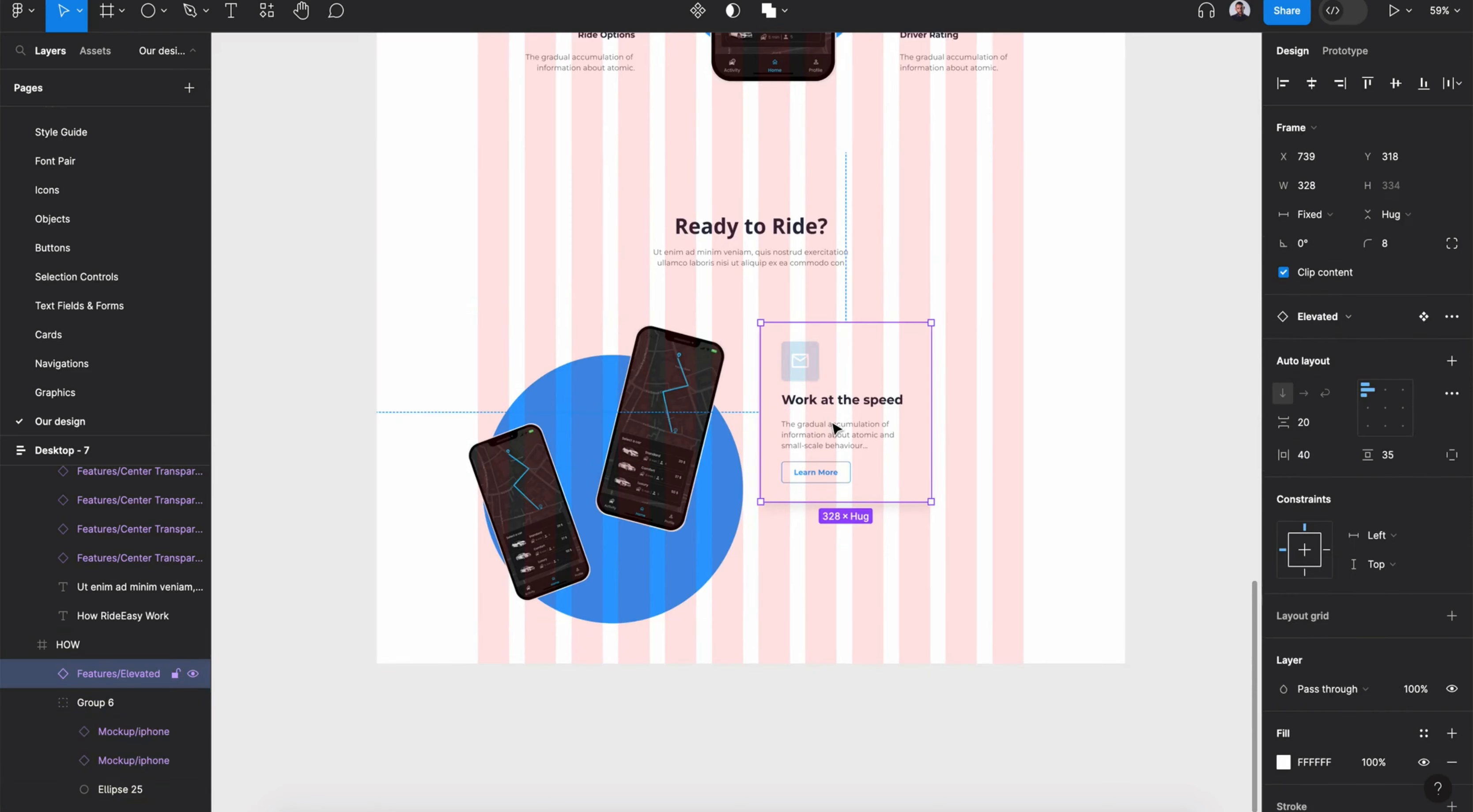
# - Hide the layout grid and switch the feature card to its Transparent variant
pyautogui.click(107, 457)
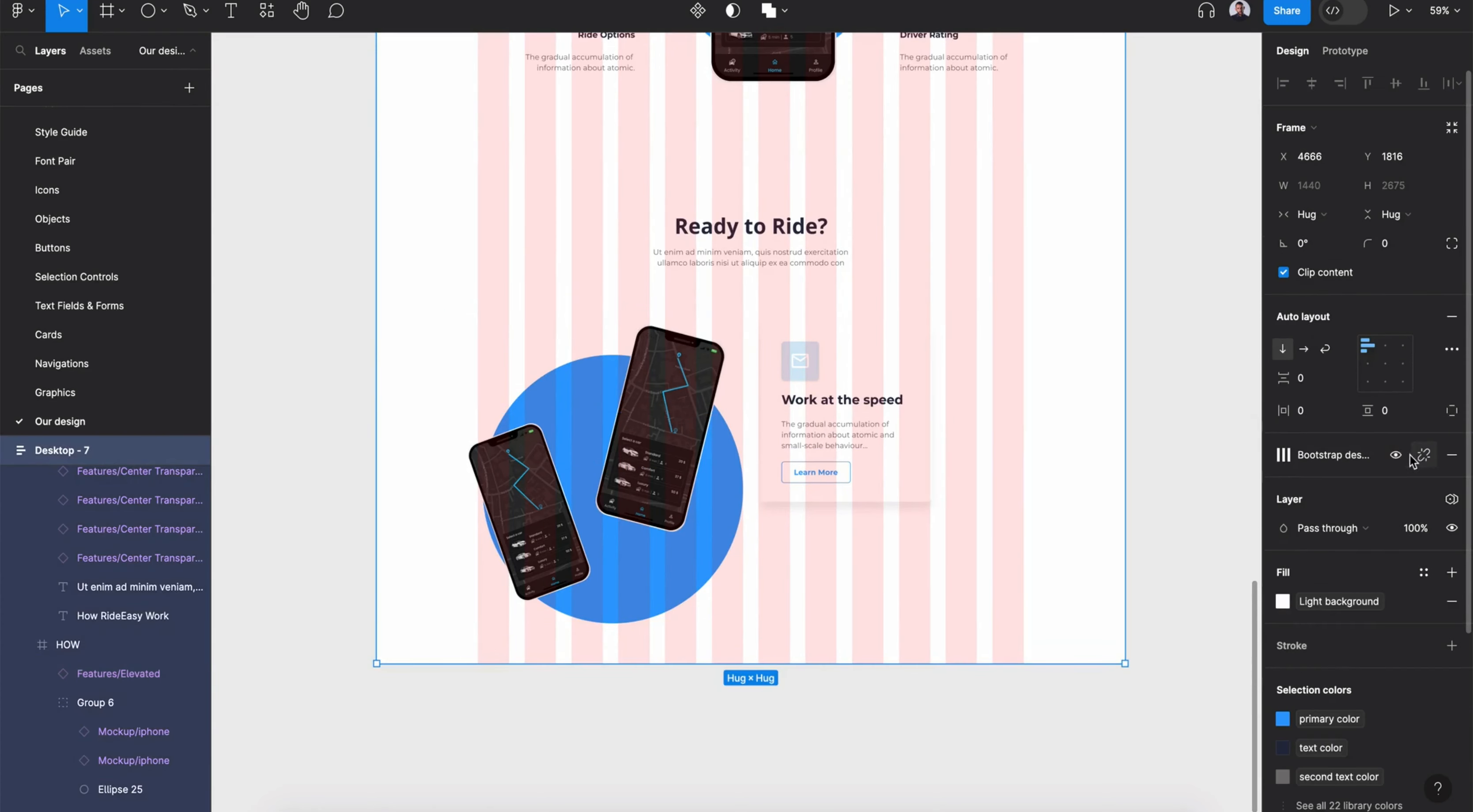
pyautogui.click(1396, 455)
pyautogui.doubleClick(843, 389)
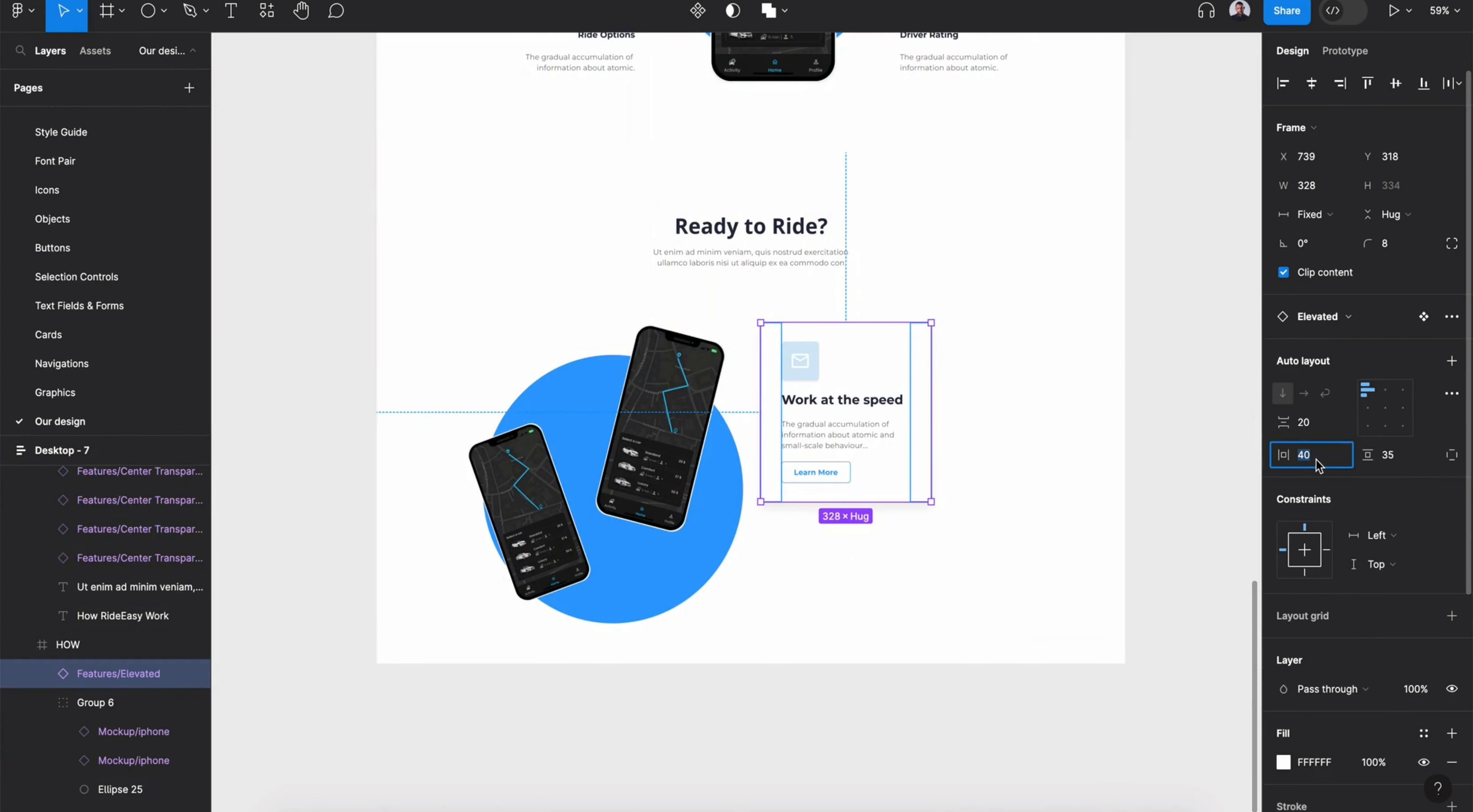
pyautogui.click(1338, 316)
pyautogui.scroll(-5, 1332, 541)
pyautogui.click(1326, 635)
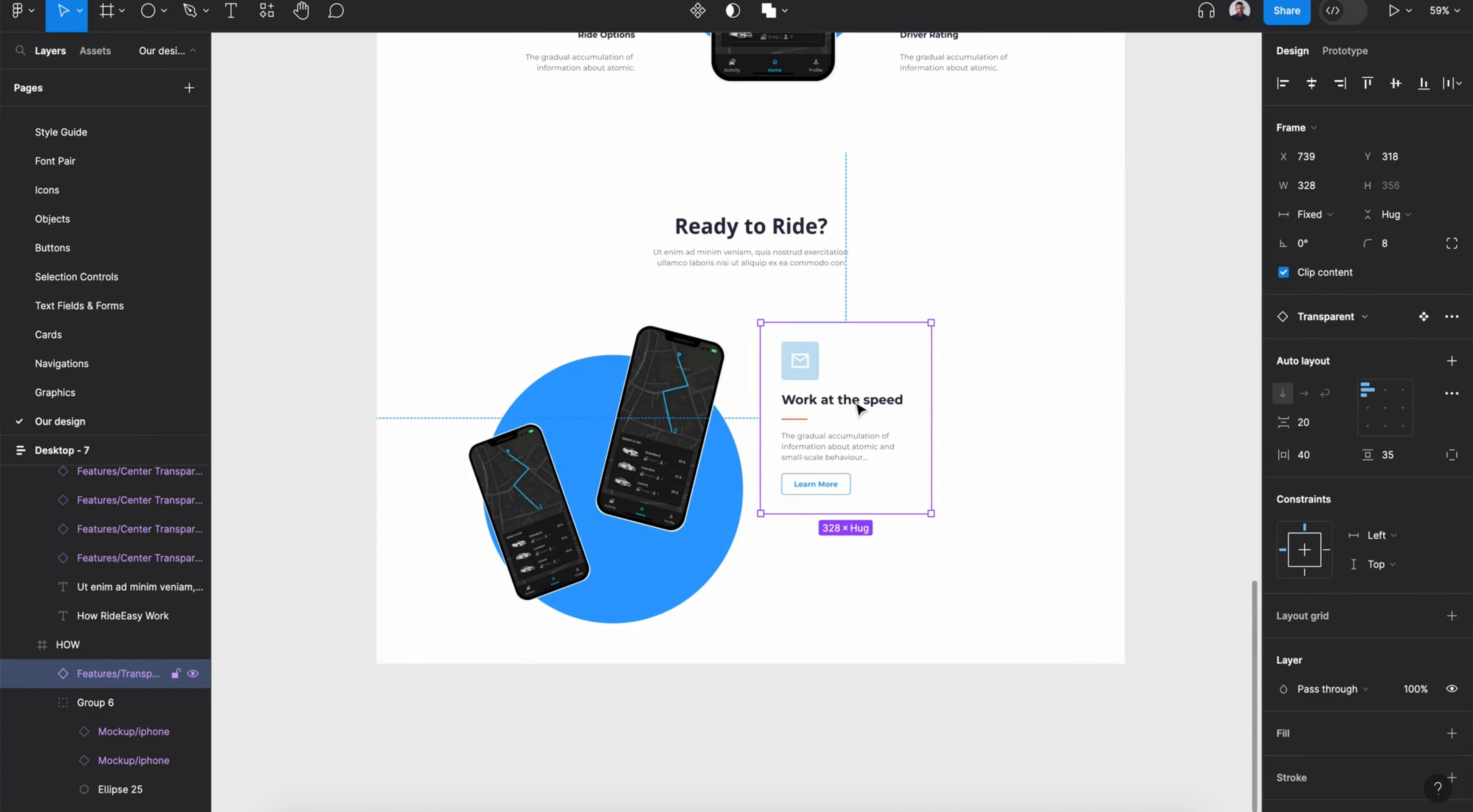
# - Delete the divider line and the Learn More button from the feature card
pyautogui.doubleClick(794, 421)
pyautogui.click(924, 472)
pyautogui.doubleClick(832, 492)
pyautogui.click(906, 484)
pyautogui.click(1452, 317)
pyautogui.click(1384, 352)
pyautogui.doubleClick(823, 496)
pyautogui.press('Delete')
pyautogui.doubleClick(790, 419)
pyautogui.press('Delete')
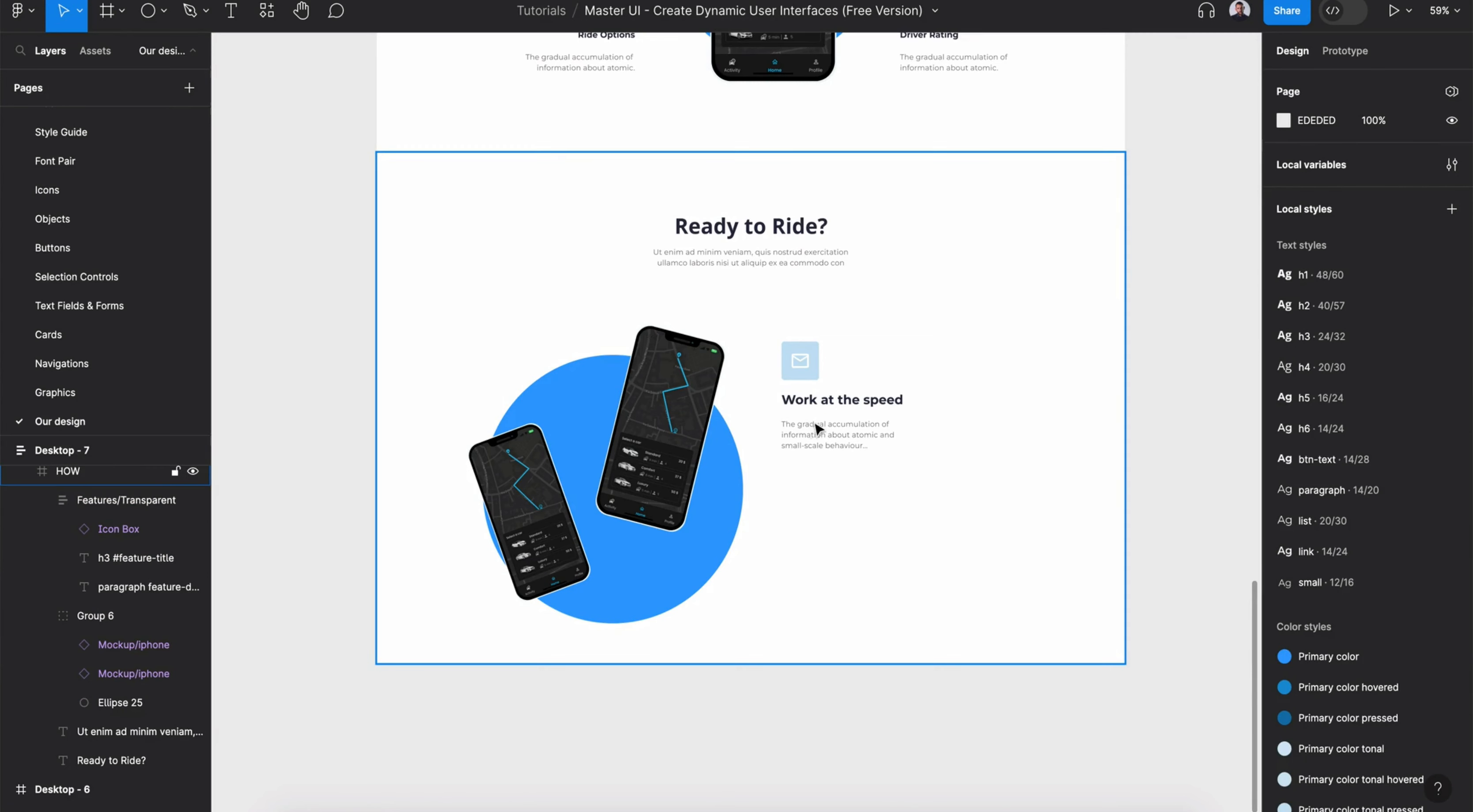
# - Apply library color styles to the card's title and paragraph text
pyautogui.click(818, 429)
pyautogui.doubleClick(868, 403)
pyautogui.click(1424, 405)
pyautogui.scroll(-1, 1120, 616)
pyautogui.click(1121, 622)
pyautogui.click(1341, 436)
pyautogui.click(1126, 629)
pyautogui.click(885, 446)
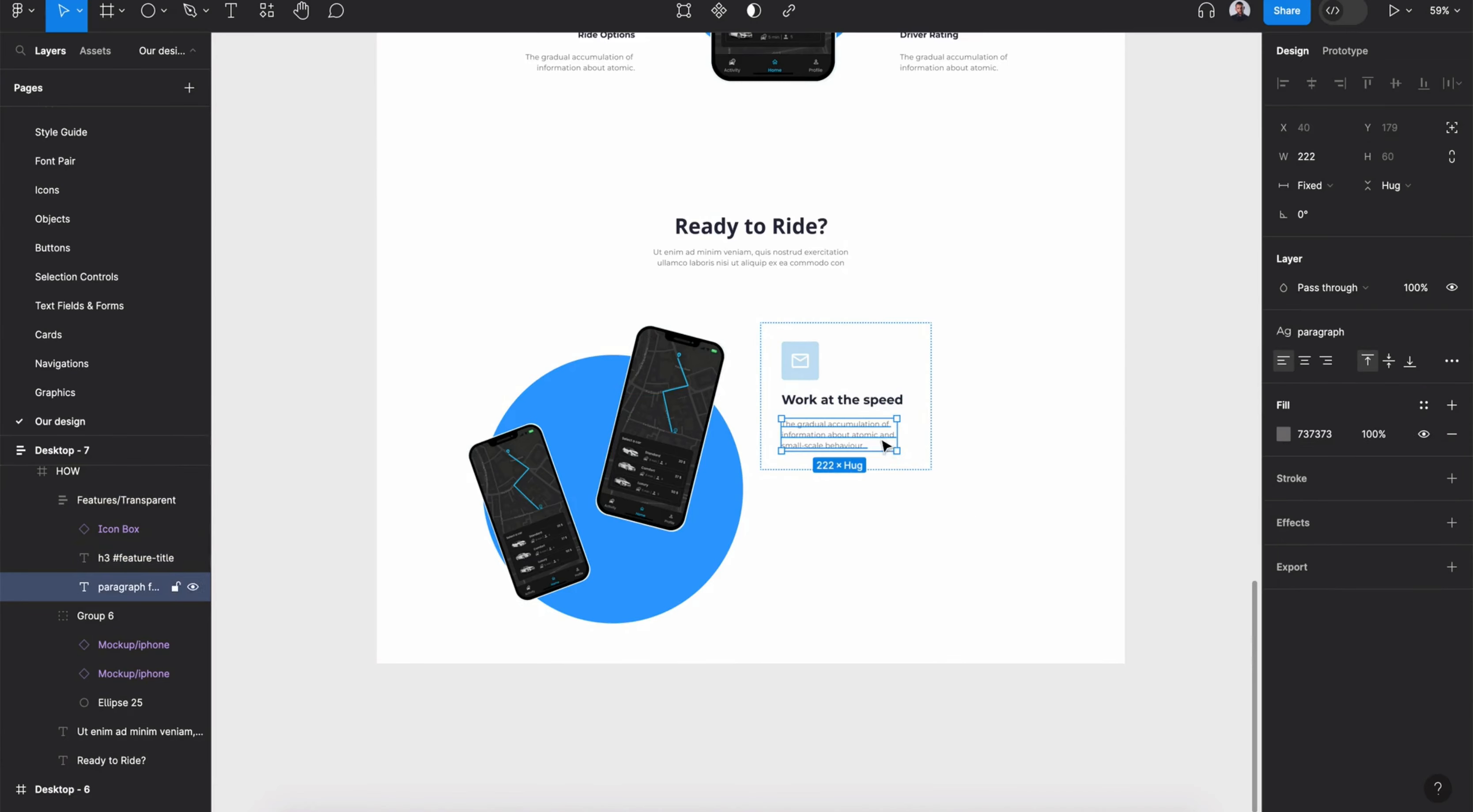
pyautogui.click(1416, 409)
pyautogui.click(1122, 652)
# - Recolor the card's email icon with the primary color style
pyautogui.doubleClick(812, 369)
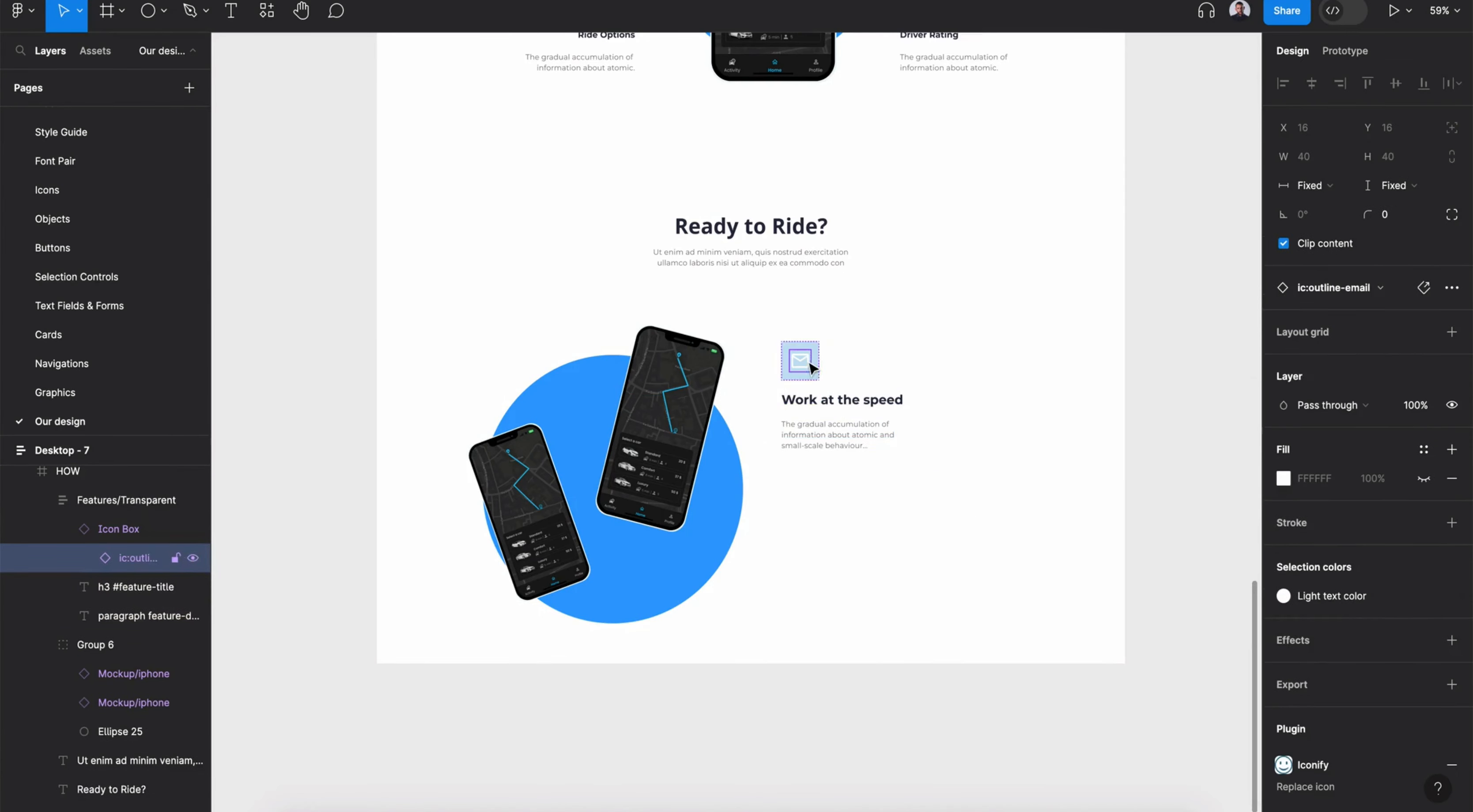
pyautogui.click(1353, 595)
pyautogui.click(1177, 575)
pyautogui.click(818, 356)
pyautogui.click(1427, 660)
pyautogui.click(1139, 793)
# - Retitle the card Real-time Tracking and apply the h5 text style to it
pyautogui.doubleClick(870, 401)
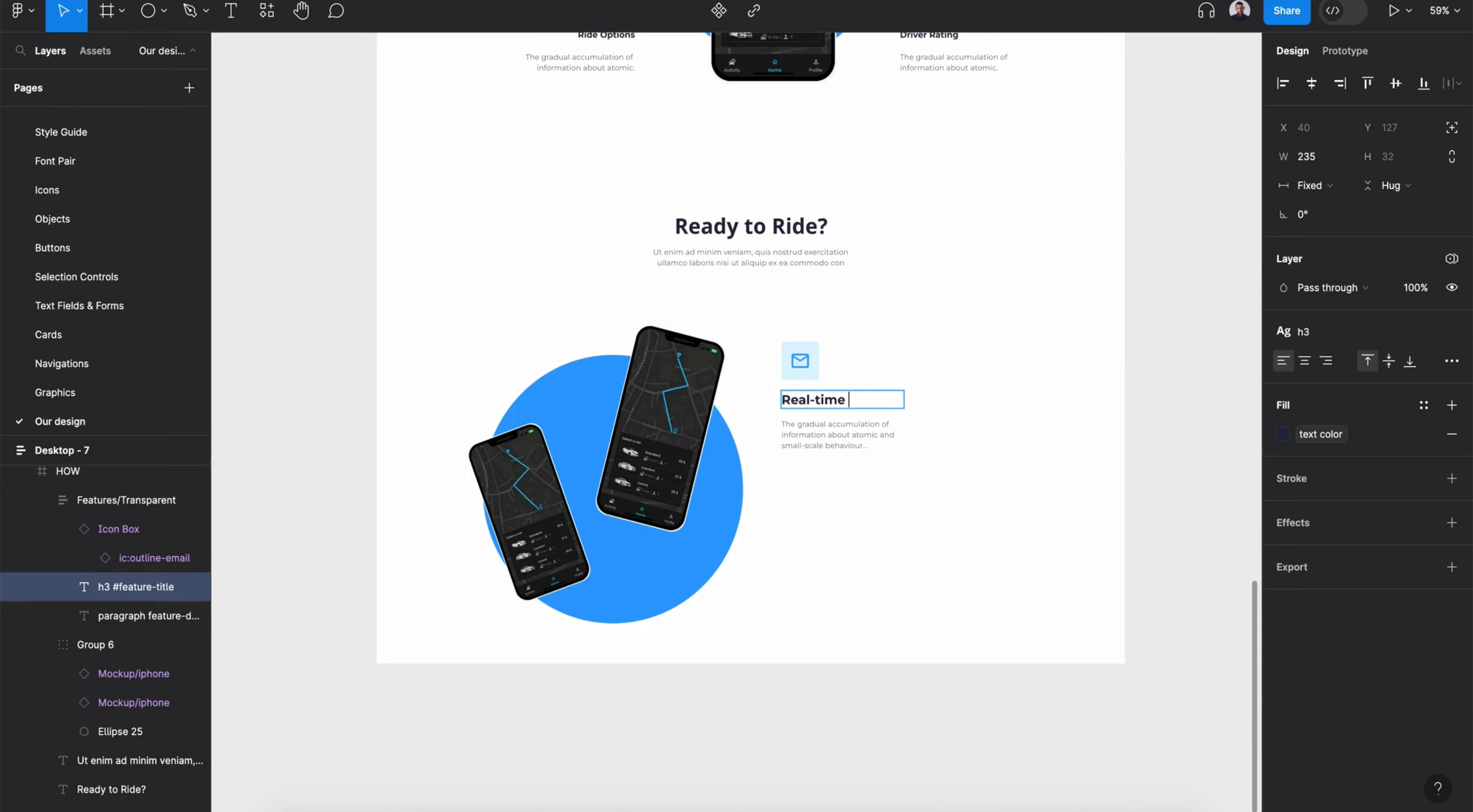
pyautogui.press('Escape')
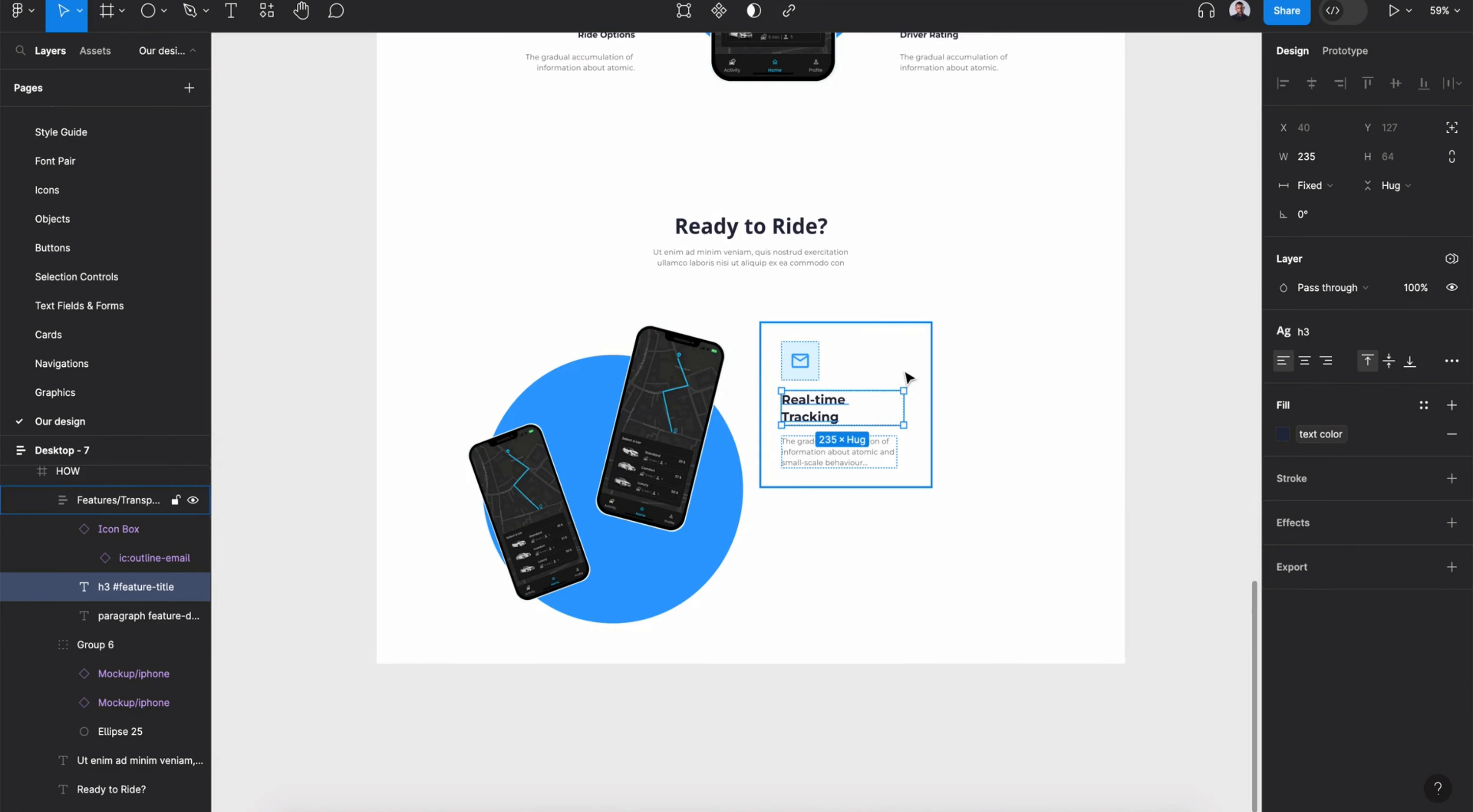
pyautogui.click(1352, 334)
pyautogui.scroll(3, 1366, 572)
pyautogui.click(1293, 559)
pyautogui.scroll(2, 895, 468)
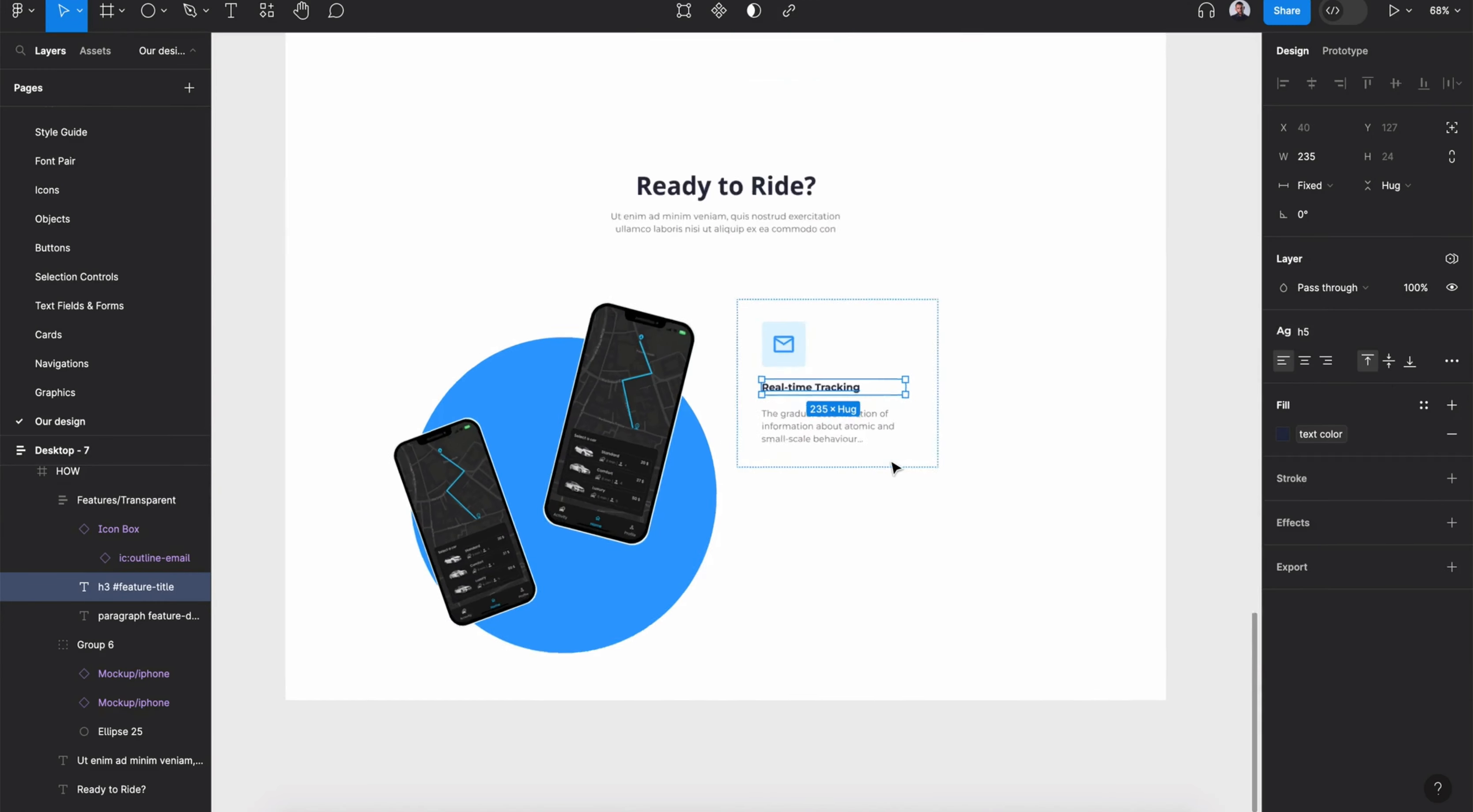
# - Set the feature card's horizontal padding to 0
pyautogui.scroll(1, 895, 468)
pyautogui.click(879, 421)
pyautogui.click(928, 407)
pyautogui.click(1302, 410)
pyautogui.write('0')
pyautogui.press('Return')
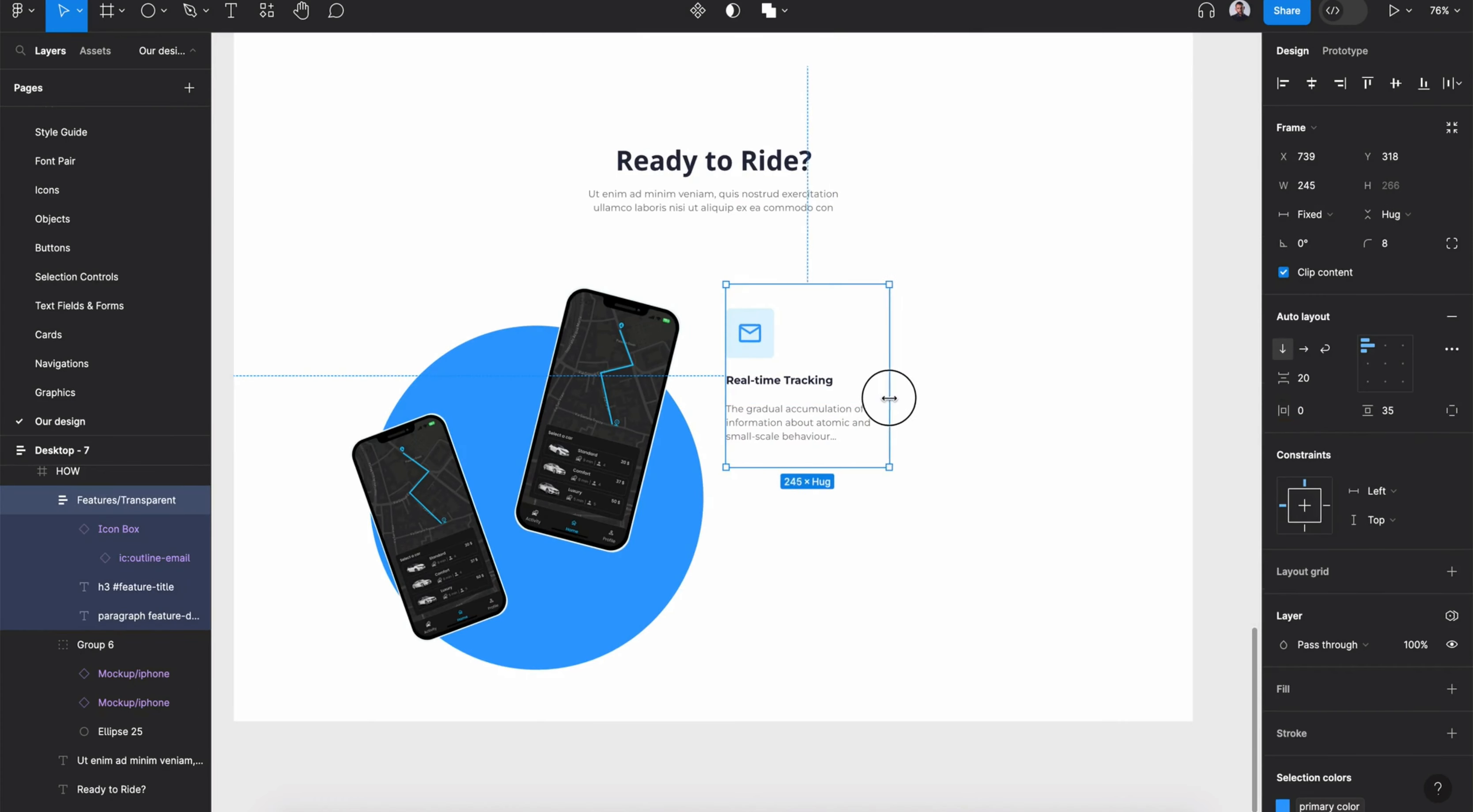
# - Duplicate the feature card twice, placing one copy to its right and one below it
pyautogui.moveTo(797, 428); pyautogui.dragTo(957, 398)
pyautogui.click(64, 455)
pyautogui.hotkey('ctrl', 'g')
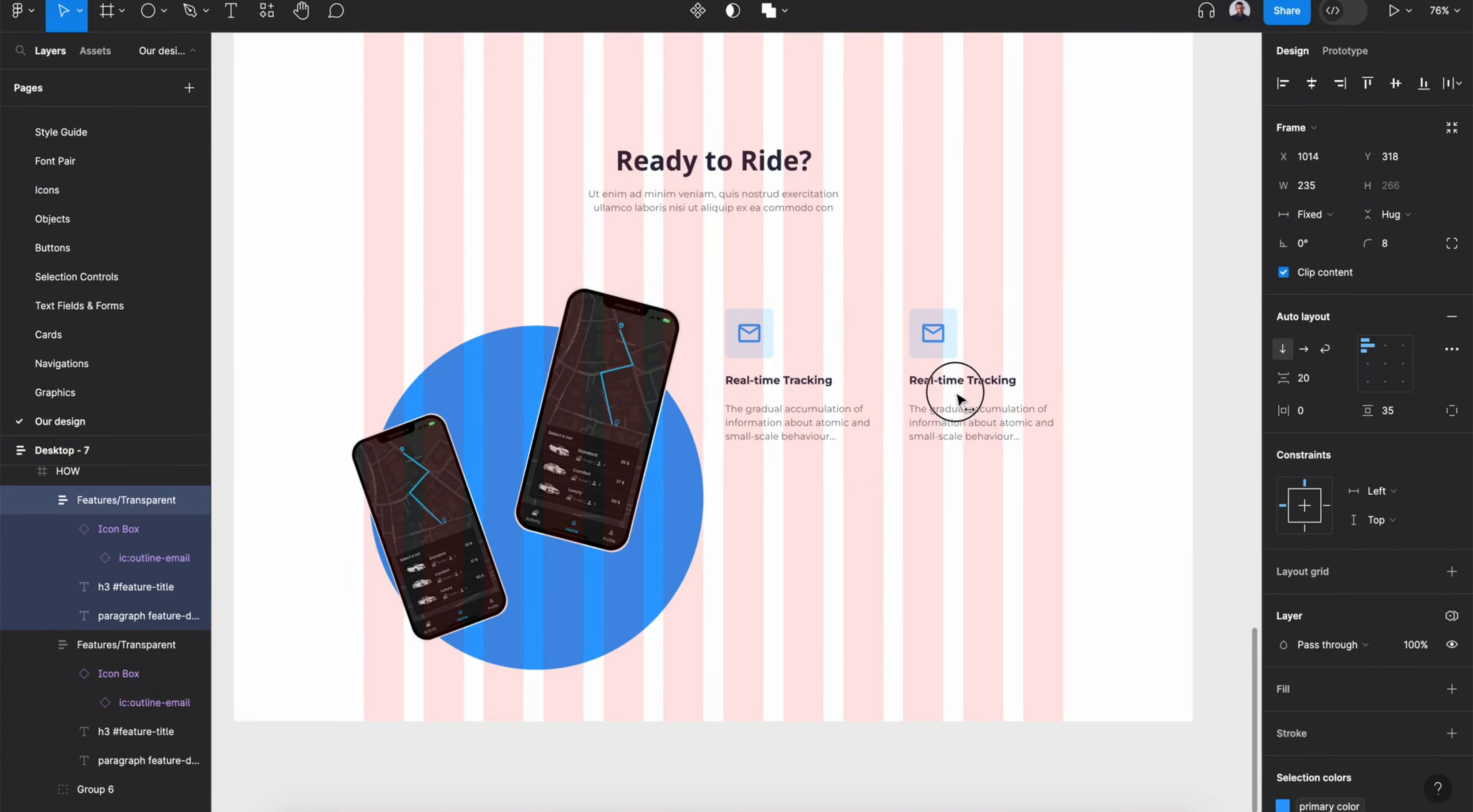
pyautogui.moveTo(881, 431); pyautogui.dragTo(758, 555)
# - Scale the phone group down to about 0.84x with the Scale tool
pyautogui.click(674, 601)
pyautogui.press('k')
pyautogui.moveTo(696, 651); pyautogui.dragTo(653, 606)
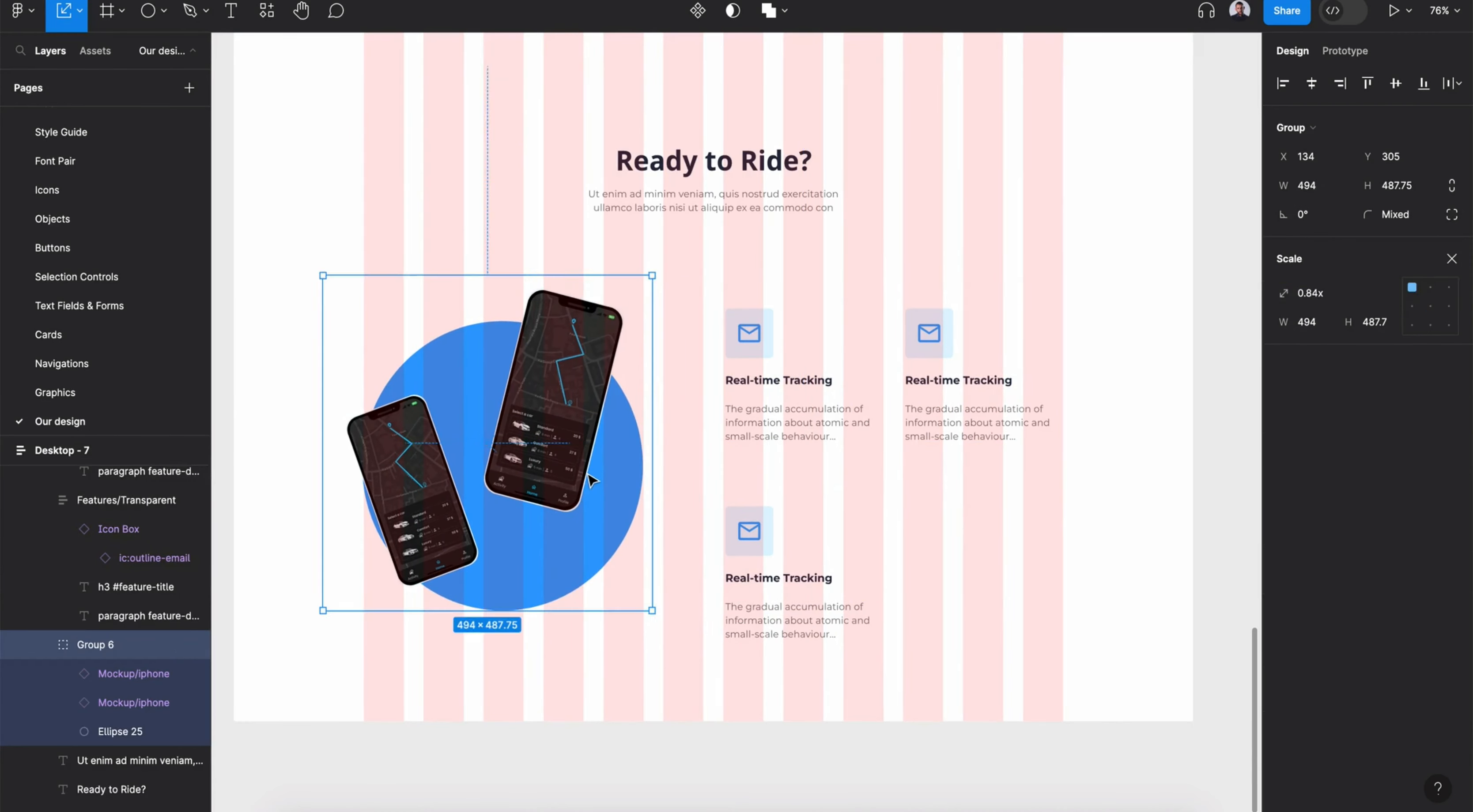
# - Hide the layout grid on the Desktop - 7 frame
pyautogui.click(77, 451)
pyautogui.click(1448, 321)
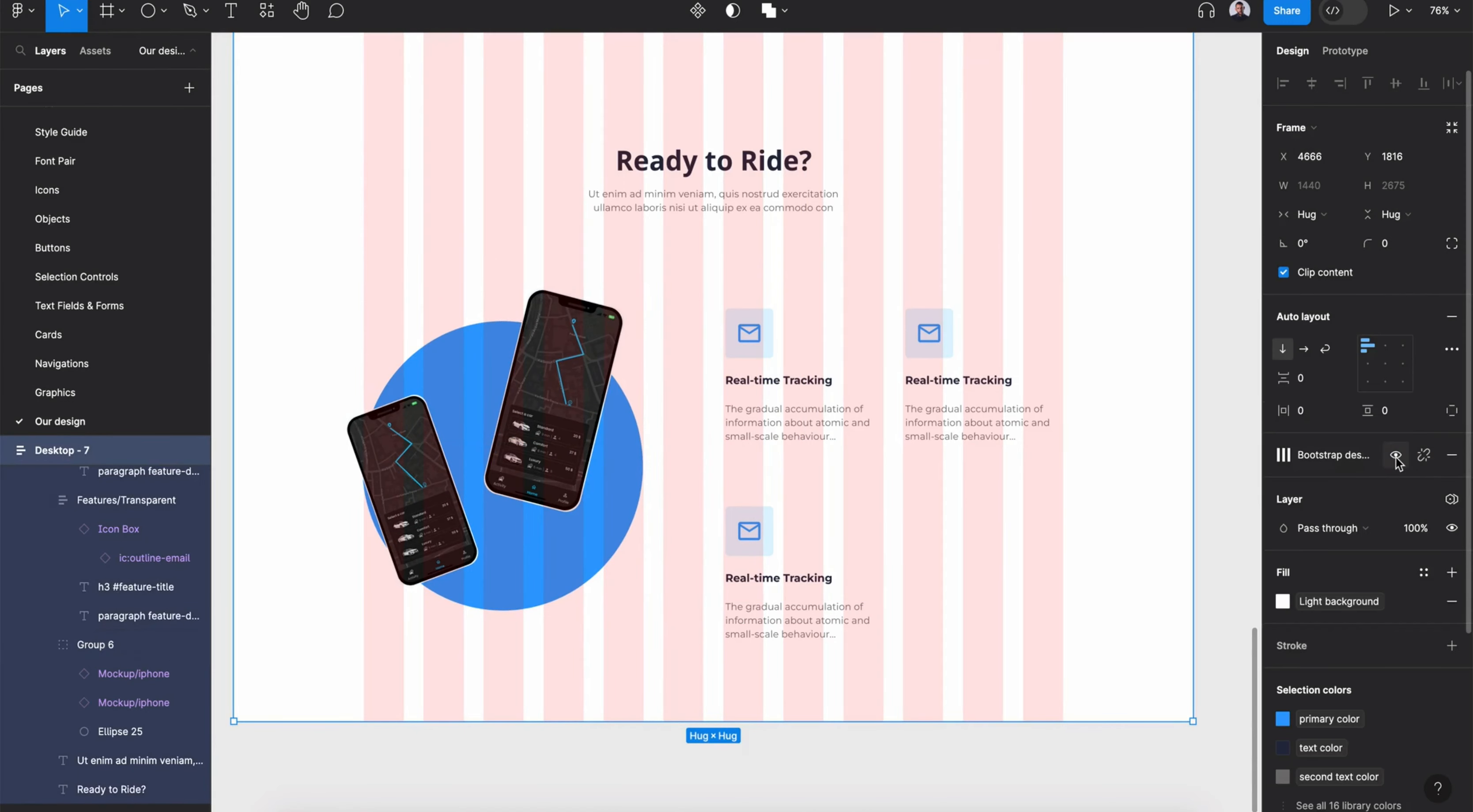
pyautogui.click(1396, 457)
# - Rename the second card's title to Secure Payment
pyautogui.click(942, 381)
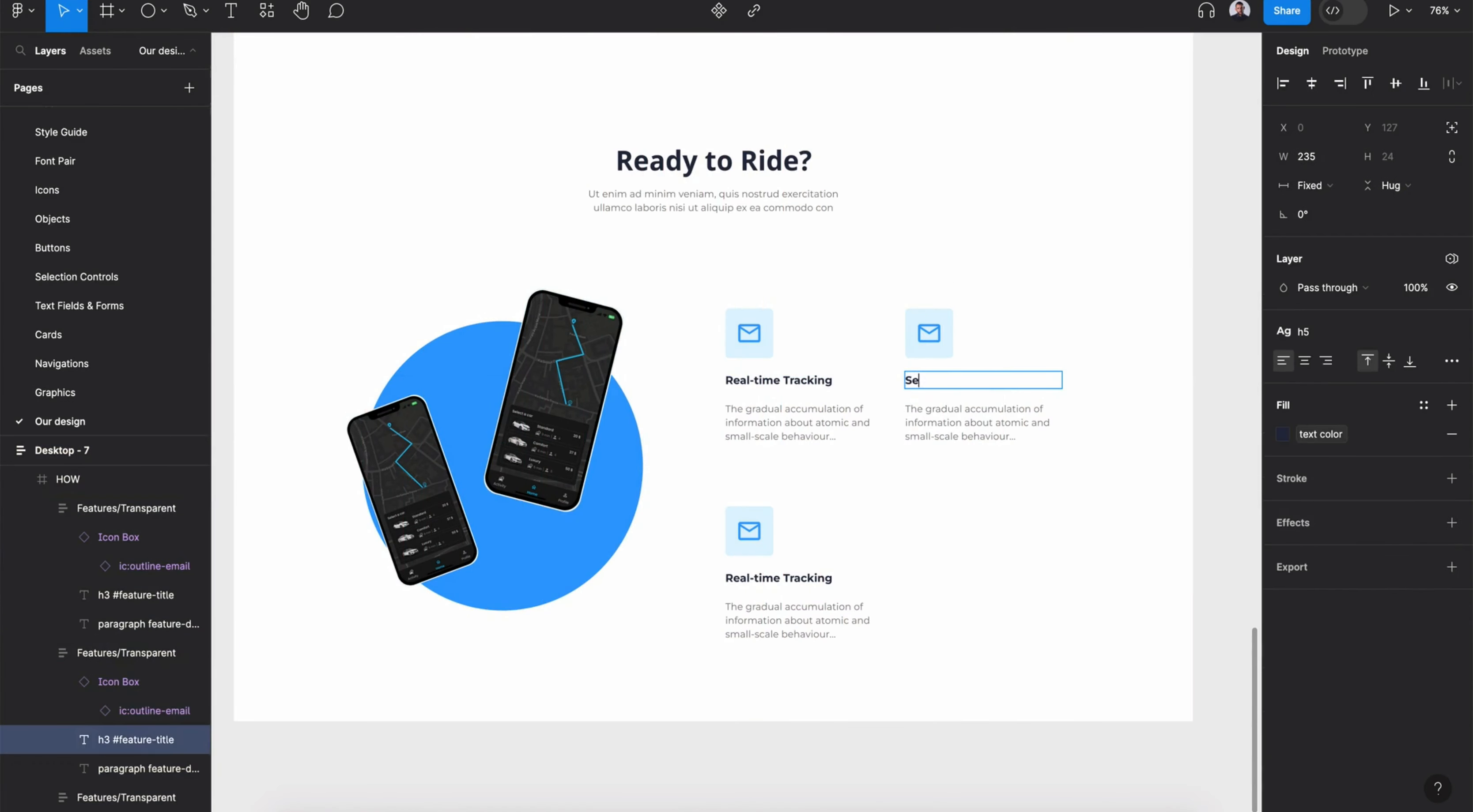
pyautogui.rightClick(957, 381)
pyautogui.click(983, 396)
# - Swap the Secure Payment card's icon for the ic:baseline-payment card icon from the local icon components
pyautogui.click(938, 347)
pyautogui.doubleClick(938, 343)
pyautogui.click(1354, 287)
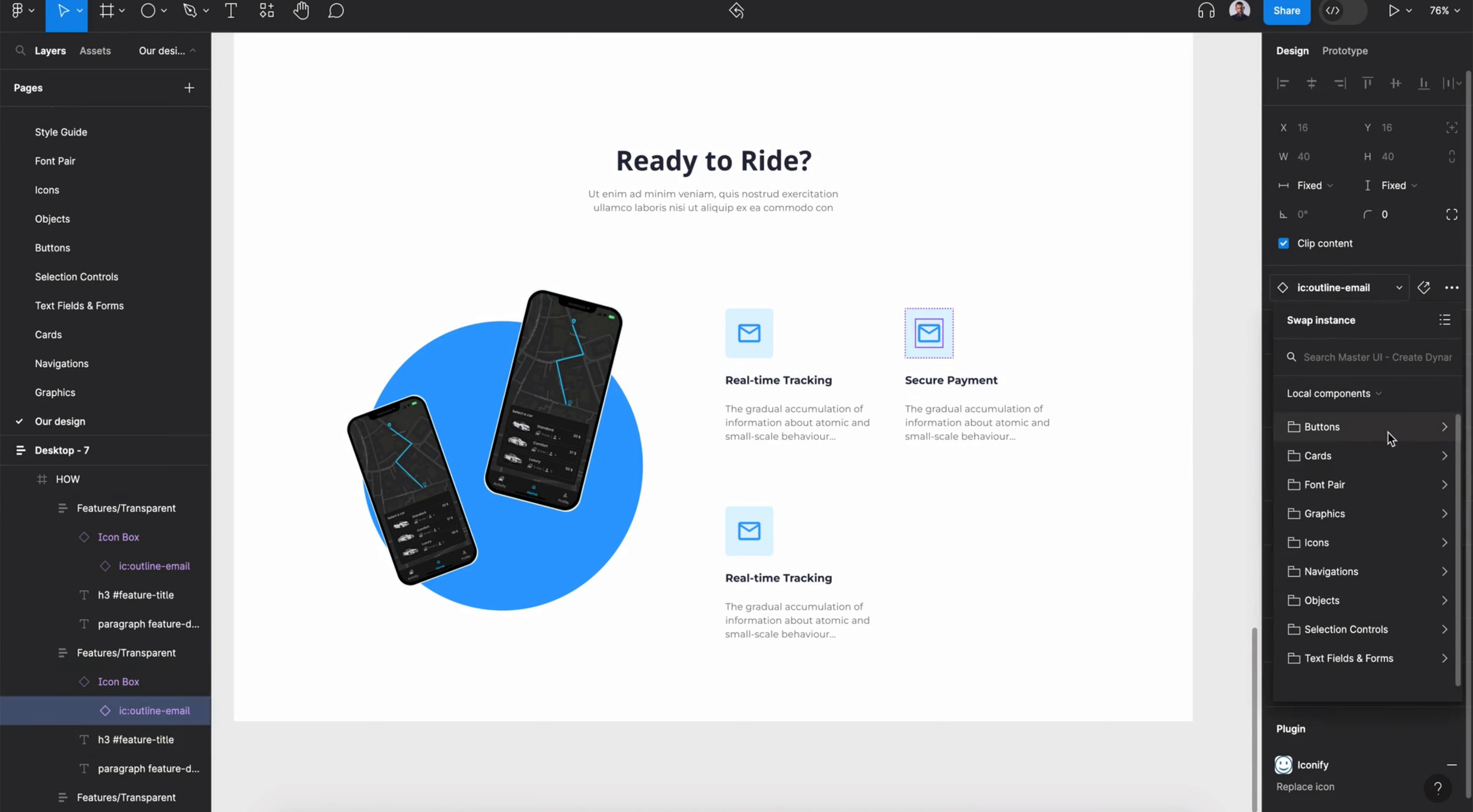
pyautogui.click(1379, 542)
pyautogui.scroll(-3, 1366, 543)
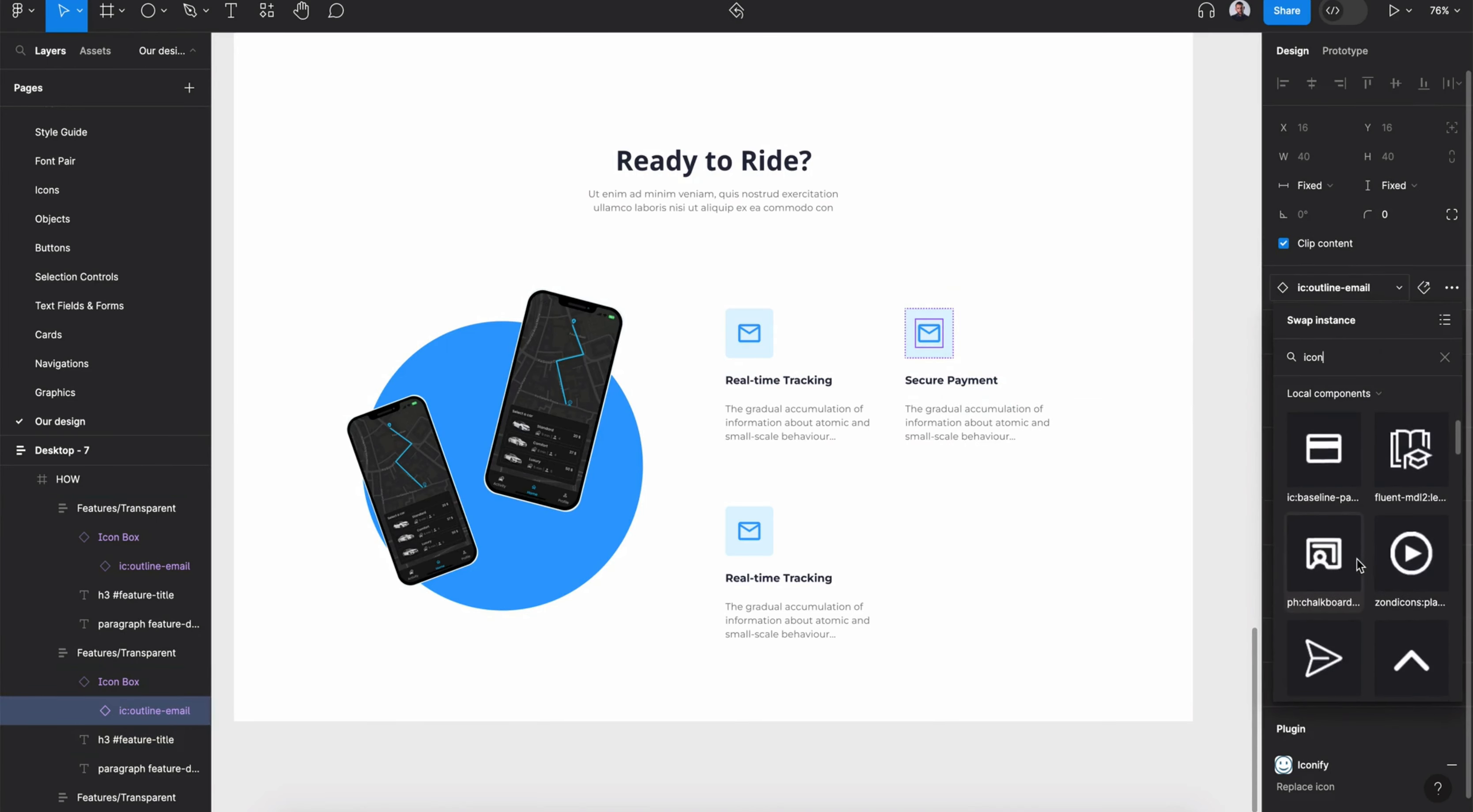
pyautogui.click(1343, 474)
# - Swap the Ride Options card's icon for the ph:car icon, searching local components for icon
pyautogui.click(799, 586)
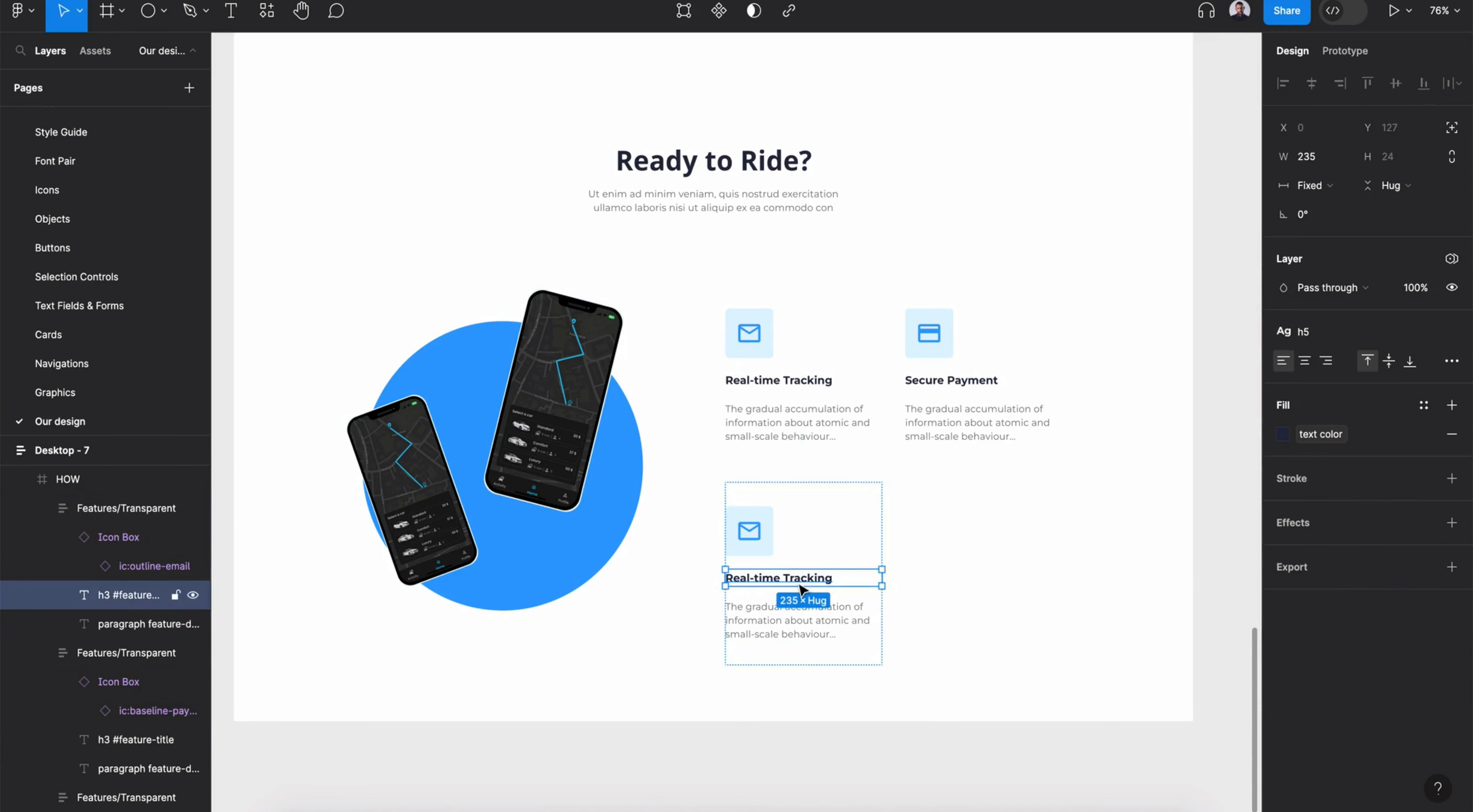
pyautogui.doubleClick(749, 540)
pyautogui.click(1384, 292)
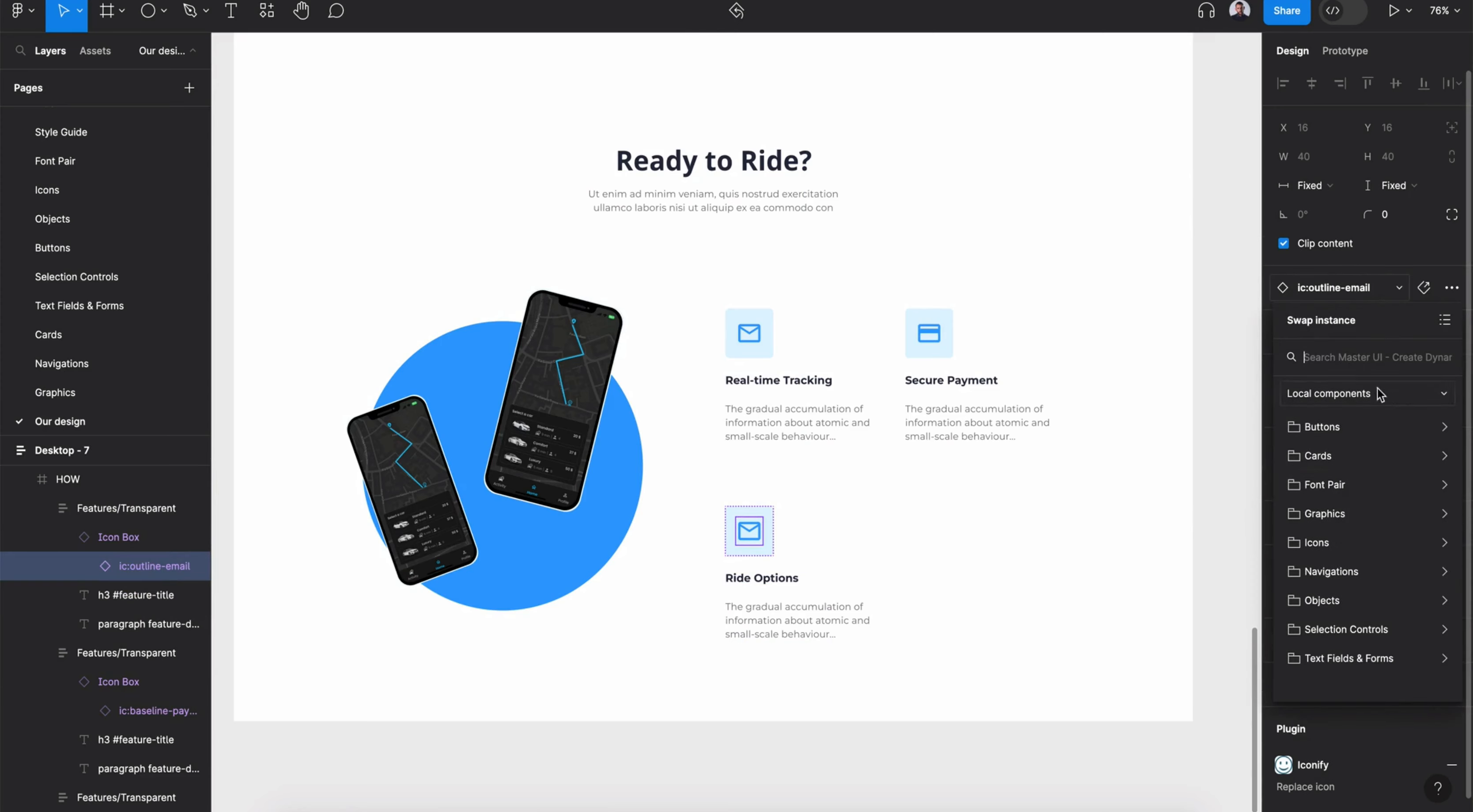
pyautogui.write('icon')
pyautogui.scroll(-3, 1360, 553)
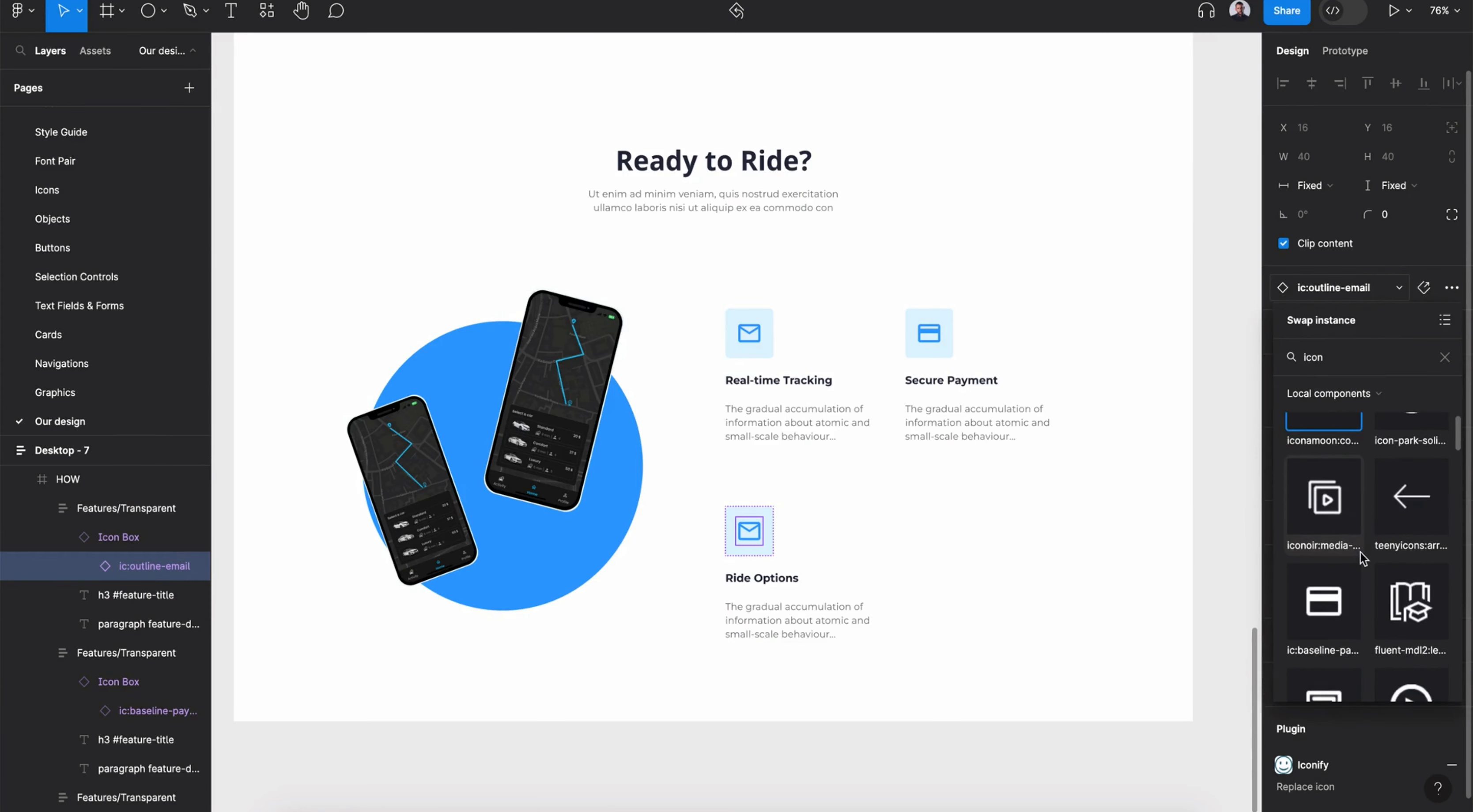
pyautogui.scroll(-10, 1360, 553)
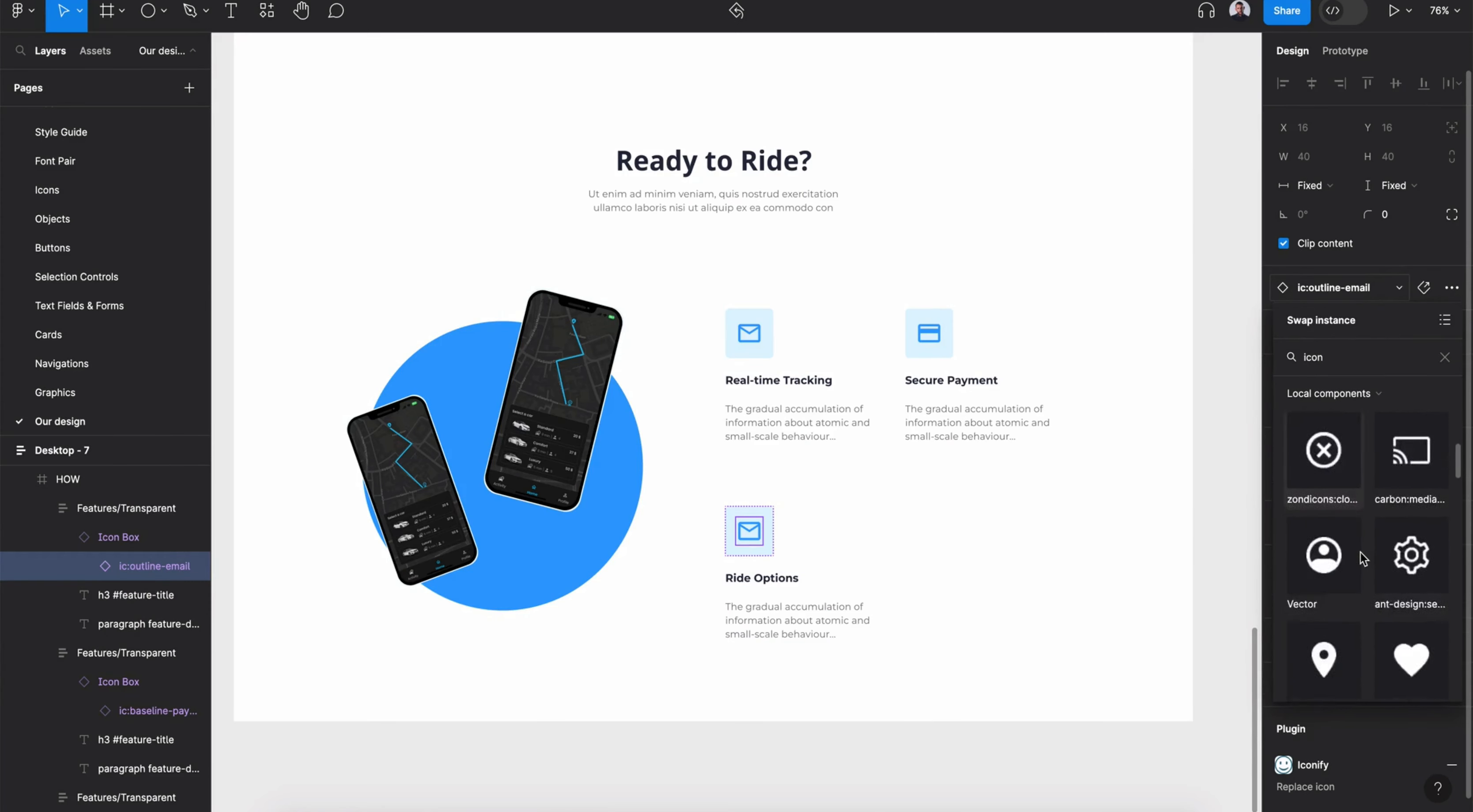
pyautogui.scroll(-5, 1360, 553)
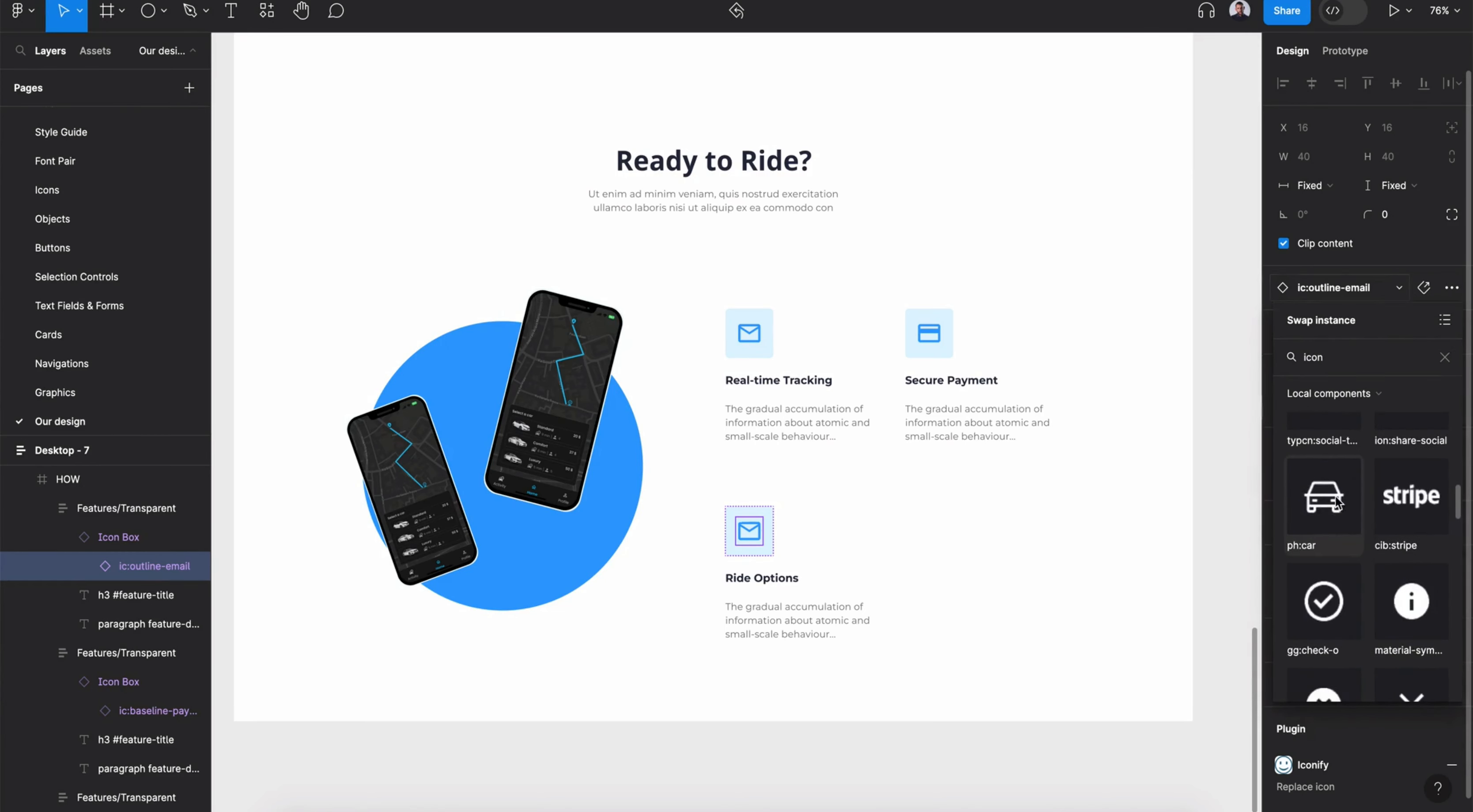
pyautogui.click(1335, 509)
# - Swap the Real-time Tracking card's icon for a check icon from the Icons component folder
pyautogui.doubleClick(753, 338)
pyautogui.doubleClick(753, 337)
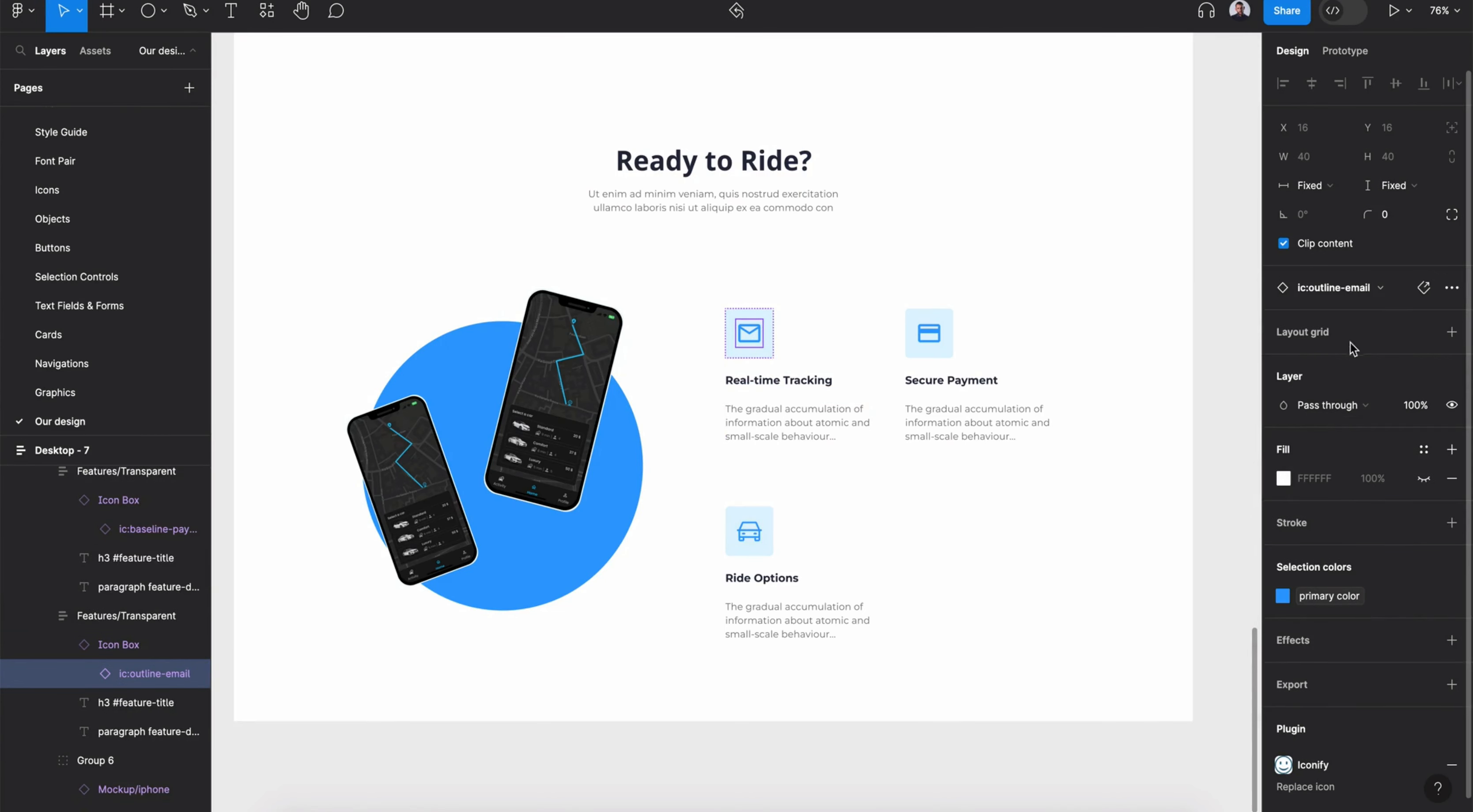
pyautogui.click(1379, 295)
pyautogui.click(1341, 357)
pyautogui.write('time')
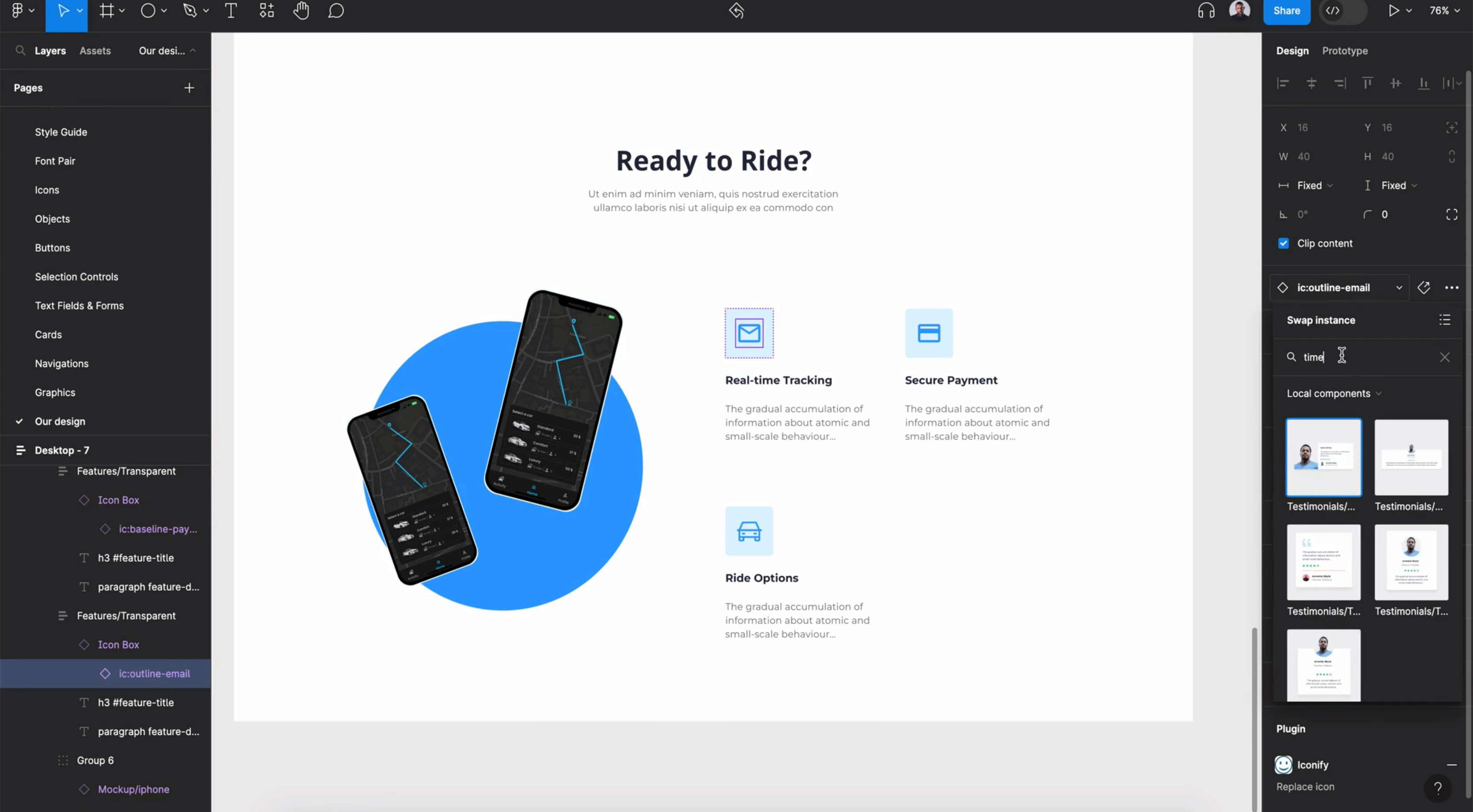
pyautogui.press('BackSpace')
pyautogui.press('BackSpace')
pyautogui.press('BackSpace')
pyautogui.write('cl')
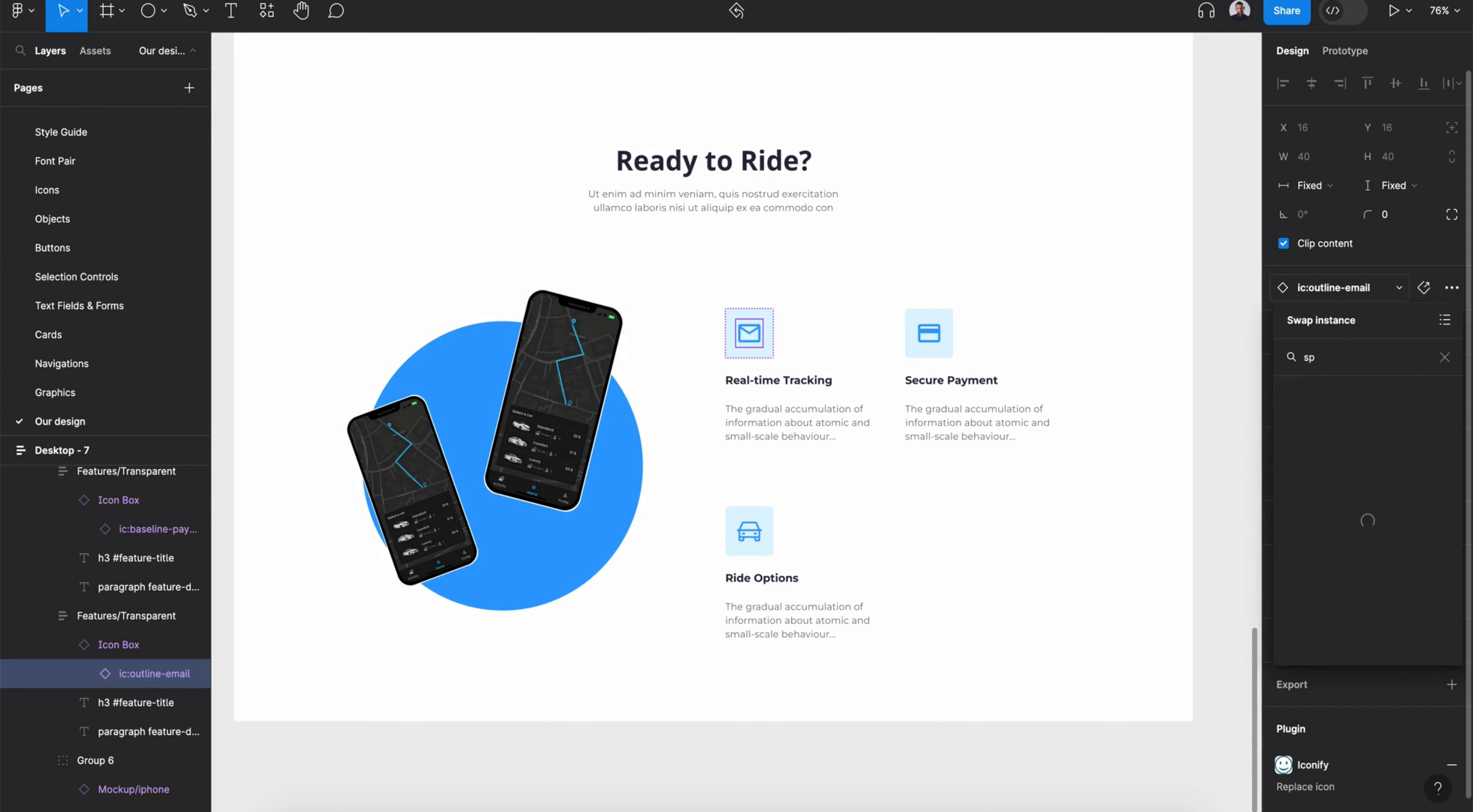
pyautogui.press('BackSpace')
pyautogui.press('BackSpace')
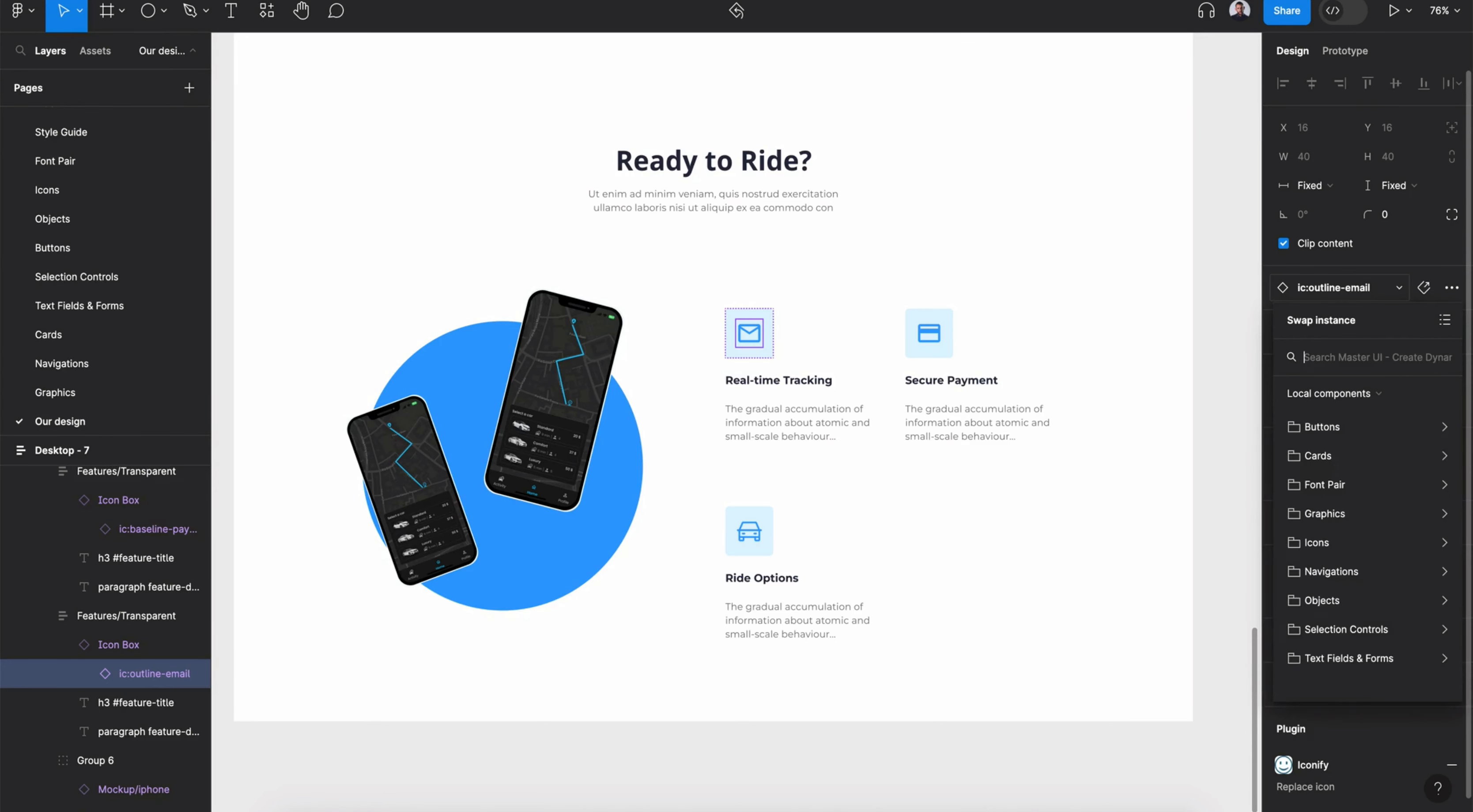
pyautogui.click(1378, 542)
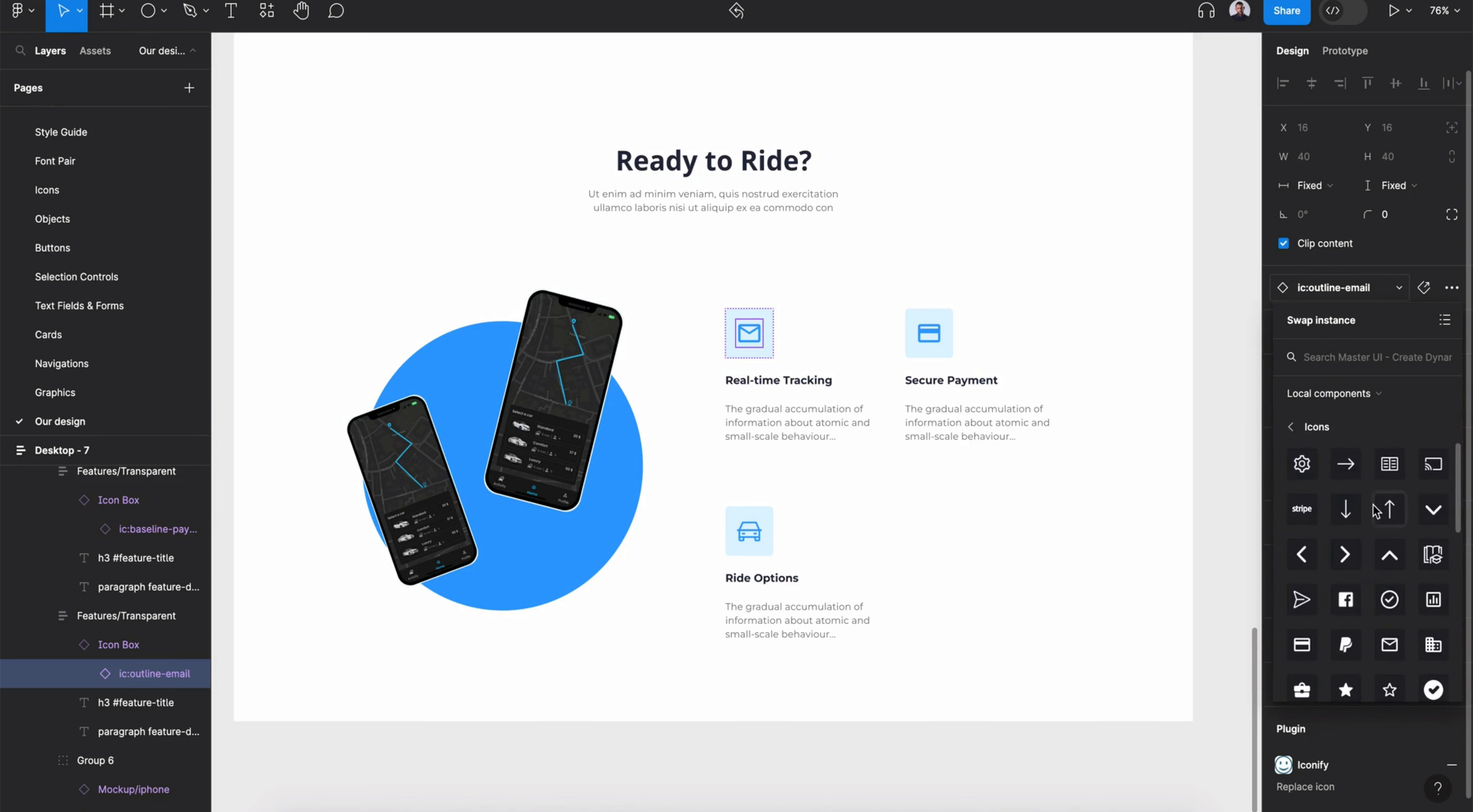
pyautogui.scroll(-10, 1373, 510)
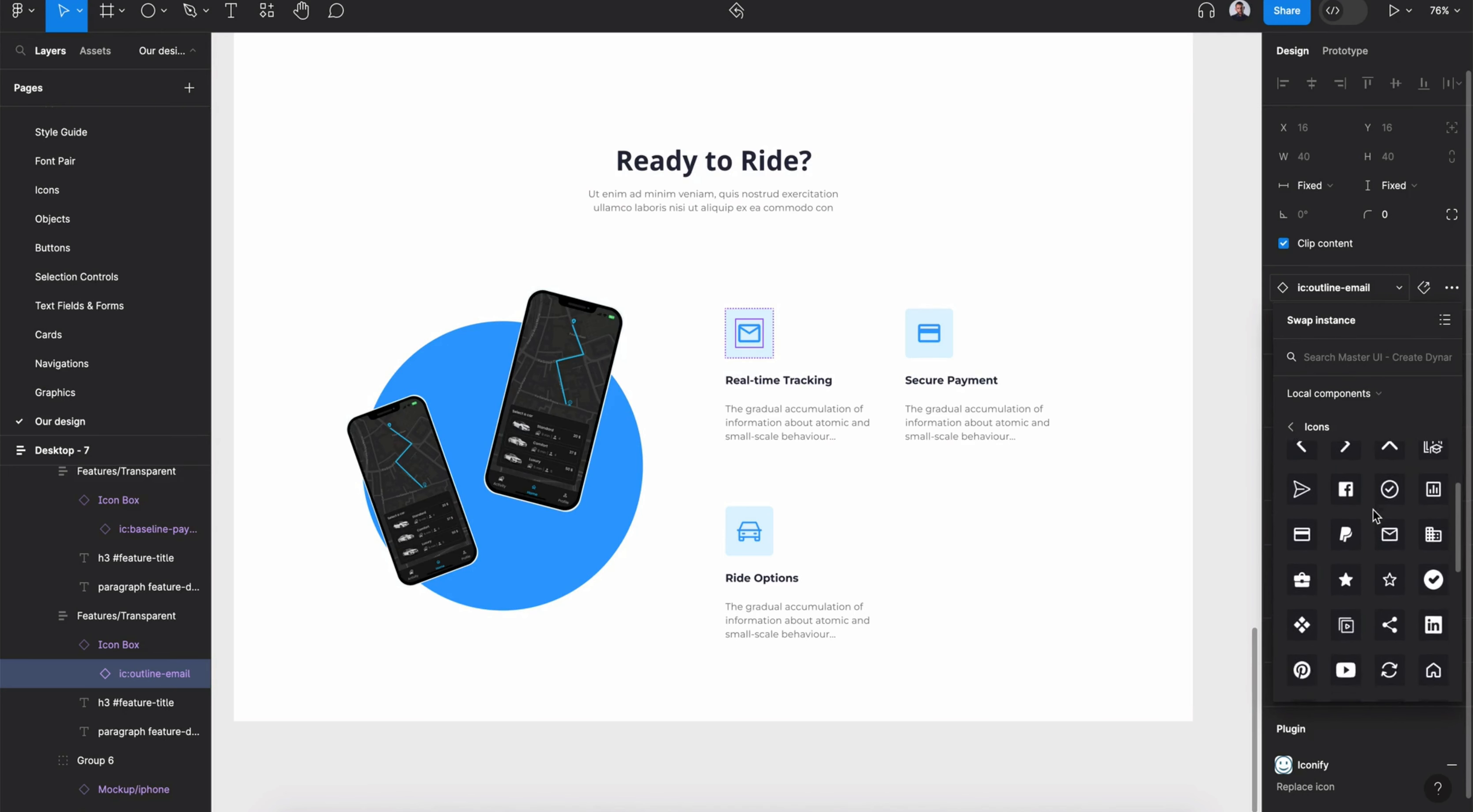
pyautogui.scroll(-2, 1372, 511)
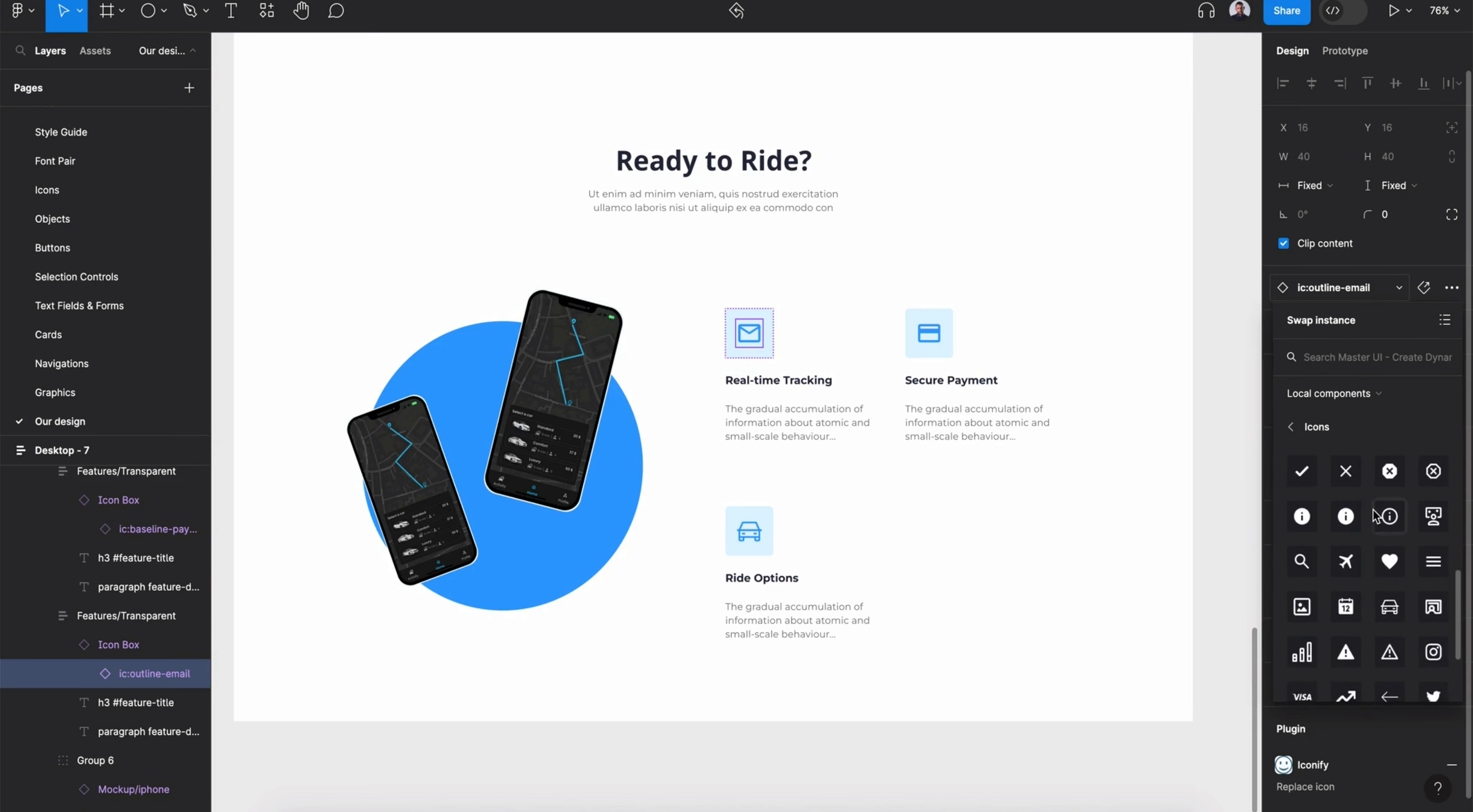
pyautogui.click(1299, 482)
pyautogui.click(1106, 764)
pyautogui.keyDown('ctrl'); pyautogui.scroll(-5, 1115, 770); pyautogui.keyUp('ctrl')
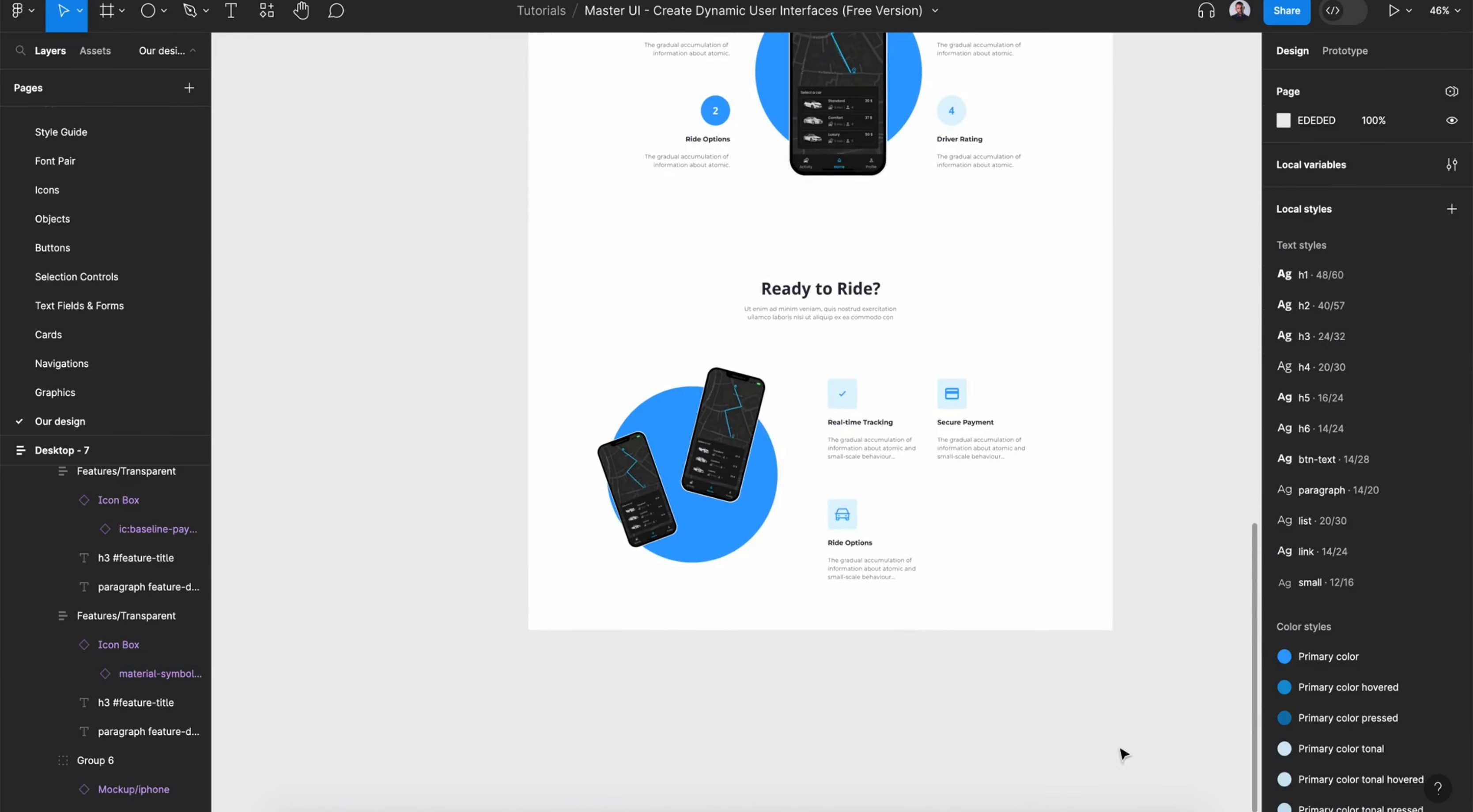
# - Extend the Ready to Ride section frame to about 1026 px tall and nudge the phone group slightly down
pyautogui.click(895, 621)
pyautogui.moveTo(888, 648); pyautogui.dragTo(890, 661)
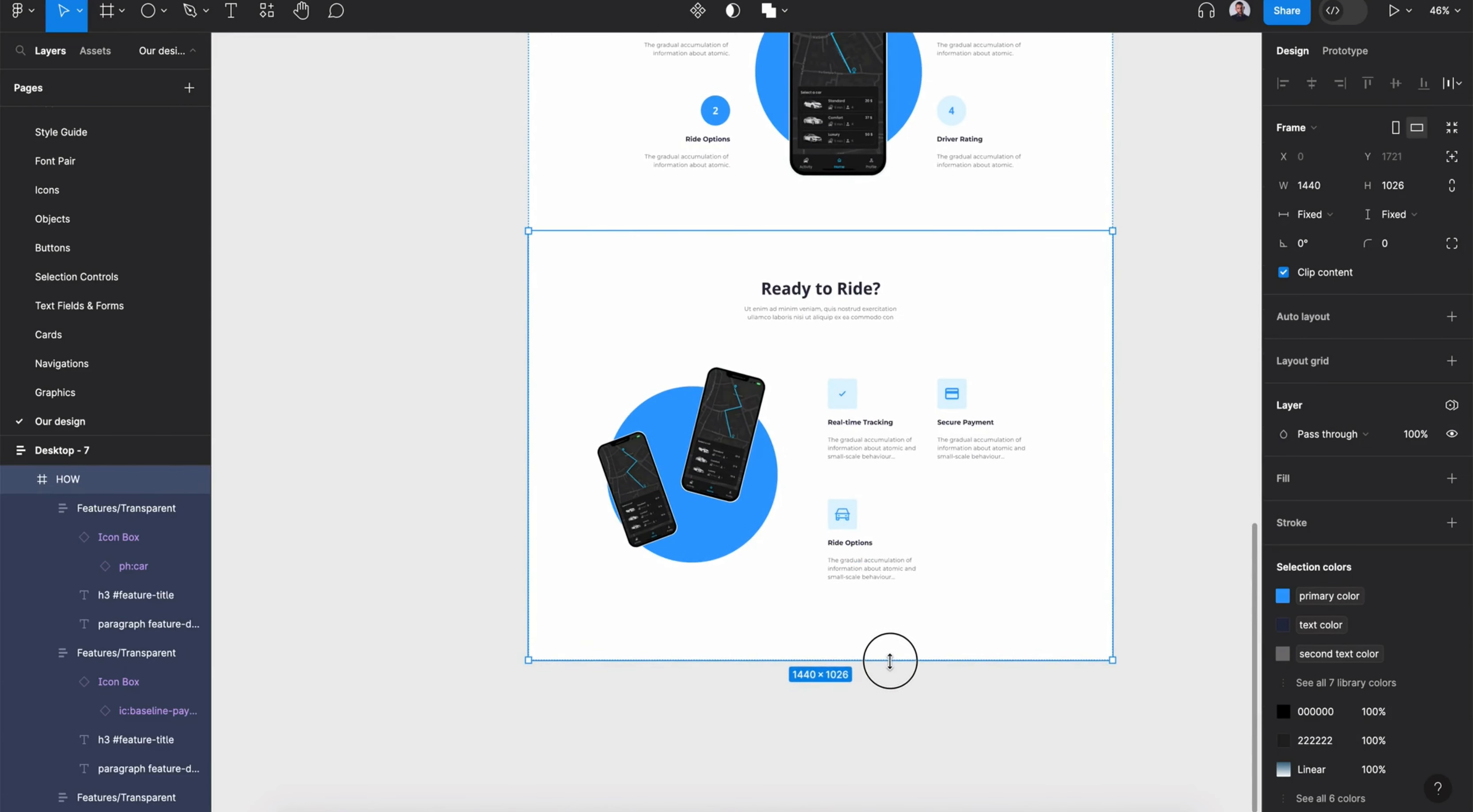
pyautogui.click(862, 709)
pyautogui.click(700, 464)
pyautogui.moveTo(701, 465); pyautogui.dragTo(702, 483)
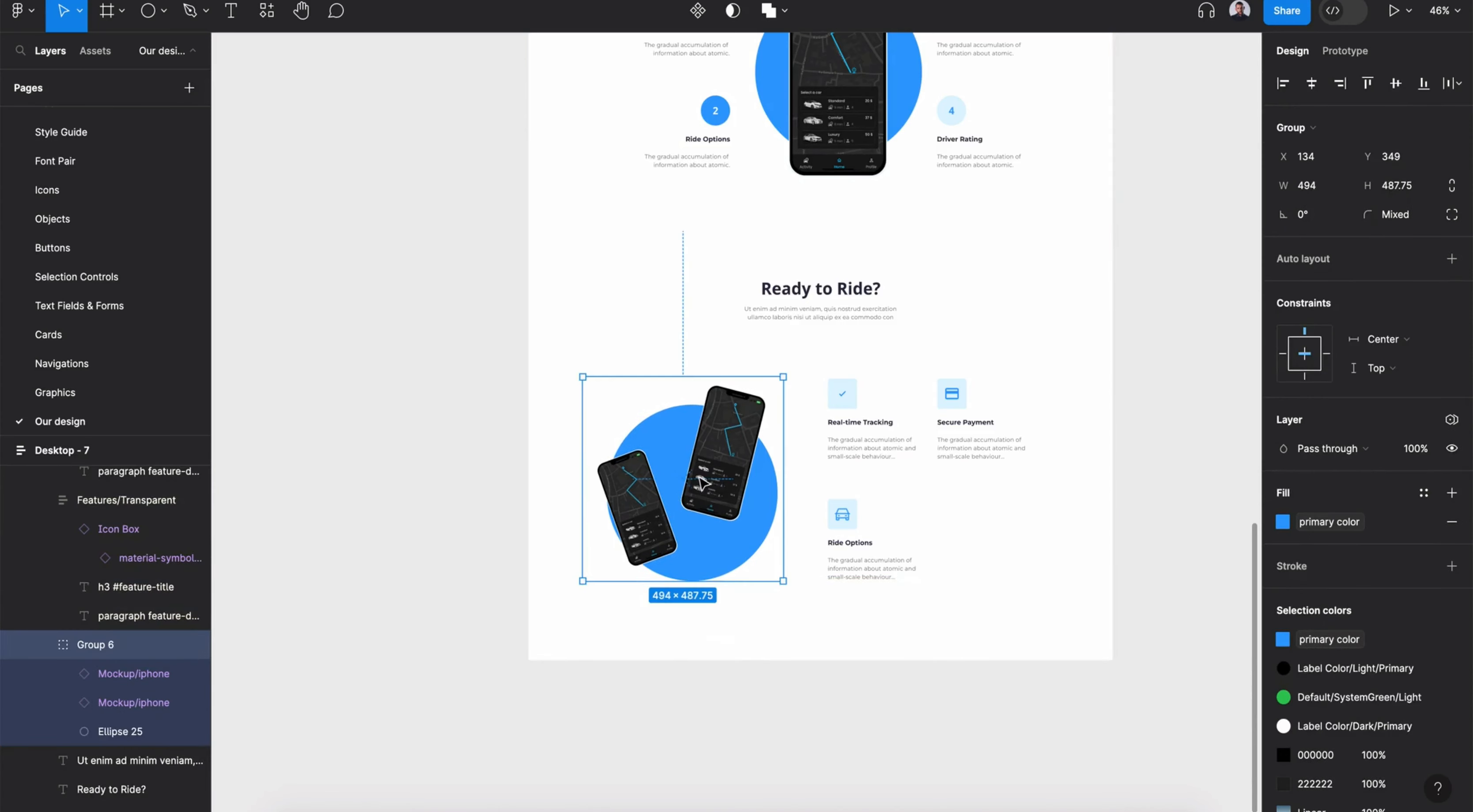
pyautogui.click(818, 675)
pyautogui.hscroll(2, 818, 675)
pyautogui.scroll(1, 818, 675)
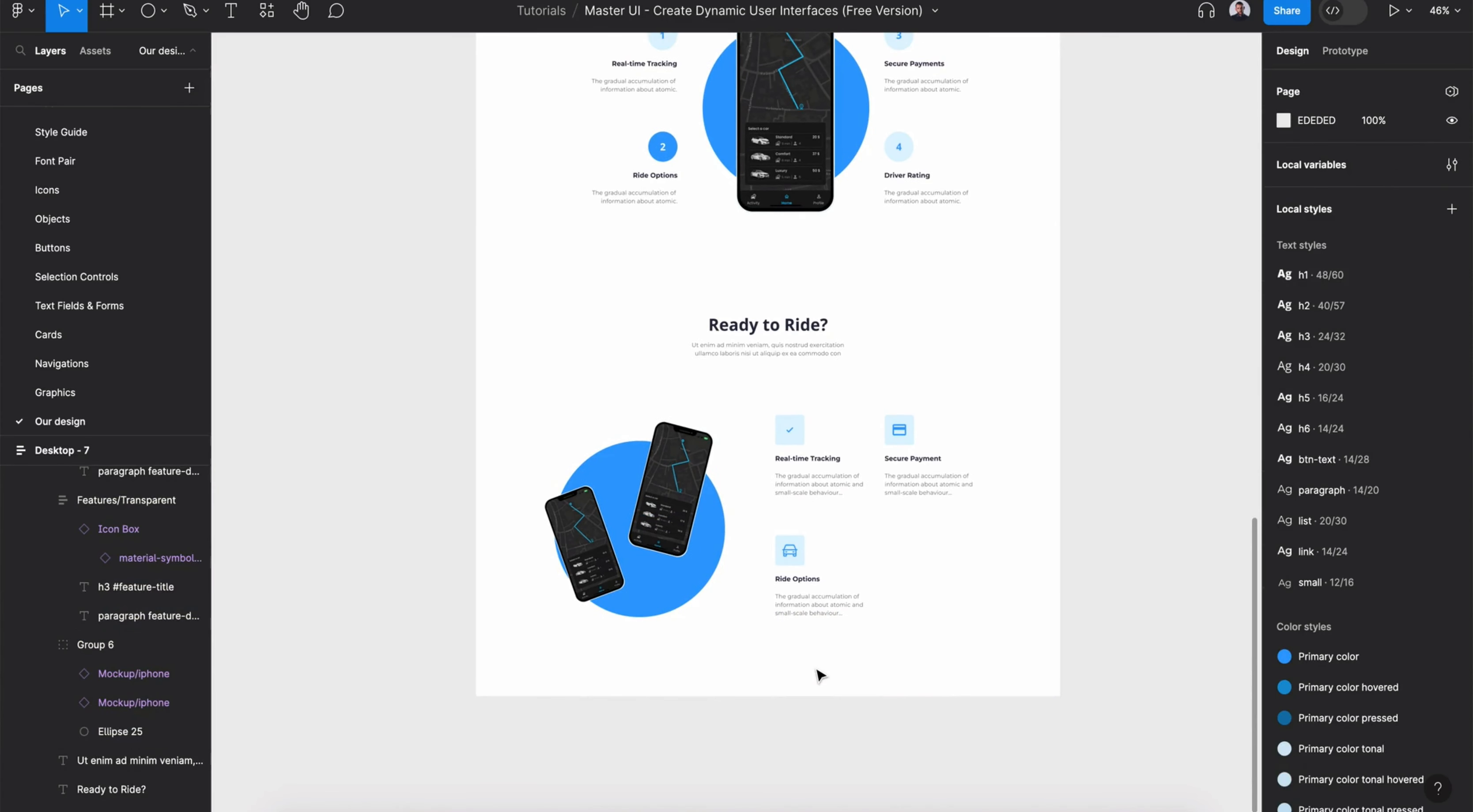
# - Draw a new 1440 × 592 frame below the Ready to Ride section and fill it with the Light background style
pyautogui.click(106, 12)
pyautogui.moveTo(477, 696); pyautogui.dragTo(1055, 787)
pyautogui.moveTo(852, 470); pyautogui.dragTo(848, 522)
pyautogui.click(1424, 478)
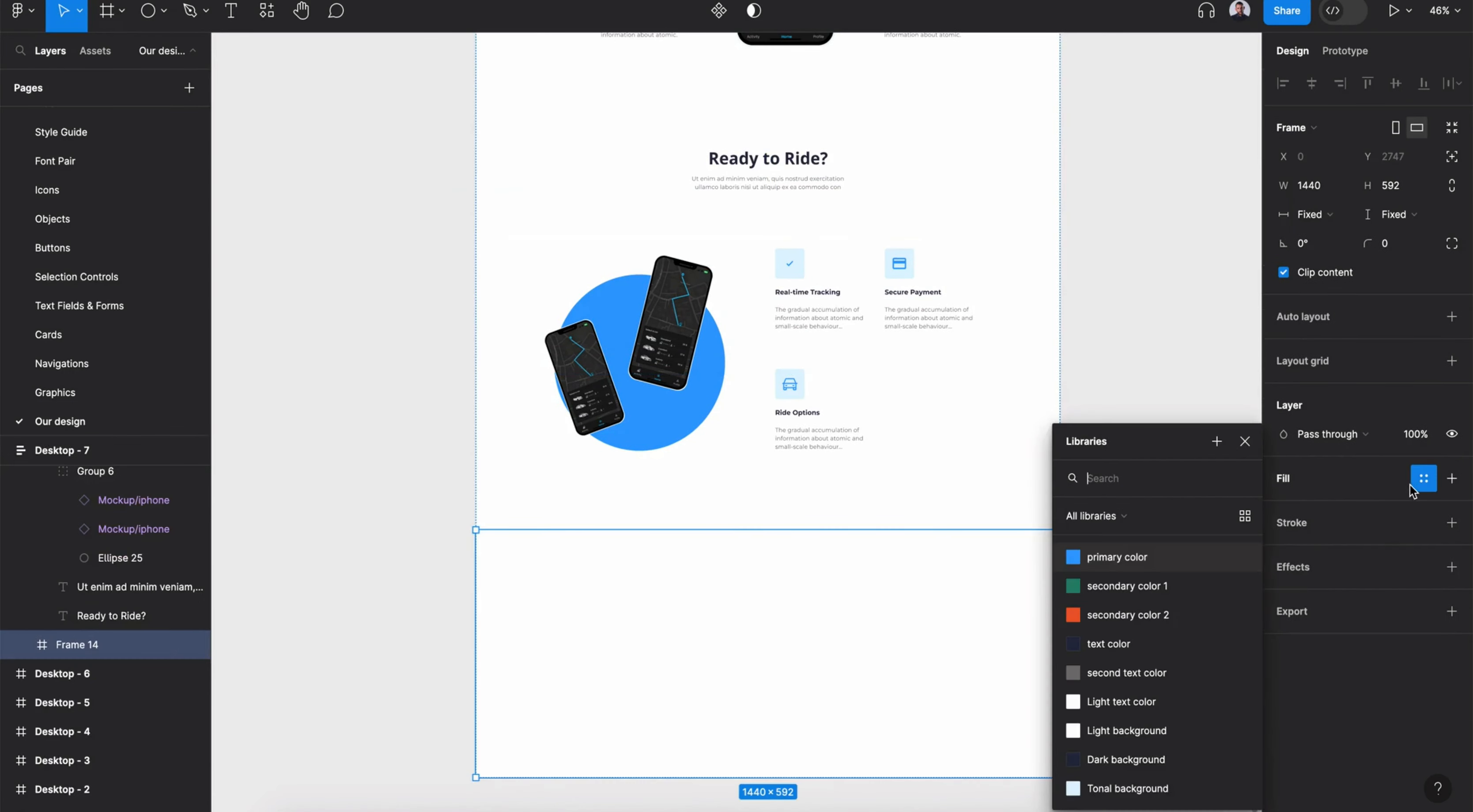
pyautogui.click(1131, 732)
pyautogui.scroll(-5, 872, 614)
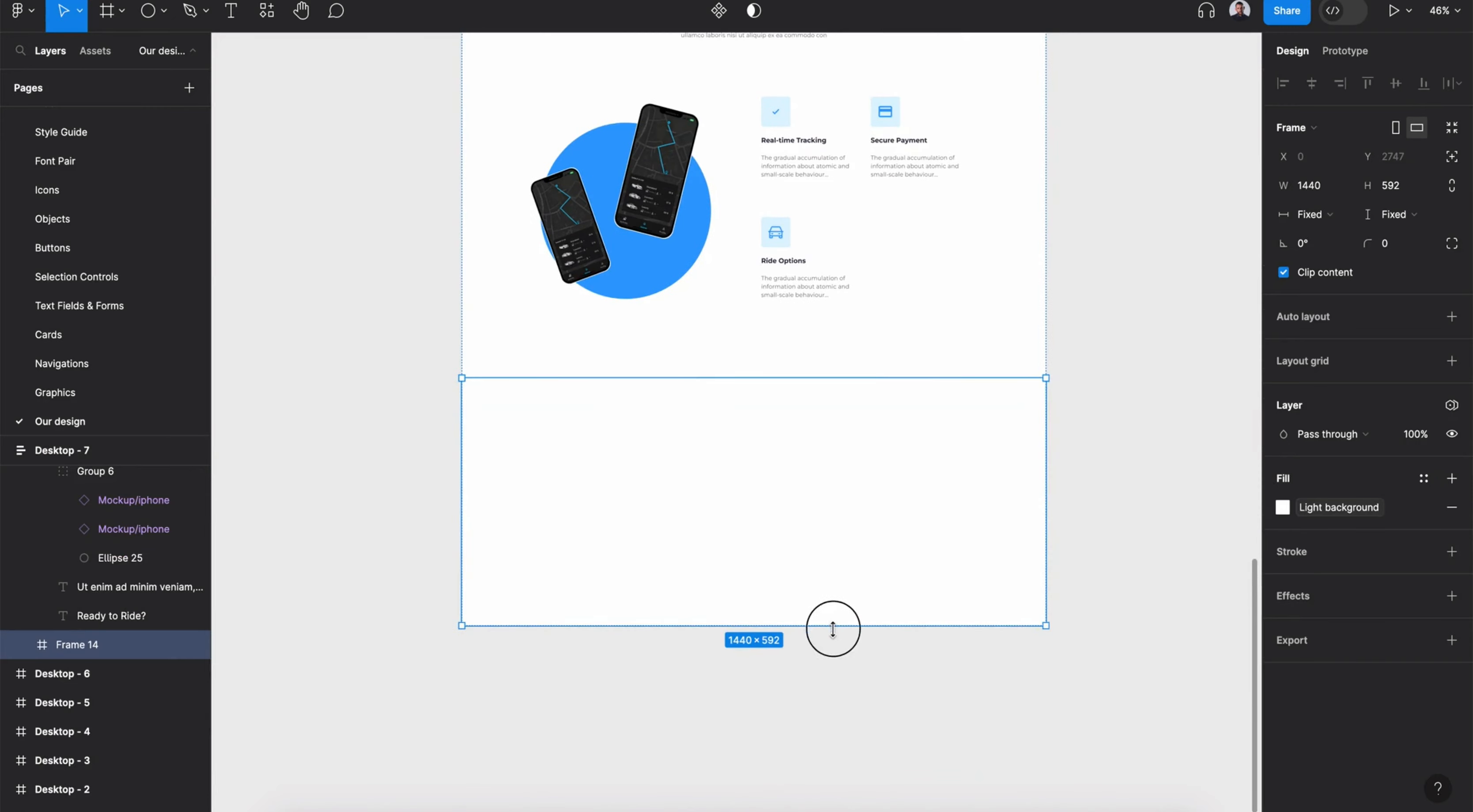
# - Show the layout grid on Desktop - 7 and undo the last three changes
pyautogui.click(73, 458)
pyautogui.click(1395, 456)
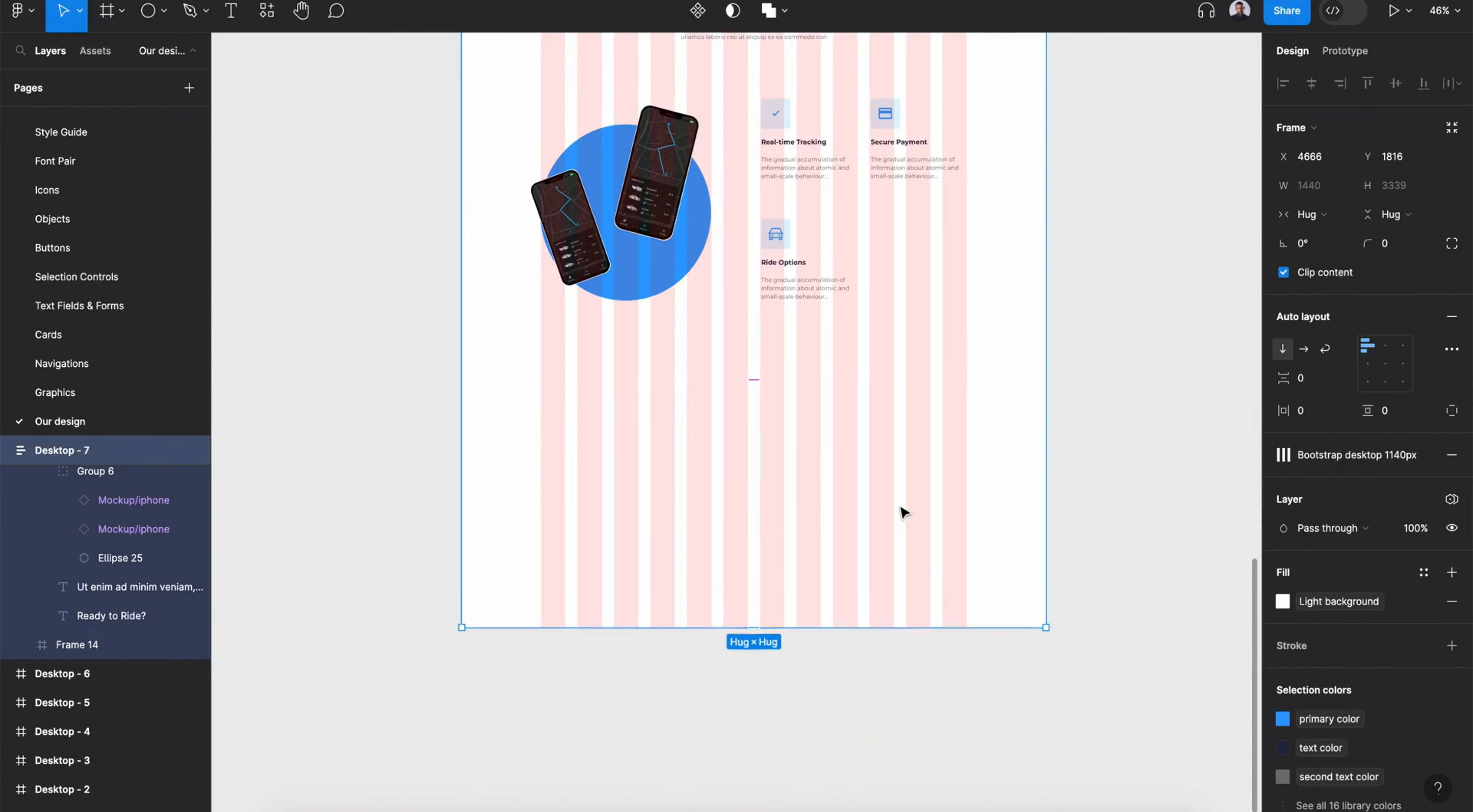
pyautogui.hotkey('ctrl', 'z')
pyautogui.hotkey('ctrl', 'z')
pyautogui.hotkey('ctrl', 'z')
pyautogui.hotkey('ctrl', 'z')
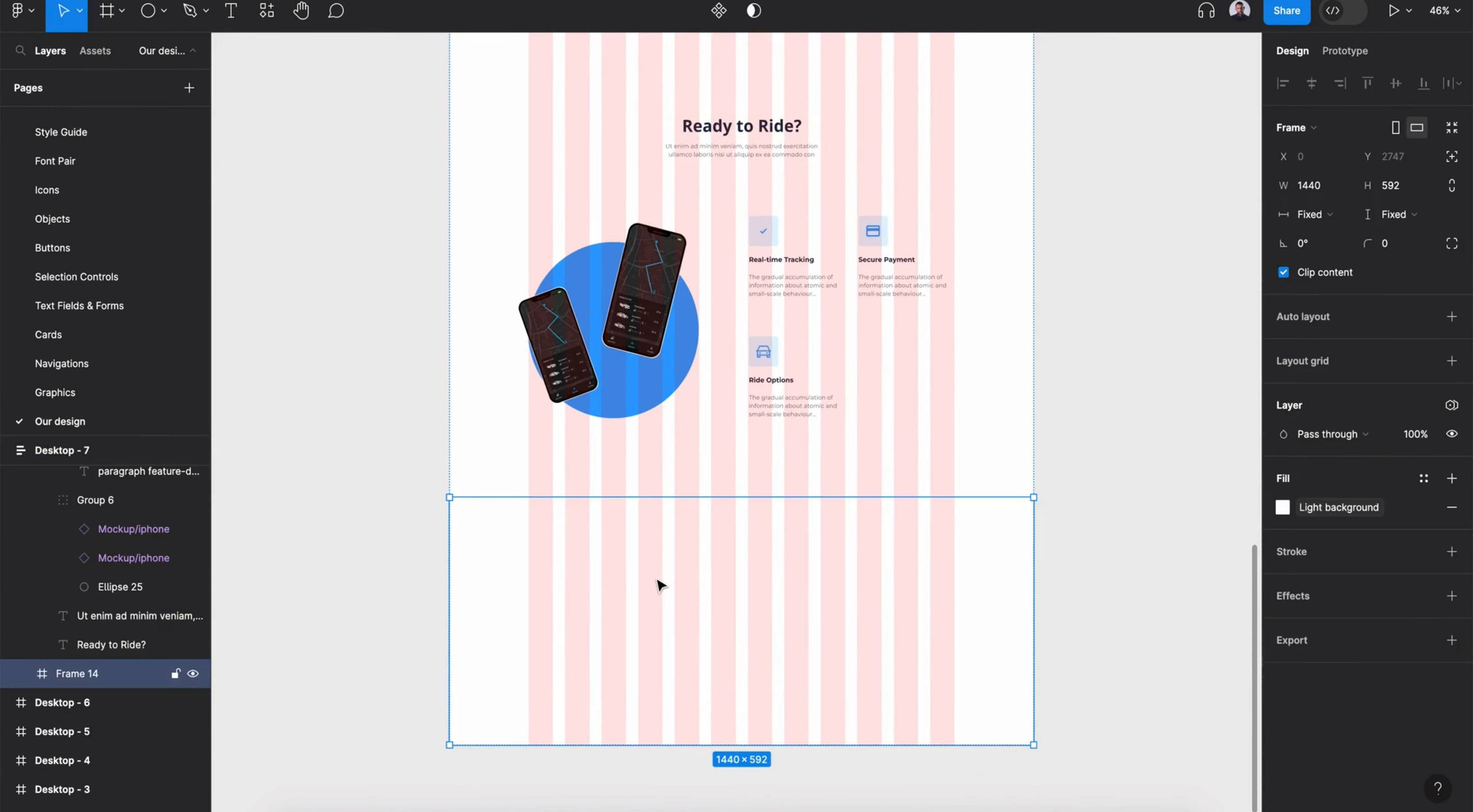
# - Copy the Ready to Ride heading and subtitle into the new frame and place them at its left column
pyautogui.click(746, 125)
pyautogui.keyDown('shift'); pyautogui.click(742, 149); pyautogui.keyUp('shift')
pyautogui.hotkey('ctrl', 'c')
pyautogui.click(729, 602)
pyautogui.hotkey('ctrl', 'v')
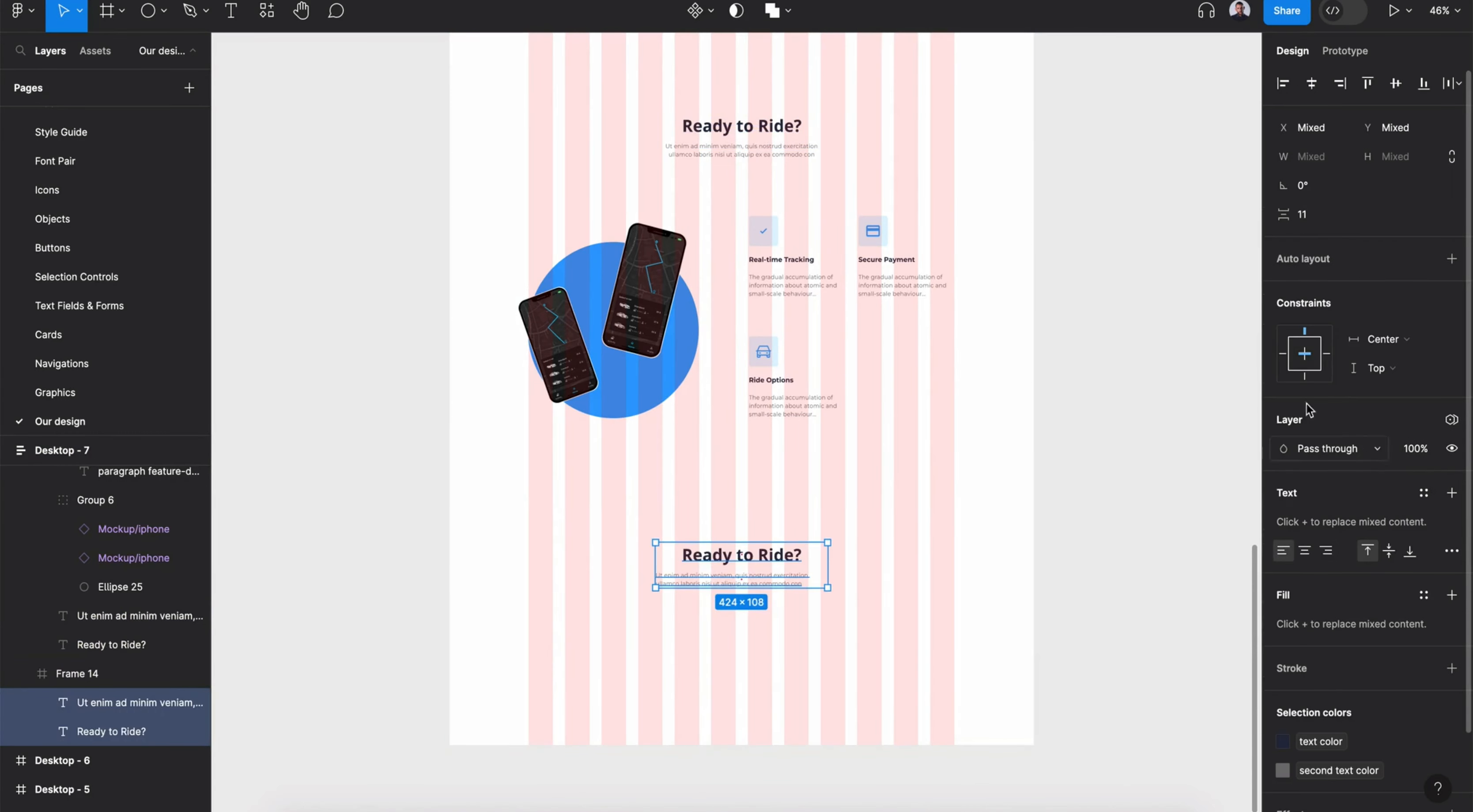
pyautogui.moveTo(720, 589); pyautogui.dragTo(589, 645)
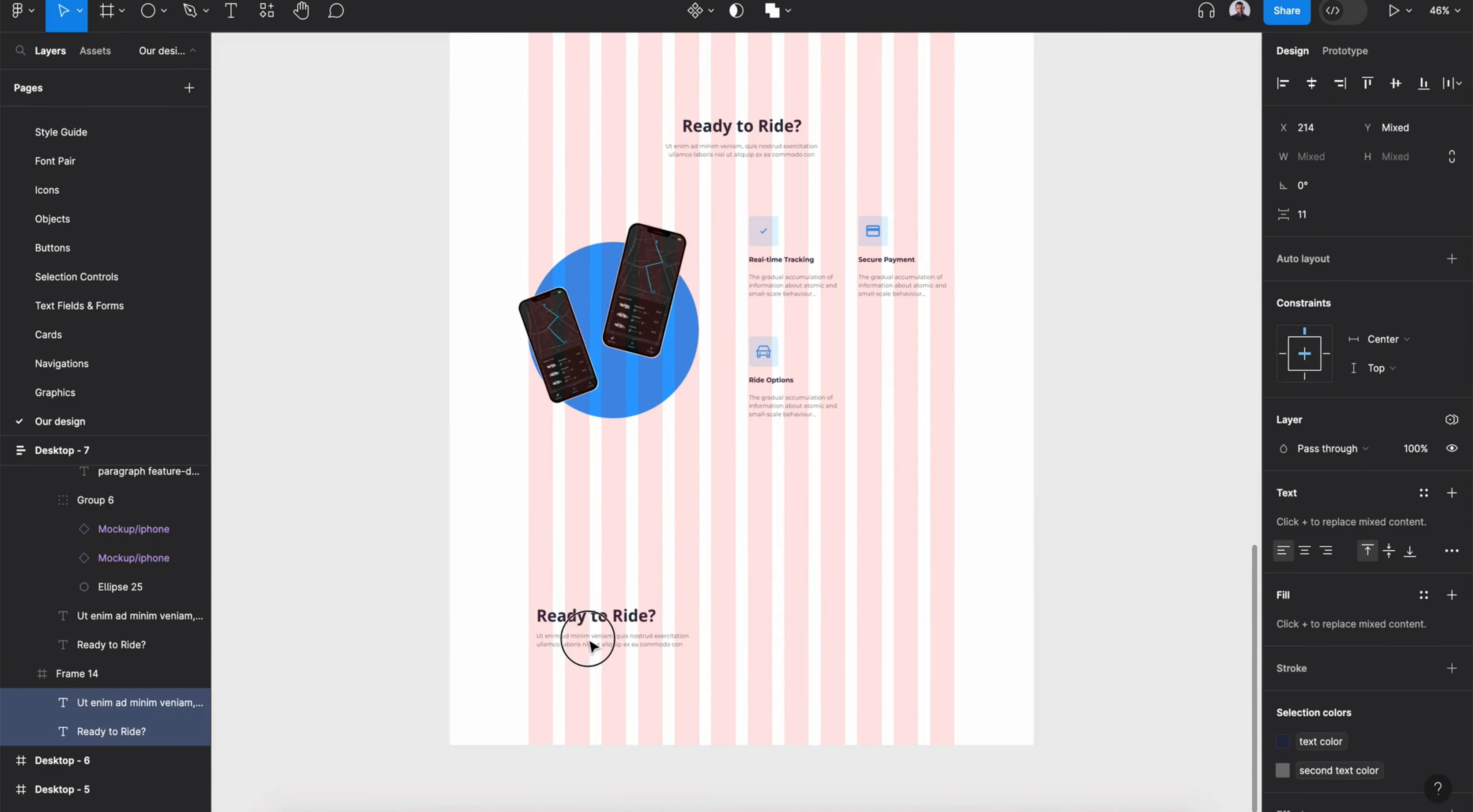
# - Change the copied heading text to Testimonials from our Members
pyautogui.scroll(5, 583, 646)
pyautogui.doubleClick(589, 610)
pyautogui.write('Testimonials from our Mem')
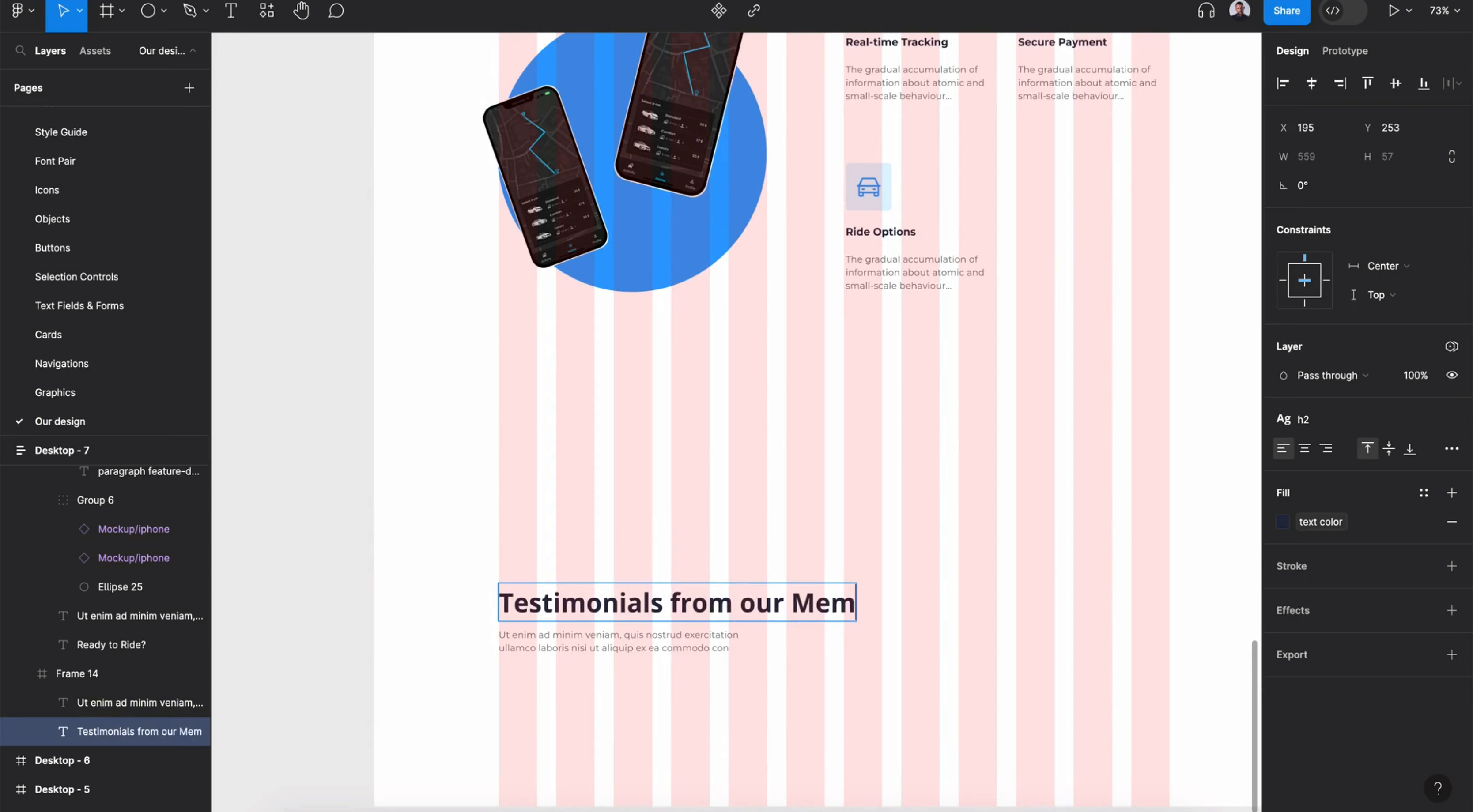
pyautogui.press('Return')
# - Narrow the Testimonials heading so it wraps onto two lines above the subtitle
pyautogui.click(783, 652)
pyautogui.moveTo(729, 646); pyautogui.dragTo(655, 617)
pyautogui.click(938, 527)
pyautogui.doubleClick(634, 636)
pyautogui.click(645, 682)
pyautogui.keyDown('shift'); pyautogui.click(645, 641); pyautogui.keyUp('shift')
pyautogui.click(789, 667)
pyautogui.scroll(-3, 743, 595)
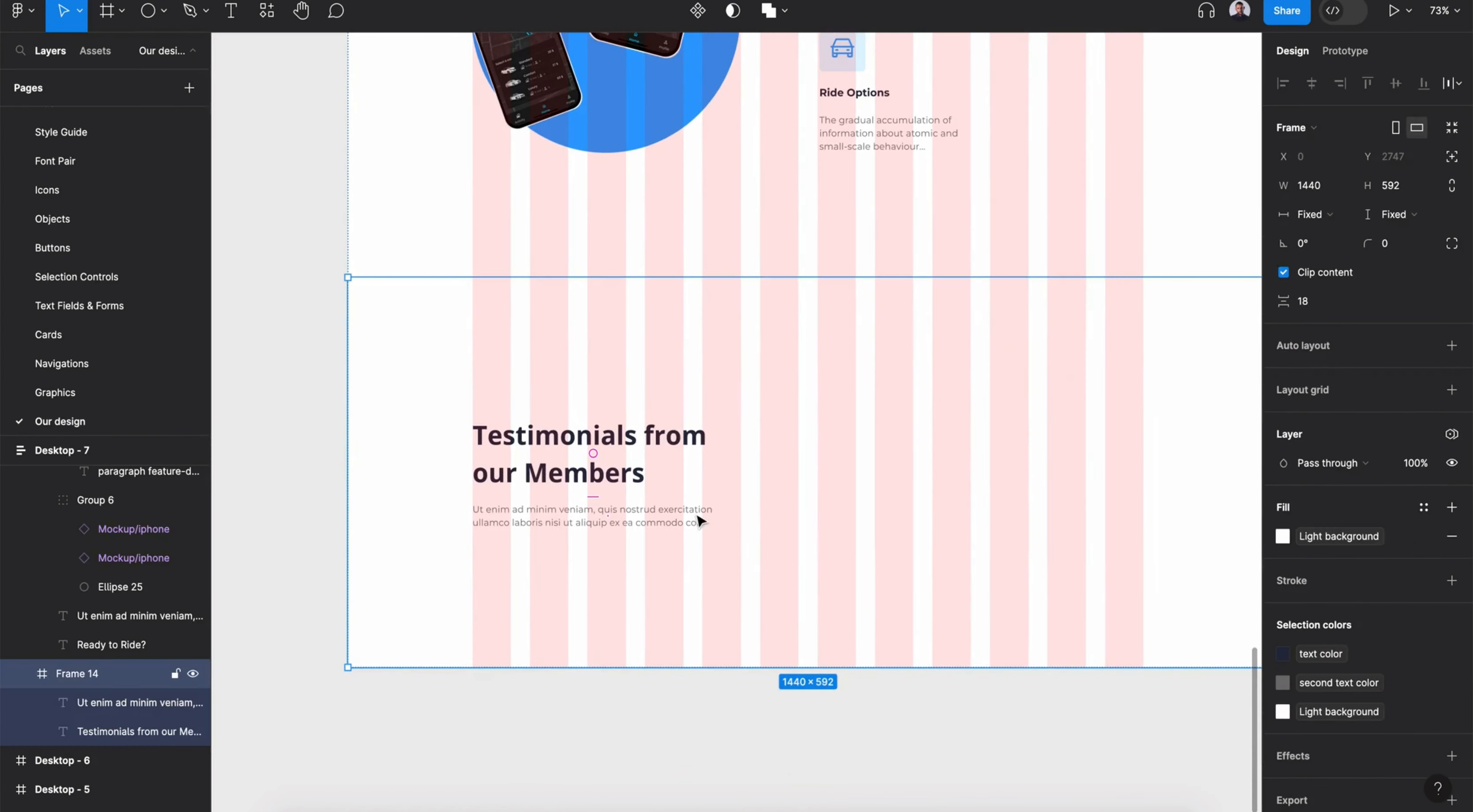
# - Move the testimonials text block up and shorten the new frame to about 549 px tall
pyautogui.hscroll(3, 698, 520)
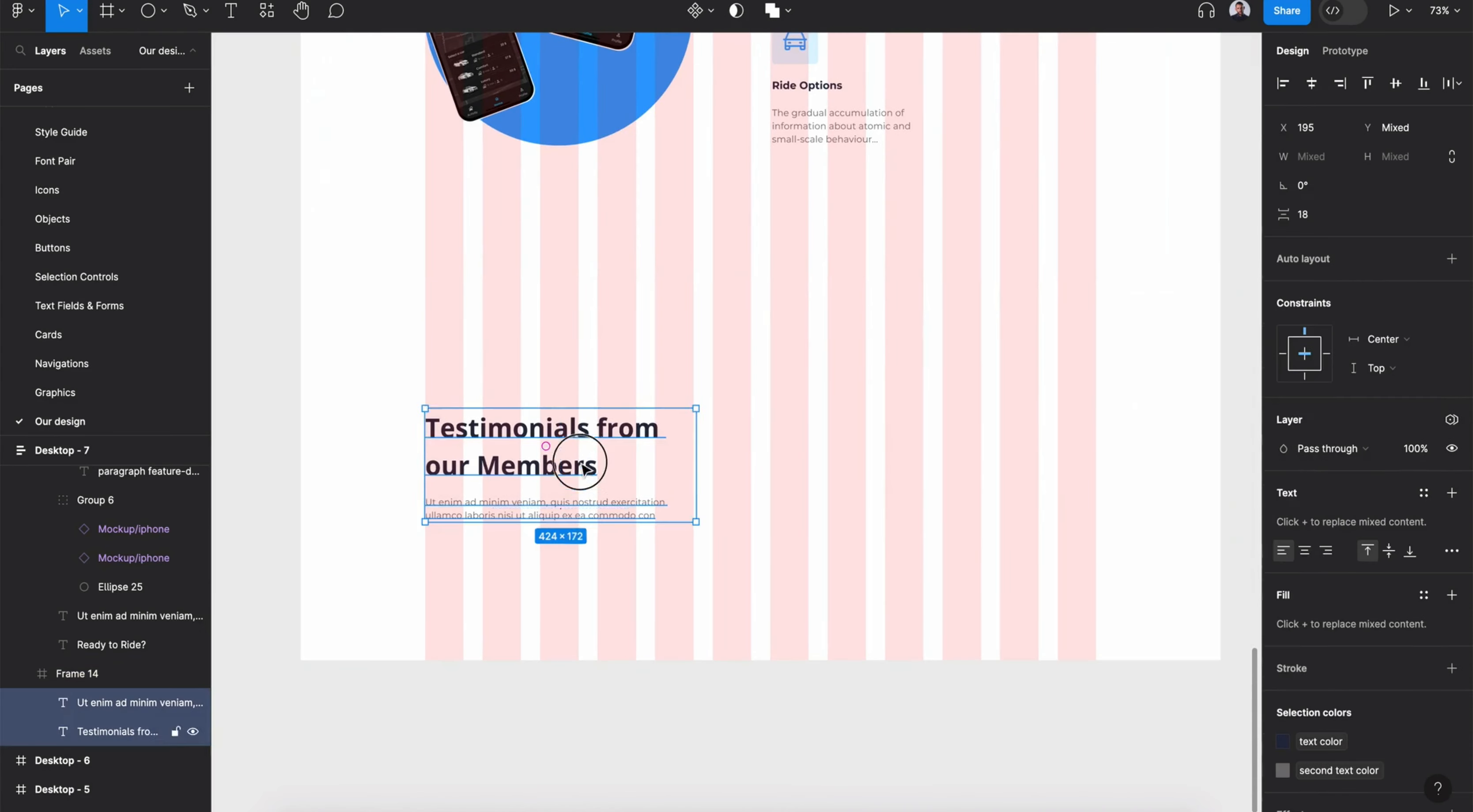
pyautogui.moveTo(575, 464); pyautogui.dragTo(575, 437)
pyautogui.click(792, 411)
pyautogui.moveTo(785, 660); pyautogui.dragTo(785, 632)
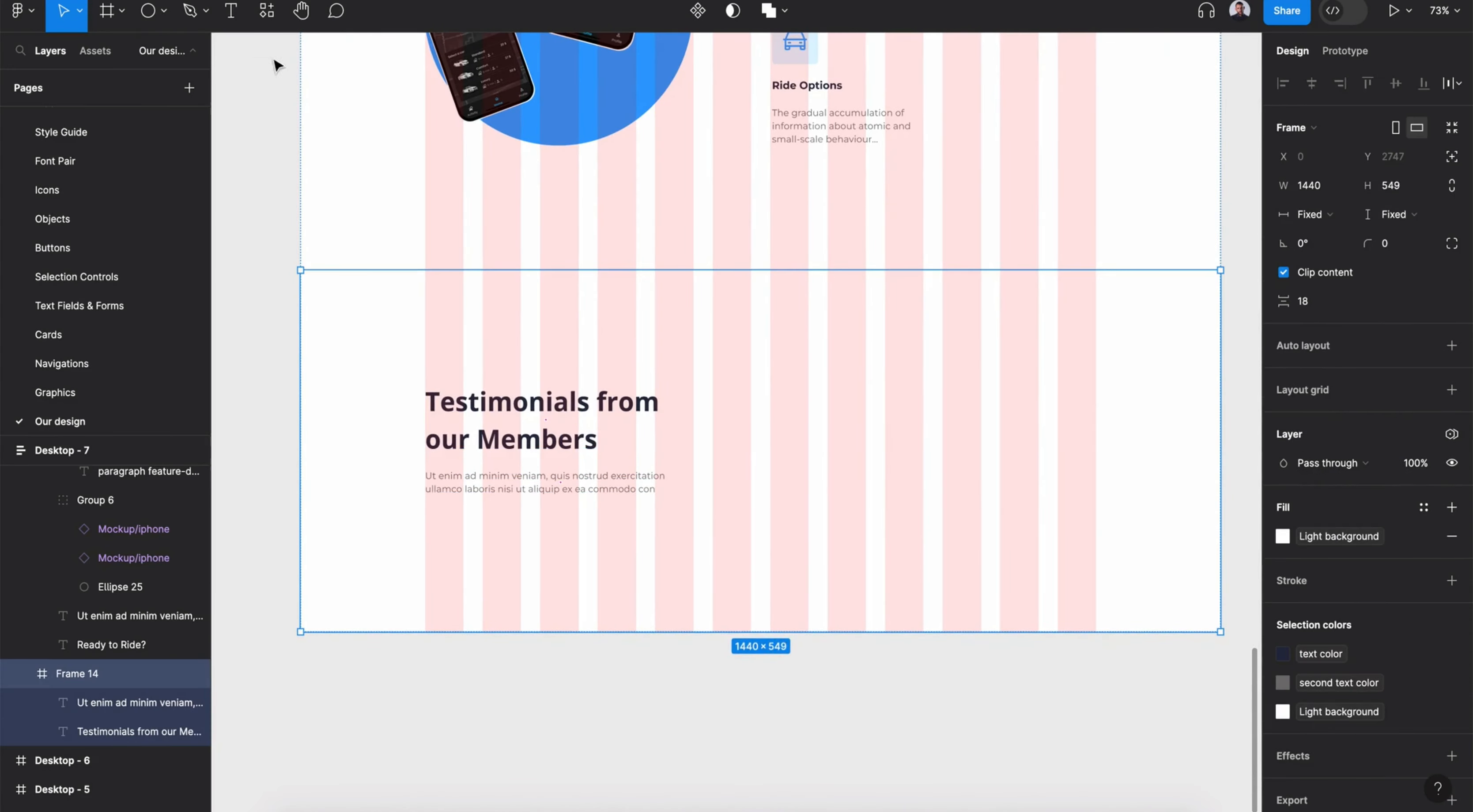
# - Insert an Icon button filled component from the assets below the testimonials subtitle
pyautogui.click(266, 11)
pyautogui.write('button icon')
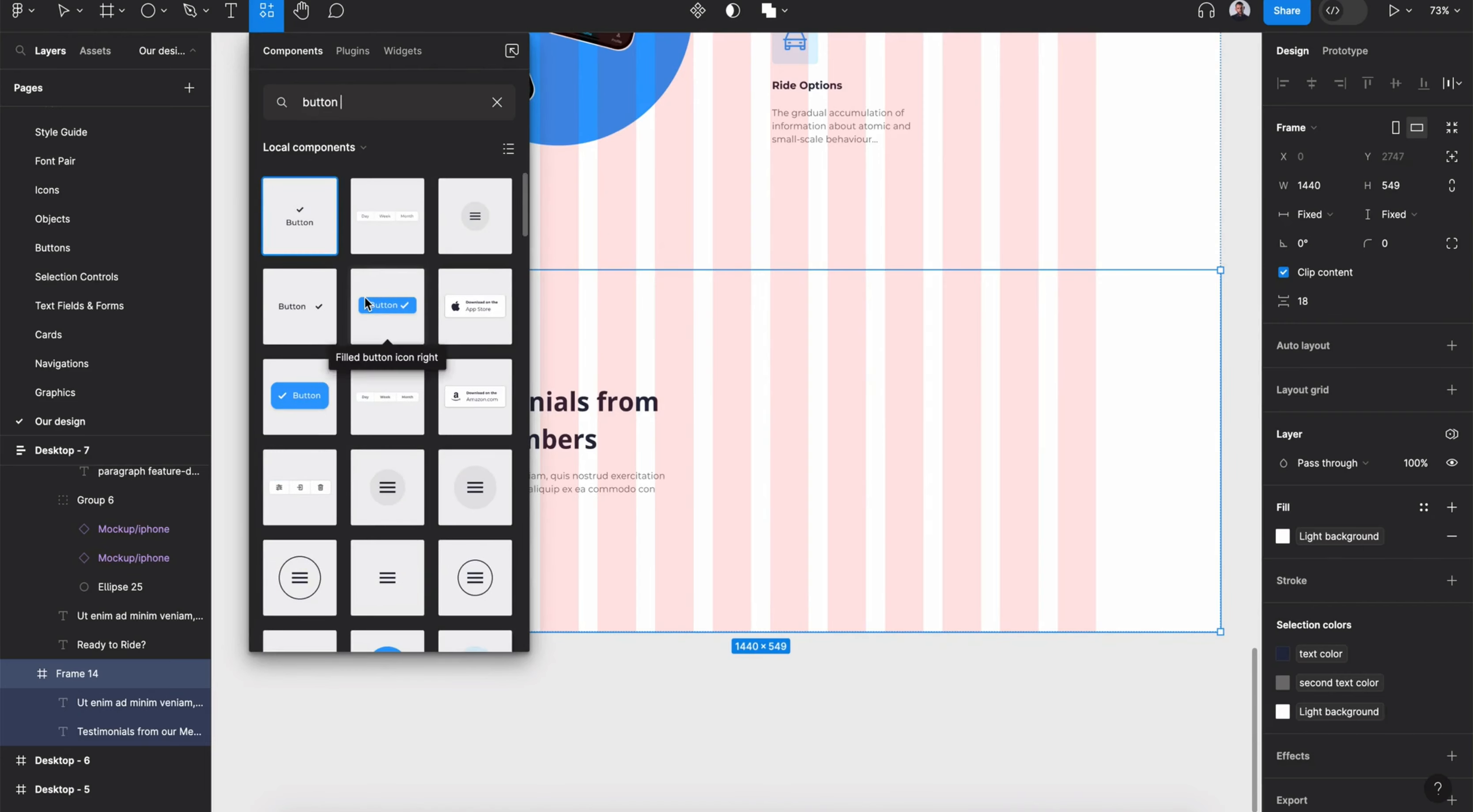
pyautogui.scroll(-3, 400, 408)
pyautogui.press('Escape')
pyautogui.moveTo(409, 480); pyautogui.dragTo(709, 583)
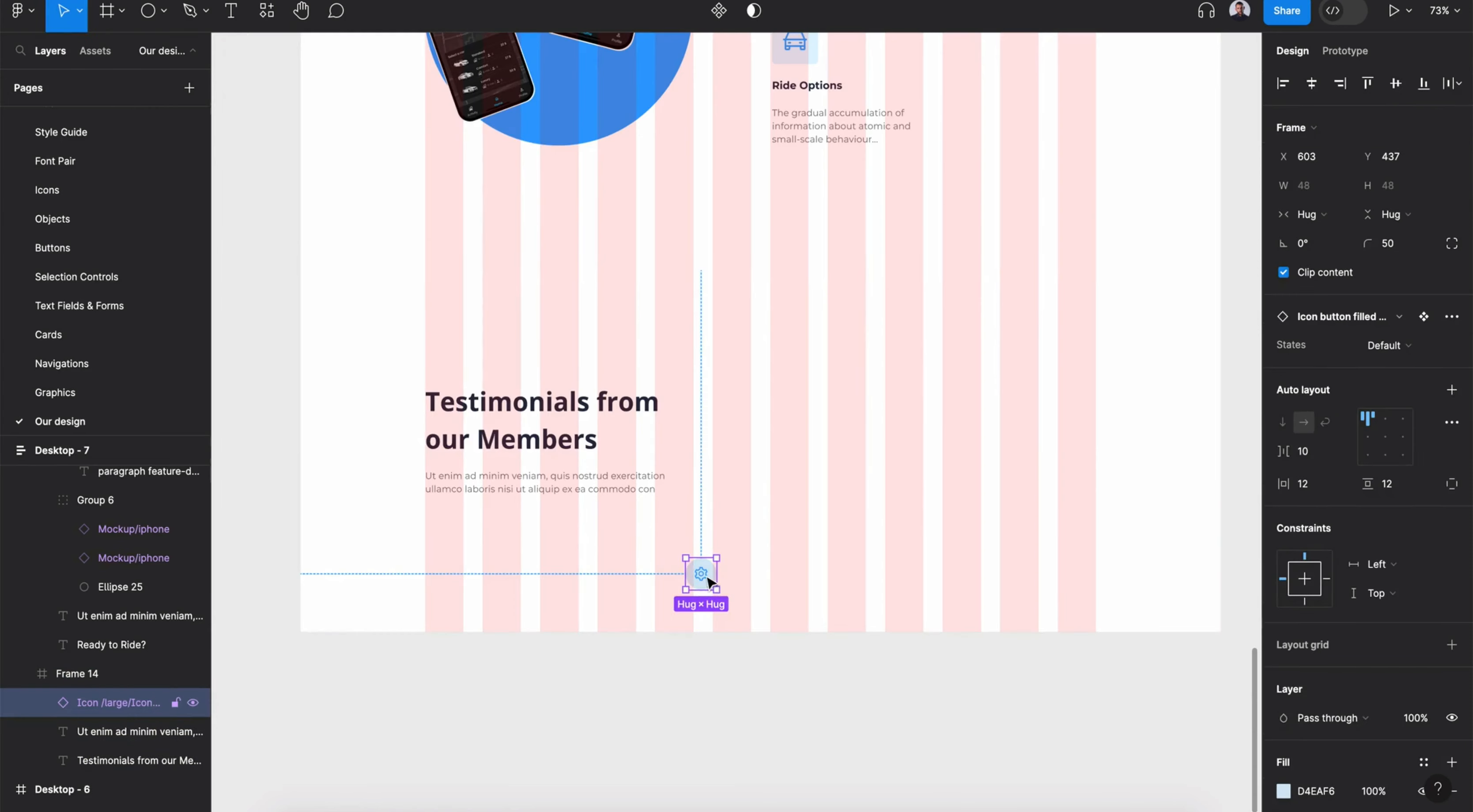
# - Swap the icon button's icon for ep:arrow-left-bold by searching local components for left
pyautogui.click(1372, 318)
pyautogui.click(1373, 448)
pyautogui.doubleClick(453, 551)
pyautogui.scroll(3, 455, 553)
pyautogui.click(456, 542)
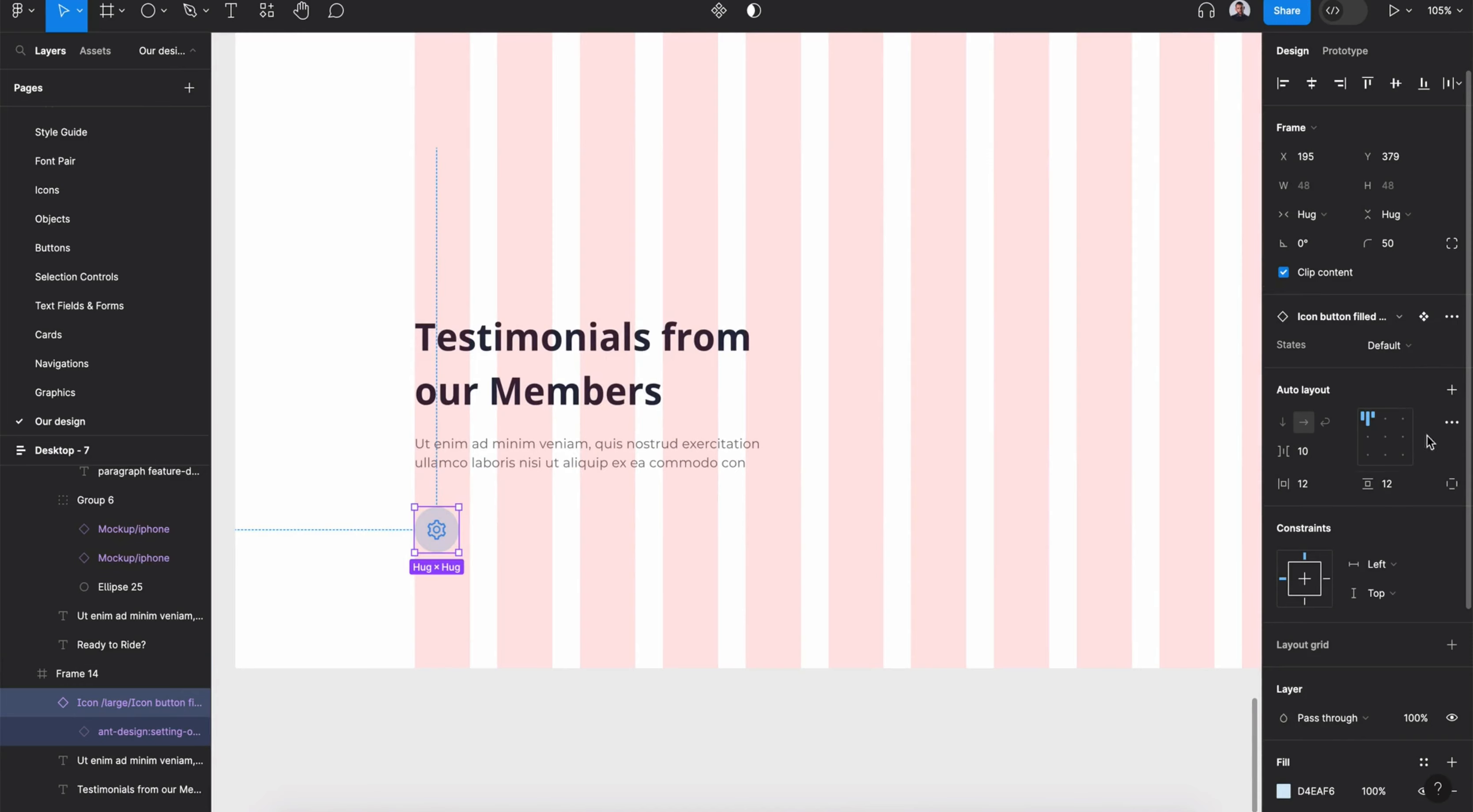
pyautogui.scroll(-5, 1427, 436)
pyautogui.click(1424, 503)
pyautogui.click(1120, 789)
pyautogui.press('Return')
pyautogui.click(1399, 233)
pyautogui.write('left')
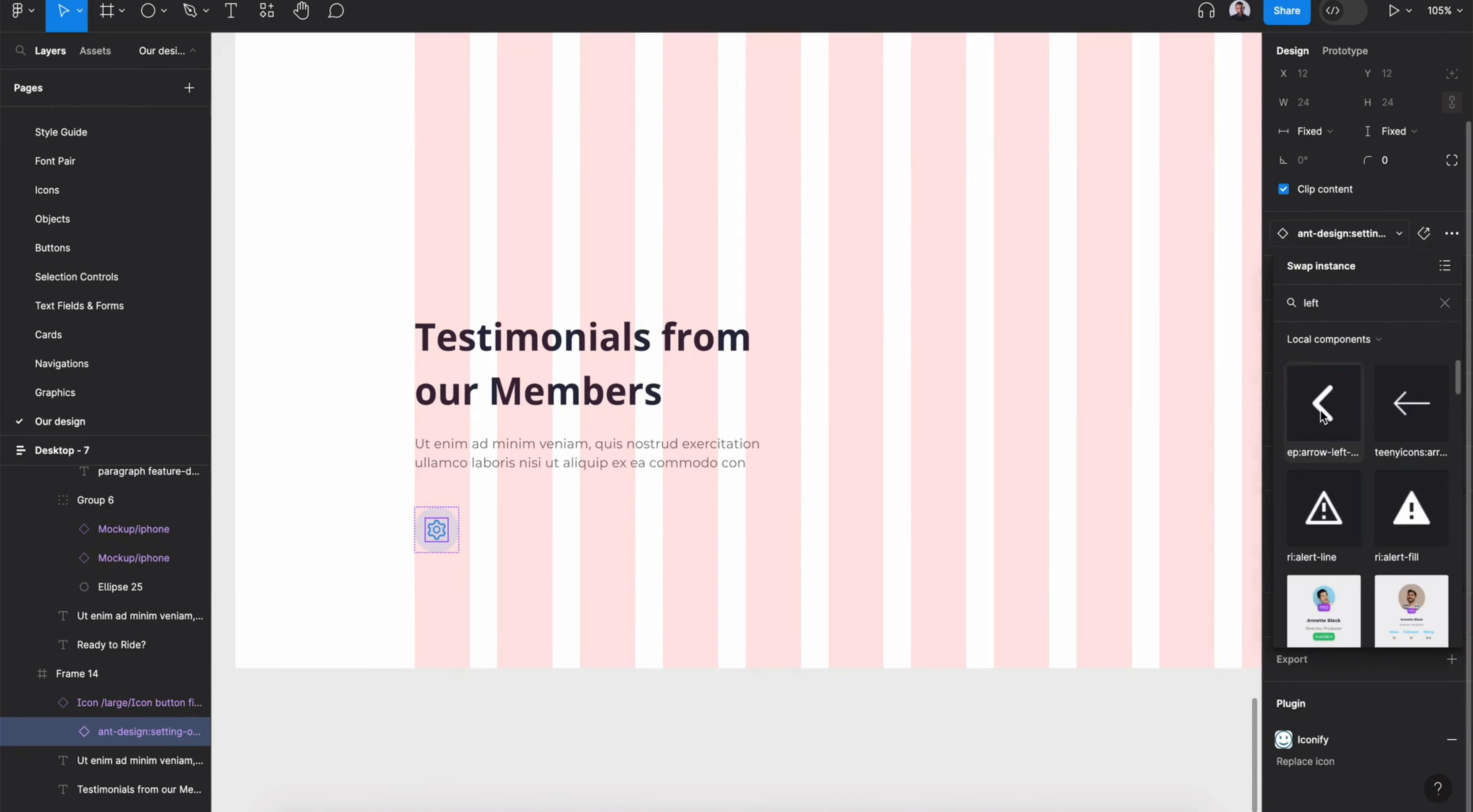
pyautogui.click(1320, 409)
pyautogui.click(1421, 571)
pyautogui.click(1146, 567)
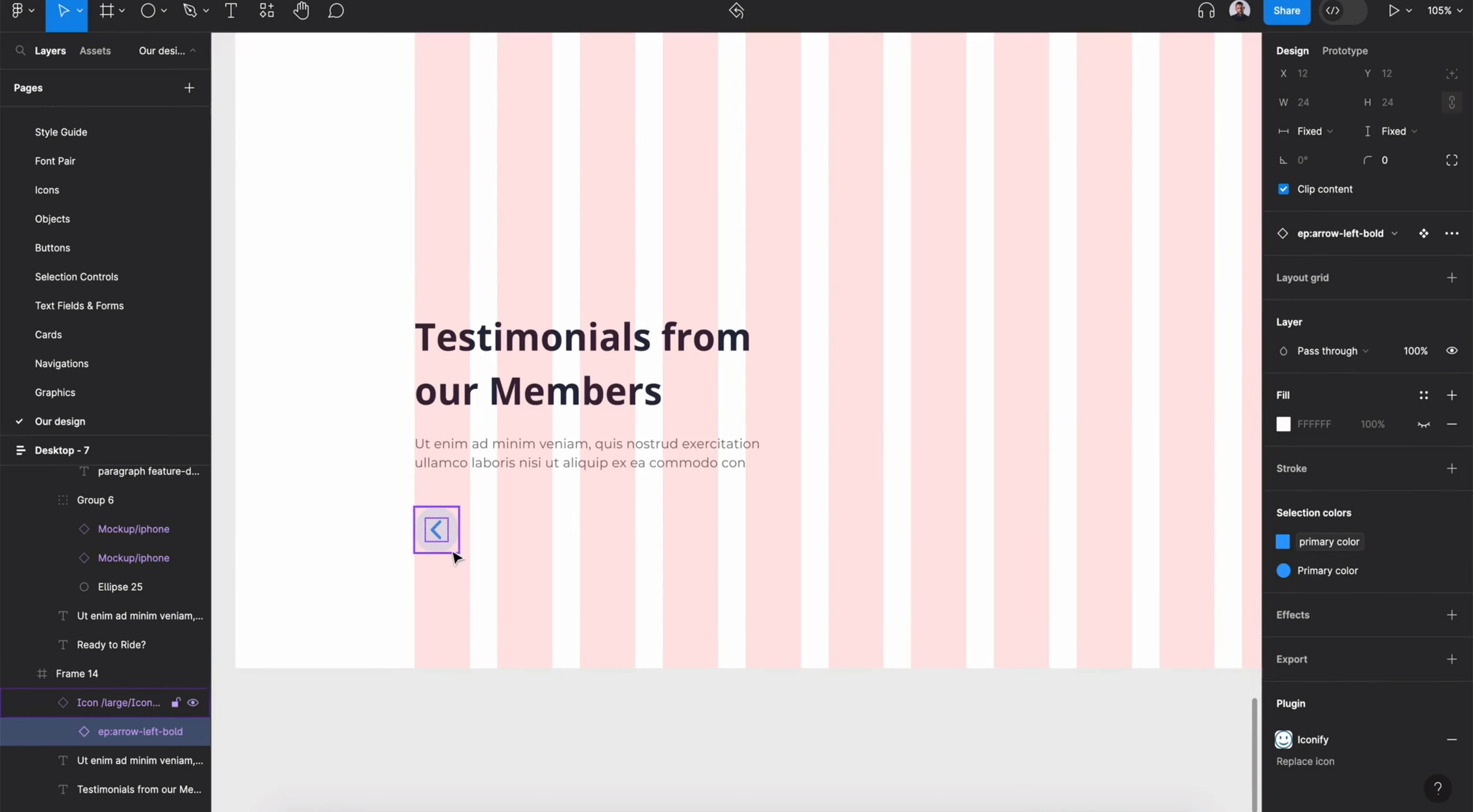
# - Duplicate the arrow button to its right, make the copy filled, and swap its icon for ep:arrow-right-bold
pyautogui.click(457, 551)
pyautogui.moveTo(476, 541); pyautogui.dragTo(512, 542)
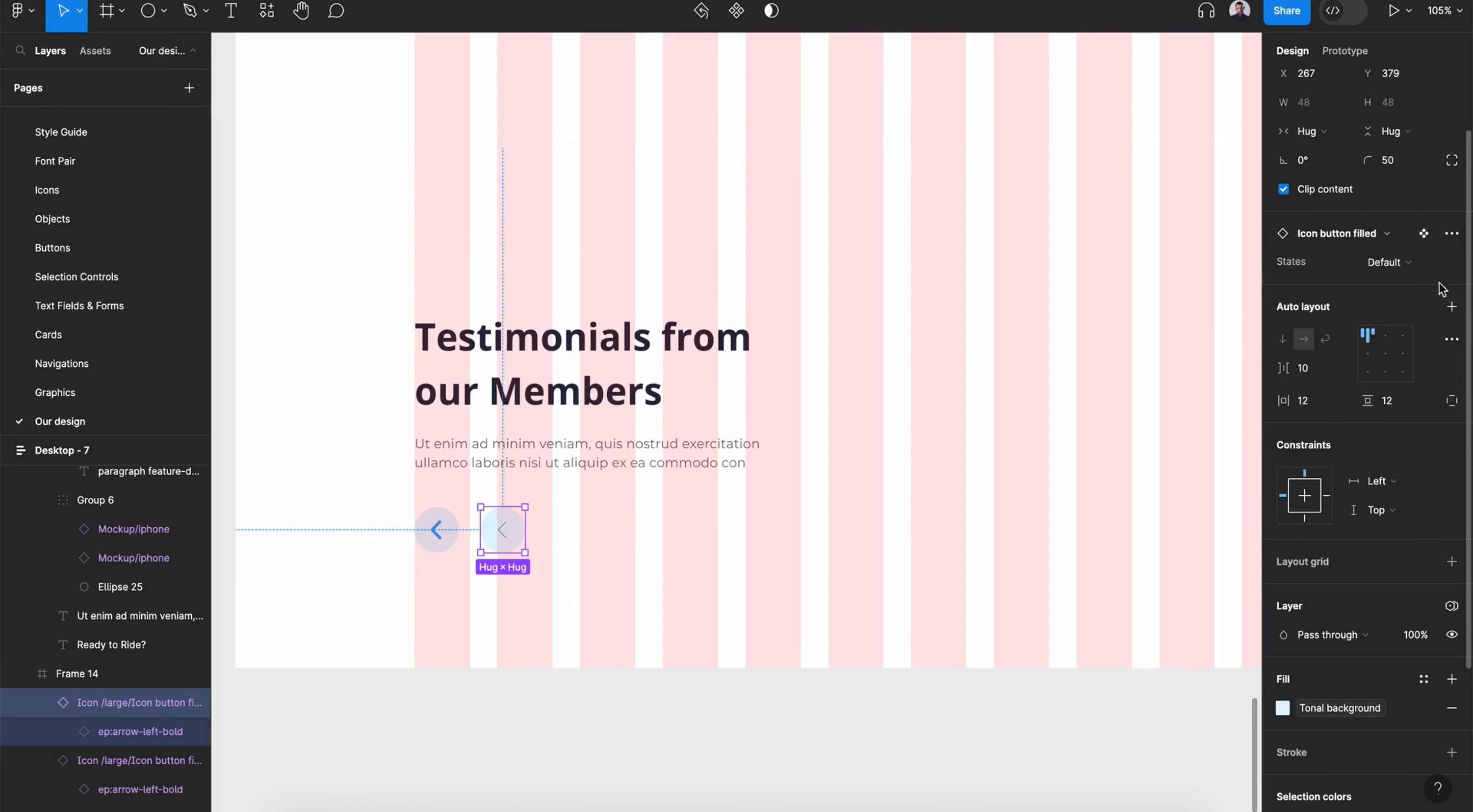
pyautogui.click(1451, 233)
pyautogui.click(1338, 344)
pyautogui.press('Return')
pyautogui.click(1343, 262)
pyautogui.write('right')
pyautogui.click(1292, 430)
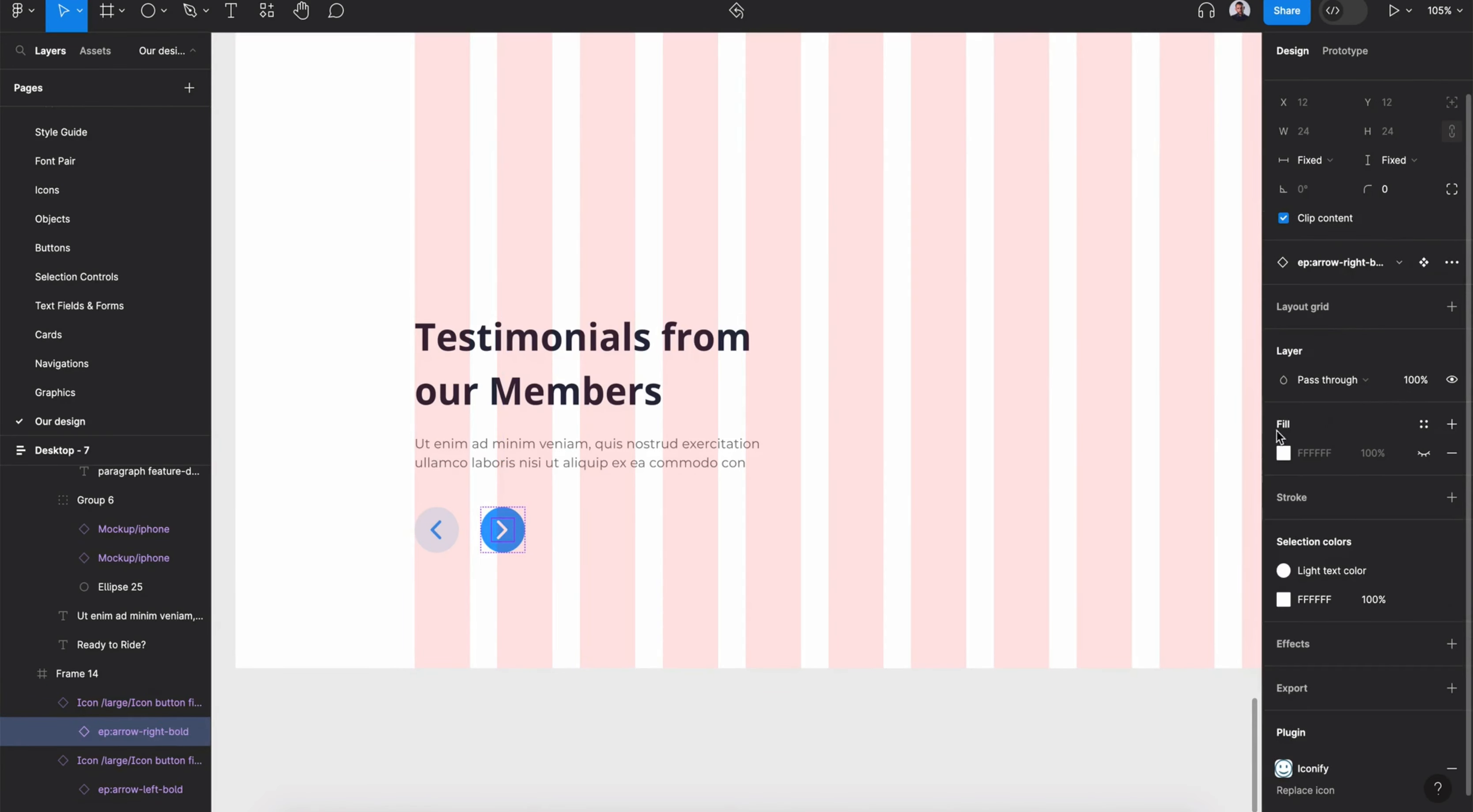
pyautogui.click(522, 546)
pyautogui.click(1425, 778)
pyautogui.click(1120, 556)
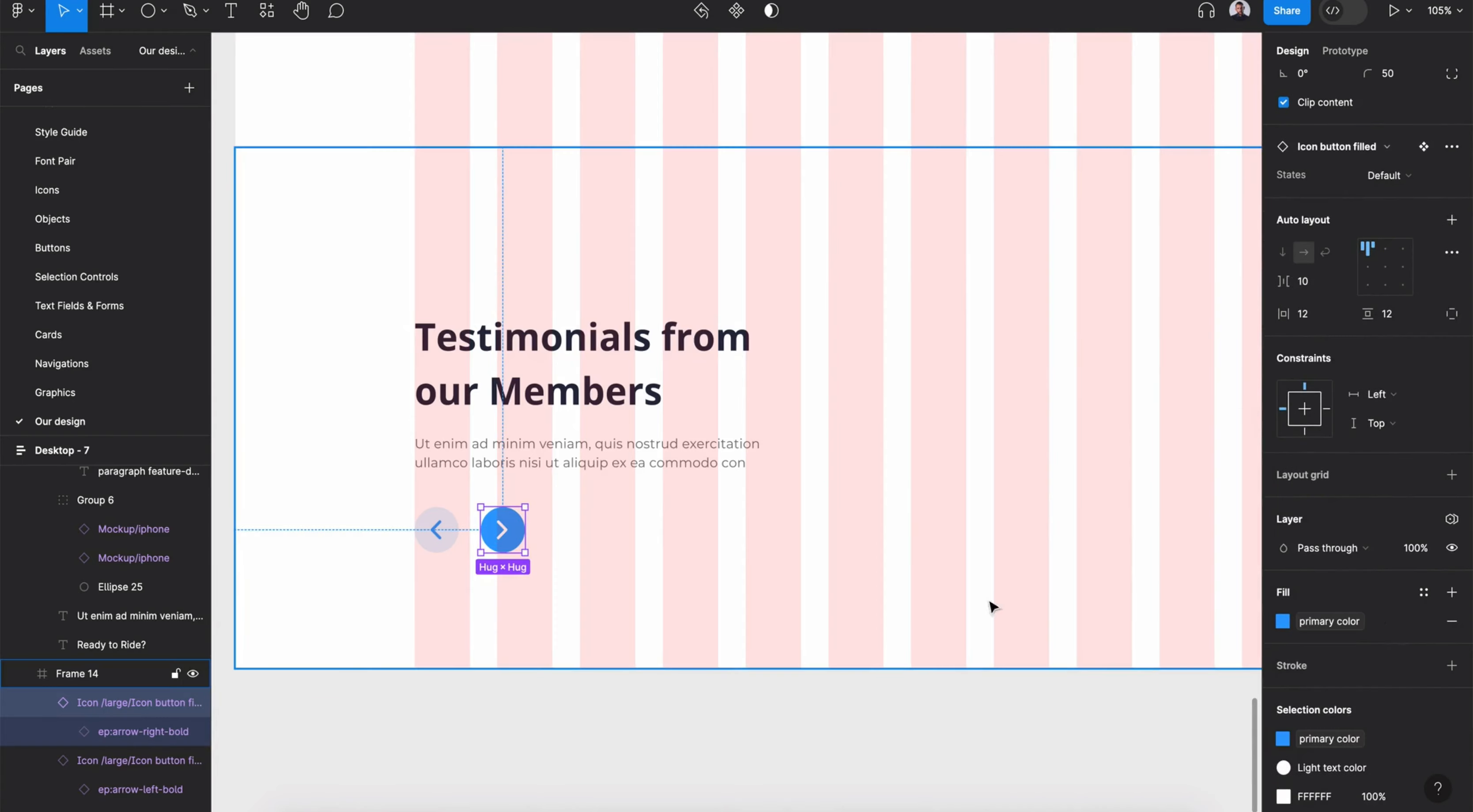
pyautogui.click(547, 721)
pyautogui.moveTo(417, 612); pyautogui.dragTo(474, 565)
pyautogui.keyDown('shift'); pyautogui.click(517, 539); pyautogui.keyUp('shift')
pyautogui.doubleClick(518, 539)
pyautogui.keyDown('shift'); pyautogui.click(455, 539); pyautogui.keyUp('shift')
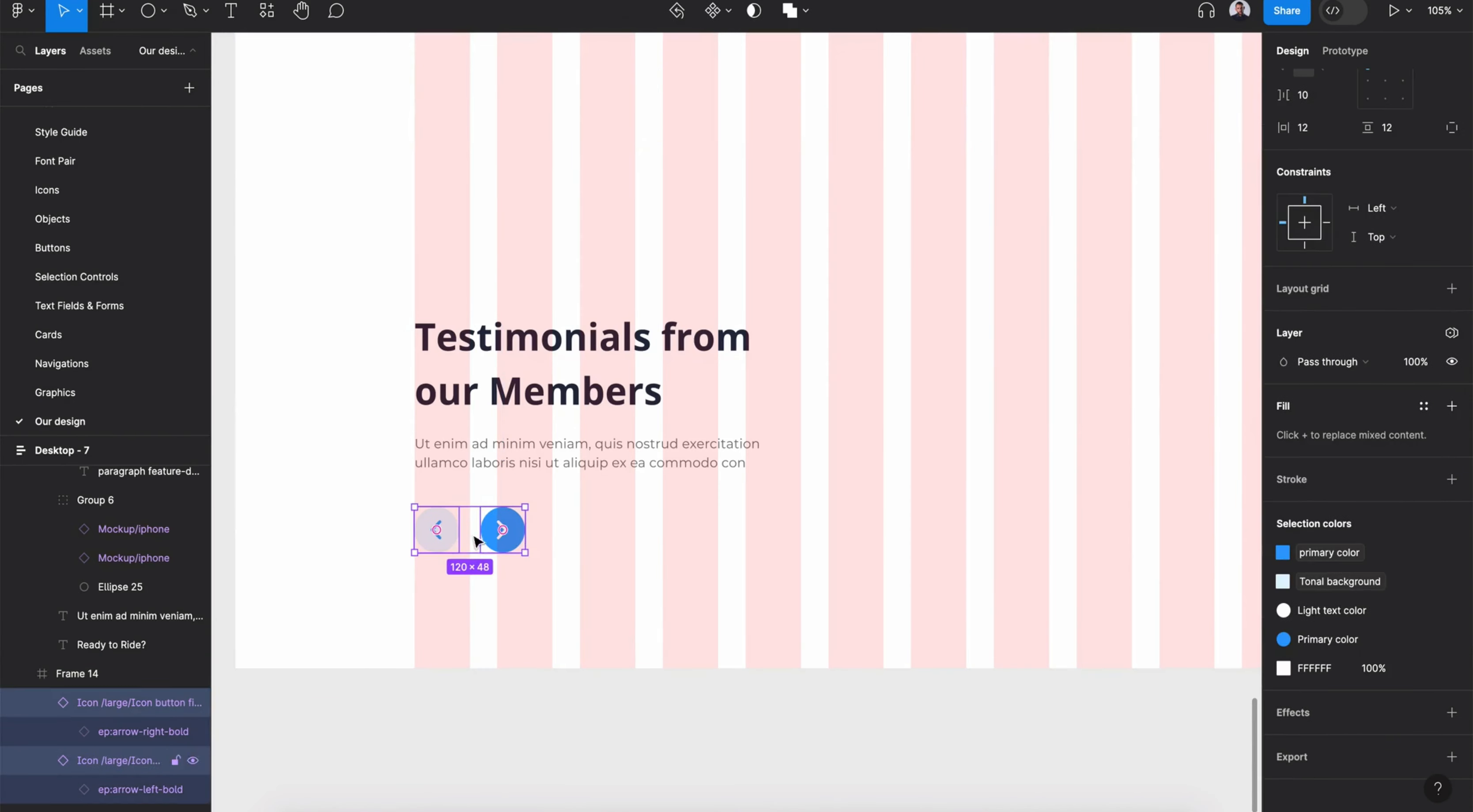
# - Insert a Testimonials card component from local components into the testimonials frame beside the heading text
pyautogui.click(491, 536)
pyautogui.click(700, 599)
pyautogui.scroll(-5, 706, 601)
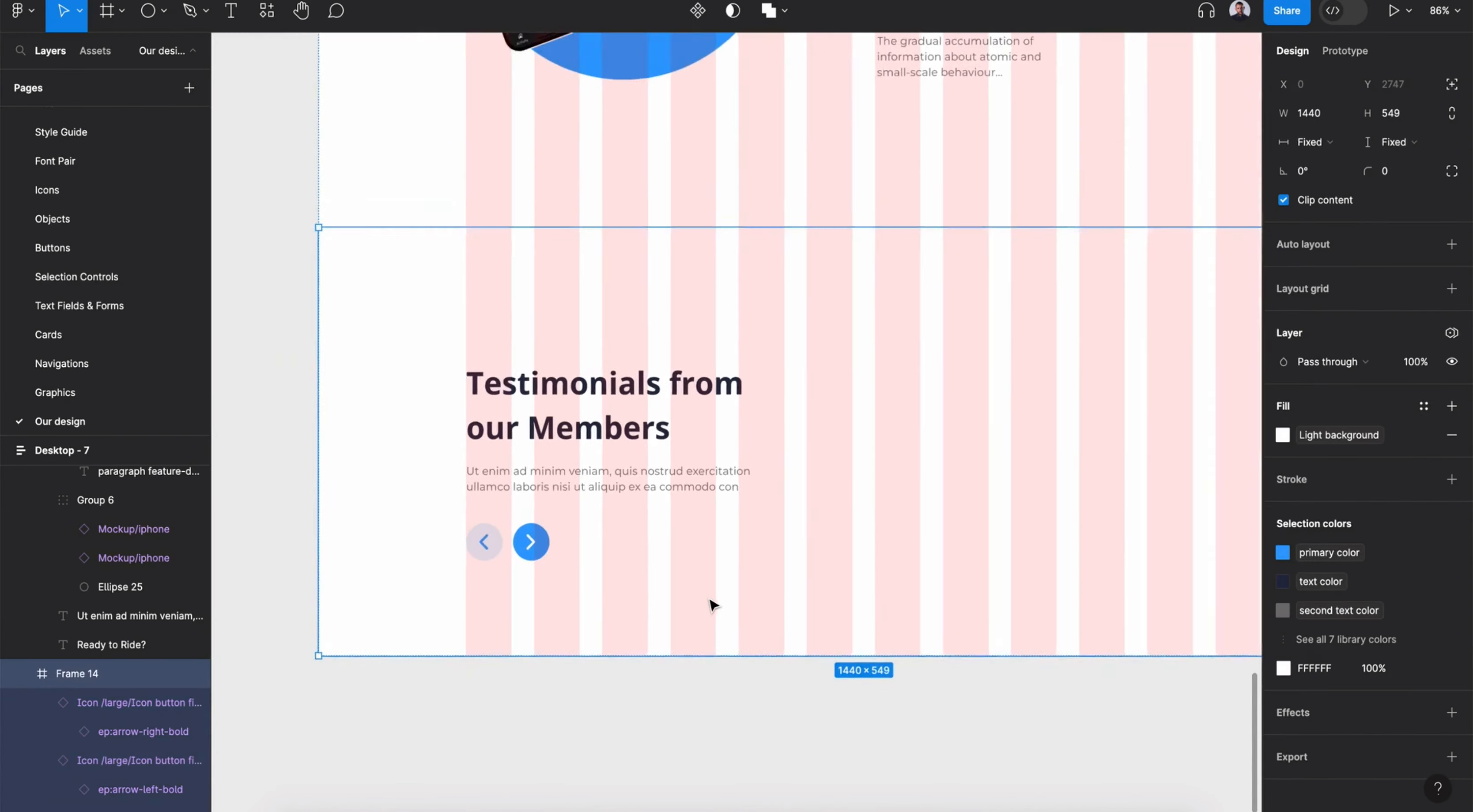
pyautogui.hotkey('shift', 'i')
pyautogui.write('testi')
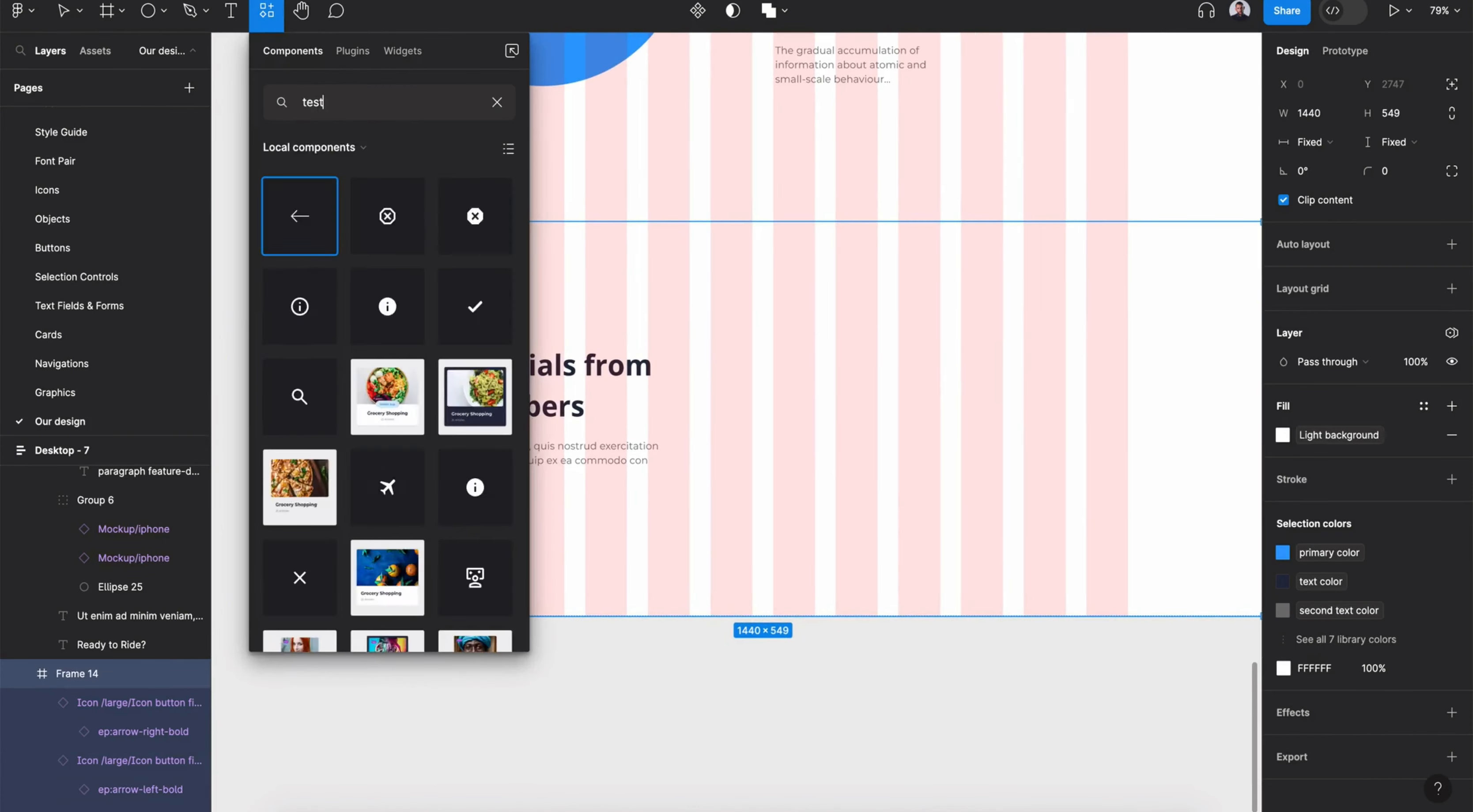
pyautogui.moveTo(472, 308); pyautogui.dragTo(782, 371)
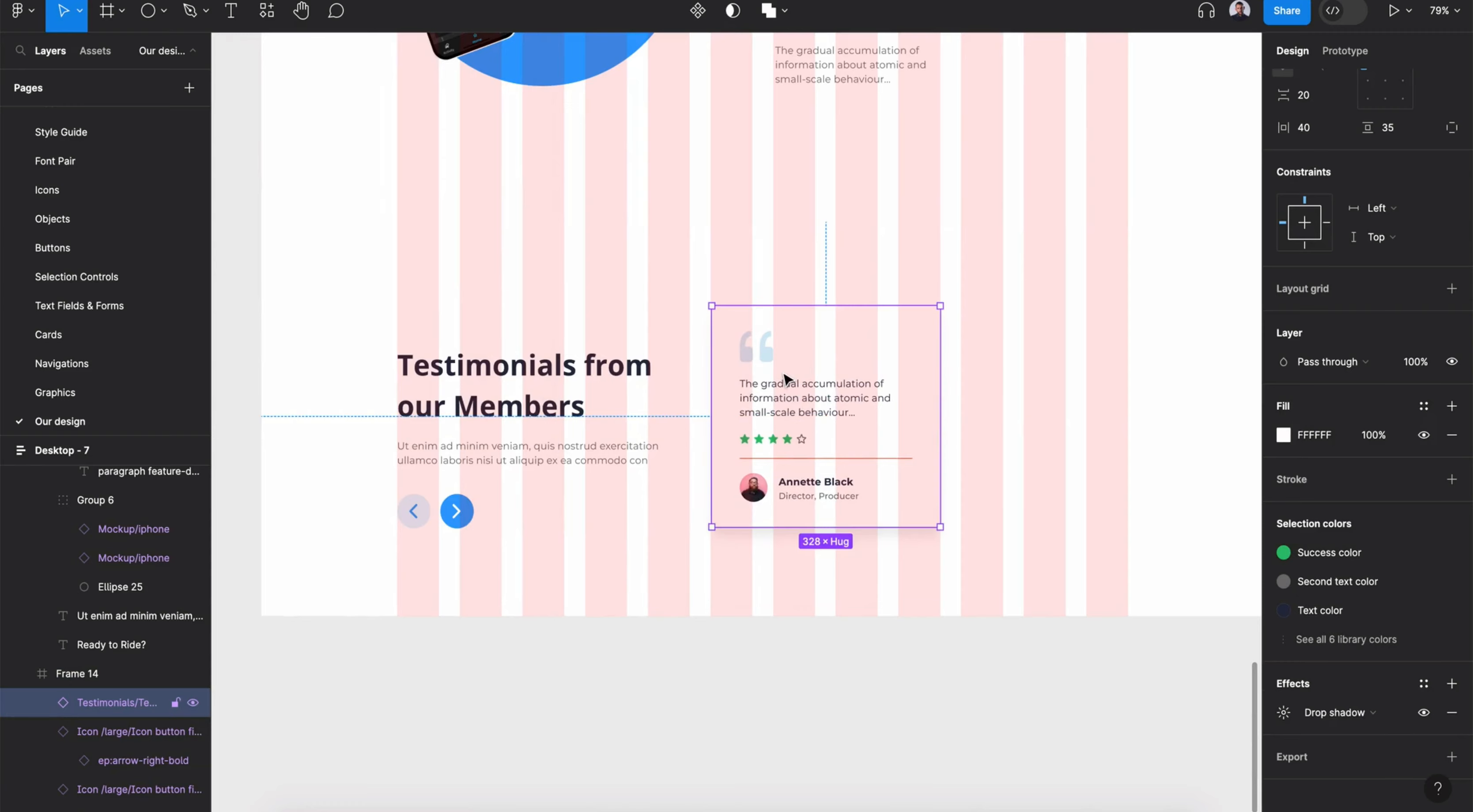
# - Duplicate the testimonial card twice to the right to form a row of three cards
pyautogui.click(89, 451)
pyautogui.click(1398, 205)
pyautogui.doubleClick(788, 429)
pyautogui.moveTo(788, 430); pyautogui.dragTo(1013, 430)
pyautogui.hscroll(6, 1013, 429)
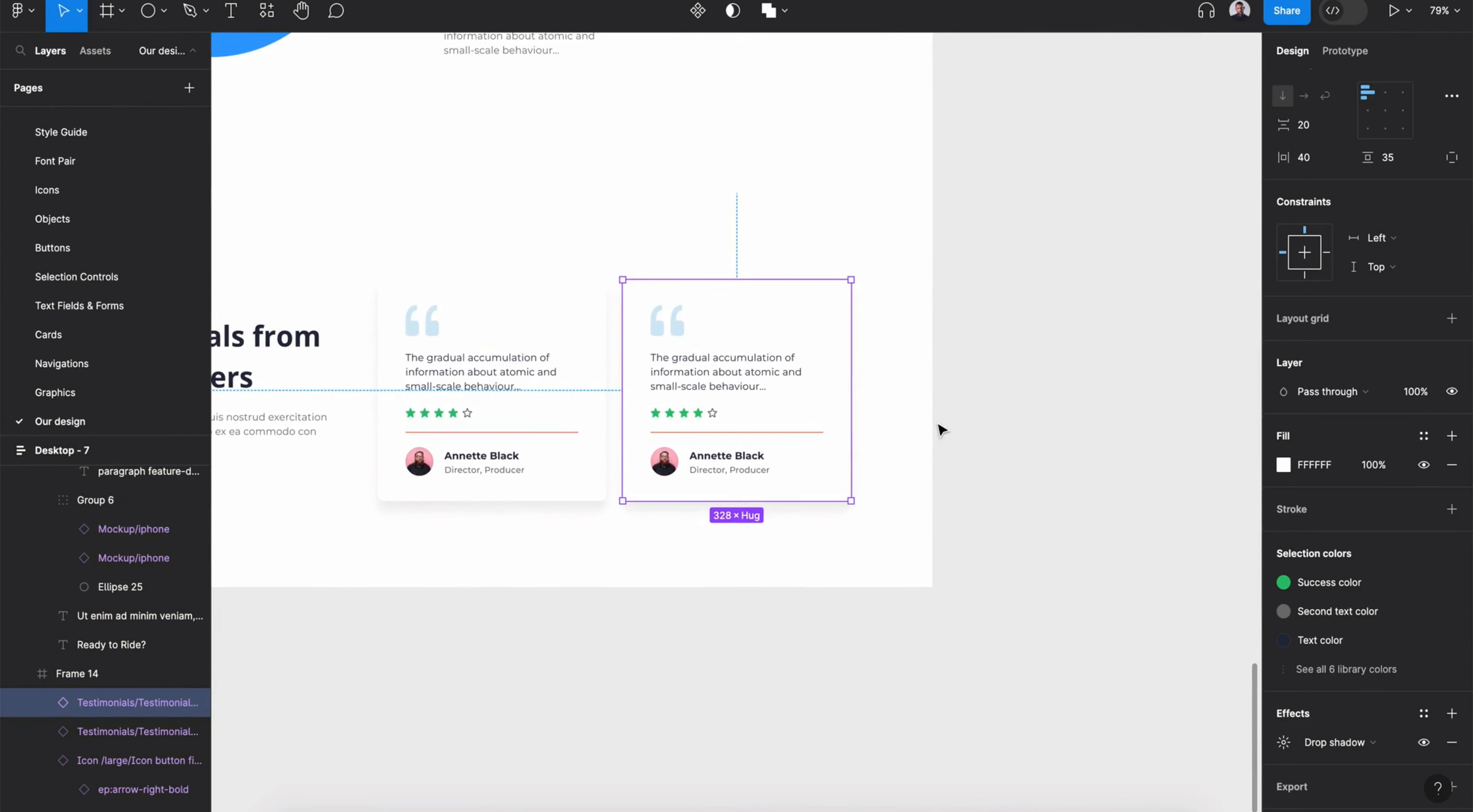
pyautogui.moveTo(749, 404); pyautogui.dragTo(907, 379)
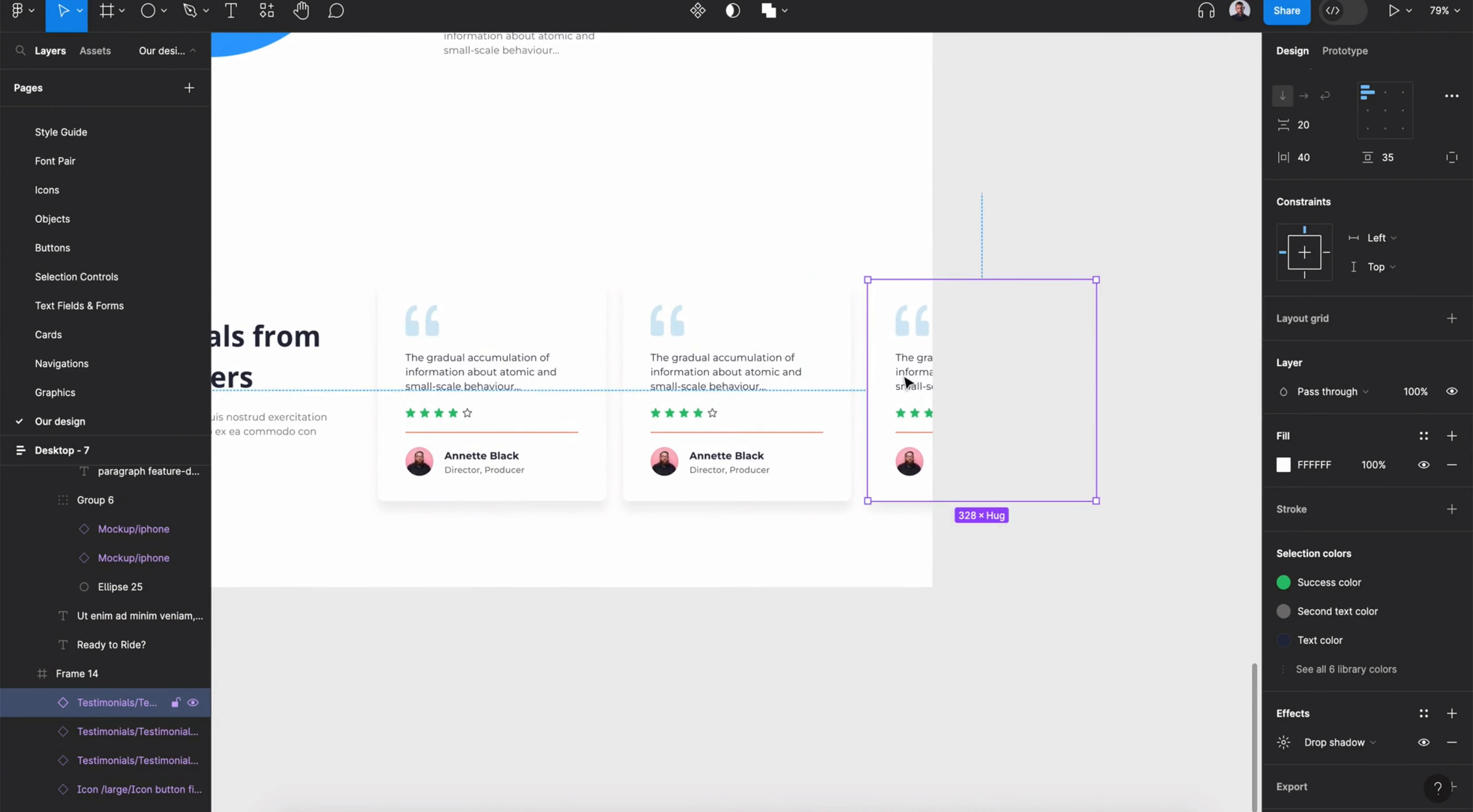
# - Open the Content Reel plugin and switch to its text content
pyautogui.scroll(-3, 905, 382)
pyautogui.hscroll(-3, 907, 383)
pyautogui.click(266, 10)
pyautogui.click(353, 51)
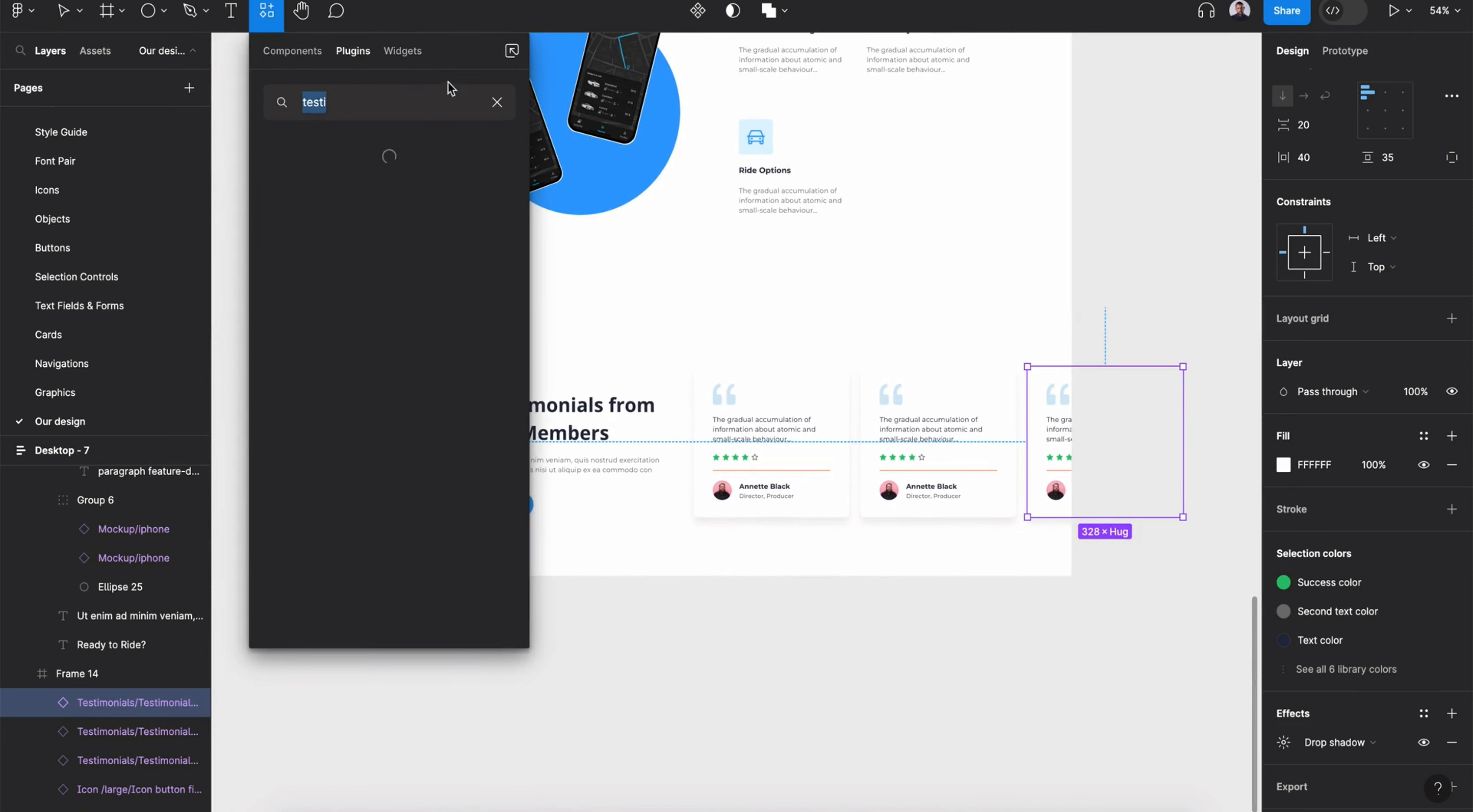
pyautogui.click(361, 286)
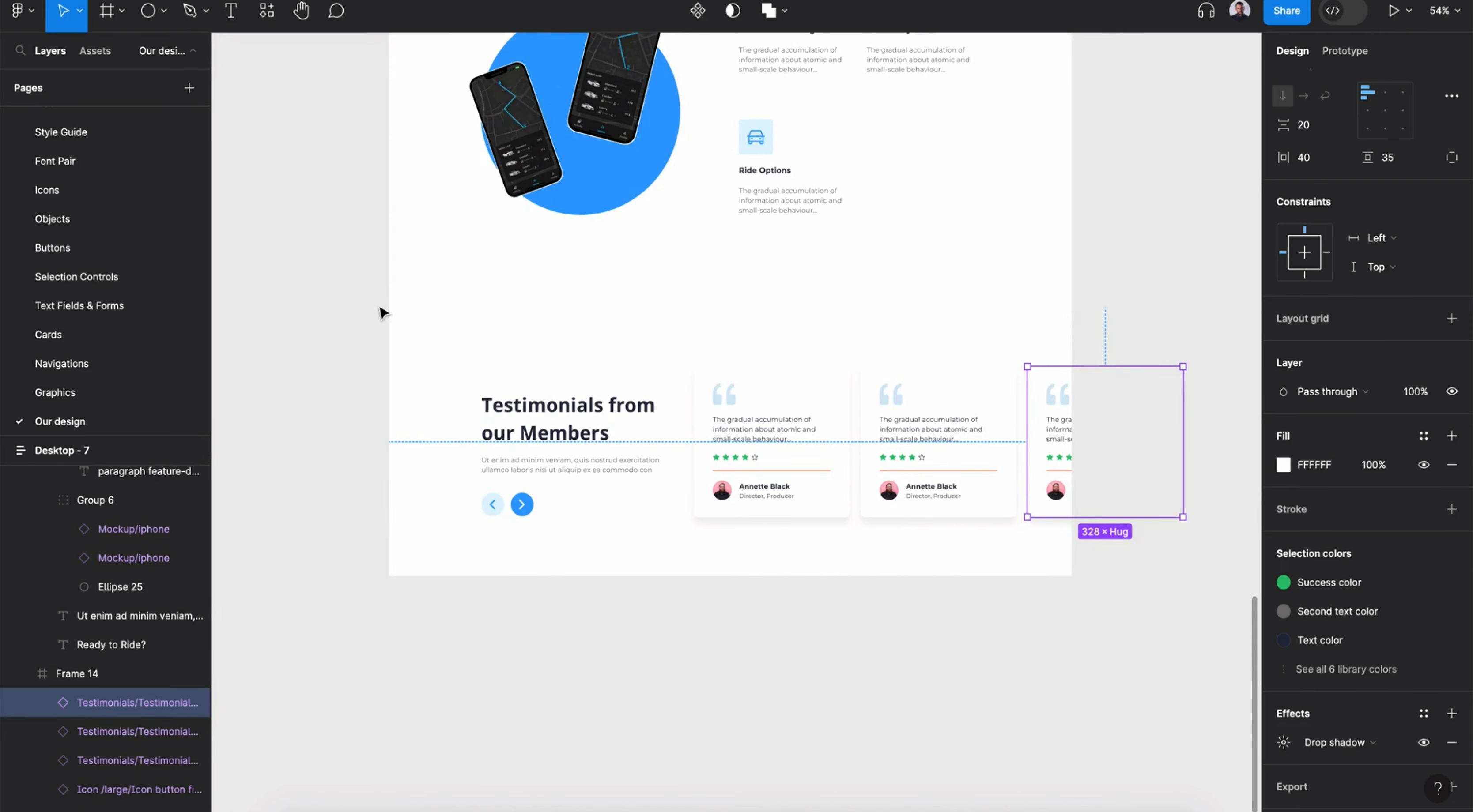
pyautogui.moveTo(965, 88); pyautogui.dragTo(1096, 85)
pyautogui.click(1067, 114)
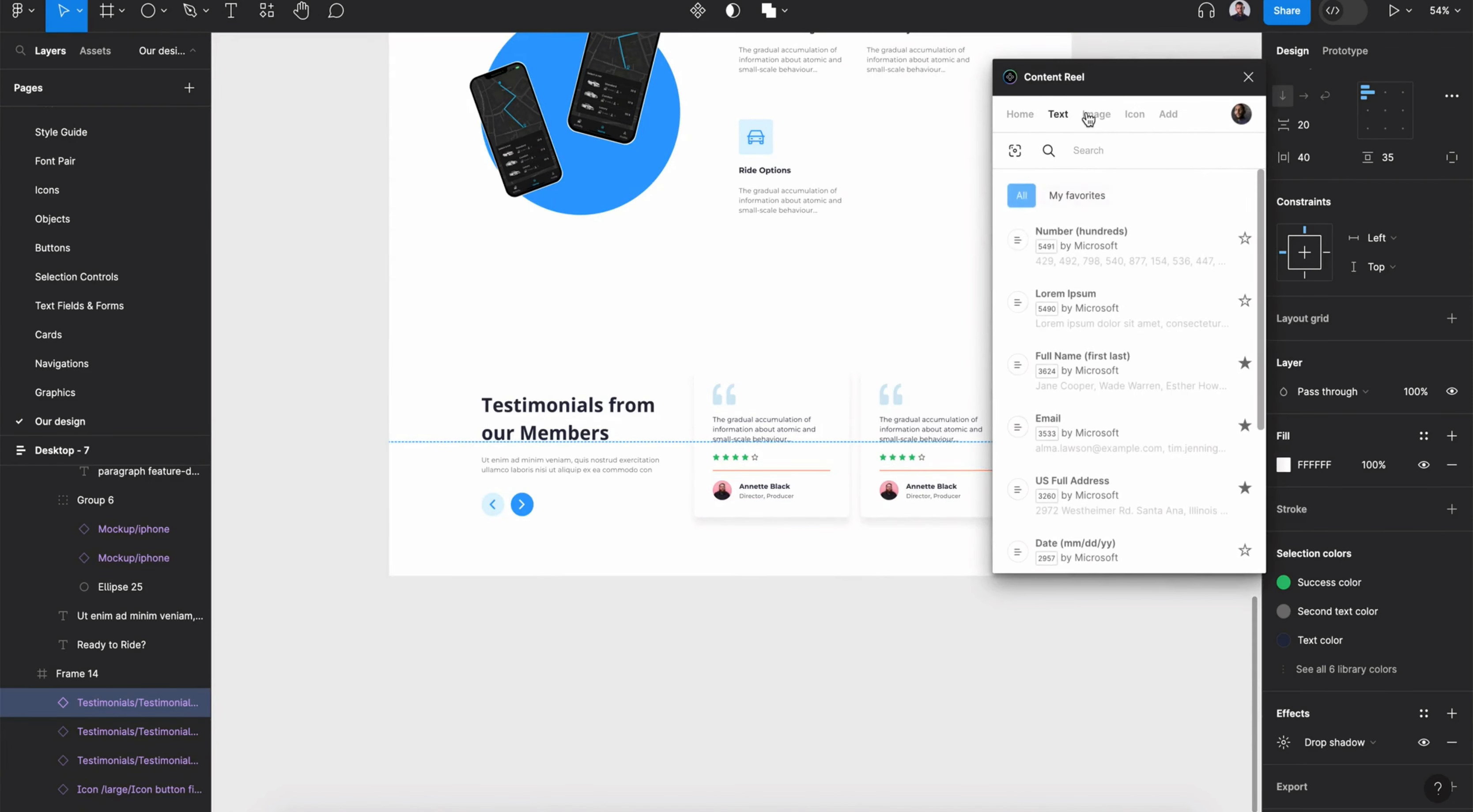
# - Fill the three cards' quote paragraphs with the Testimonials text set from Content Reel
pyautogui.write('testimo')
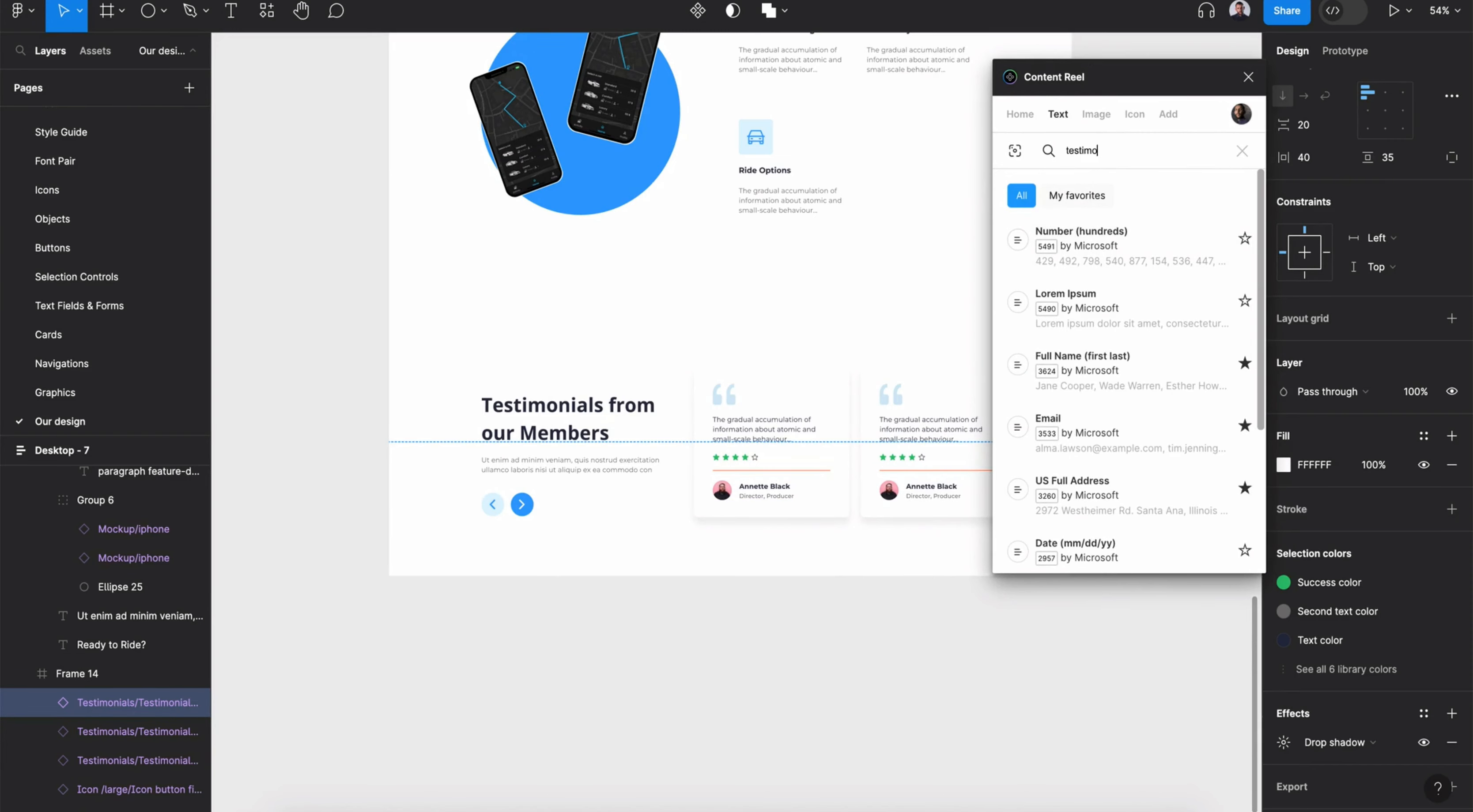
pyautogui.write('nials')
pyautogui.click(1075, 235)
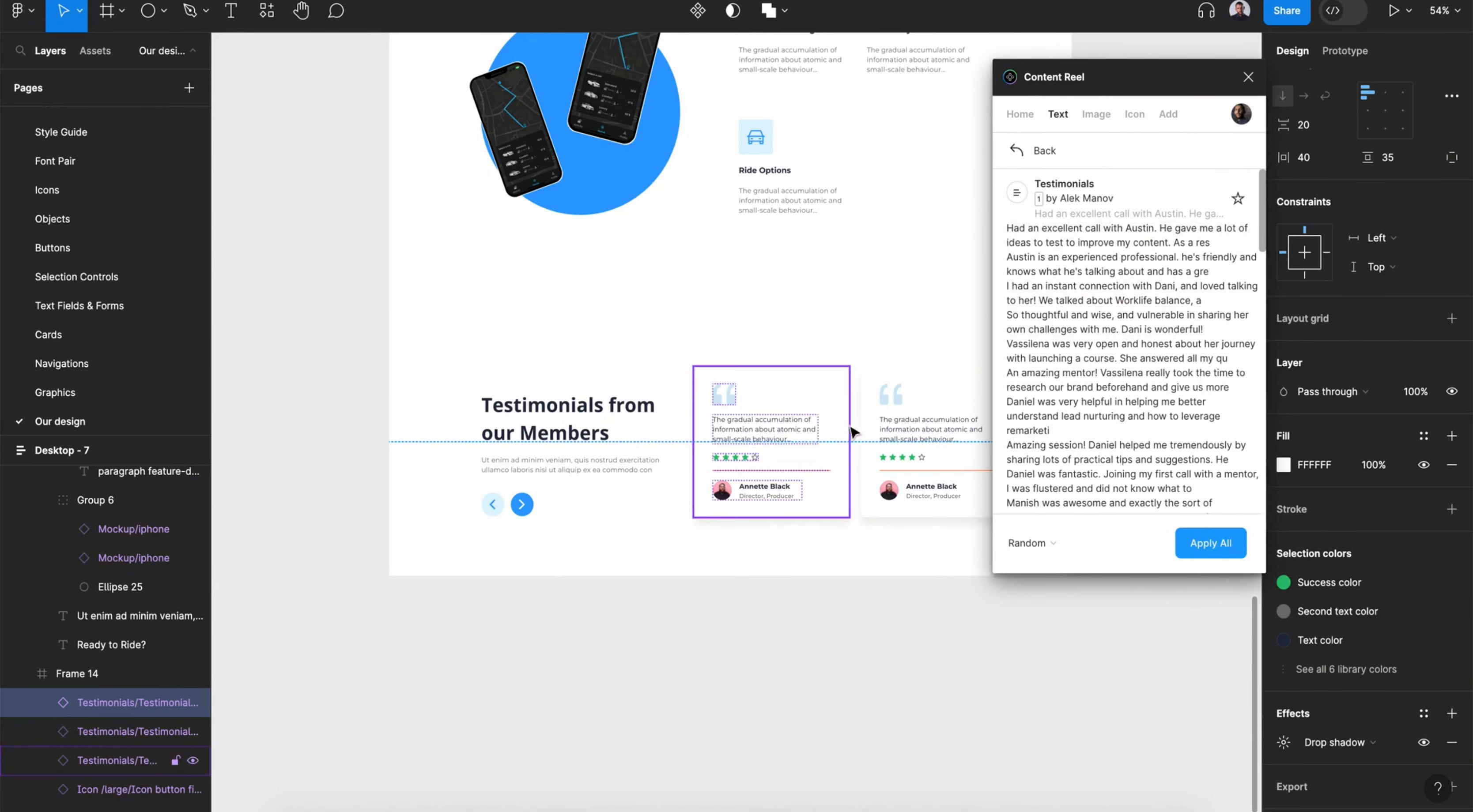
pyautogui.hscroll(5, 800, 486)
pyautogui.scroll(-2, 800, 486)
pyautogui.click(505, 359)
pyautogui.keyDown('shift'); pyautogui.keyDown('super'); pyautogui.click(668, 358); pyautogui.keyUp('super'); pyautogui.keyUp('shift')
pyautogui.keyDown('shift'); pyautogui.keyDown('super'); pyautogui.click(792, 360); pyautogui.keyUp('super'); pyautogui.keyUp('shift')
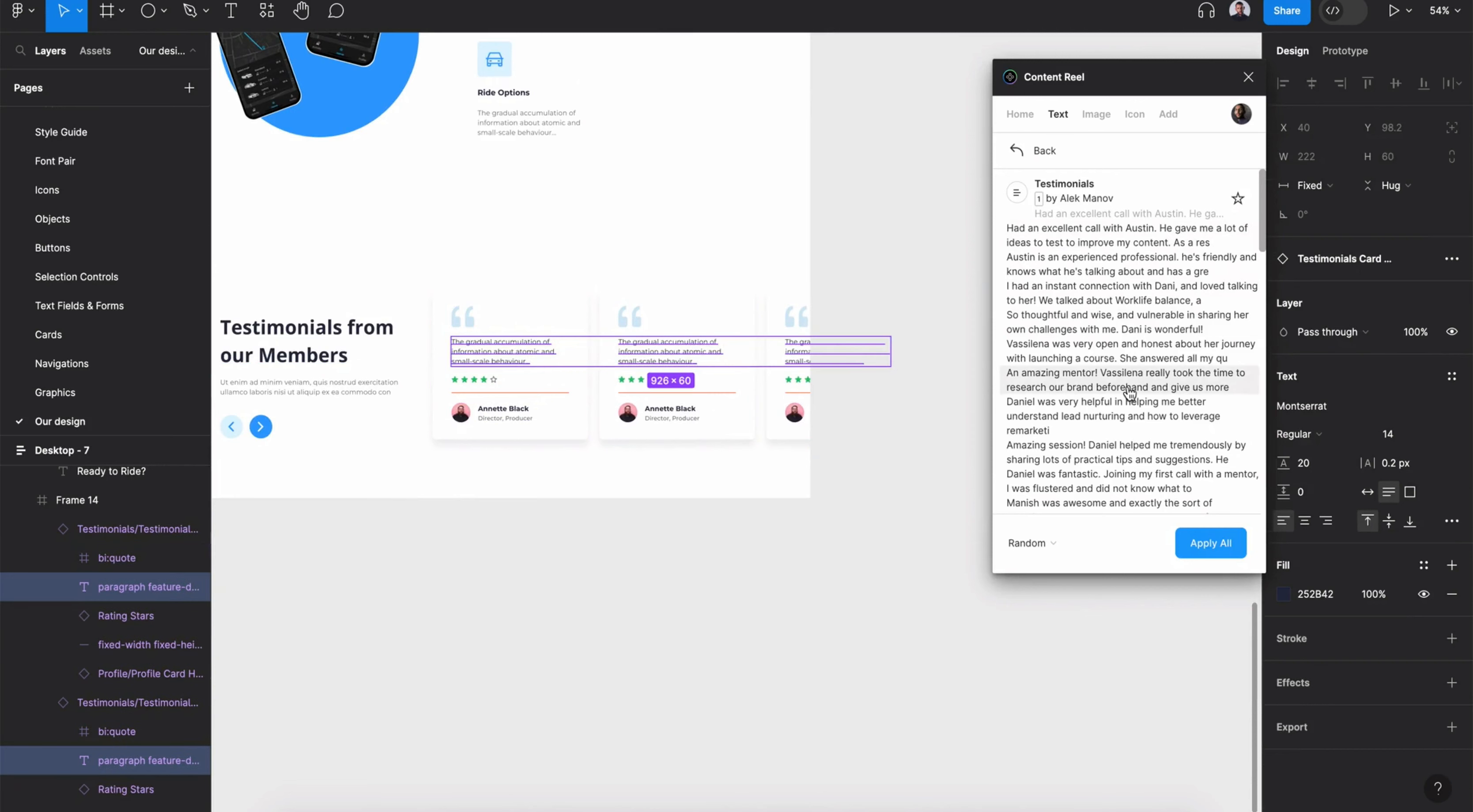
pyautogui.click(1221, 543)
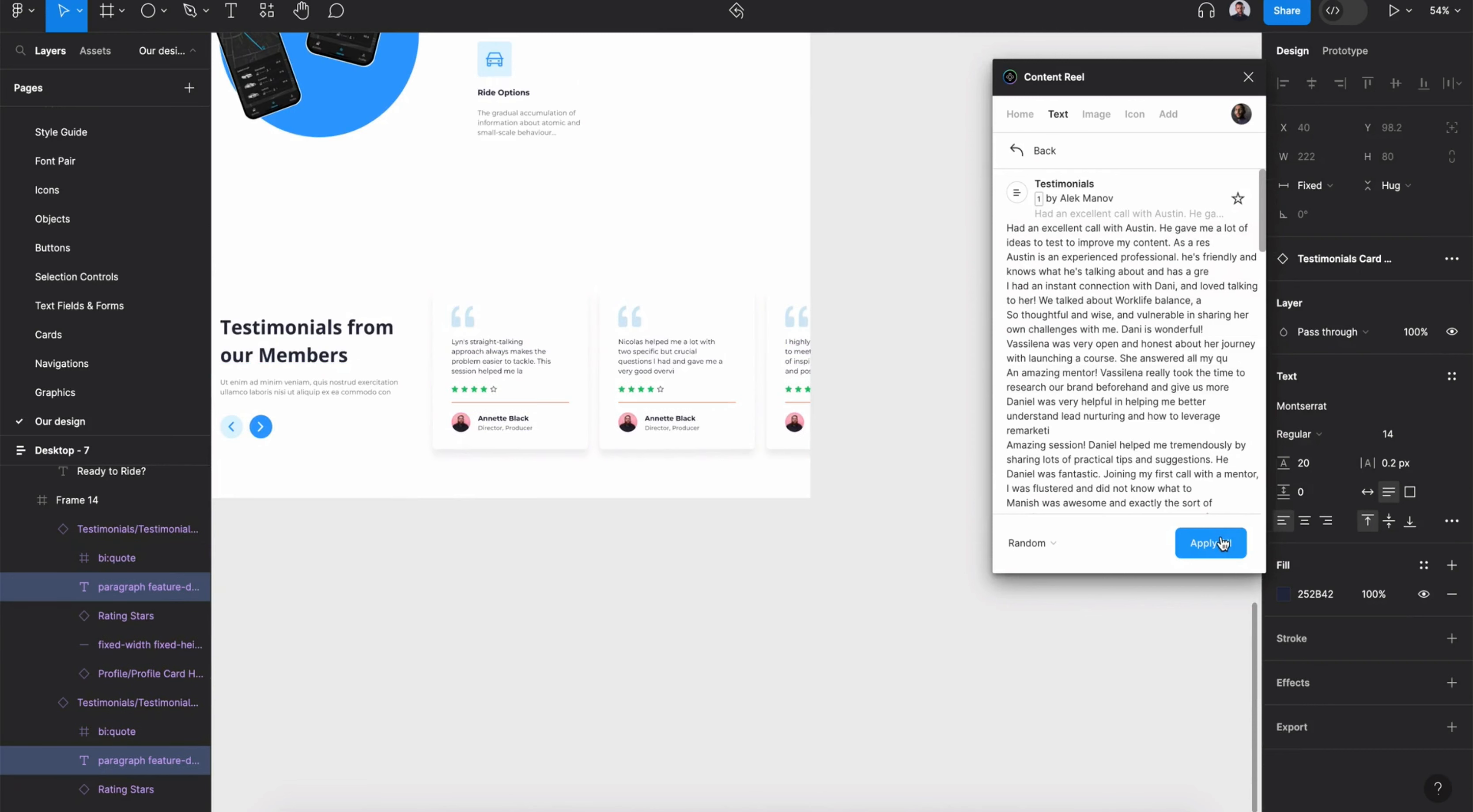
# - Fill the card names with Full Name (first last) text from Content Reel
pyautogui.keyDown('shift'); pyautogui.keyDown('super'); pyautogui.click(516, 422); pyautogui.keyUp('super'); pyautogui.keyUp('shift')
pyautogui.click(1038, 159)
pyautogui.click(1241, 151)
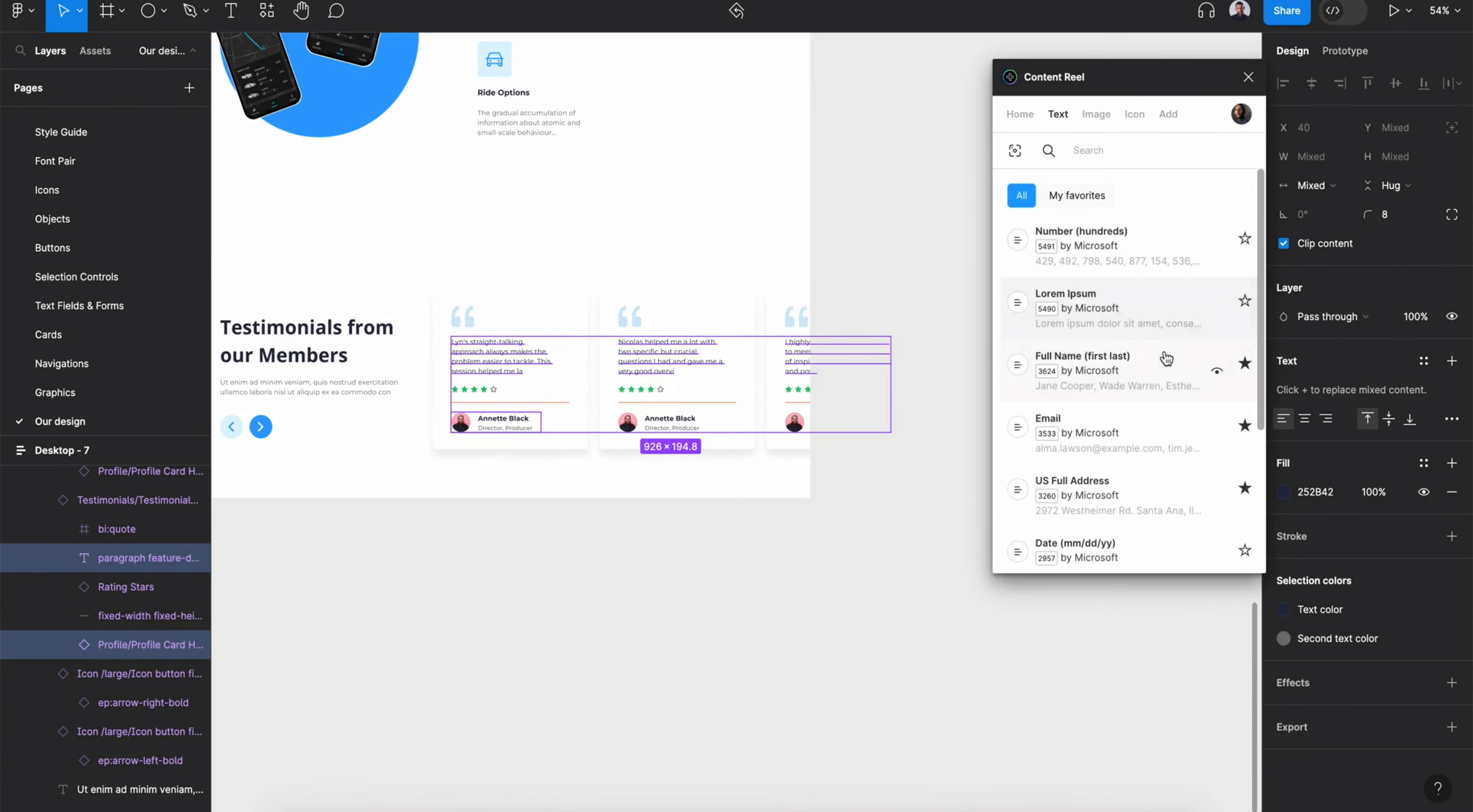
pyautogui.click(543, 572)
pyautogui.keyDown('super'); pyautogui.click(503, 420); pyautogui.keyUp('super')
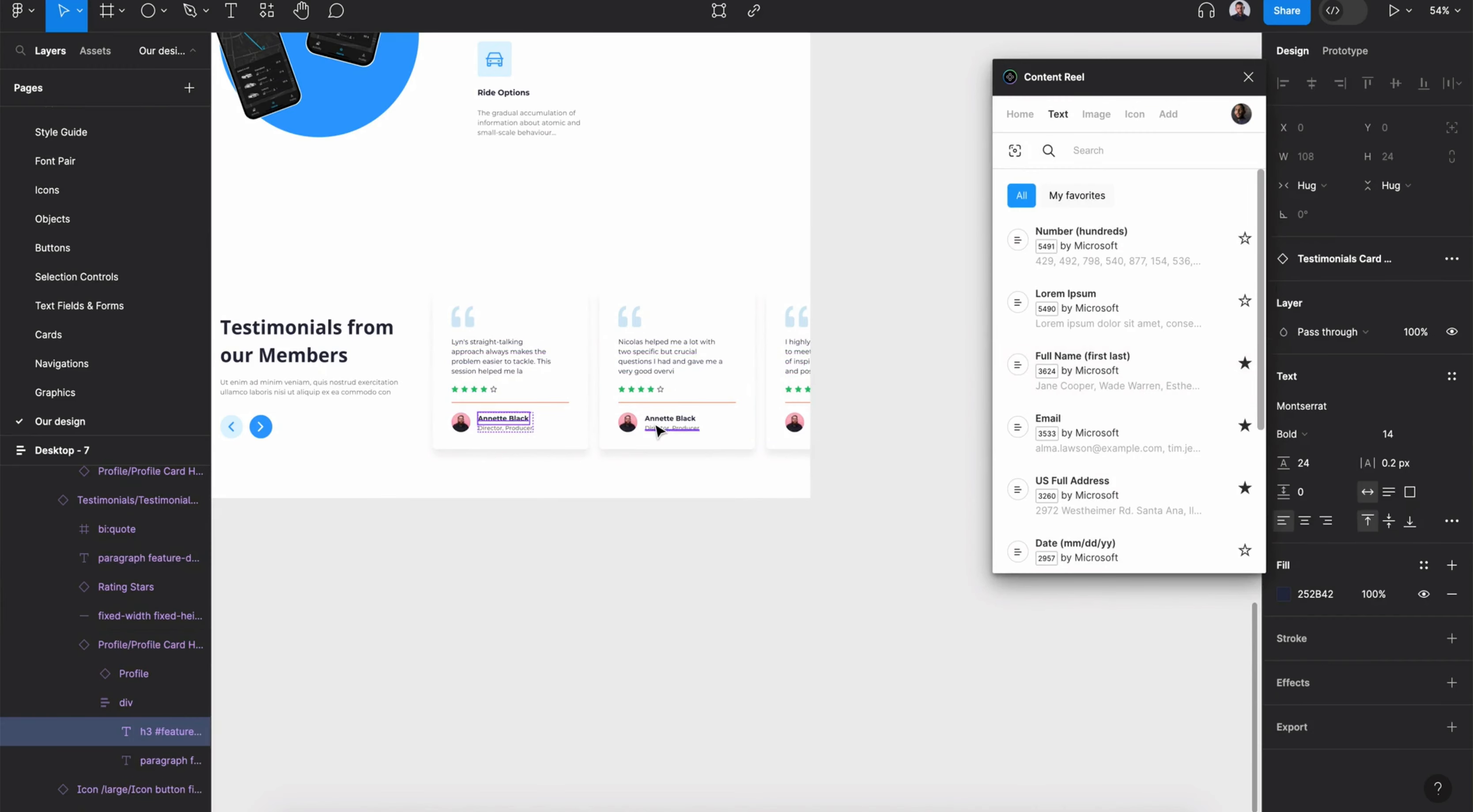
pyautogui.keyDown('shift'); pyautogui.keyDown('super'); pyautogui.click(670, 419); pyautogui.keyUp('super'); pyautogui.keyUp('shift')
pyautogui.click(1082, 356)
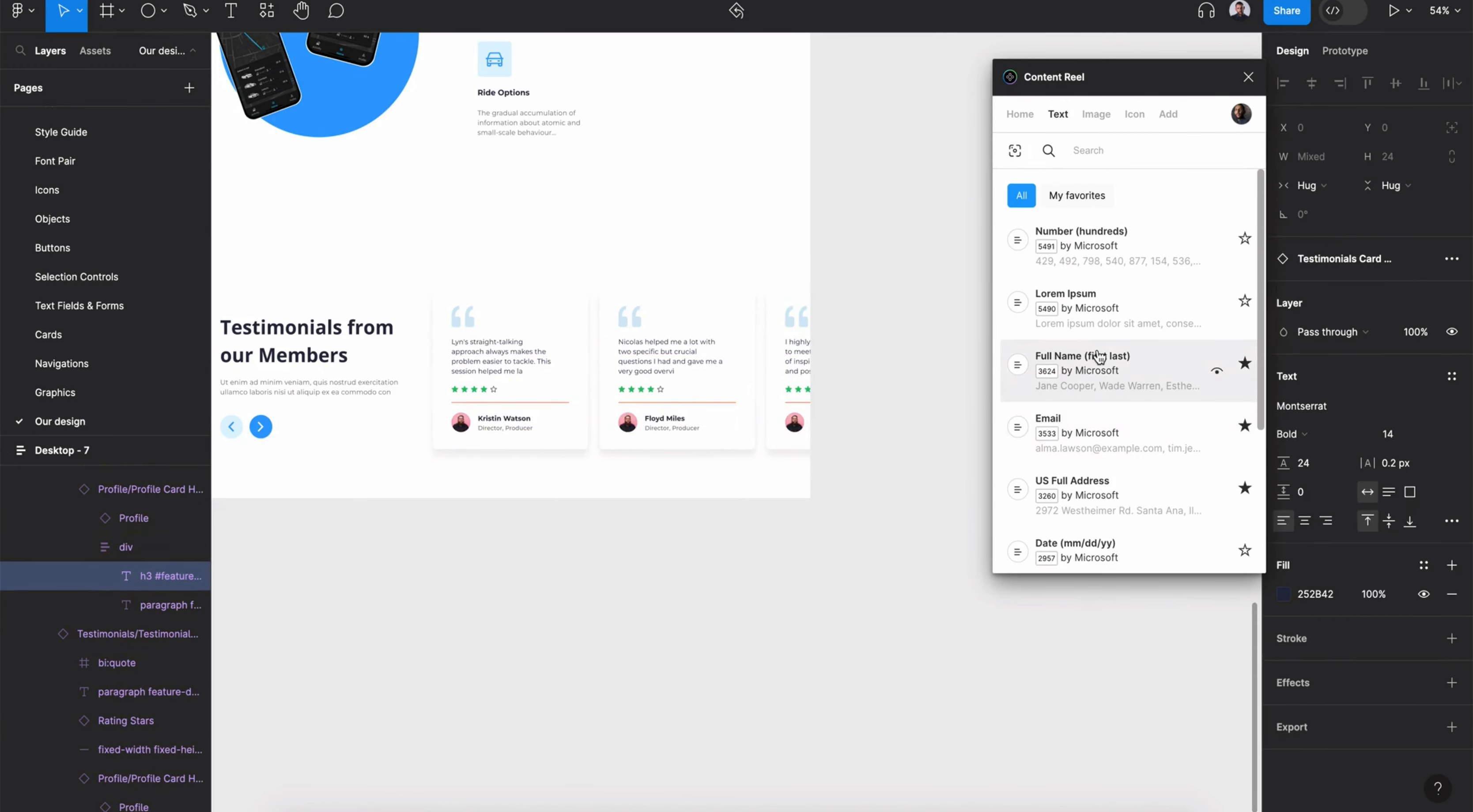
# - Replace the three card avatars with a Content Reel image and close the plugin
pyautogui.keyDown('super'); pyautogui.click(460, 422); pyautogui.keyUp('super')
pyautogui.keyDown('shift'); pyautogui.keyDown('super'); pyautogui.click(628, 426); pyautogui.keyUp('super'); pyautogui.keyUp('shift')
pyautogui.keyDown('shift'); pyautogui.keyDown('super'); pyautogui.click(795, 422); pyautogui.keyUp('super'); pyautogui.keyUp('shift')
pyautogui.click(1097, 114)
pyautogui.click(1026, 377)
pyautogui.click(1248, 77)
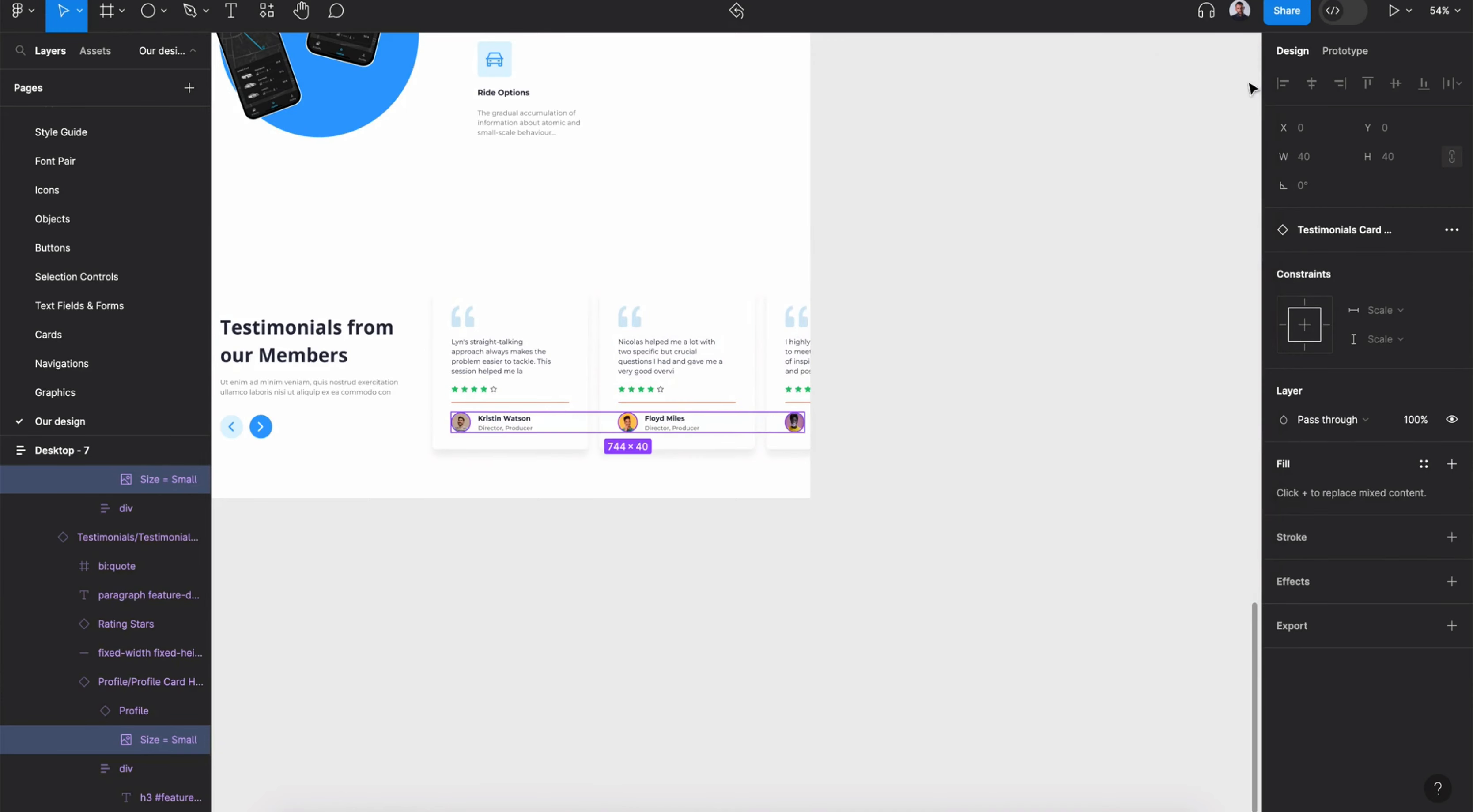
# - Preview the testimonials frame in a dark theme variable mode
pyautogui.click(825, 503)
pyautogui.scroll(-3, 825, 503)
pyautogui.click(828, 503)
pyautogui.click(1084, 542)
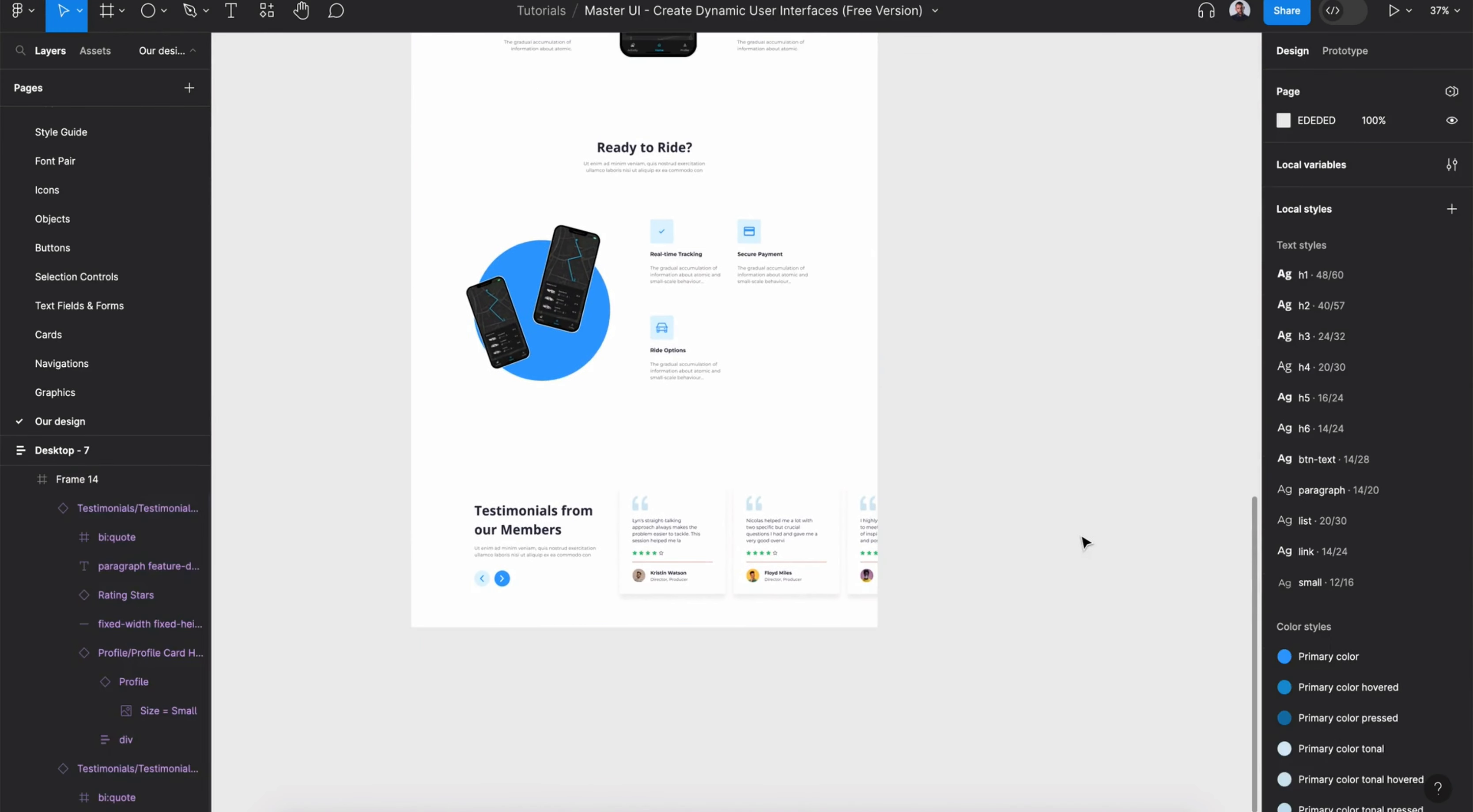
pyautogui.click(738, 522)
pyautogui.click(1452, 406)
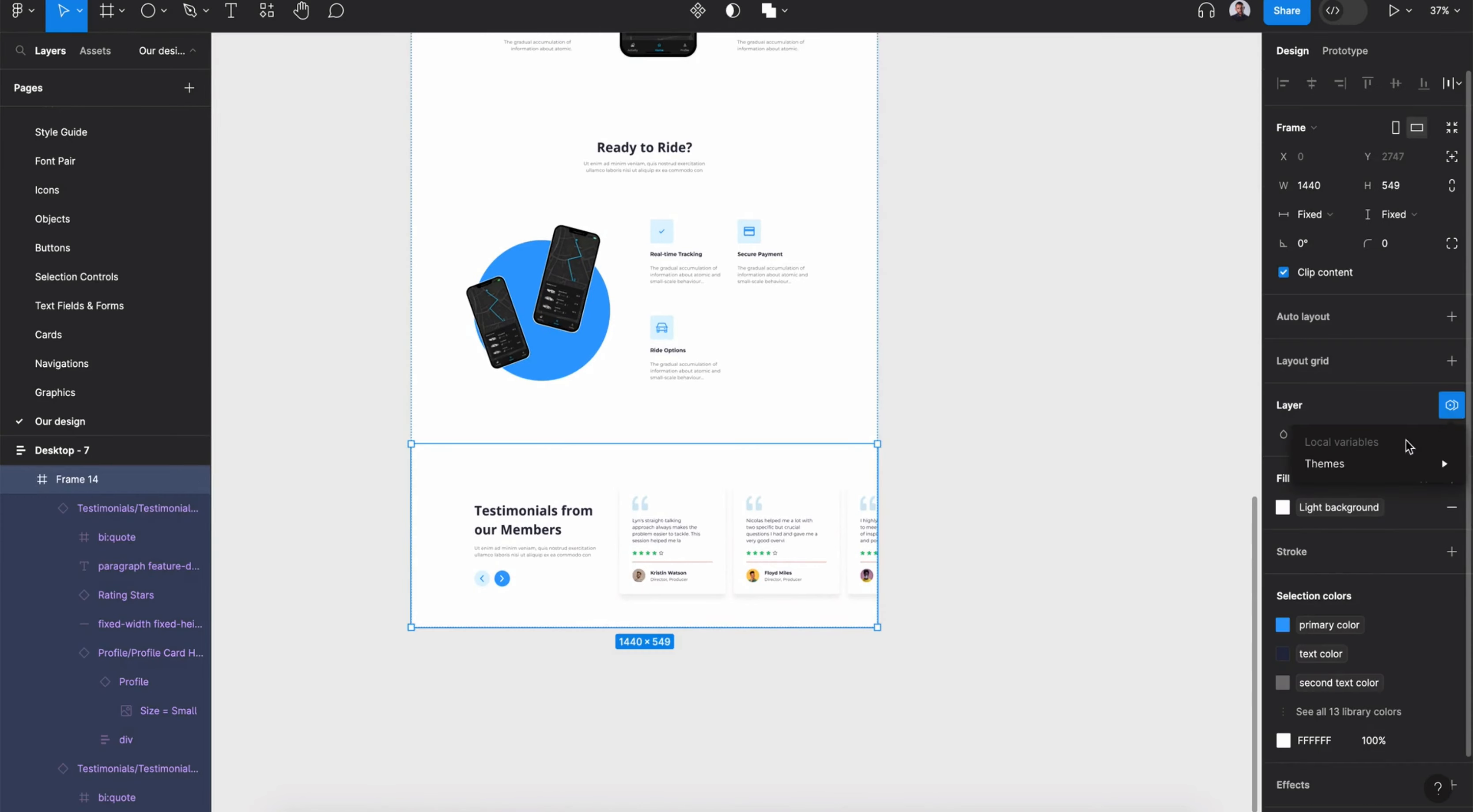
pyautogui.moveTo(1372, 464)
pyautogui.click(1199, 548)
pyautogui.scroll(5, 476, 717)
pyautogui.click(474, 621)
pyautogui.click(658, 538)
pyautogui.doubleClick(1060, 390)
pyautogui.keyDown('shift'); pyautogui.click(1147, 396); pyautogui.keyUp('shift')
pyautogui.keyDown('shift'); pyautogui.click(849, 416); pyautogui.keyUp('shift')
pyautogui.keyDown('shift'); pyautogui.click(594, 435); pyautogui.keyUp('shift')
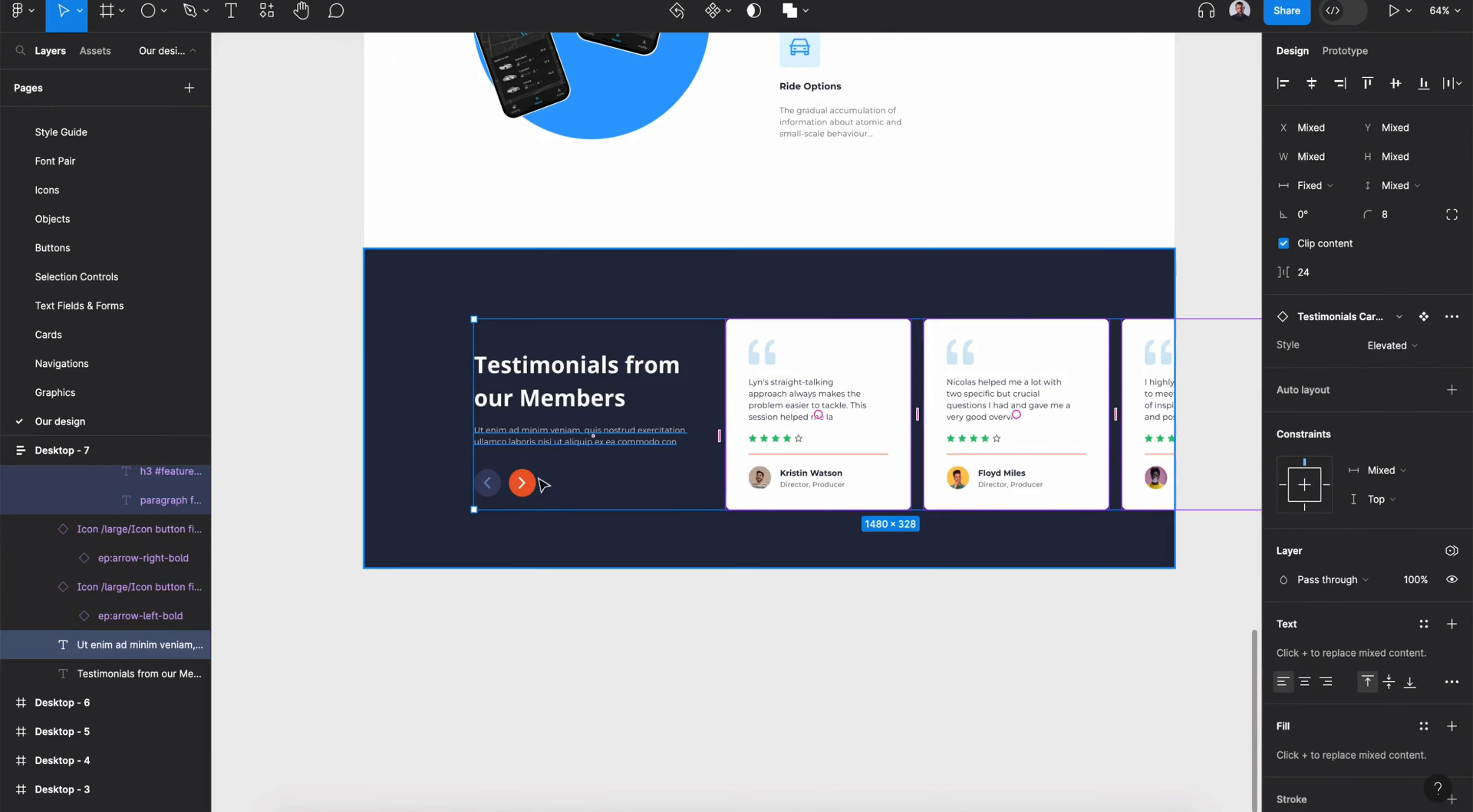
pyautogui.keyDown('shift'); pyautogui.click(524, 483); pyautogui.keyUp('shift')
pyautogui.keyDown('shift'); pyautogui.click(493, 484); pyautogui.keyUp('shift')
pyautogui.keyDown('shift'); pyautogui.click(581, 398); pyautogui.keyUp('shift')
pyautogui.moveTo(581, 398); pyautogui.dragTo(584, 392)
pyautogui.click(748, 617)
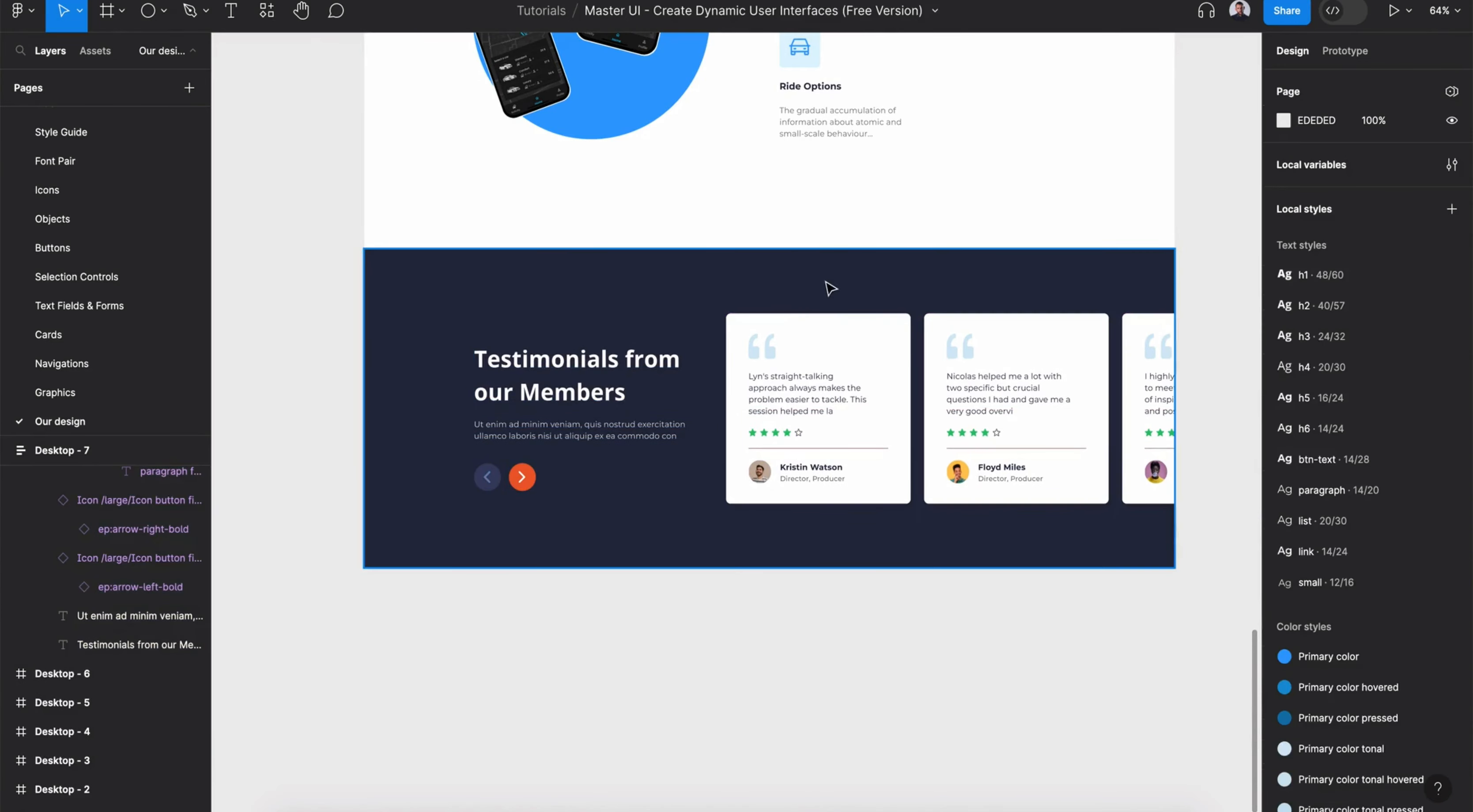
# - Switch the testimonials frame back to the default theme mode
pyautogui.click(826, 283)
pyautogui.click(1413, 463)
pyautogui.click(1418, 386)
pyautogui.click(935, 668)
pyautogui.scroll(-5, 934, 668)
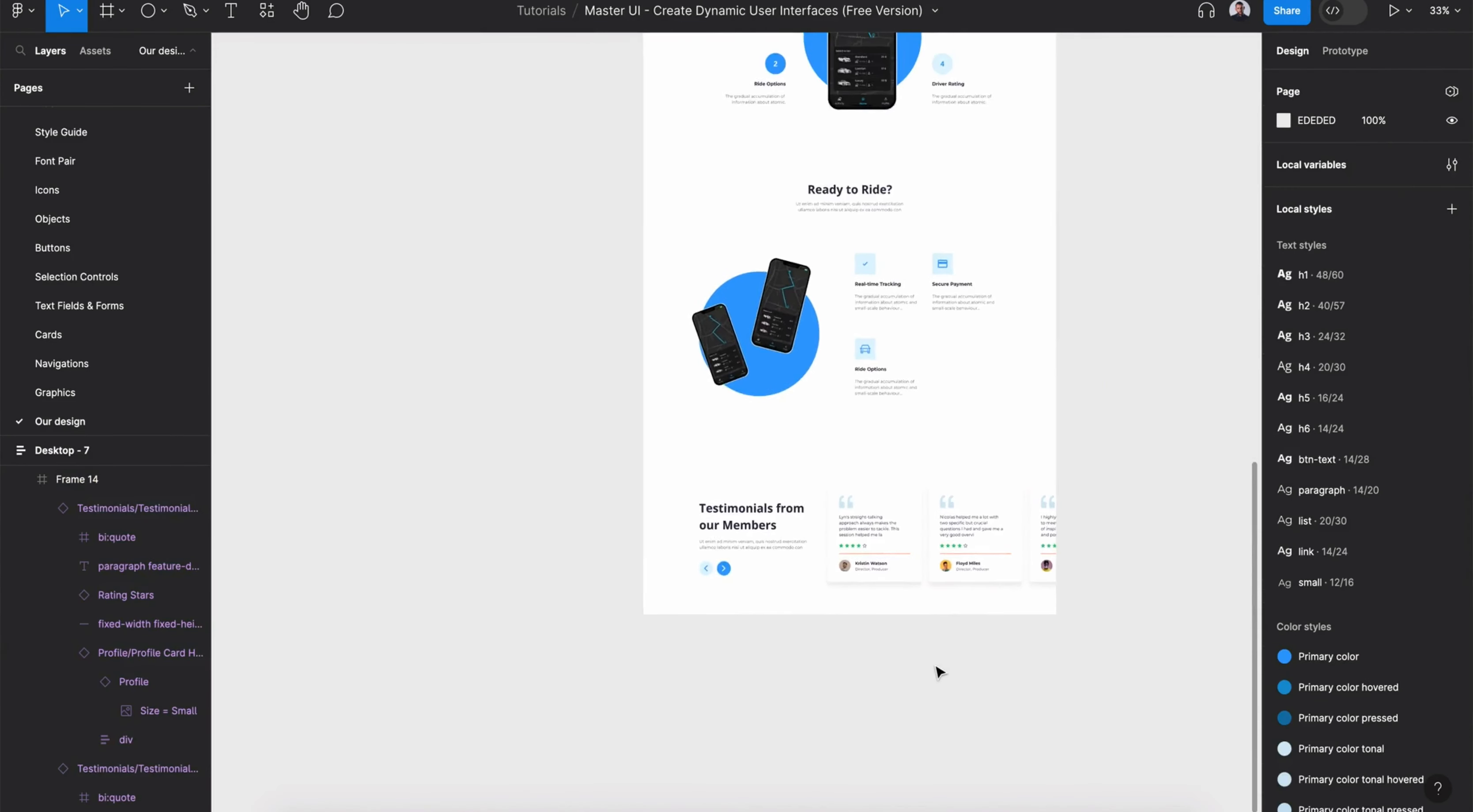
# - Draw a full-width frame below the testimonials section with Light background fill, about 616 px tall
pyautogui.scroll(-2, 935, 668)
pyautogui.hscroll(1, 934, 668)
pyautogui.press('f')
pyautogui.moveTo(765, 640); pyautogui.dragTo(816, 513)
pyautogui.click(1424, 449)
pyautogui.click(1103, 728)
pyautogui.scroll(2, 819, 648)
pyautogui.scroll(1, 816, 642)
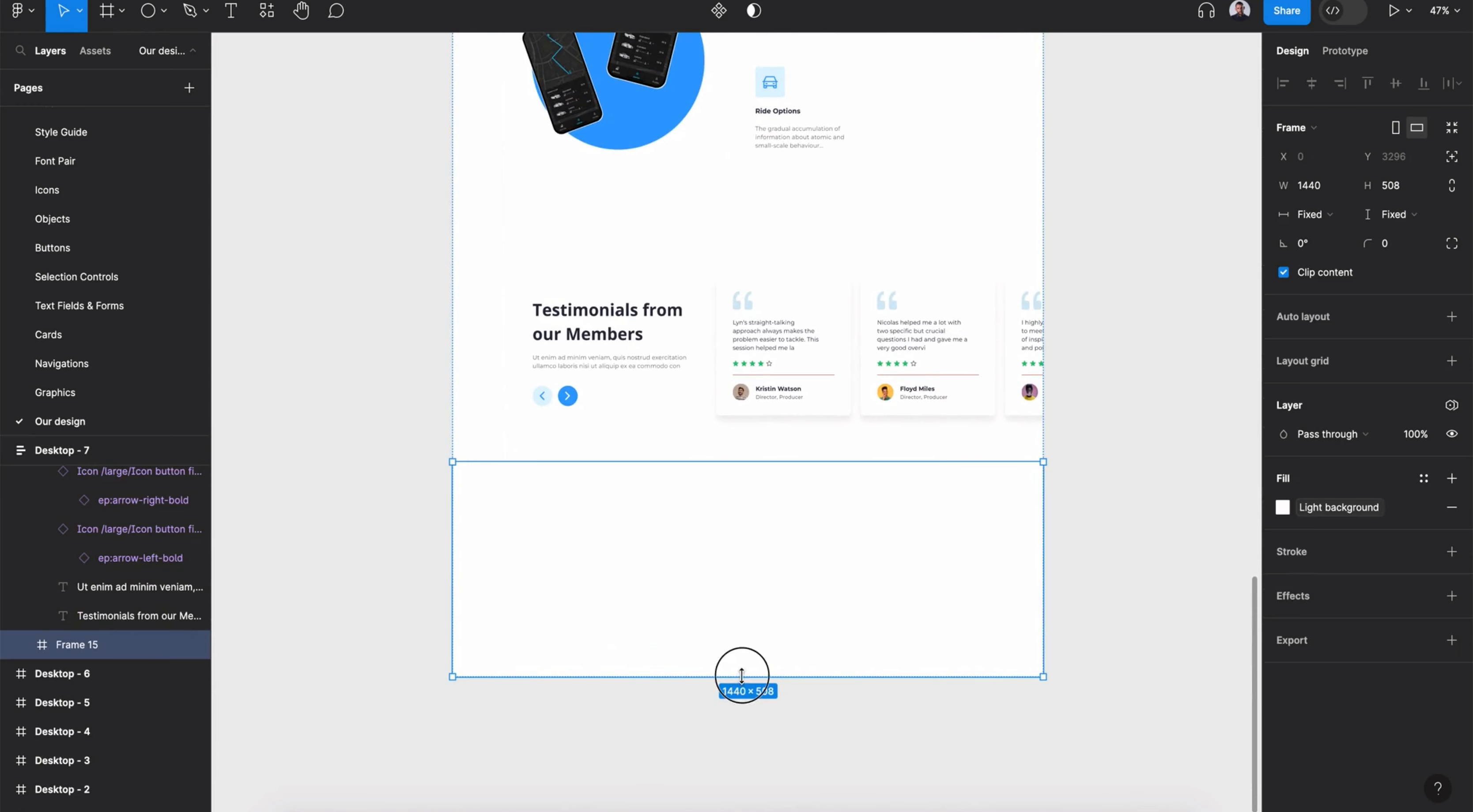
pyautogui.moveTo(742, 677); pyautogui.dragTo(744, 723)
# - Rename the testimonials frame as Testimonials and the new frame below it as CTA
pyautogui.click(503, 418)
pyautogui.doubleClick(79, 476)
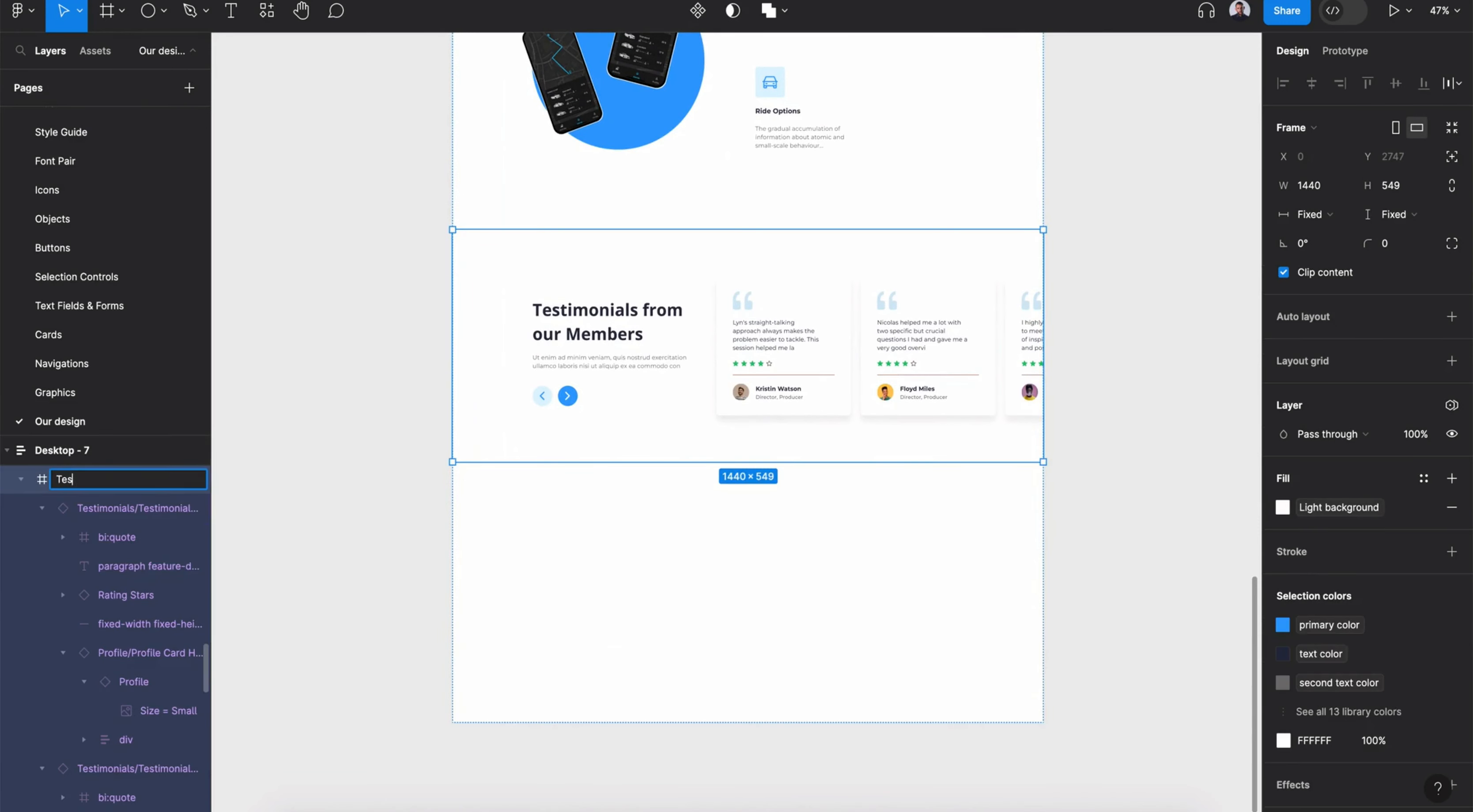
pyautogui.press('Return')
pyautogui.press('Tab')
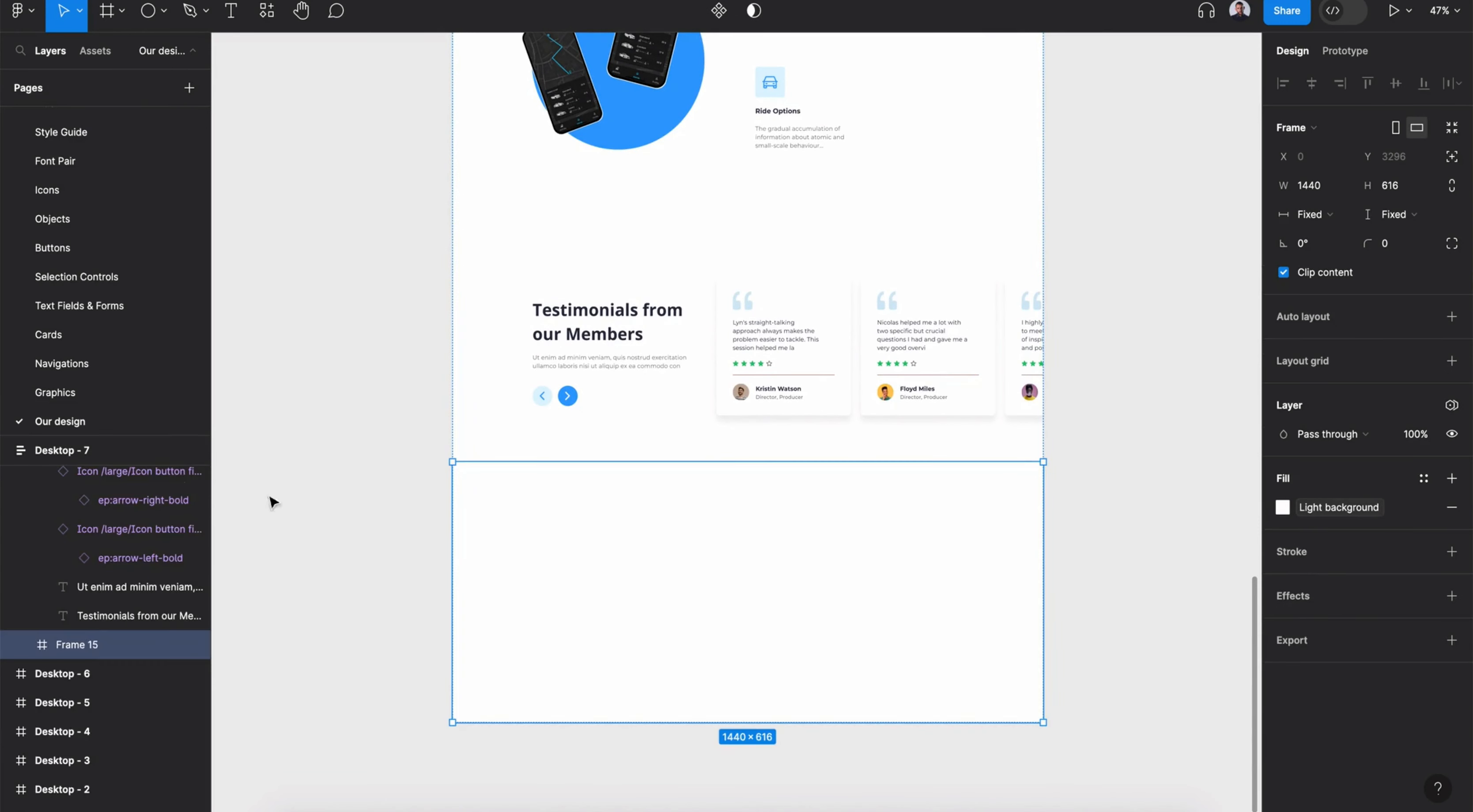
pyautogui.click(326, 667)
pyautogui.click(80, 648)
pyautogui.press('Delete')
# - Extend the CTA frame's height to about 652 px
pyautogui.click(738, 443)
pyautogui.click(84, 451)
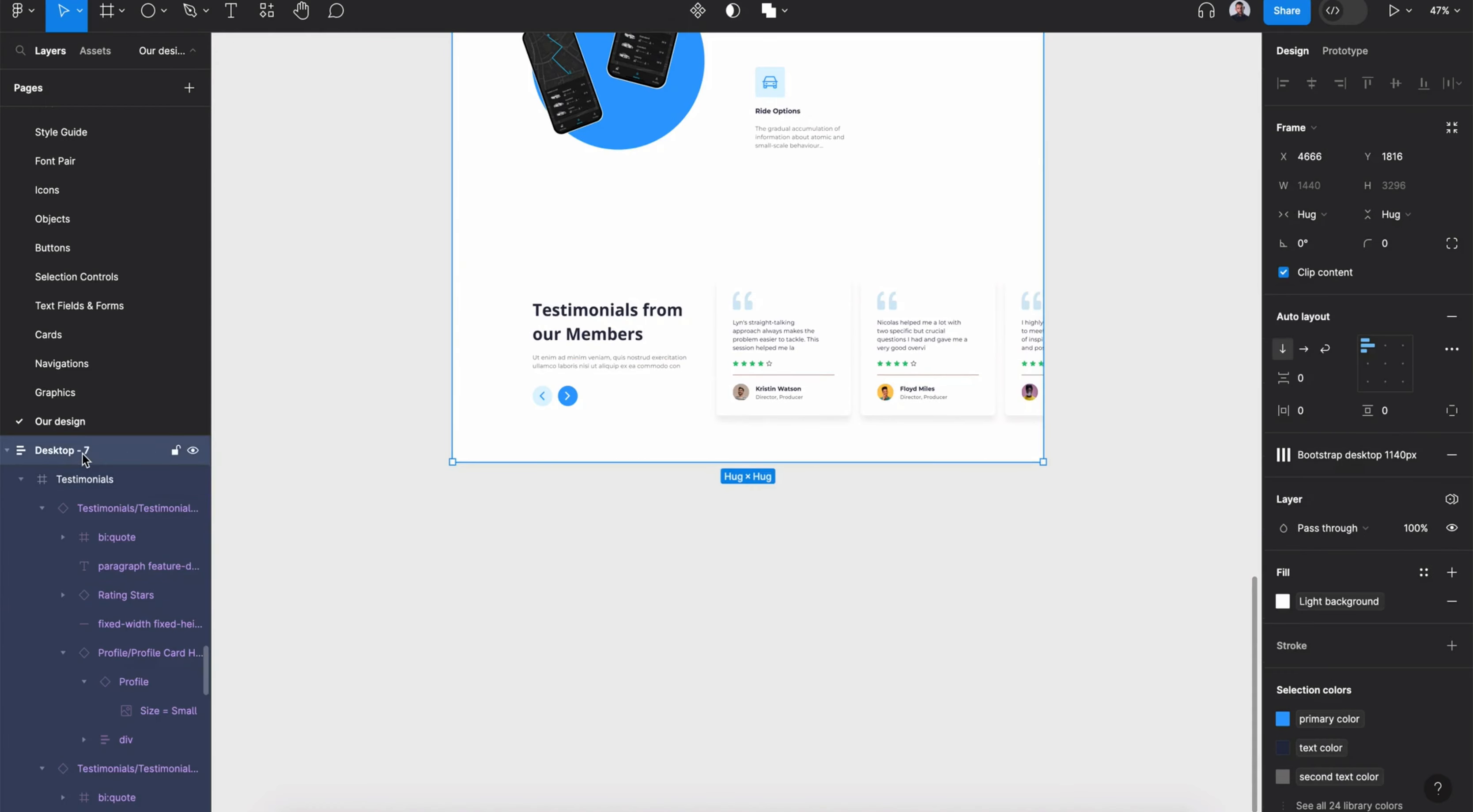
pyautogui.hotkey('ctrl', 'v')
pyautogui.scroll(-1, 669, 607)
pyautogui.scroll(3, 29, 611)
pyautogui.scroll(-6, 26, 629)
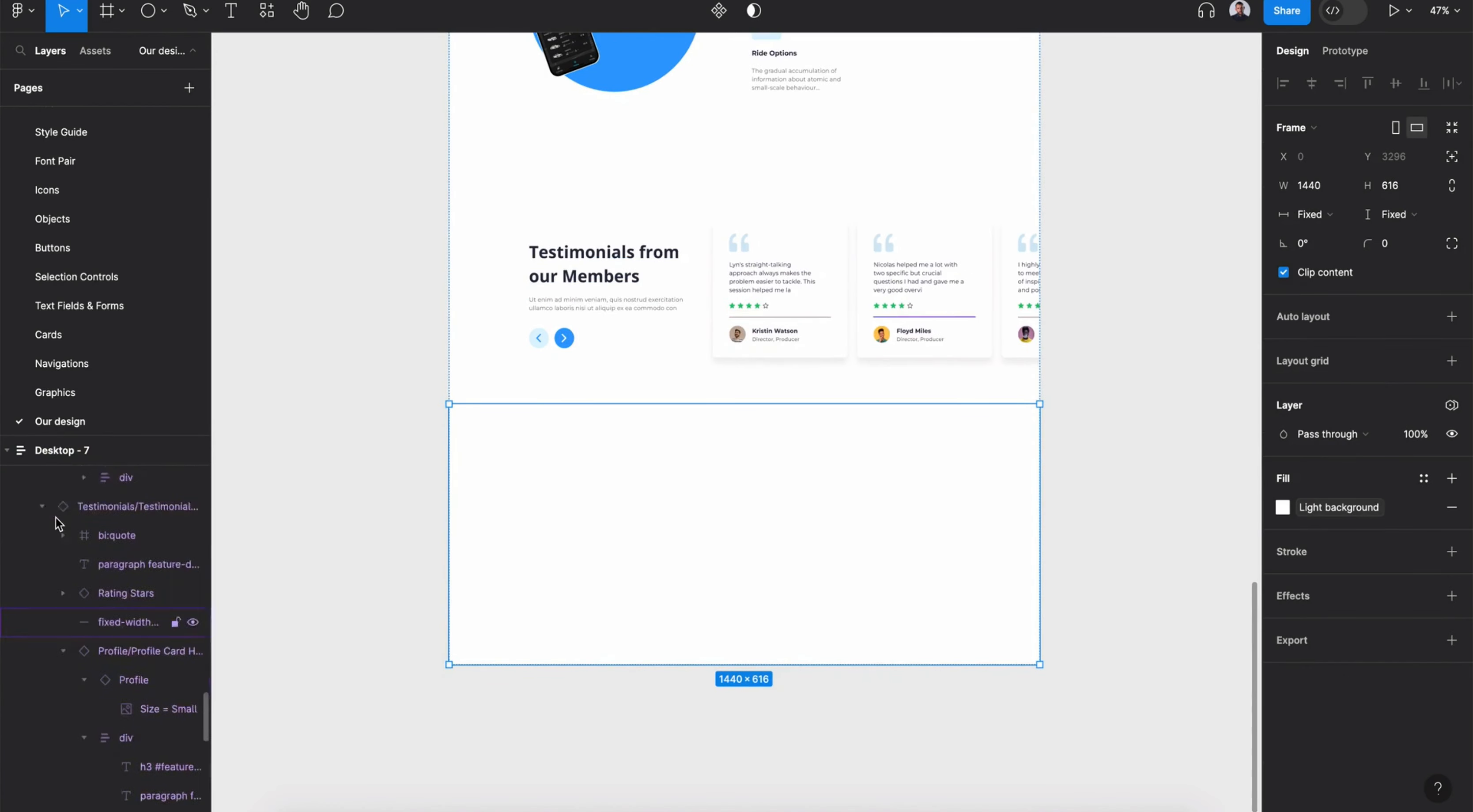
pyautogui.scroll(-2, 723, 681)
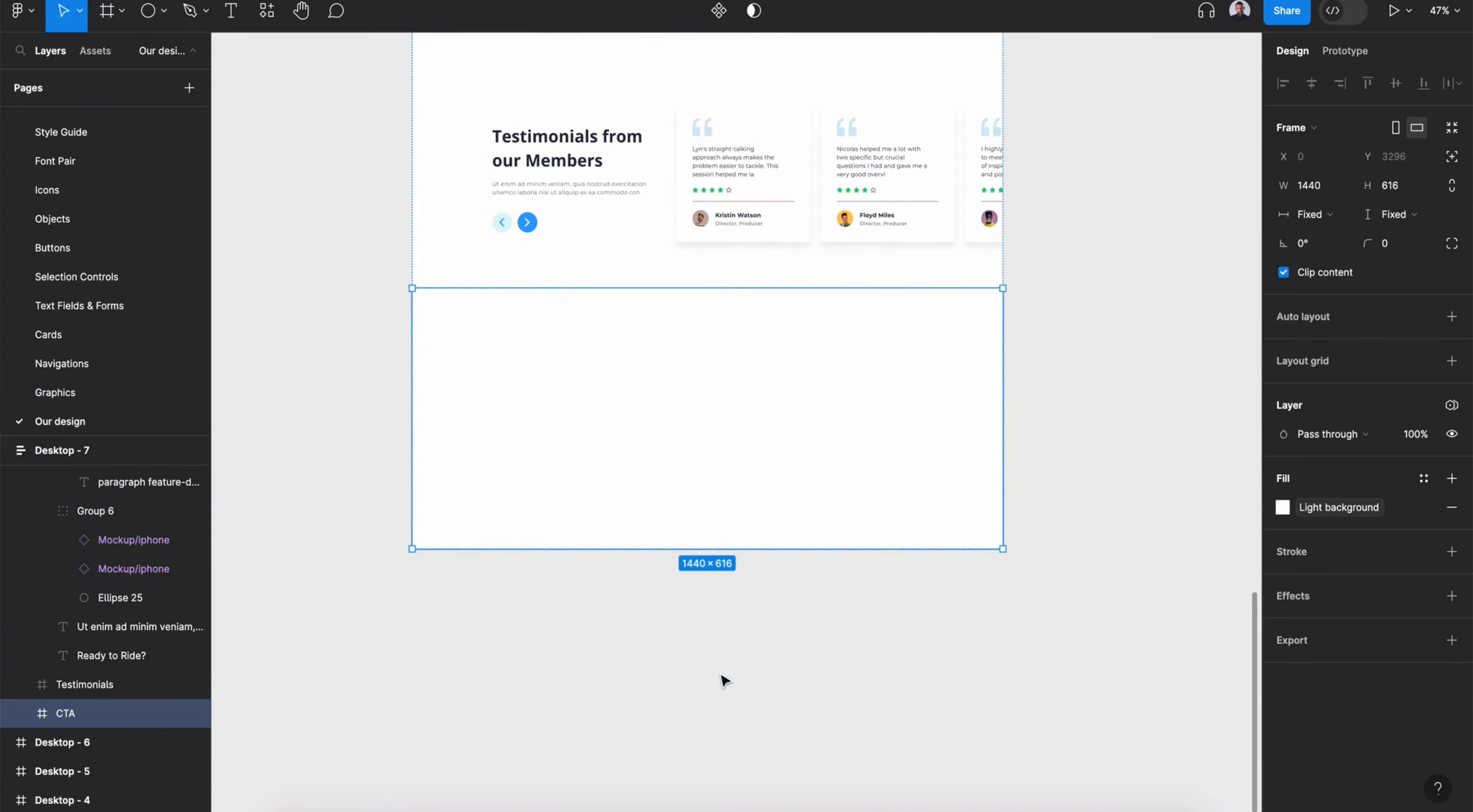
pyautogui.scroll(3, 731, 658)
pyautogui.moveTo(752, 510); pyautogui.dragTo(751, 533)
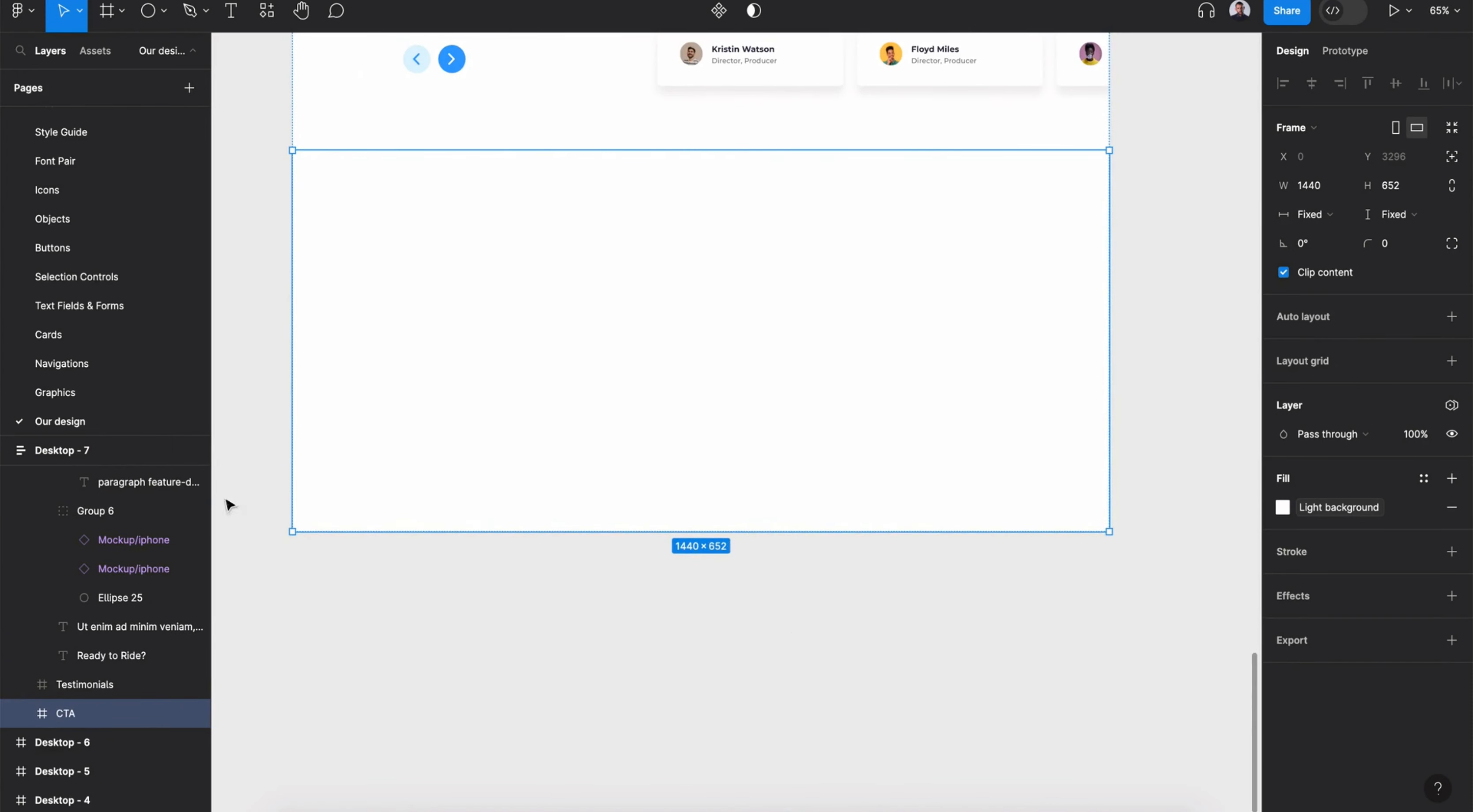
# - Show the layout grid on Desktop - 7
pyautogui.click(126, 451)
pyautogui.hotkey('shift', 'g')
pyautogui.scroll(2, 984, 560)
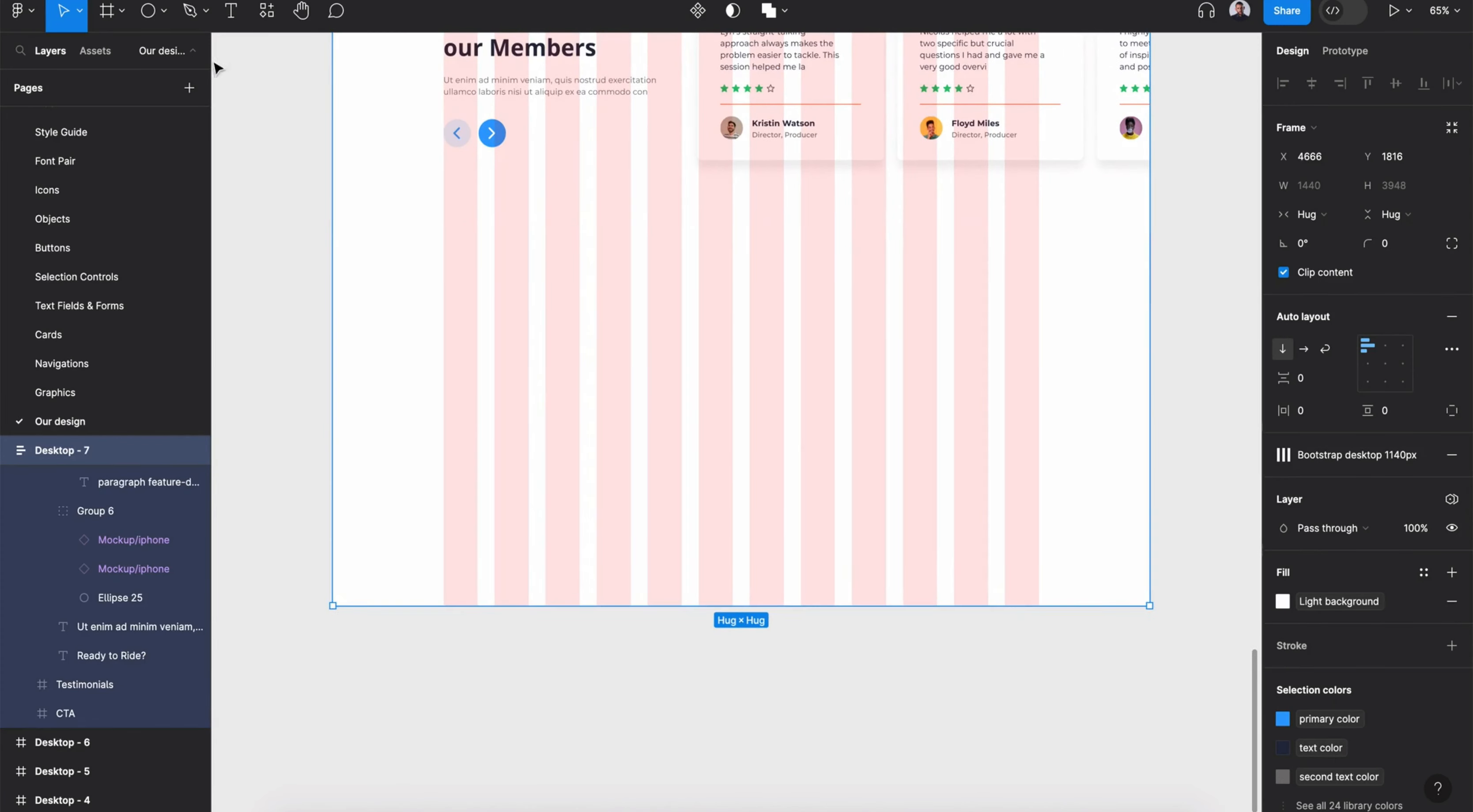
# - Draw a 1050 × 416 frame inside the CTA section and fill it with primary color
pyautogui.click(122, 13)
pyautogui.click(129, 54)
pyautogui.moveTo(445, 309); pyautogui.dragTo(1039, 552)
pyautogui.click(1423, 566)
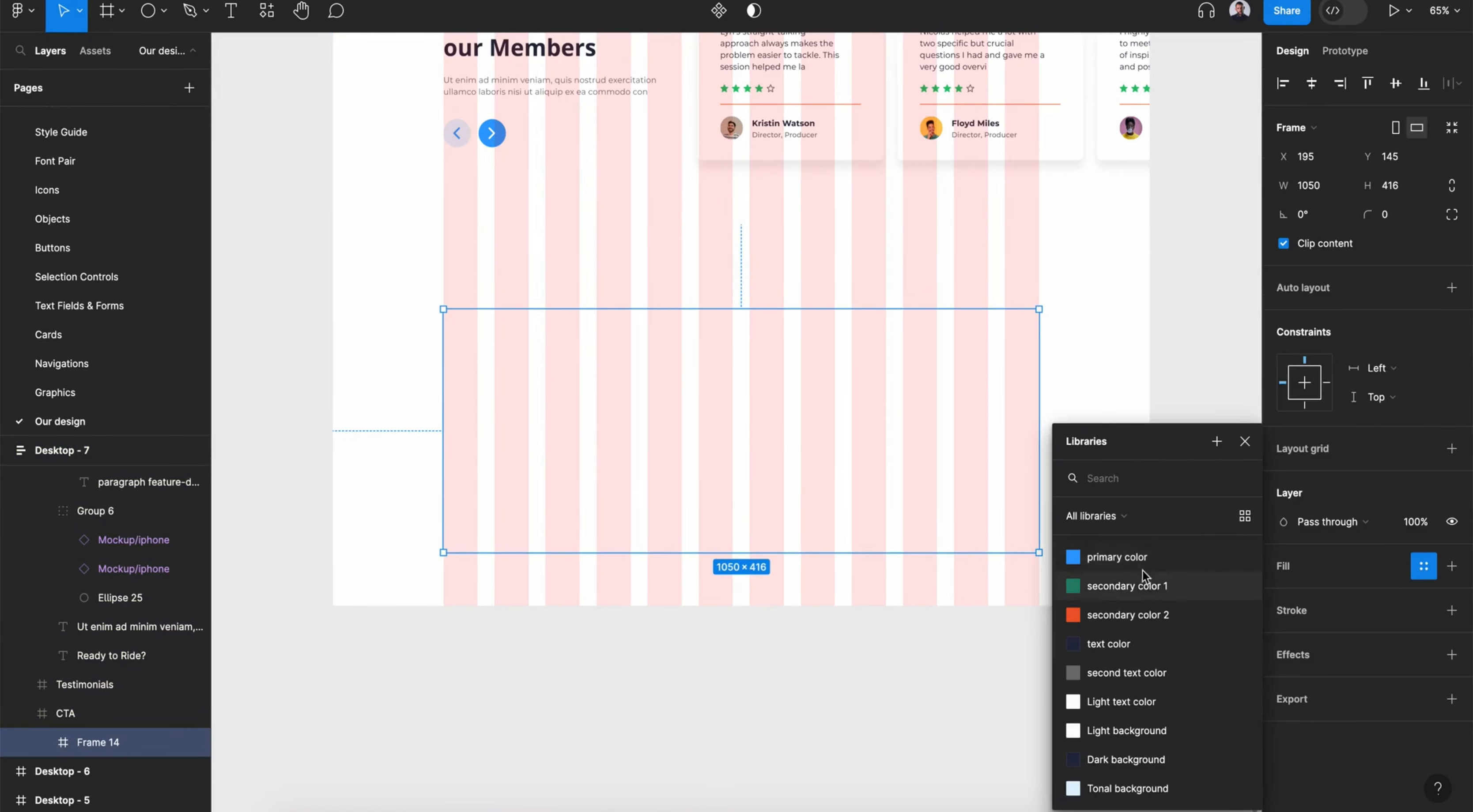
pyautogui.click(1137, 557)
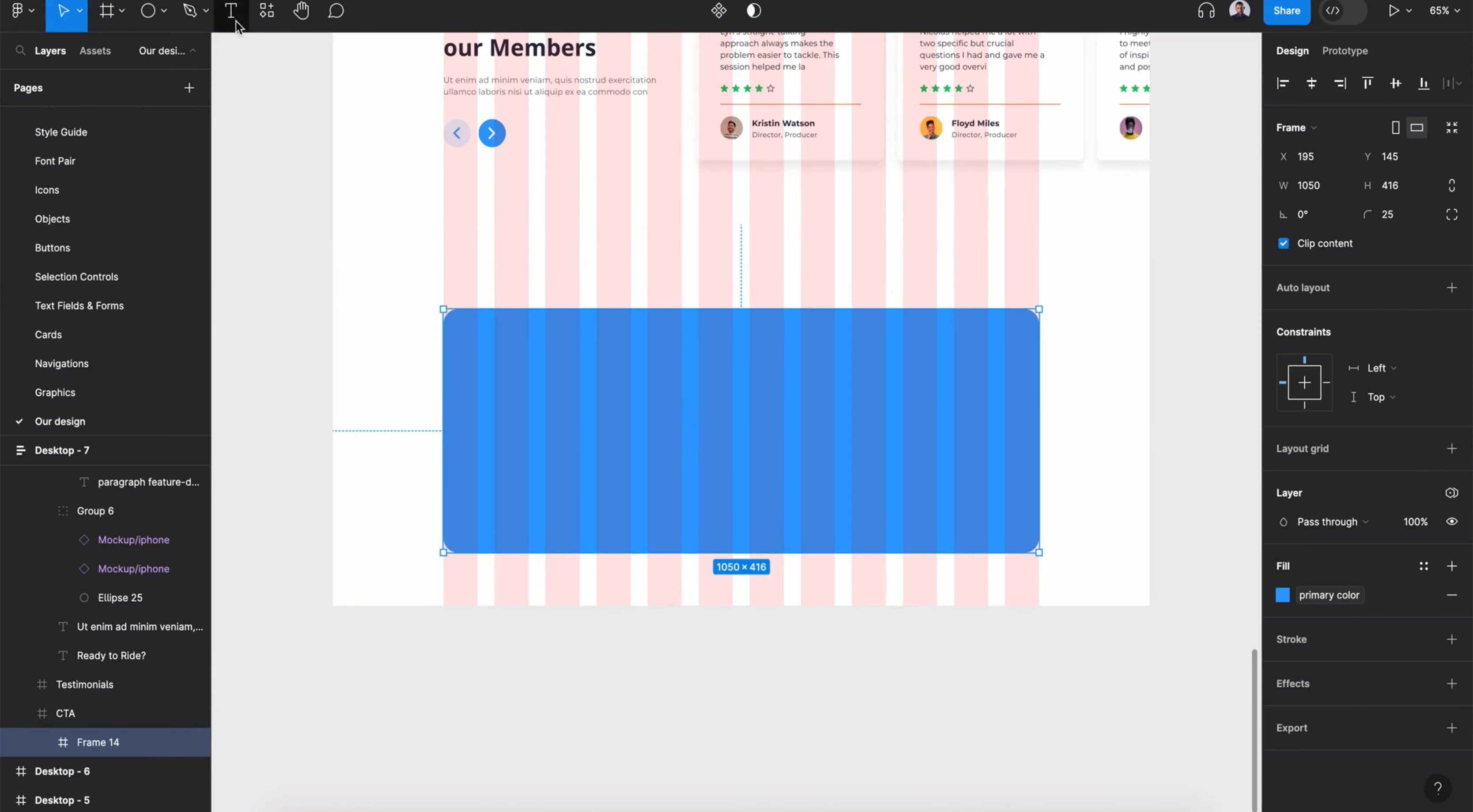
# - Add the text Download RideEasy inside the blue frame
pyautogui.click(496, 404)
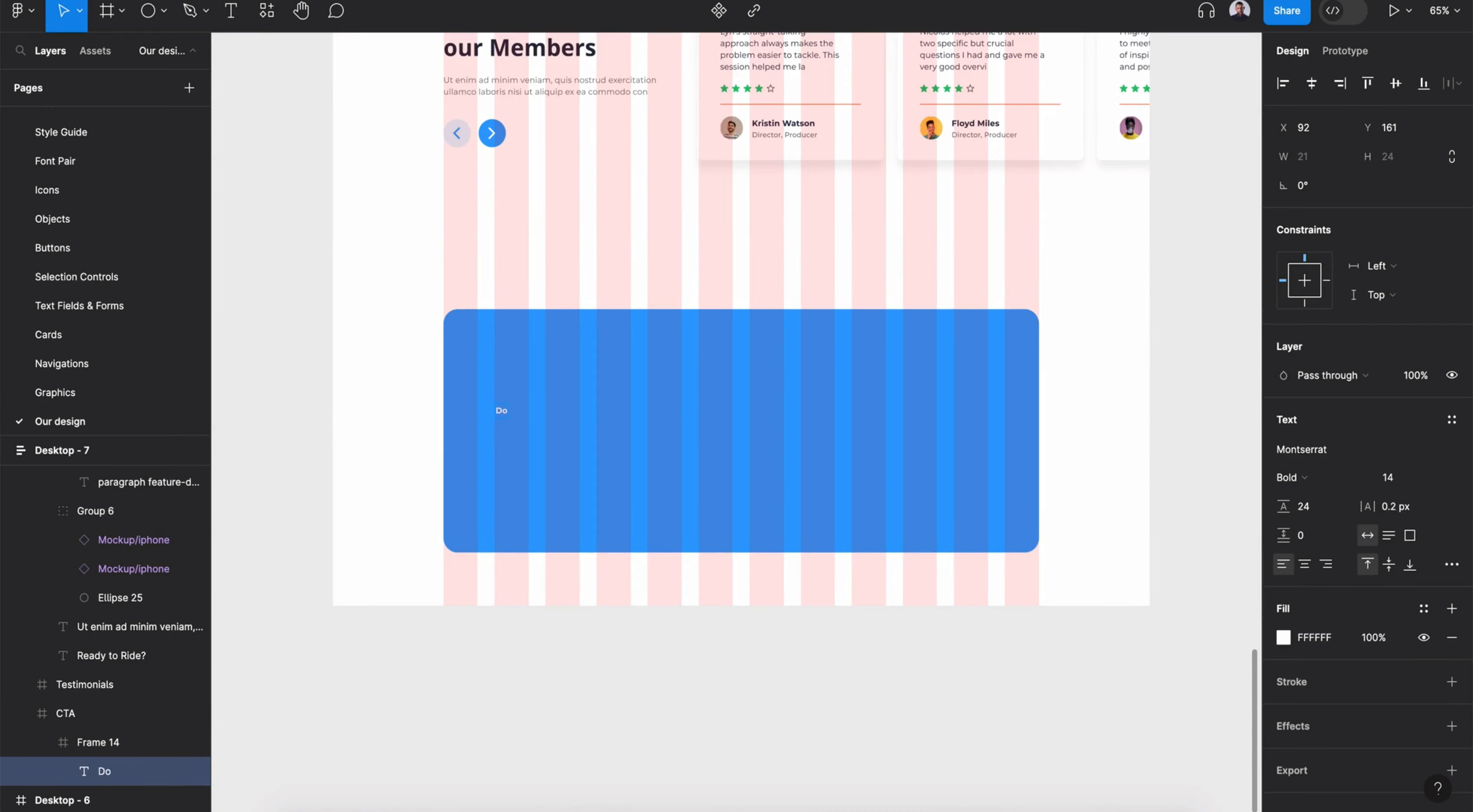
pyautogui.write('Download RideEasy')
pyautogui.press('Escape')
# - Apply the h2 text style to the Download RideEasy text
pyautogui.scroll(3, 540, 432)
pyautogui.click(1451, 420)
pyautogui.click(1359, 566)
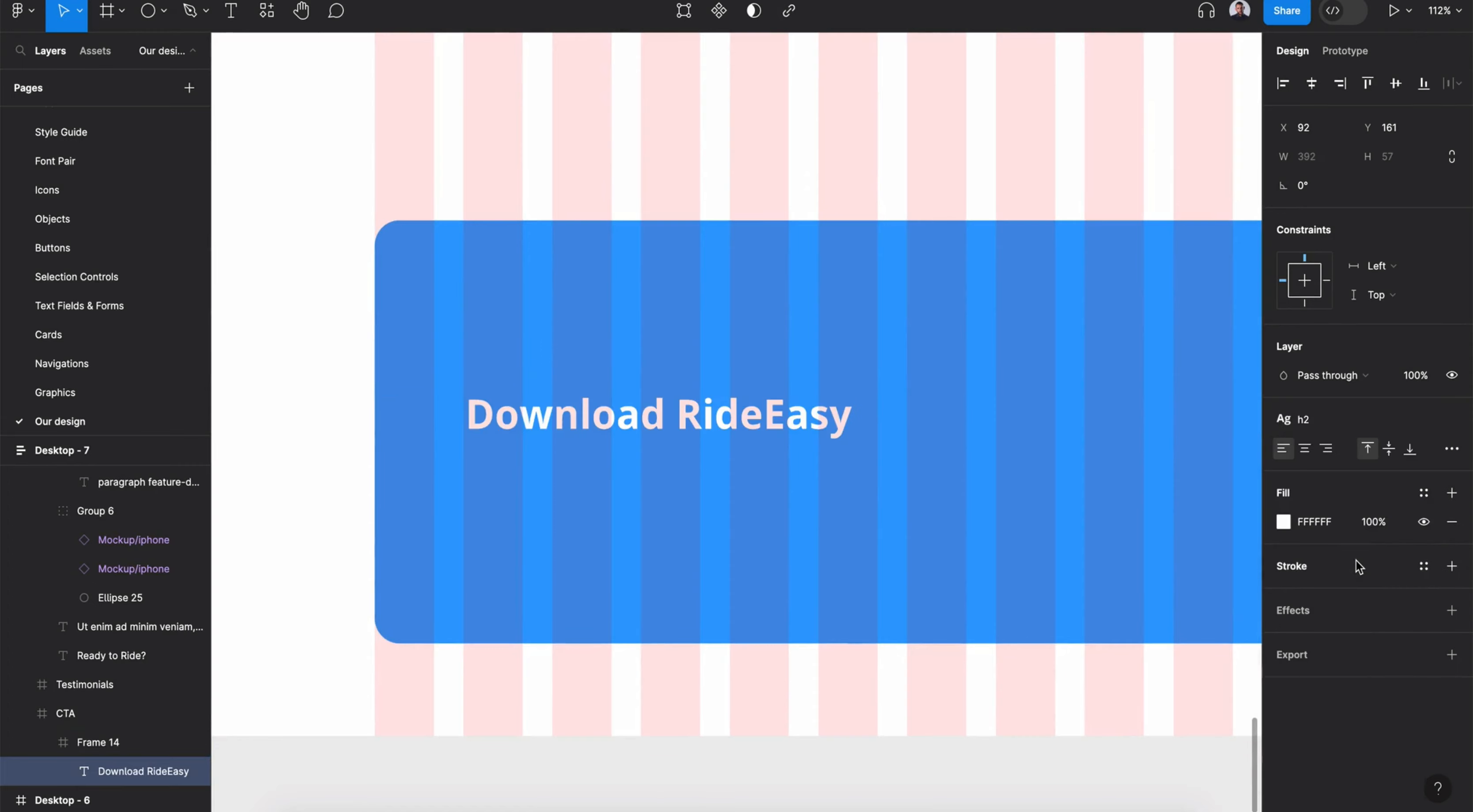
# - Apply the Light text color style to the Download RideEasy heading
pyautogui.click(1424, 493)
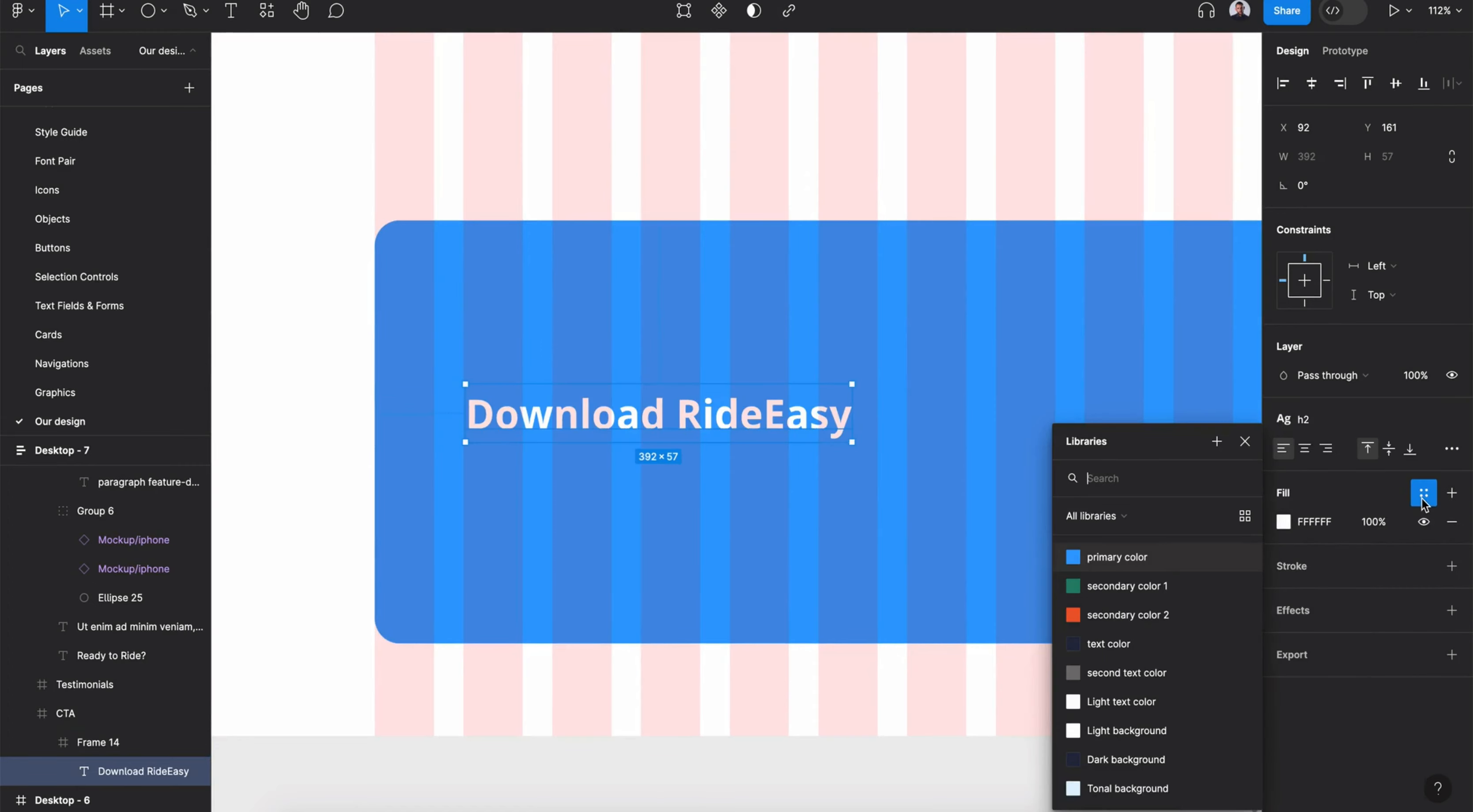
pyautogui.click(1158, 703)
pyautogui.press('Escape')
# - Duplicate the heading below itself and apply the paragraph text style to the copy
pyautogui.moveTo(676, 408); pyautogui.dragTo(674, 493)
pyautogui.click(1309, 419)
pyautogui.click(1342, 723)
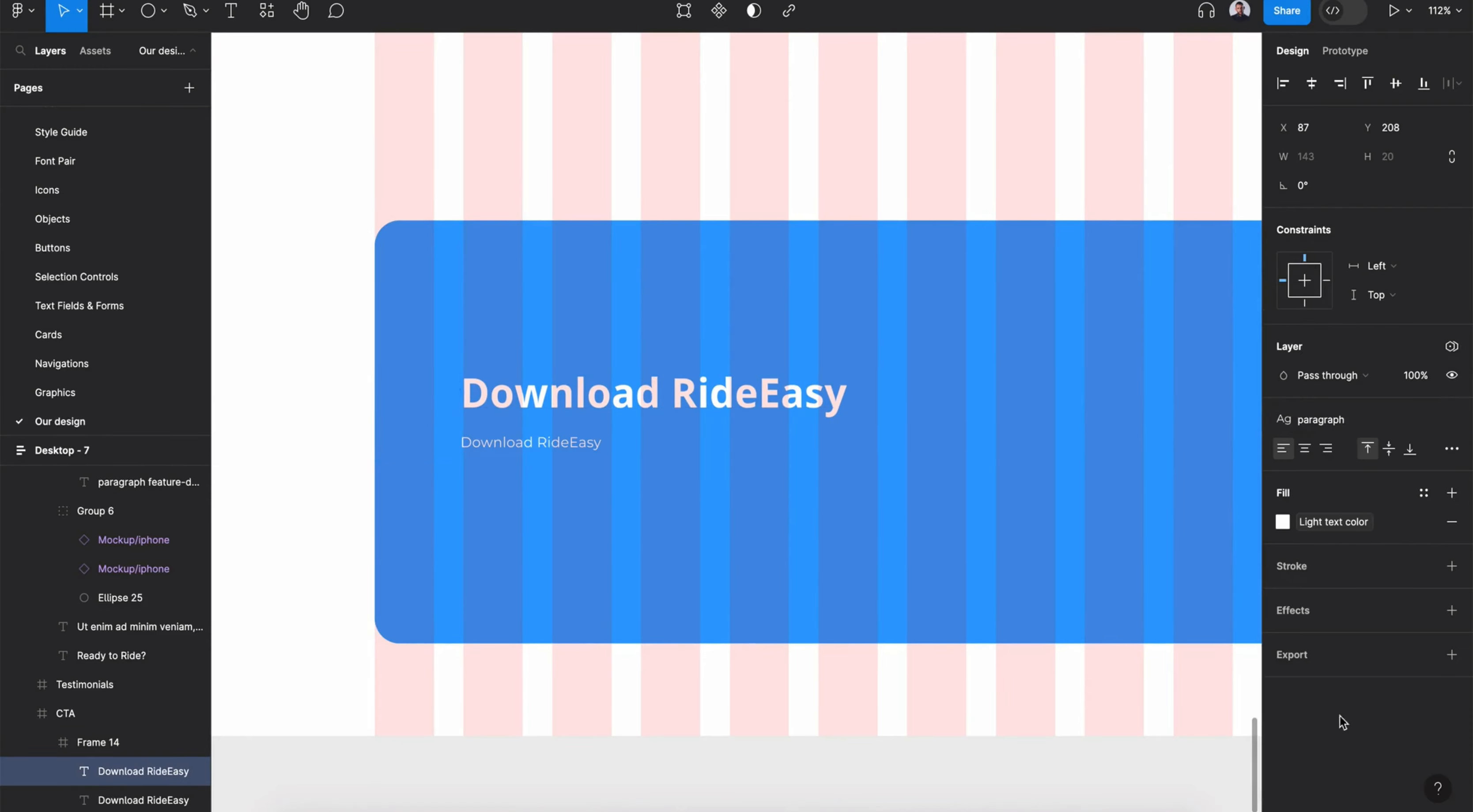
# - Replace the copied text with the Ut enim ad minim veniam paragraph from the Testimonials section
pyautogui.scroll(10, 676, 427)
pyautogui.click(677, 423)
pyautogui.scroll(-12, 657, 419)
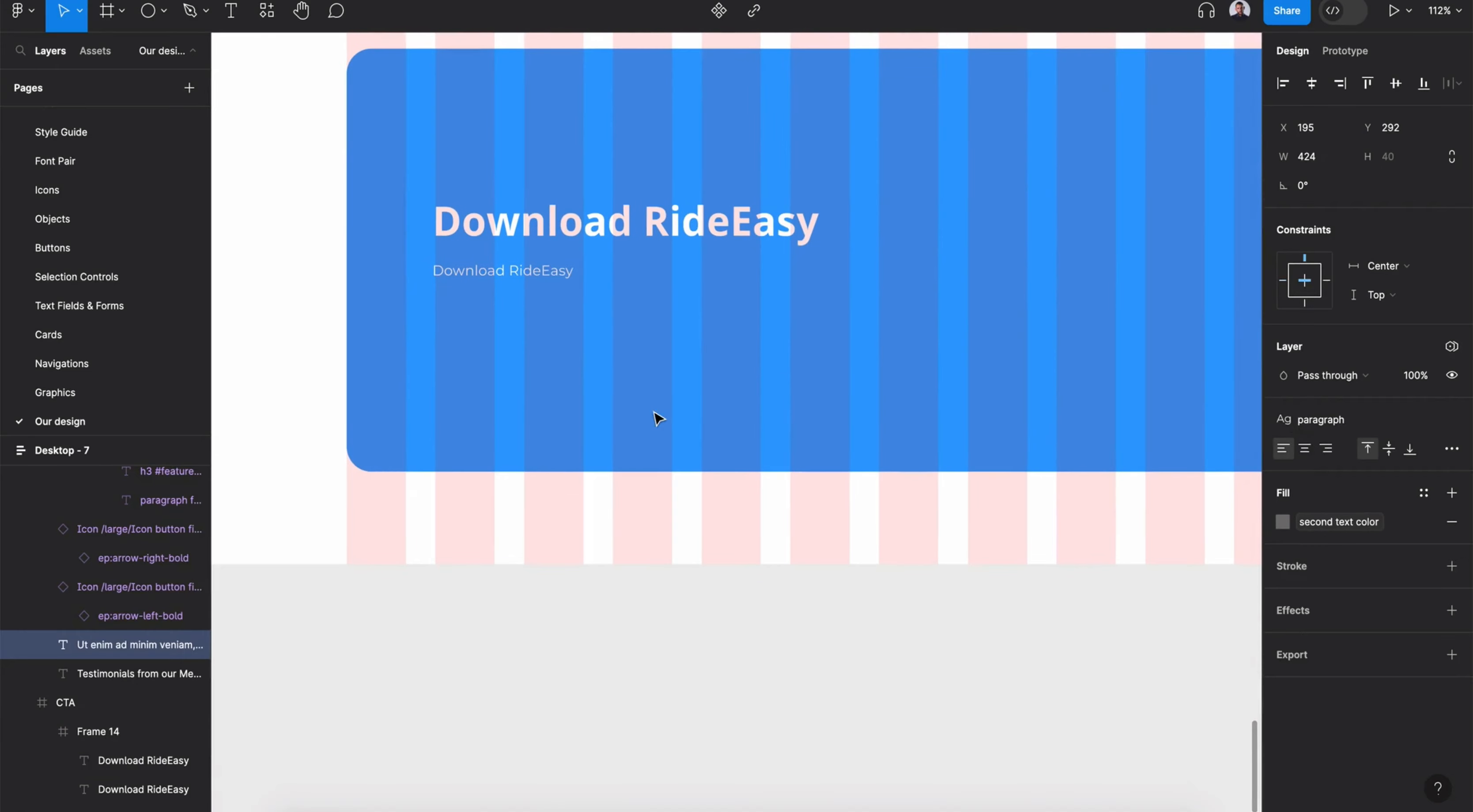
pyautogui.click(544, 275)
# - Color the paragraph with Light text color and narrow it to about 420 px wide under the heading
pyautogui.click(1282, 522)
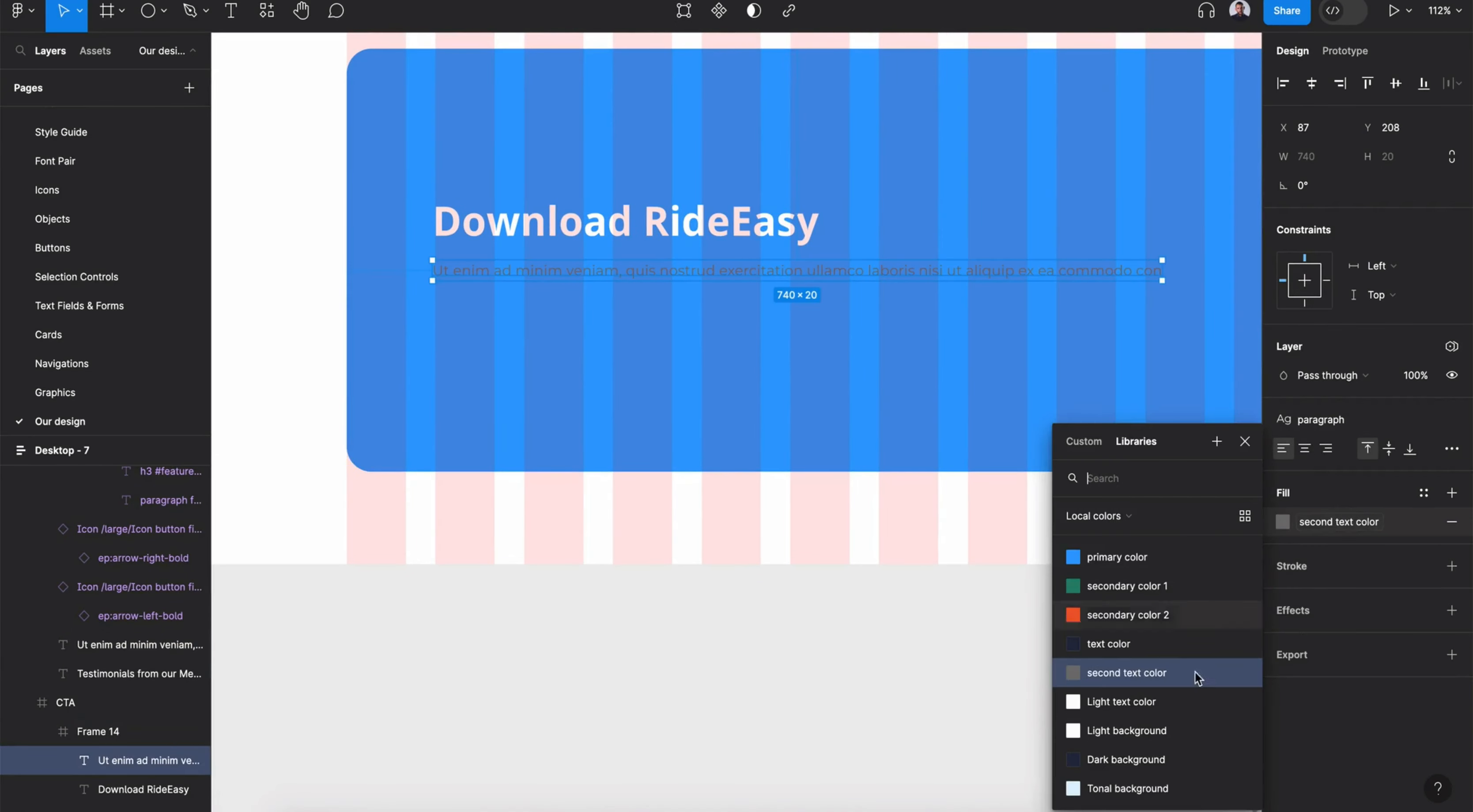
pyautogui.click(1184, 698)
pyautogui.moveTo(1163, 269); pyautogui.dragTo(848, 269)
pyautogui.moveTo(703, 290); pyautogui.dragTo(704, 295)
# - Search the assets for a filled button and place it below the paragraph in the blue frame
pyautogui.hotkey('shift', 'i')
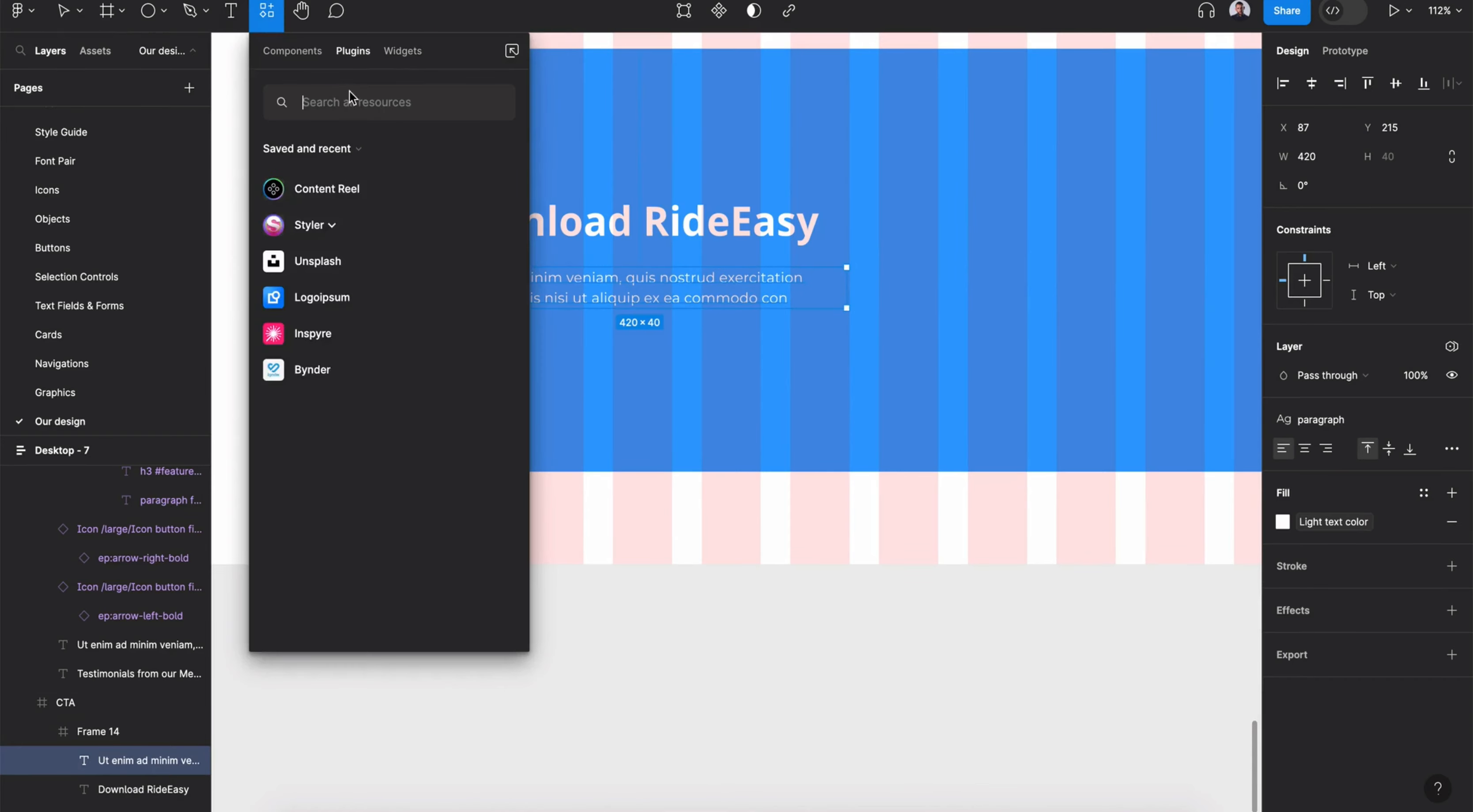
pyautogui.write('button')
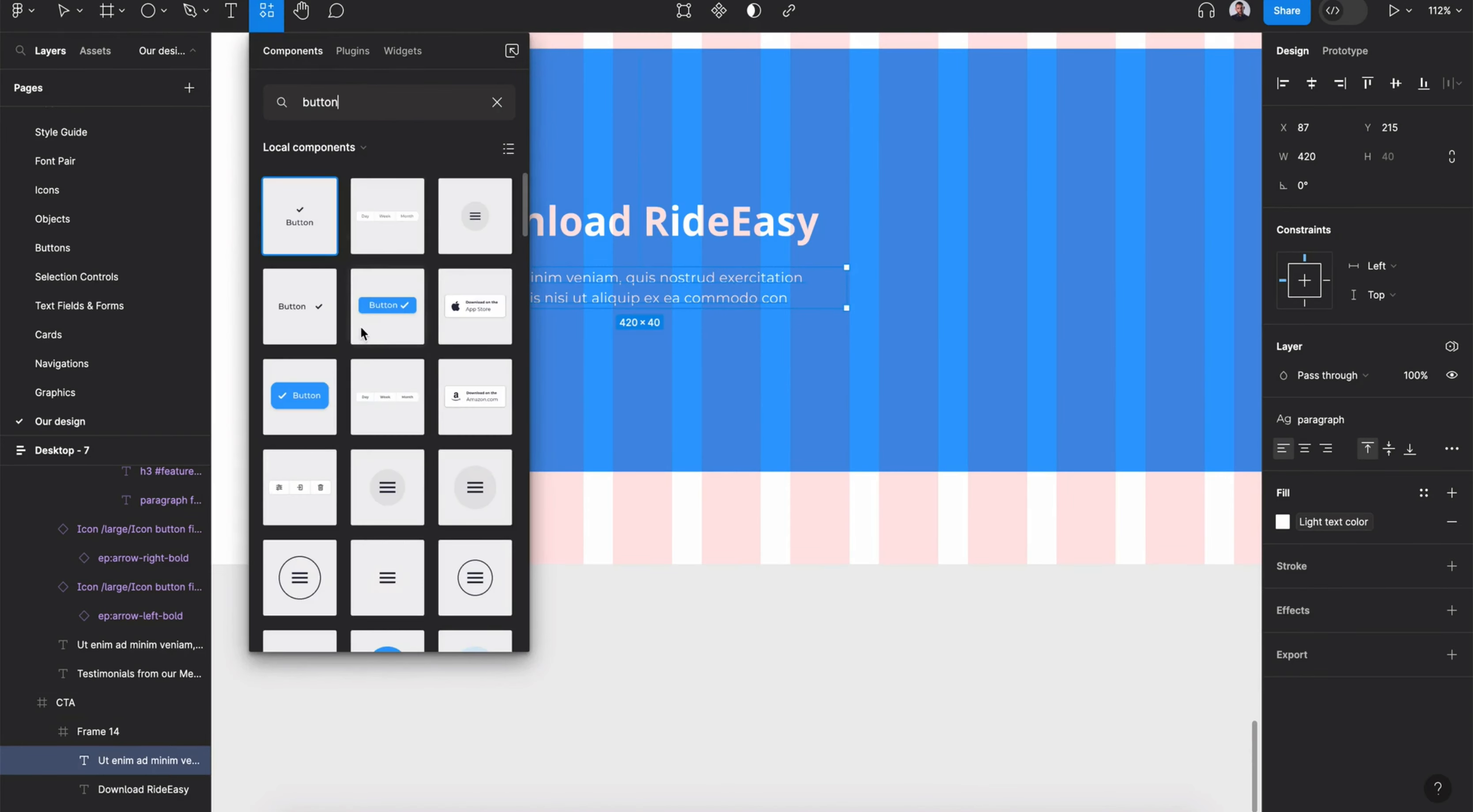
pyautogui.write(' fill')
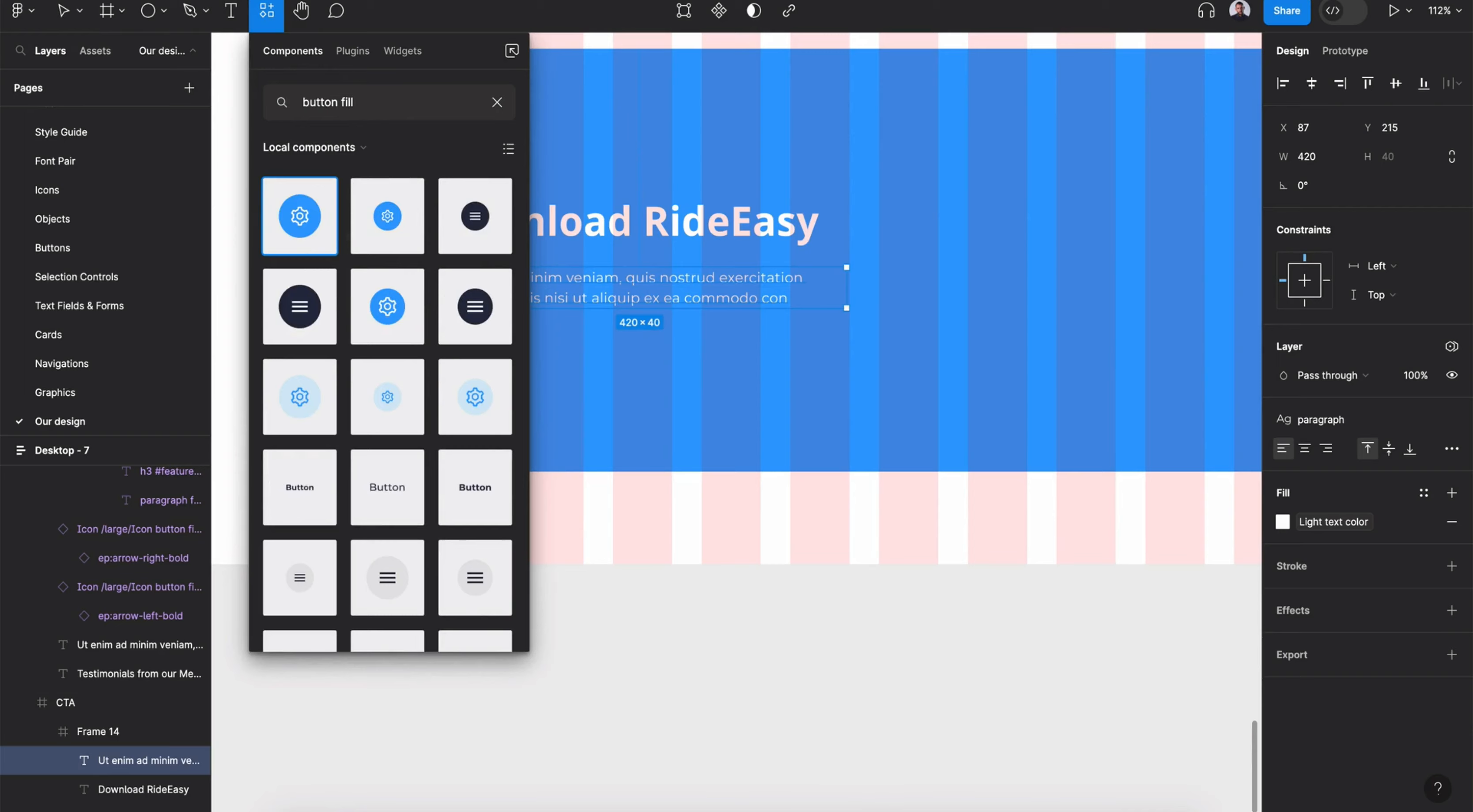
pyautogui.press('BackSpace')
pyautogui.press('BackSpace')
pyautogui.press('BackSpace')
pyautogui.press('BackSpace')
pyautogui.moveTo(306, 375); pyautogui.dragTo(622, 410)
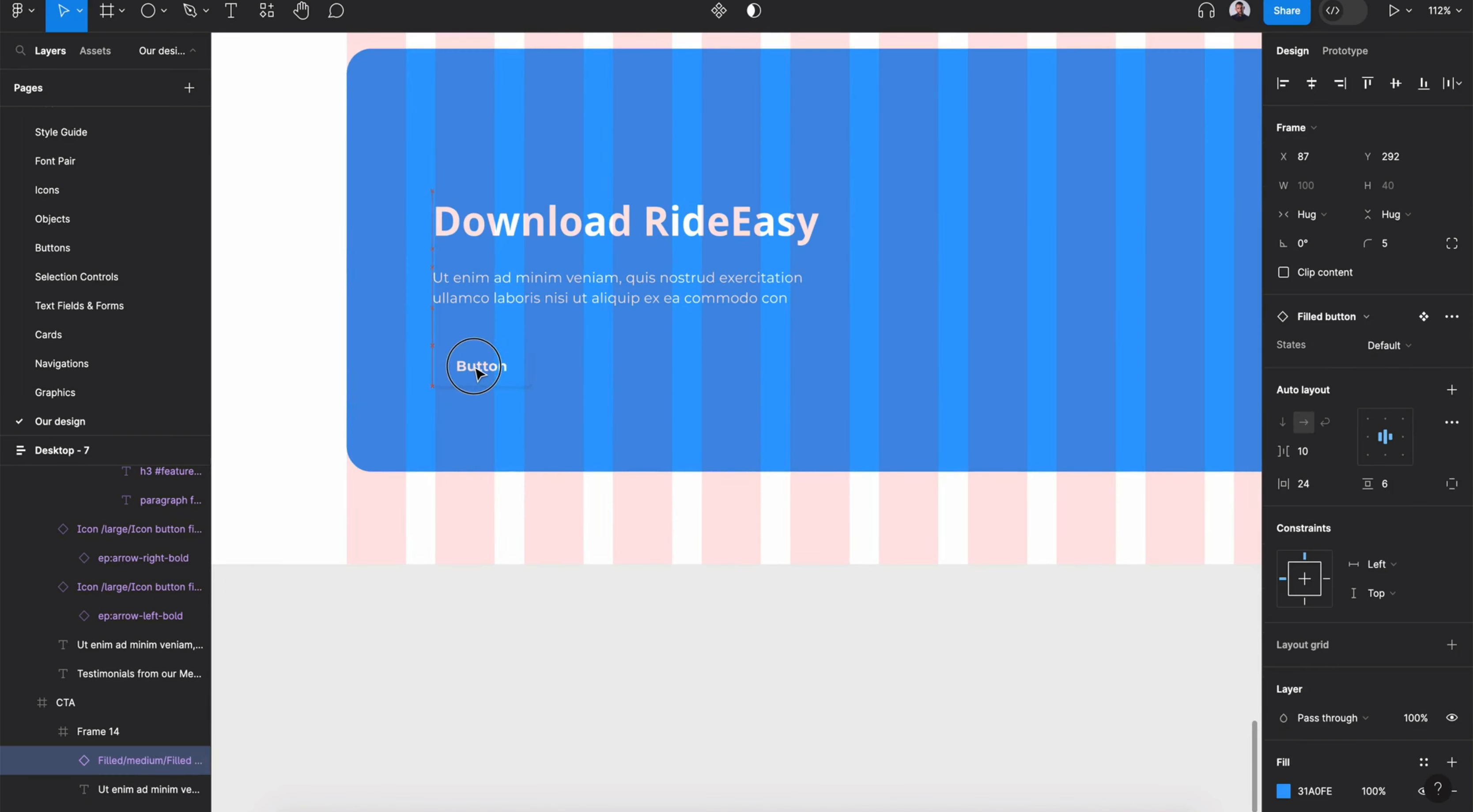
# - Set the button's fill to Dark background and change its label to Get Started
pyautogui.scroll(-4, 1410, 536)
pyautogui.click(1424, 536)
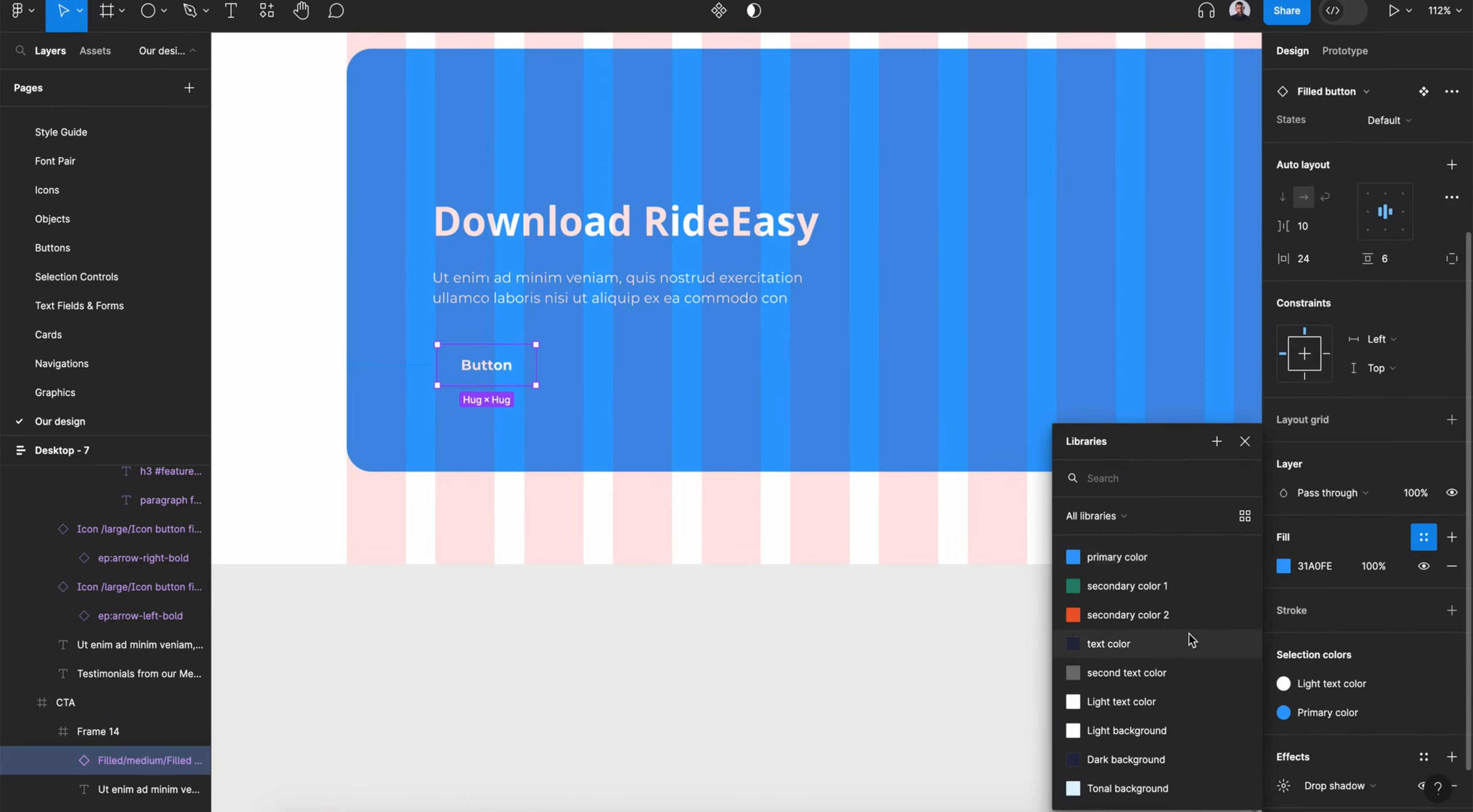
pyautogui.click(1149, 765)
pyautogui.doubleClick(495, 366)
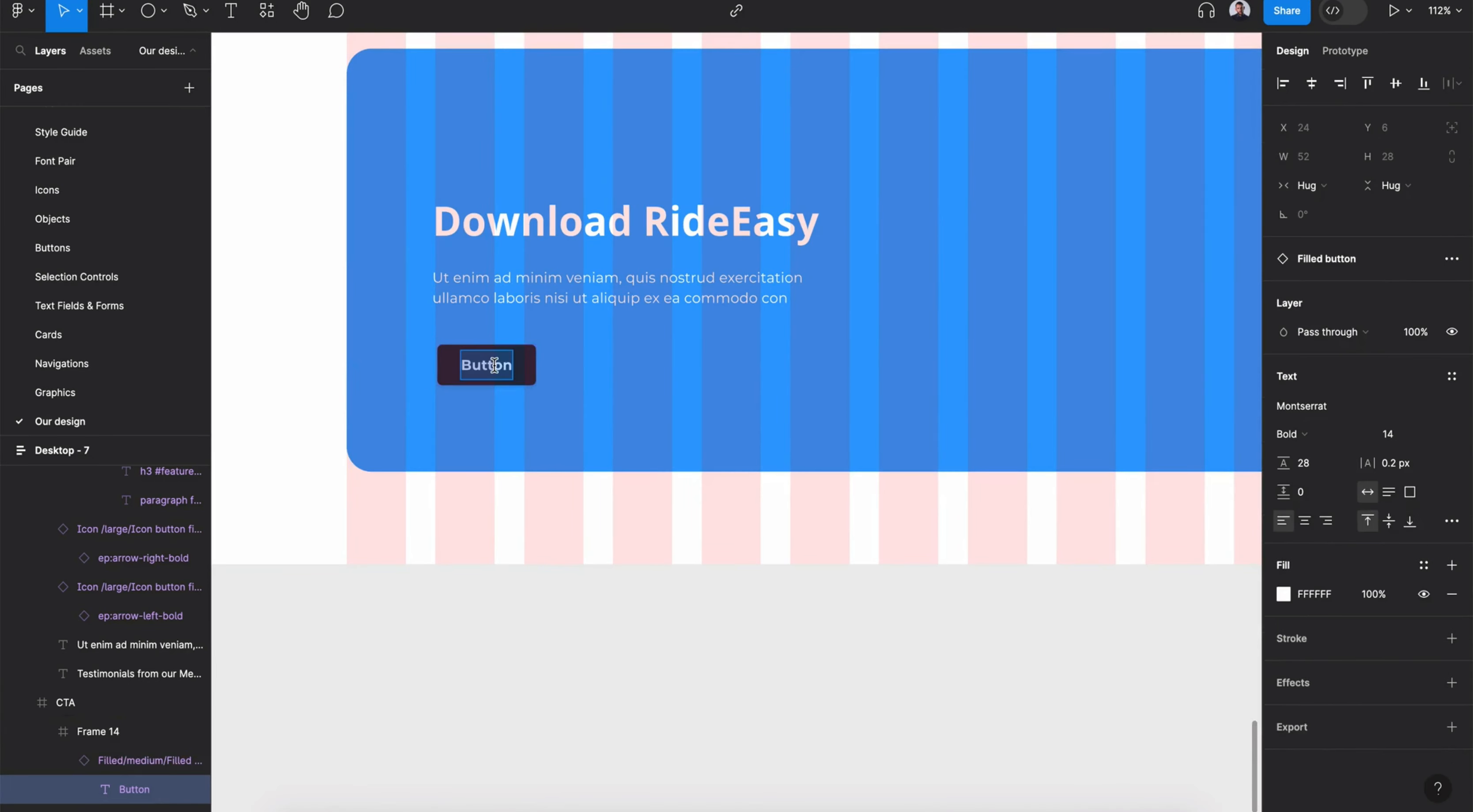
pyautogui.write('Get Started')
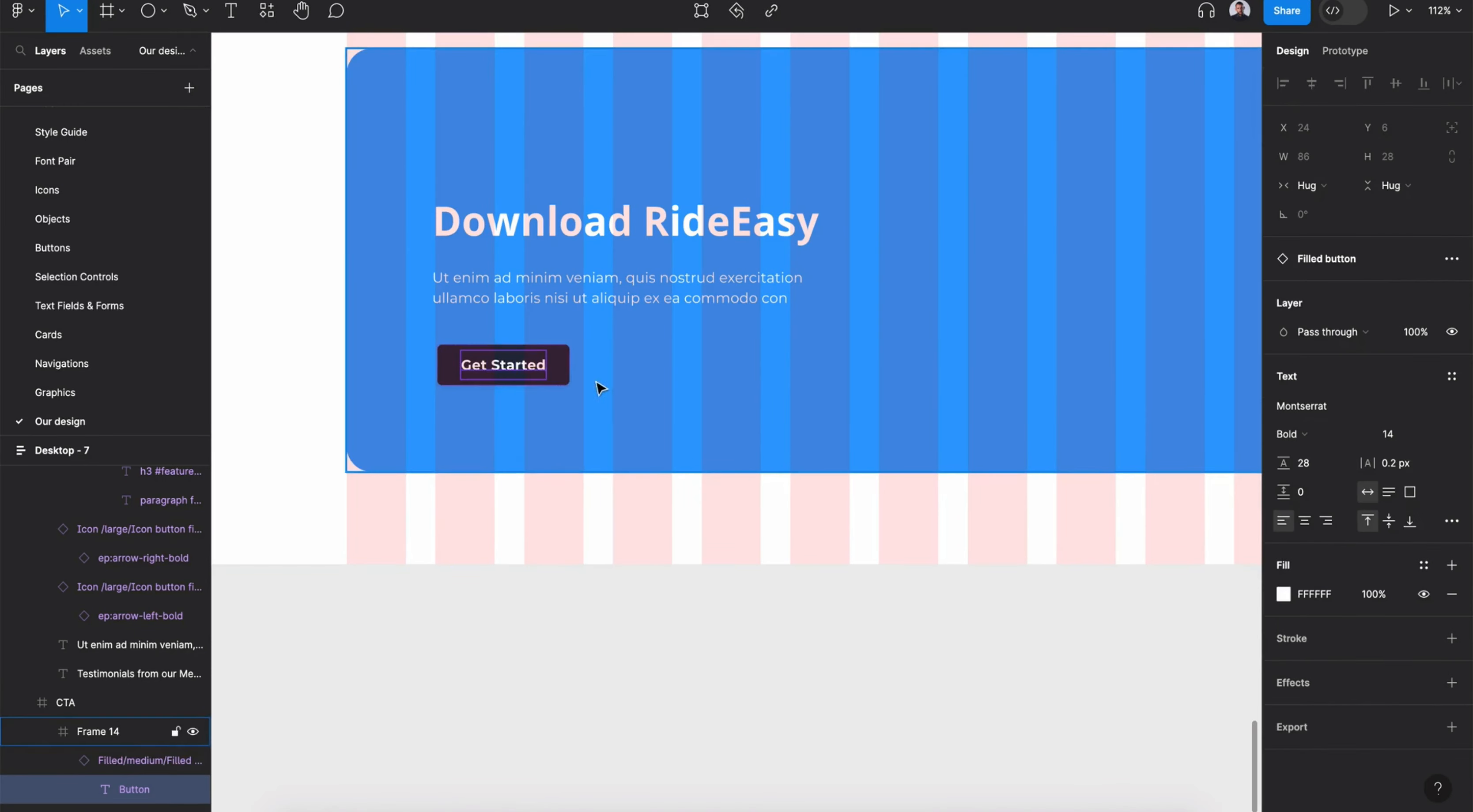
# - Select the heading, paragraph and button together and move them up slightly
pyautogui.click(561, 367)
pyautogui.keyDown('shift'); pyautogui.click(599, 290); pyautogui.keyUp('shift')
pyautogui.keyDown('shift'); pyautogui.click(610, 230); pyautogui.keyUp('shift')
pyautogui.moveTo(593, 281); pyautogui.dragTo(594, 264)
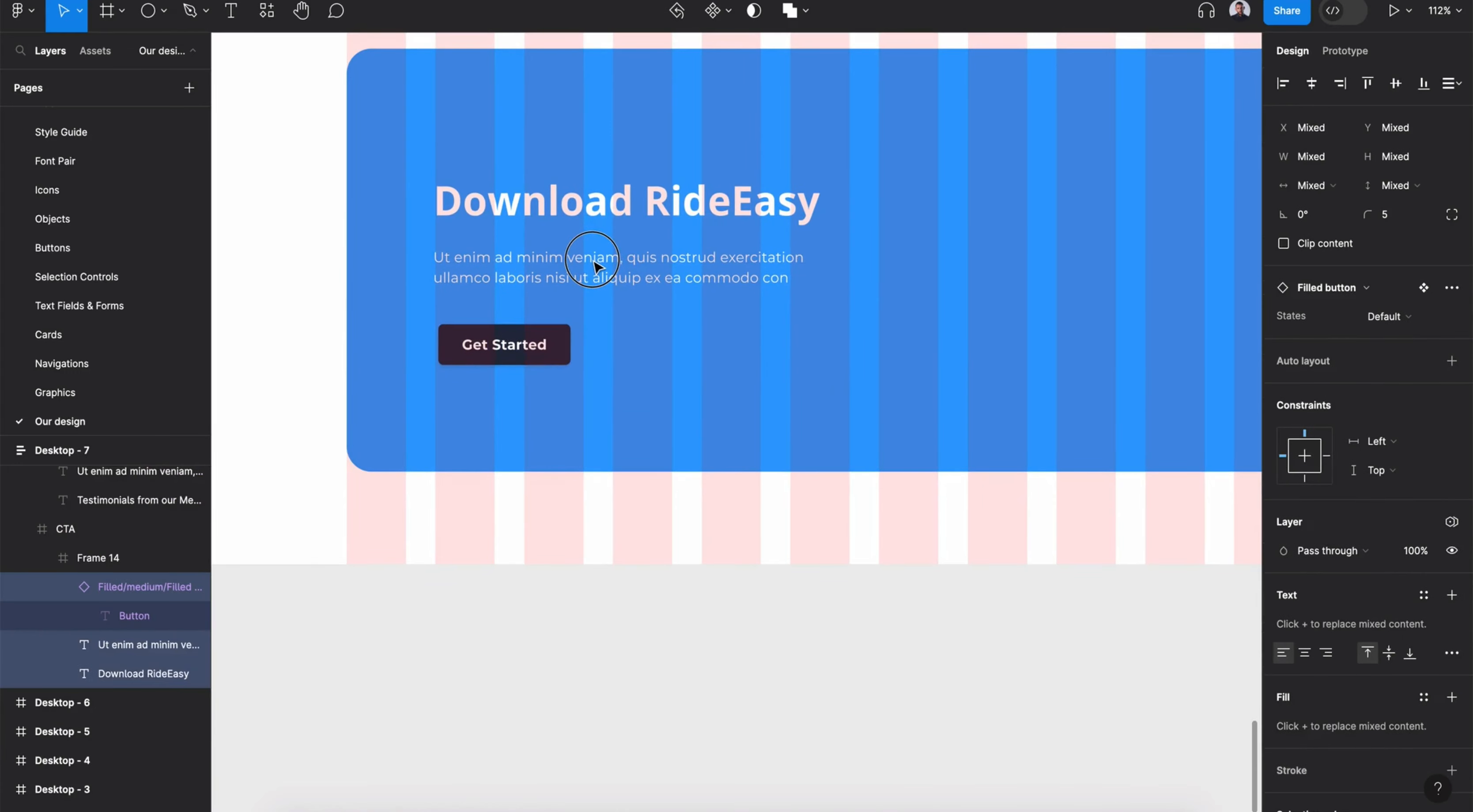
pyautogui.click(593, 260)
pyautogui.click(647, 396)
# - Copy an iPhone mockup from an upper section and paste it into the CTA's blue frame
pyautogui.scroll(-3, 647, 397)
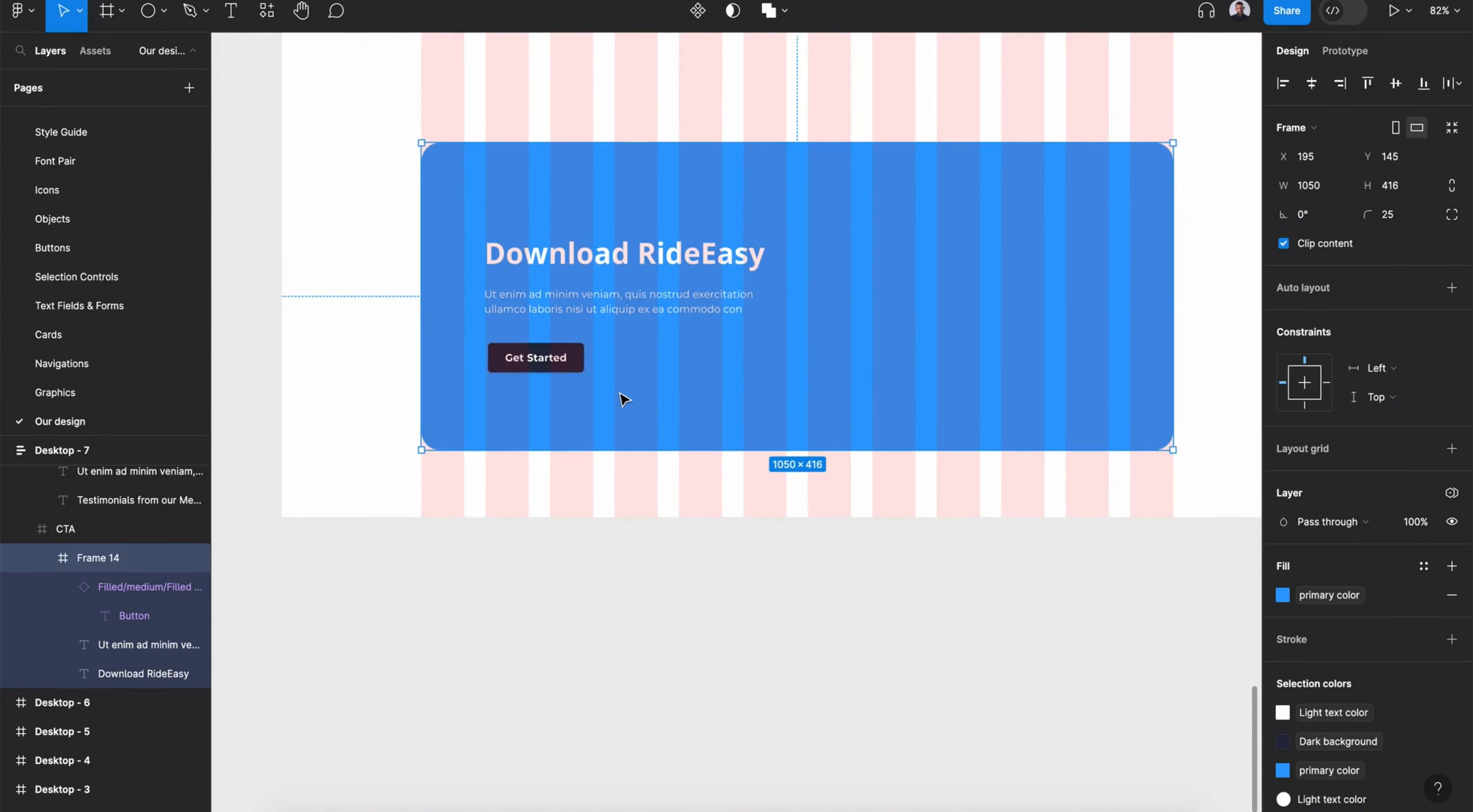
pyautogui.hscroll(2, 622, 401)
pyautogui.scroll(1, 621, 401)
pyautogui.click(161, 459)
pyautogui.click(1396, 456)
pyautogui.doubleClick(661, 383)
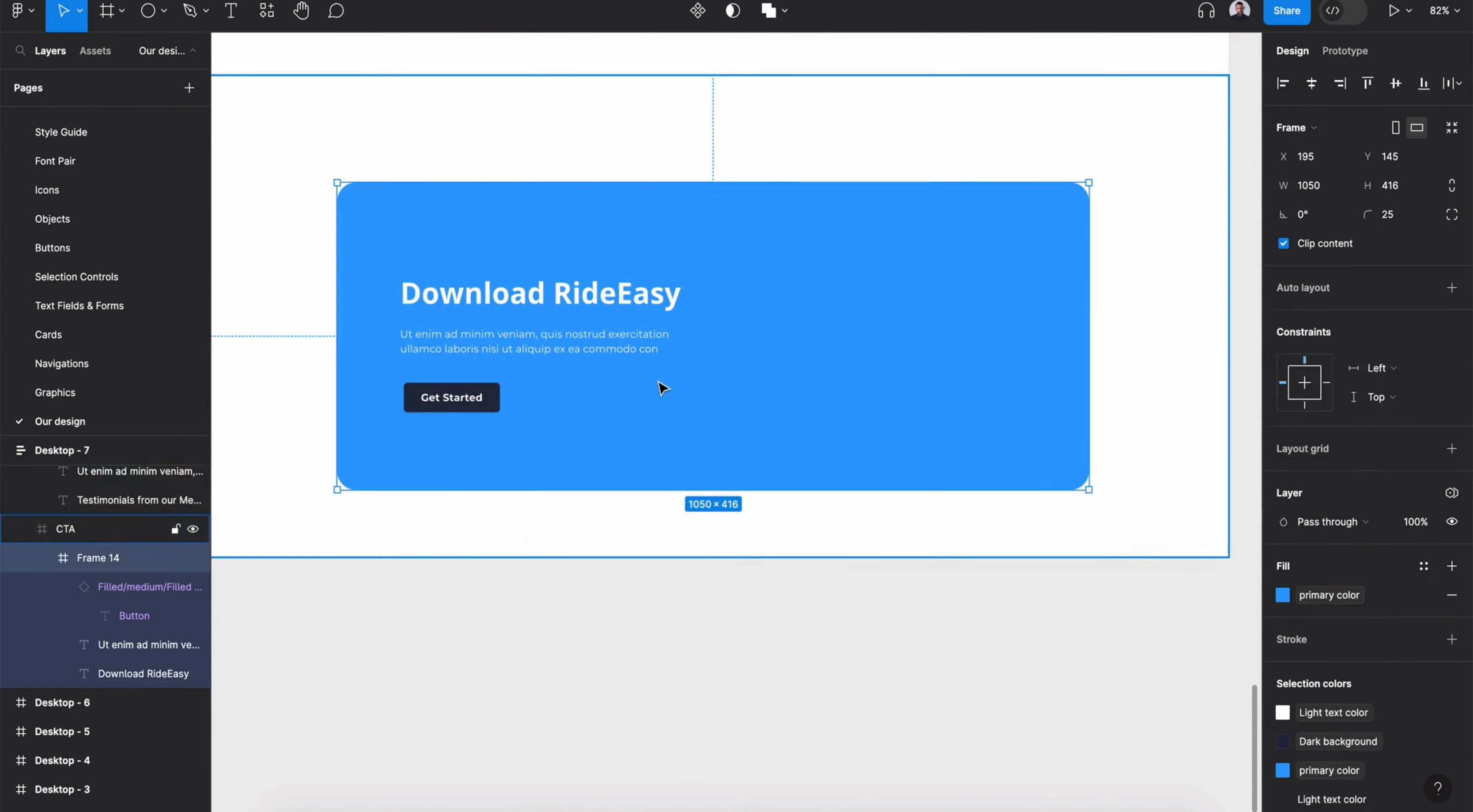
pyautogui.moveTo(773, 381); pyautogui.dragTo(773, 361)
pyautogui.scroll(12, 773, 361)
pyautogui.doubleClick(390, 127)
pyautogui.doubleClick(390, 127)
pyautogui.press('super+c')
pyautogui.scroll(-12, 391, 130)
pyautogui.doubleClick(718, 210)
pyautogui.press('super+v')
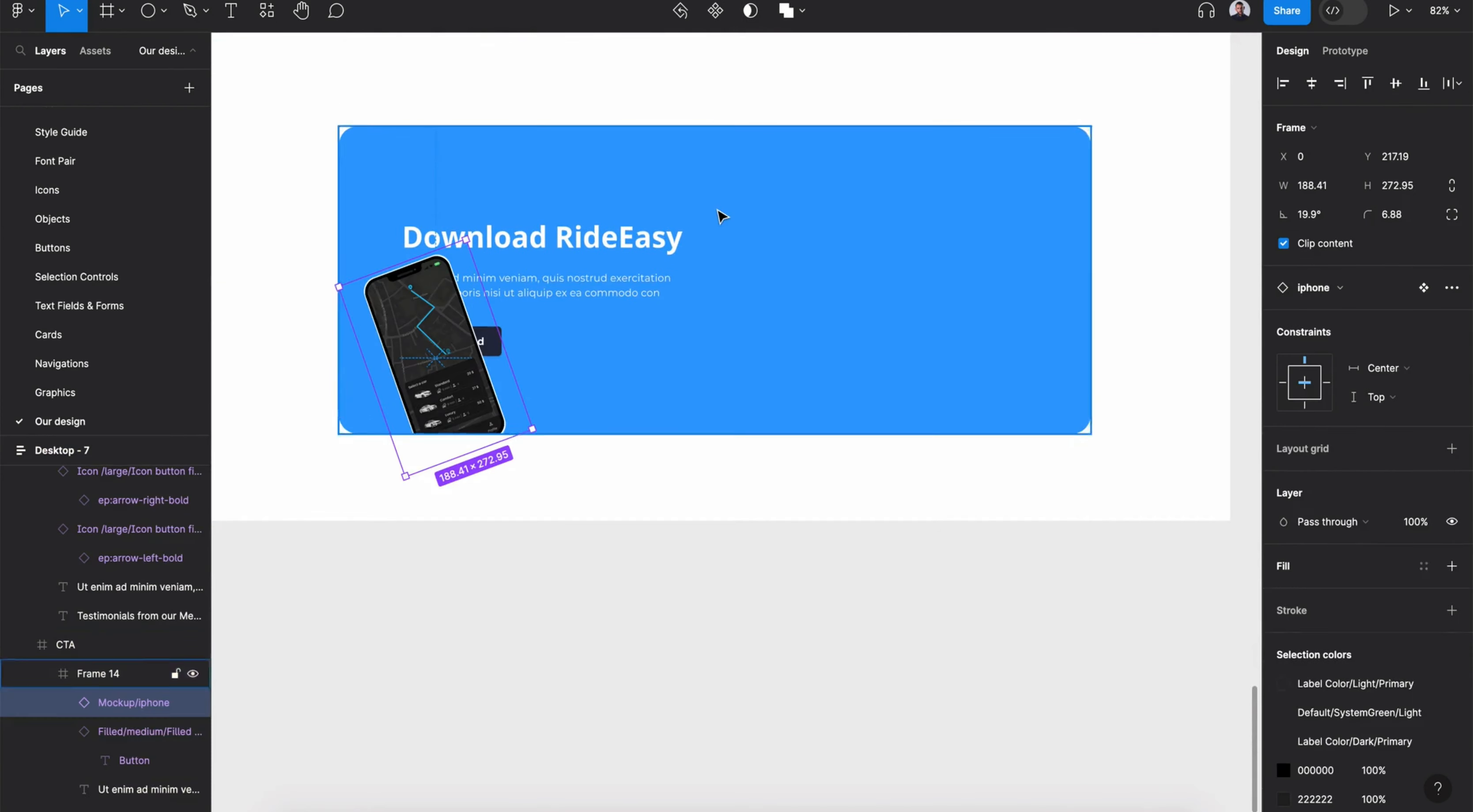
# - Straighten, scale to about 216 × 313 and arrange two iPhone mockups staggered at the right of the blue frame
pyautogui.moveTo(460, 338); pyautogui.dragTo(861, 345)
pyautogui.moveTo(966, 448); pyautogui.dragTo(926, 464)
pyautogui.press('k')
pyautogui.moveTo(919, 370); pyautogui.dragTo(1015, 206)
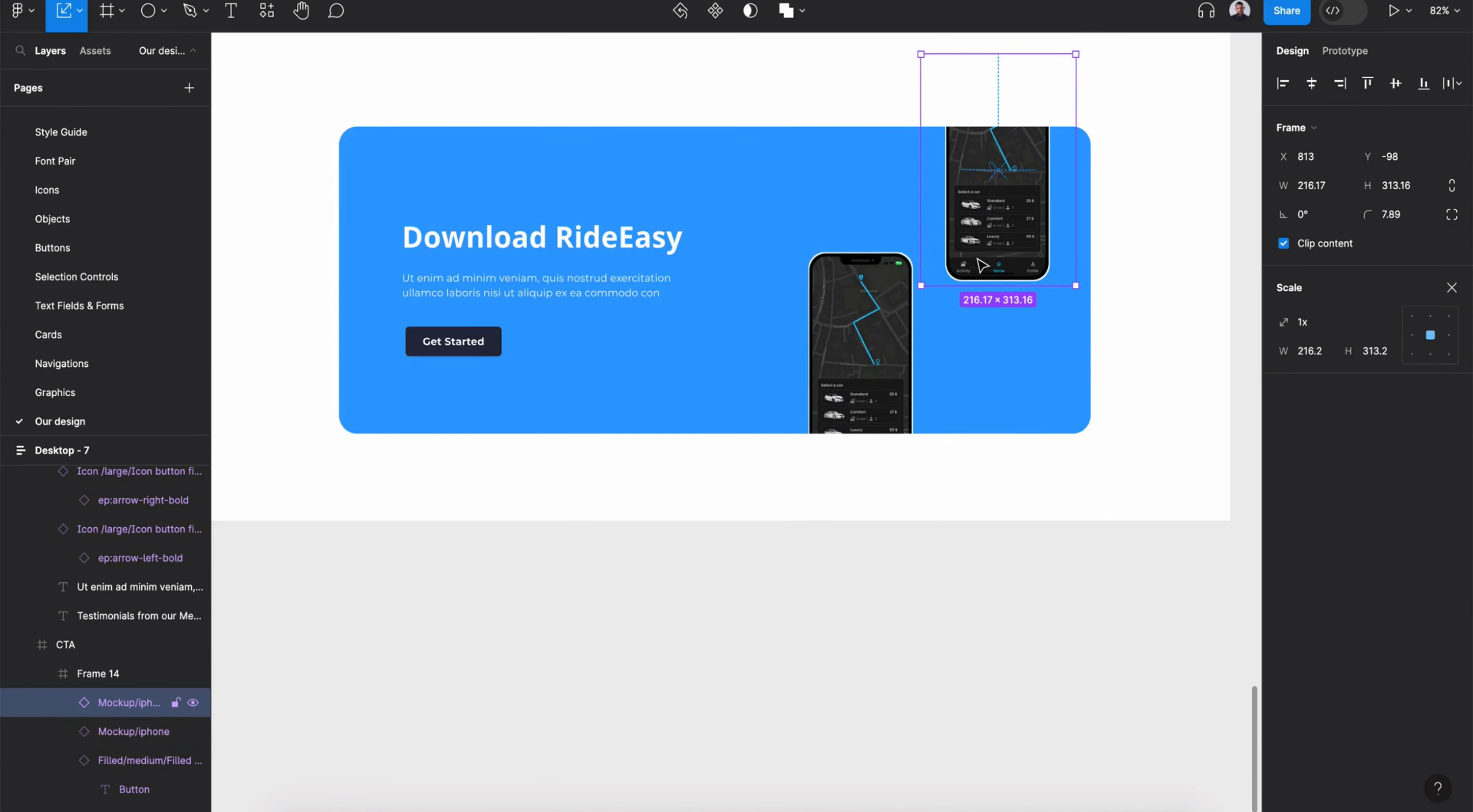
pyautogui.moveTo(1010, 236); pyautogui.dragTo(1006, 229)
pyautogui.moveTo(885, 302); pyautogui.dragTo(886, 319)
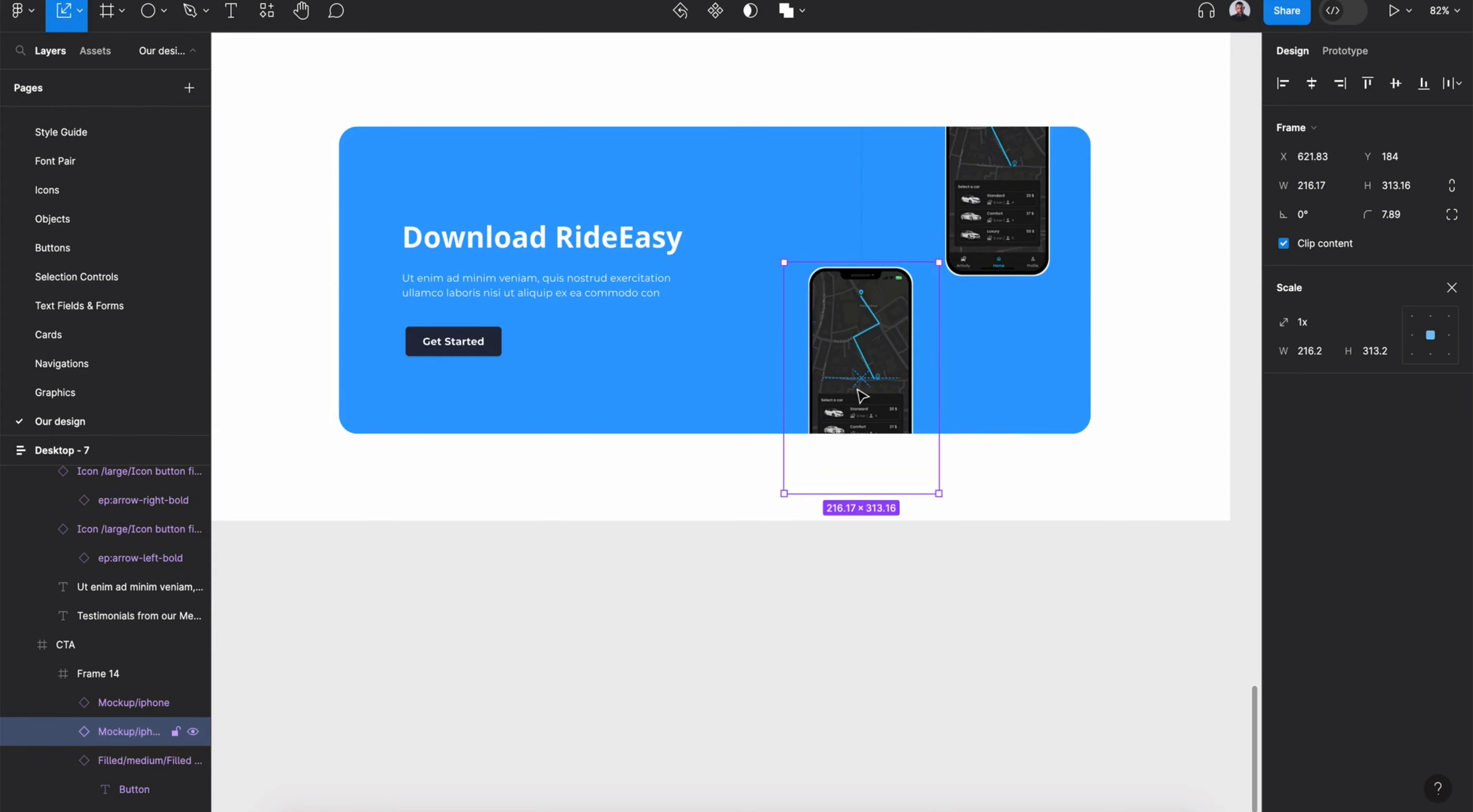
pyautogui.click(805, 638)
# - Search the assets for the footer component and place it below the CTA section
pyautogui.scroll(-5, 894, 586)
pyautogui.hotkey('shift', 'i')
pyautogui.write('footer')
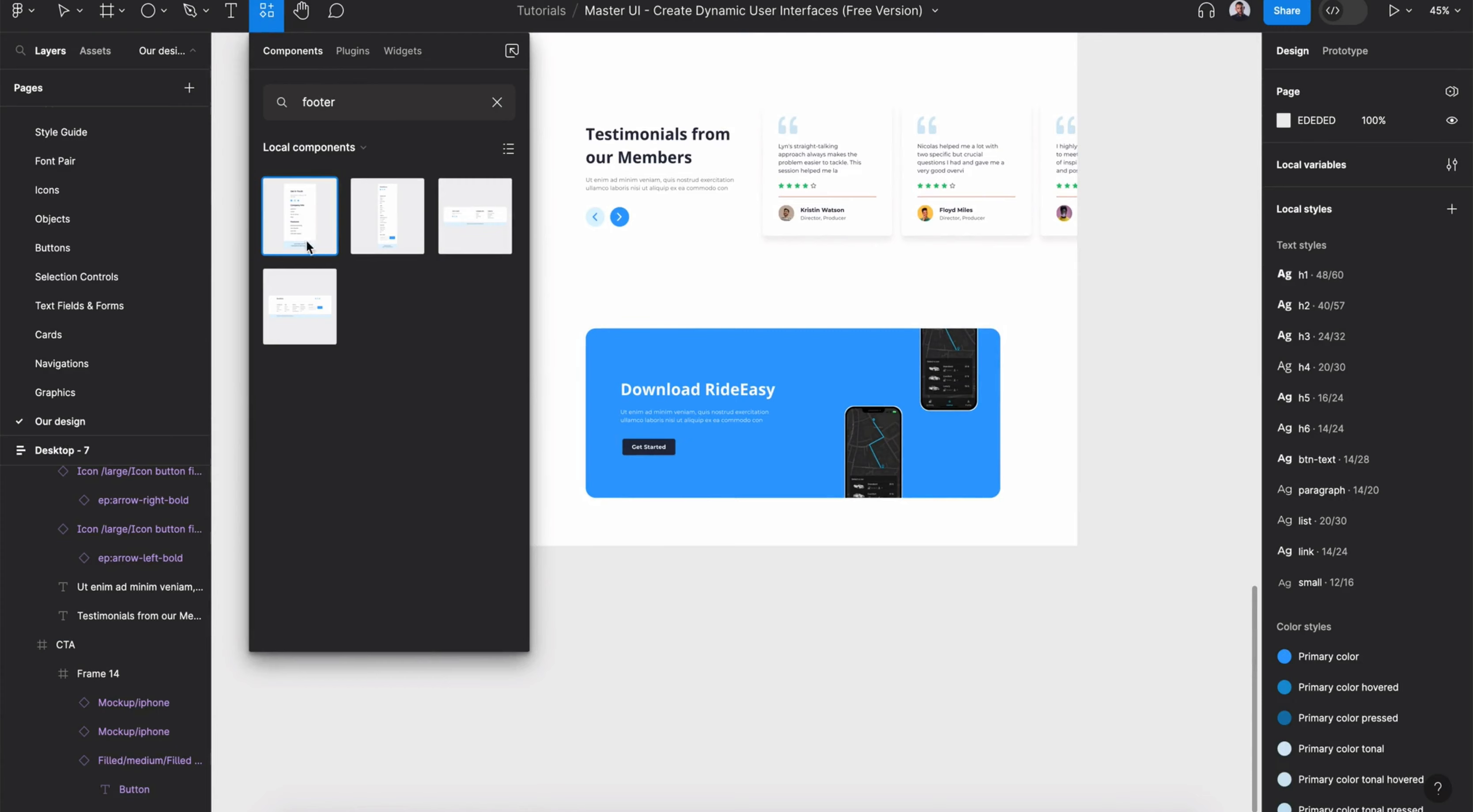
pyautogui.moveTo(477, 214); pyautogui.dragTo(767, 543)
pyautogui.click(1111, 688)
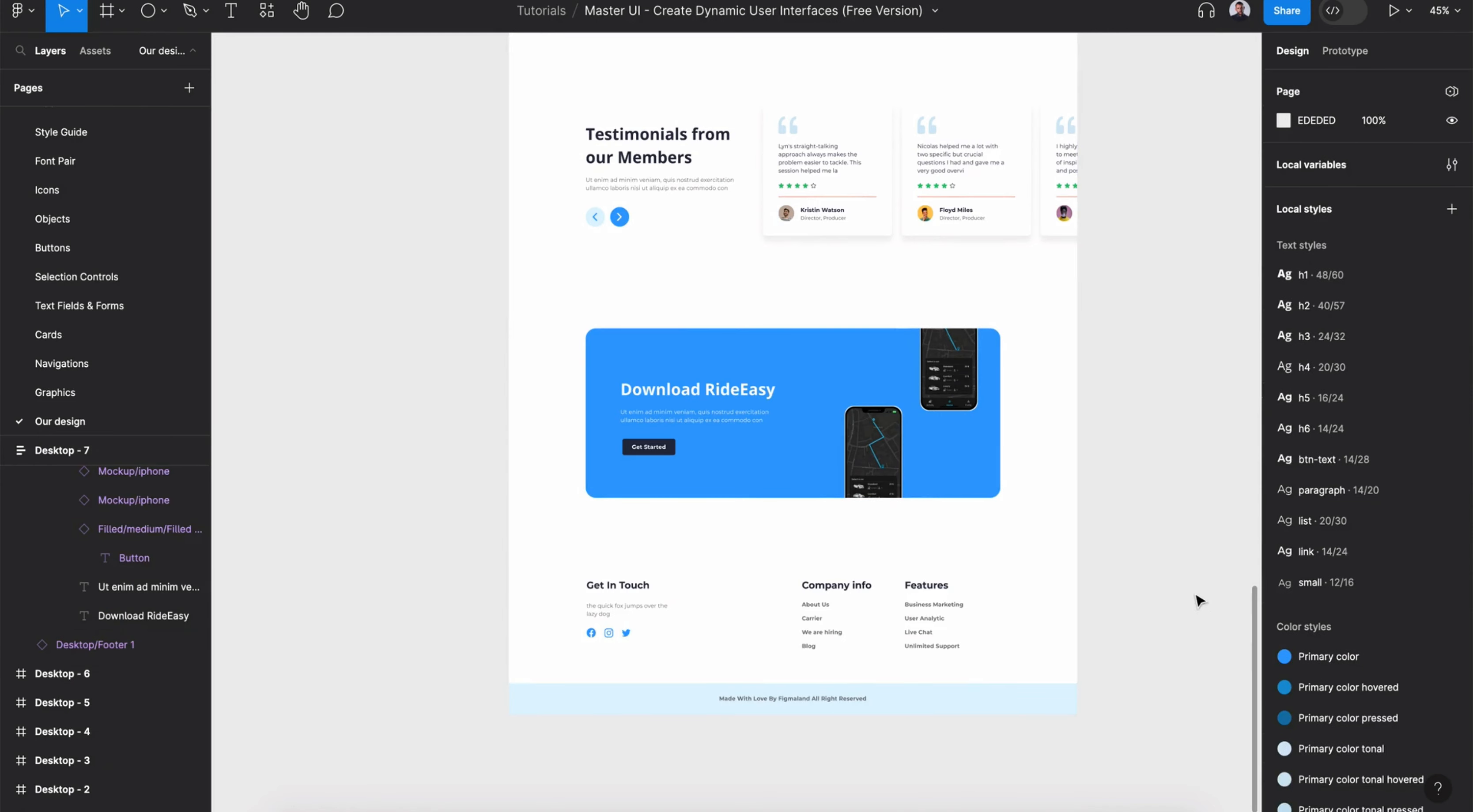
# - Switch the CTA section's theme to Dark Theme
pyautogui.click(1049, 449)
pyautogui.click(1451, 404)
pyautogui.moveTo(1332, 464)
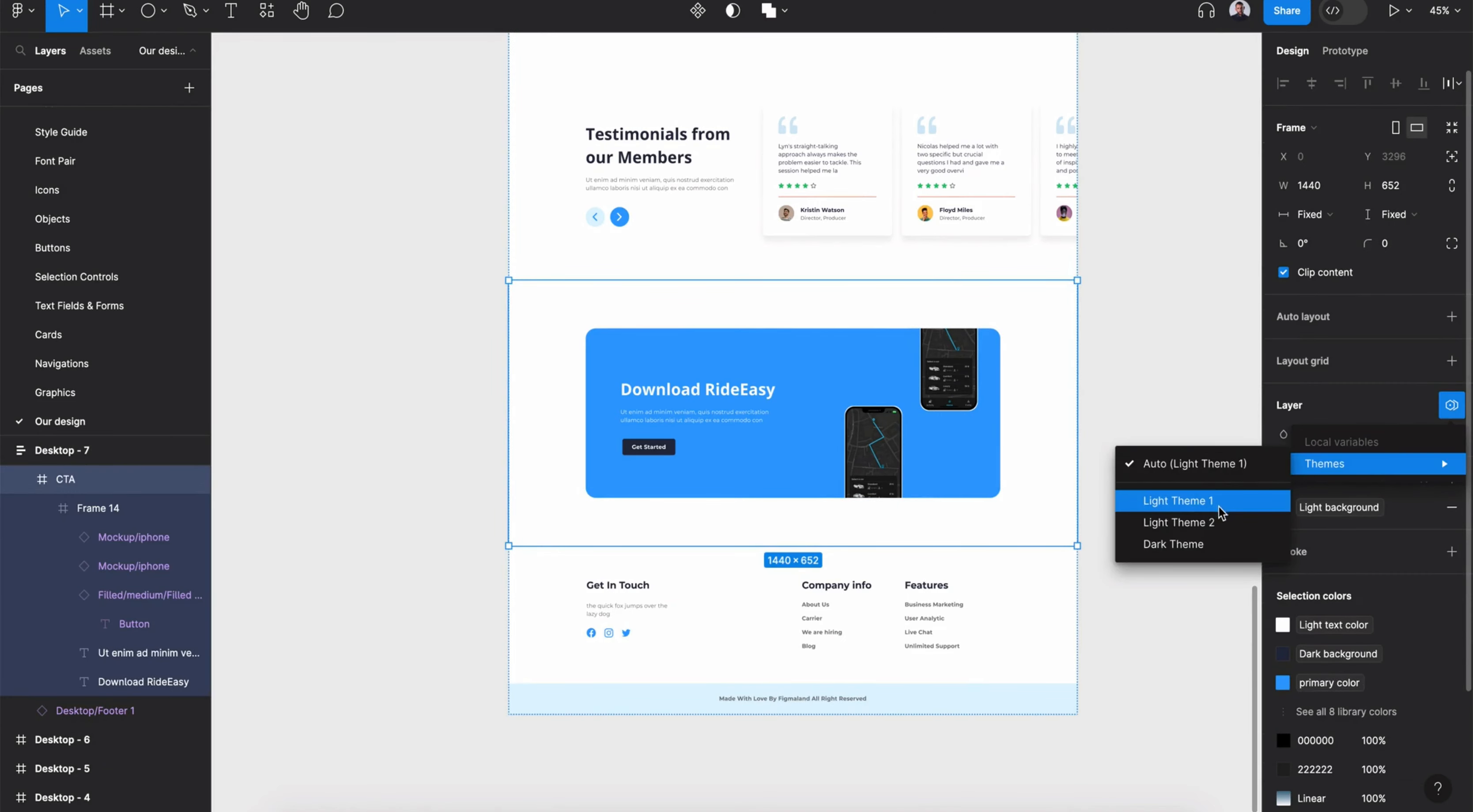
pyautogui.click(1223, 519)
pyautogui.click(1412, 462)
pyautogui.click(1395, 486)
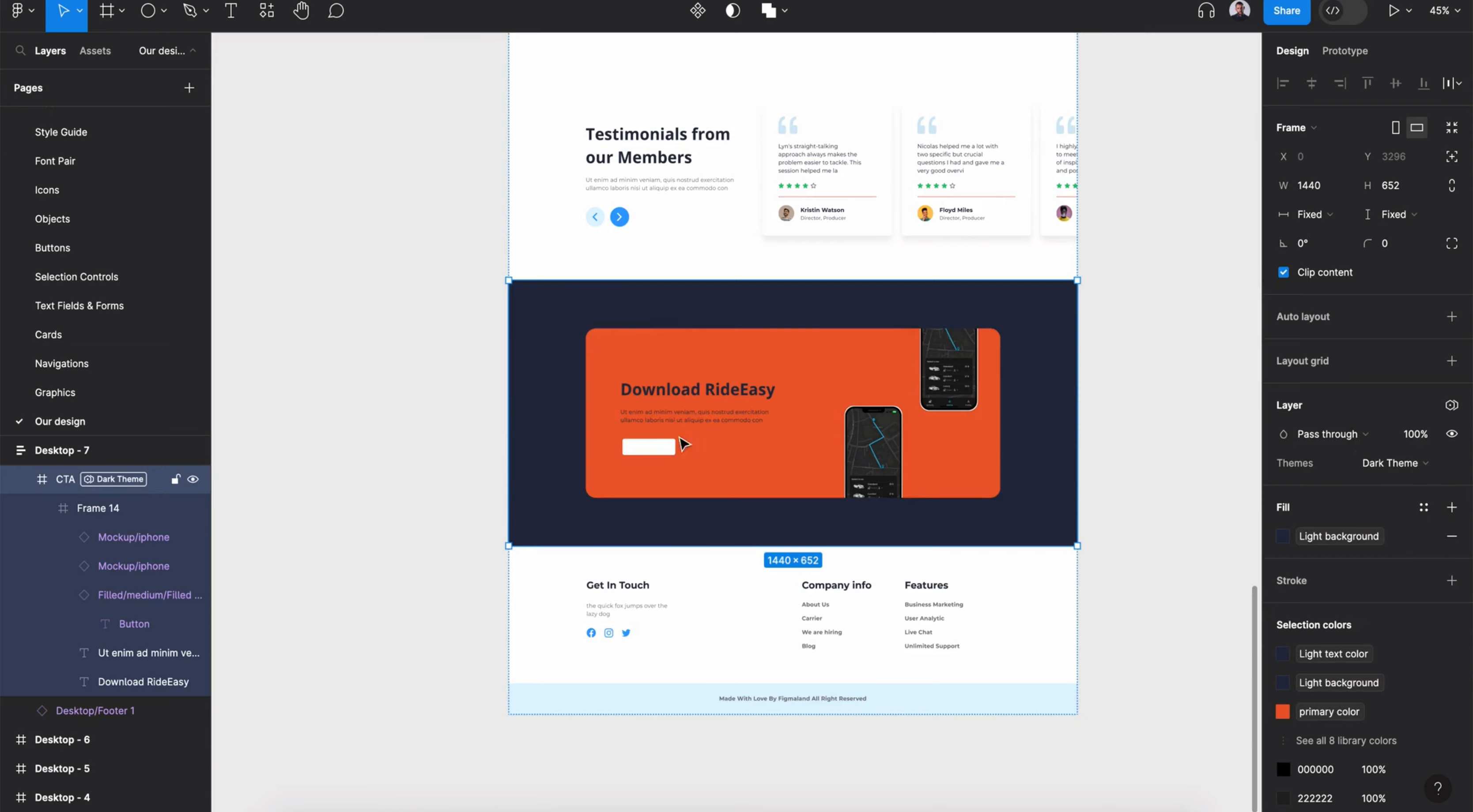
# - Set the button label's fill to Light text color
pyautogui.doubleClick(649, 447)
pyautogui.click(649, 447)
pyautogui.click(1424, 565)
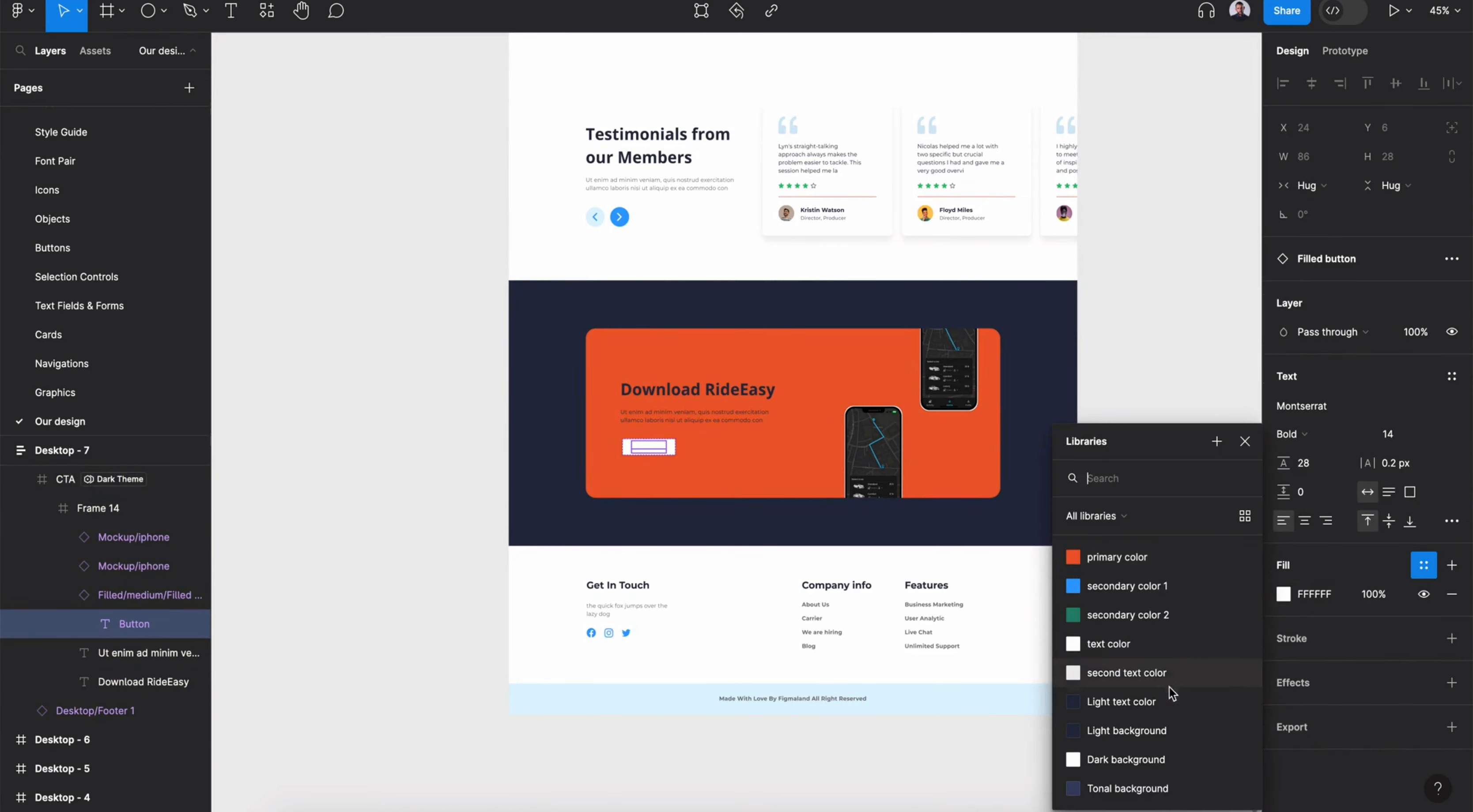
pyautogui.click(1168, 699)
pyautogui.click(990, 760)
pyautogui.click(1034, 524)
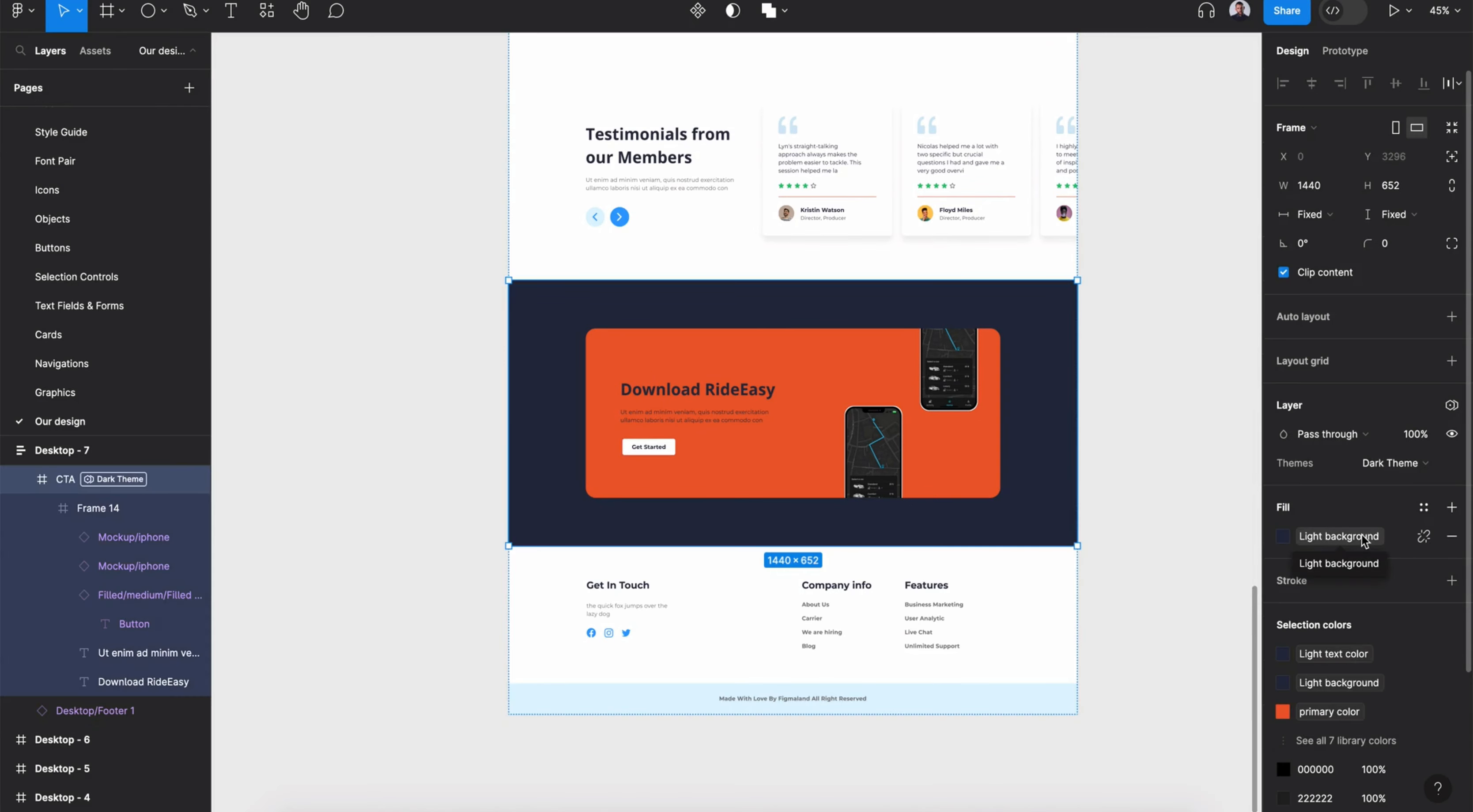
# - Undo the last button color changes
pyautogui.doubleClick(641, 455)
pyautogui.click(641, 455)
pyautogui.press('super+z')
pyautogui.press('super+z')
pyautogui.press('super+z')
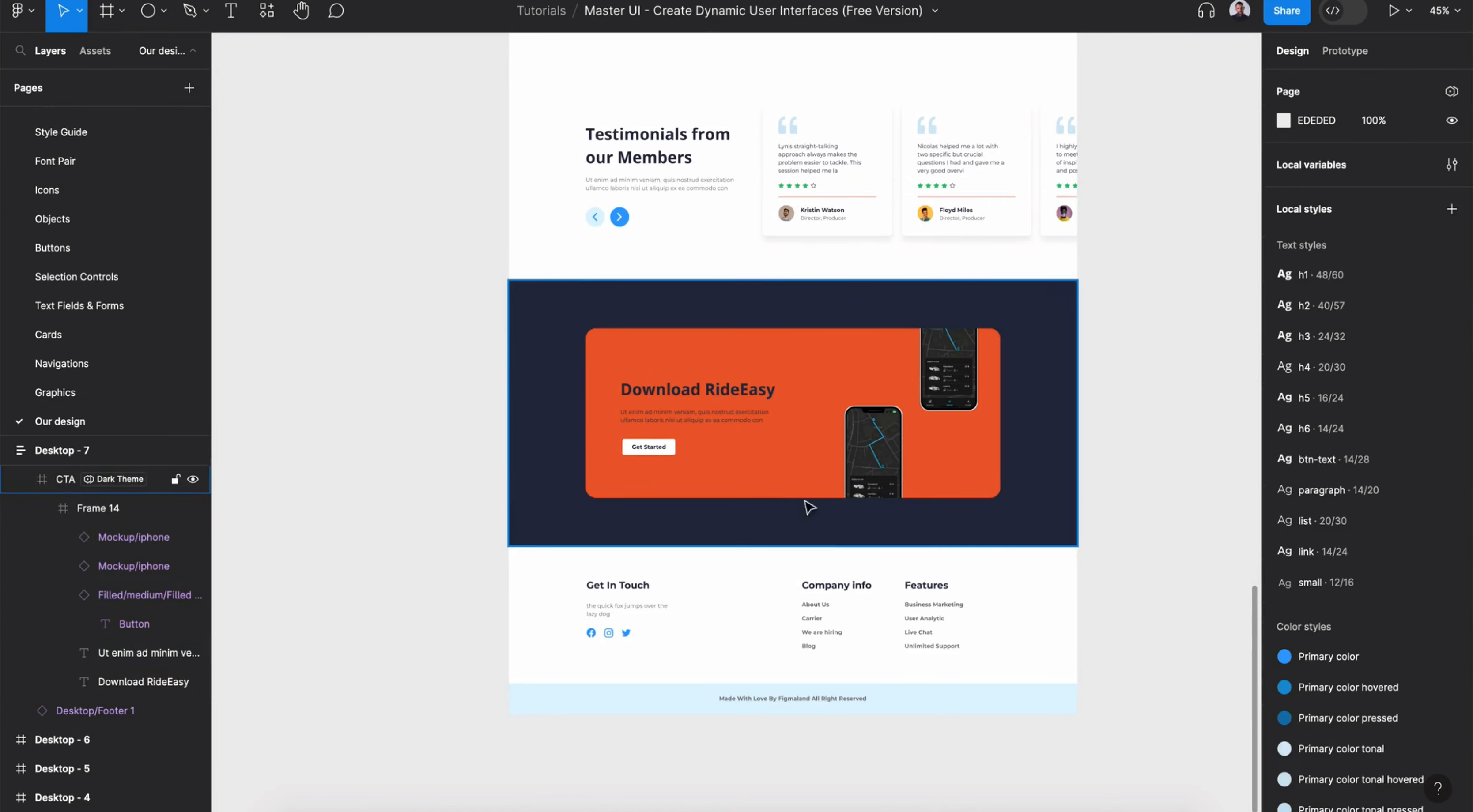
# - Set the button's fill to Dark background color
pyautogui.keyDown('super'); pyautogui.click(670, 449); pyautogui.keyUp('super')
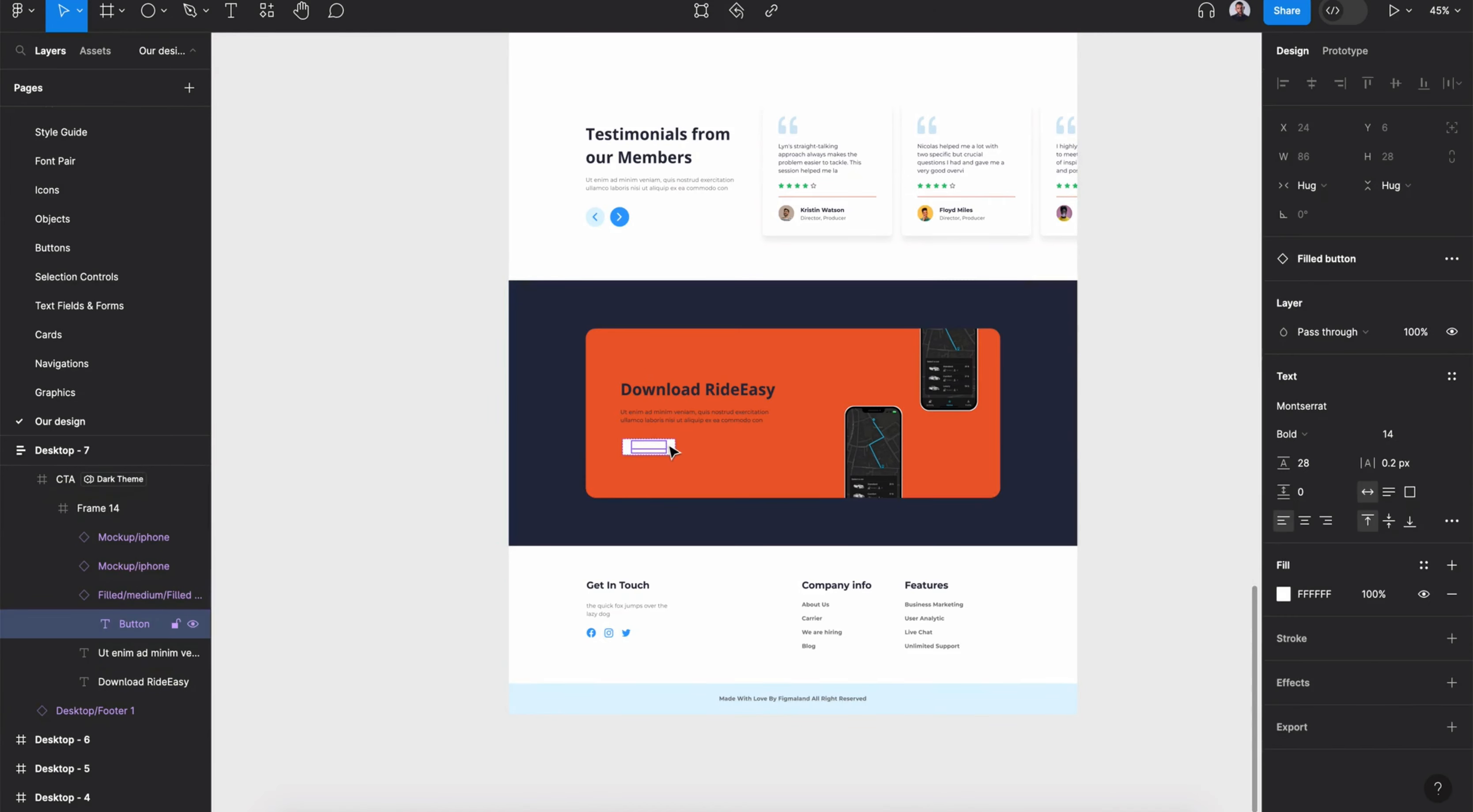
pyautogui.click(675, 449)
pyautogui.click(1337, 787)
pyautogui.scroll(-5, 1136, 689)
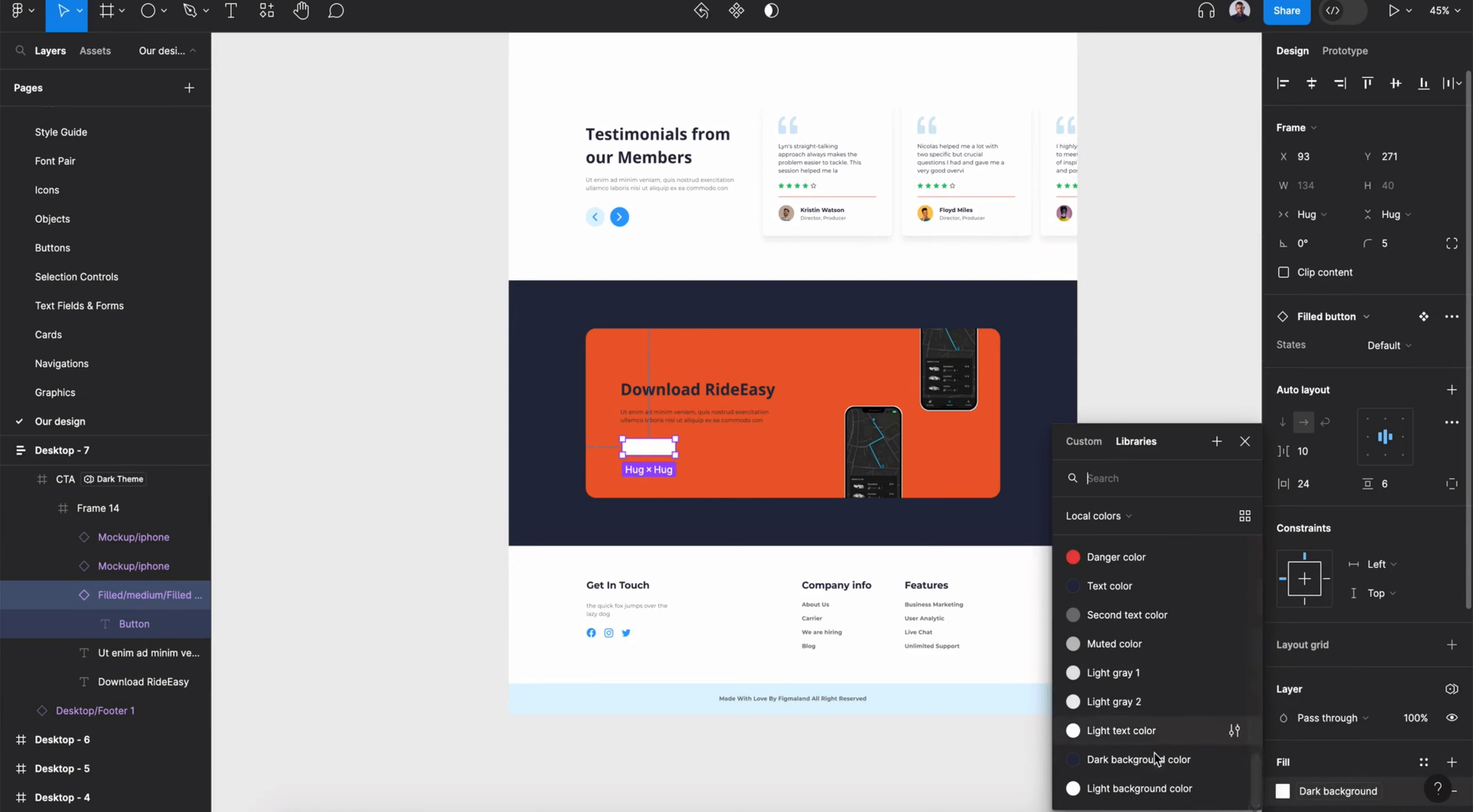
pyautogui.click(1149, 764)
pyautogui.click(951, 783)
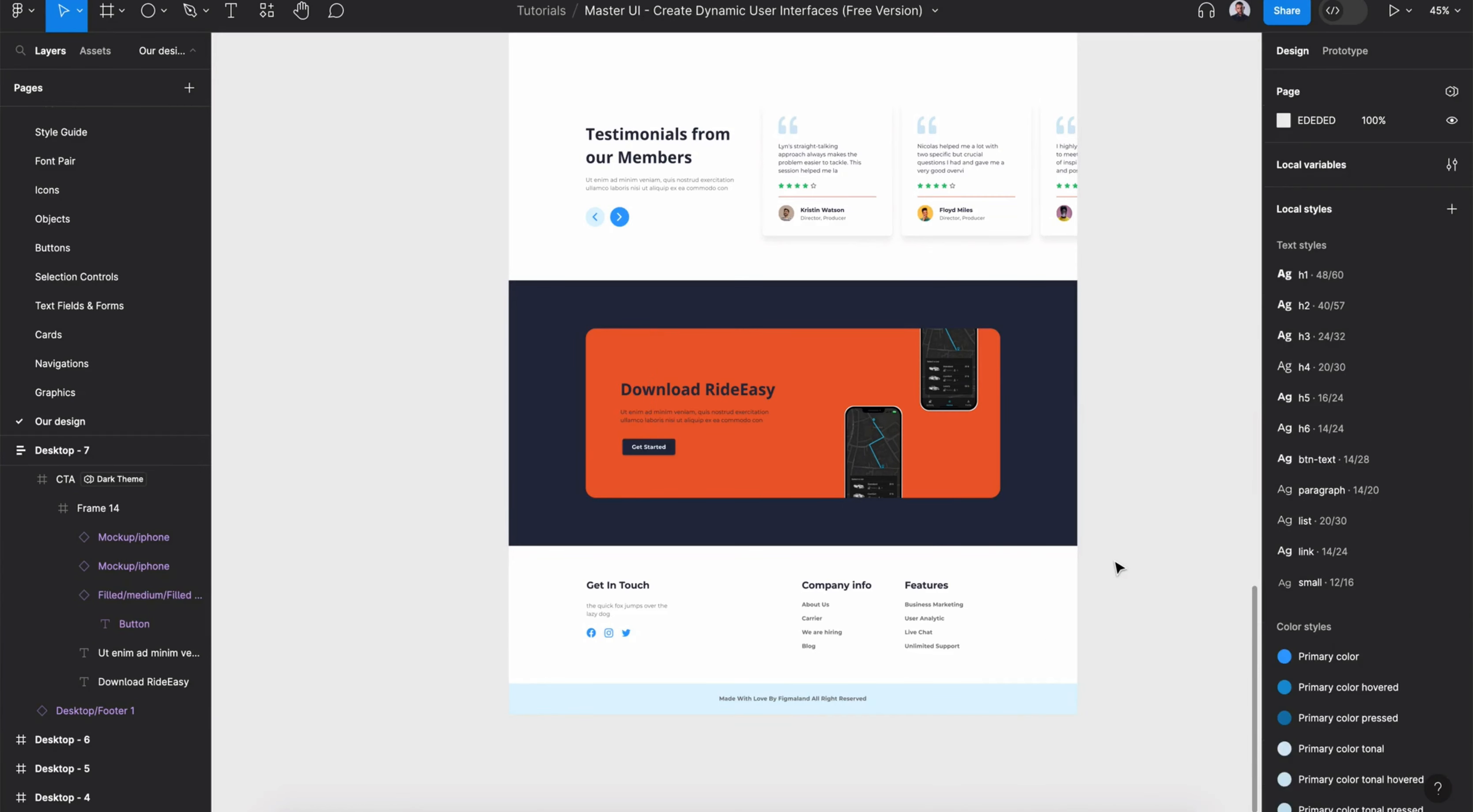
# - Set the CTA section's theme back to Auto
pyautogui.click(991, 621)
pyautogui.click(1032, 520)
pyautogui.click(1413, 464)
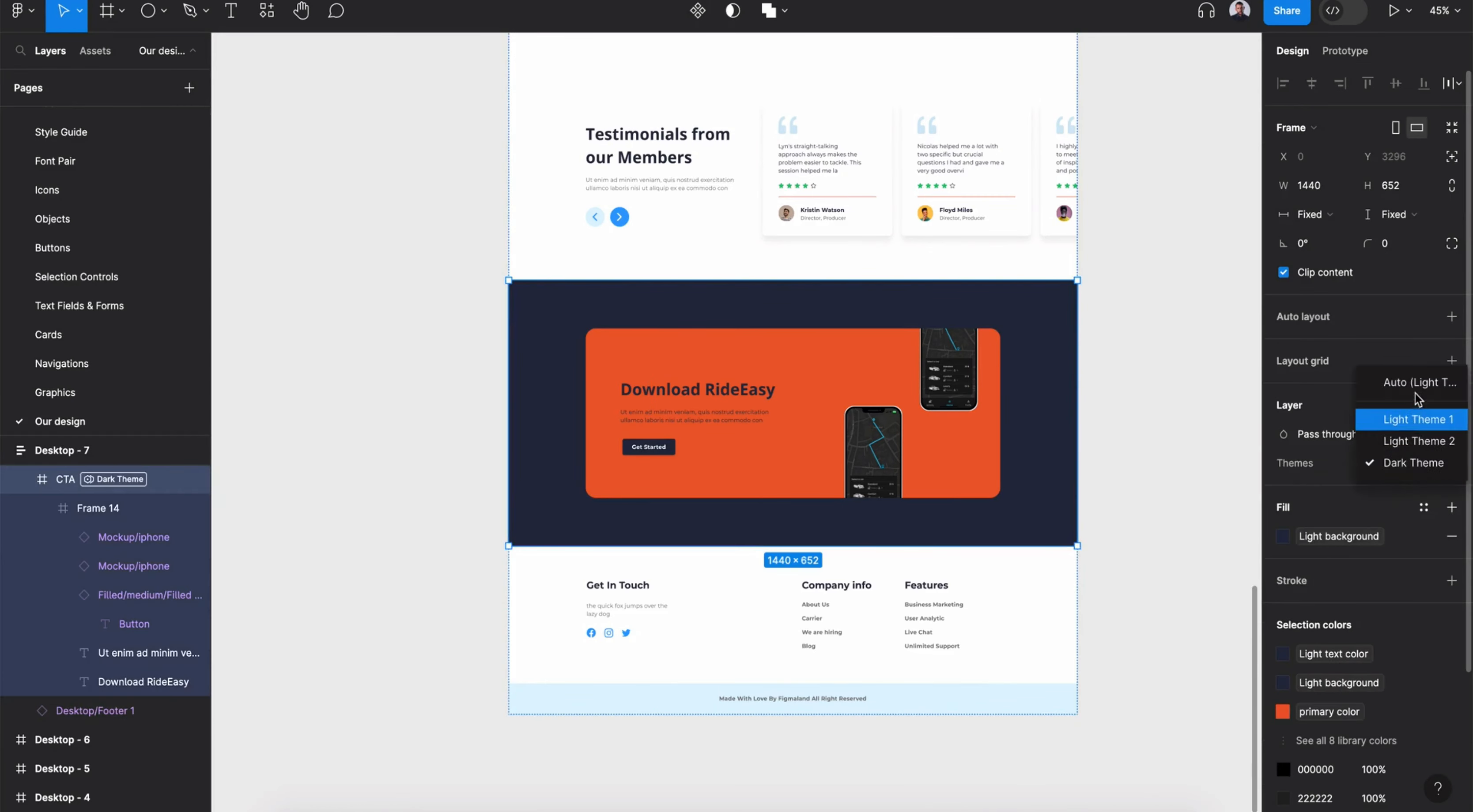
pyautogui.click(1414, 383)
pyautogui.click(1139, 522)
# - Try Dark Theme on the footer and set its theme back to Auto
pyautogui.click(1044, 584)
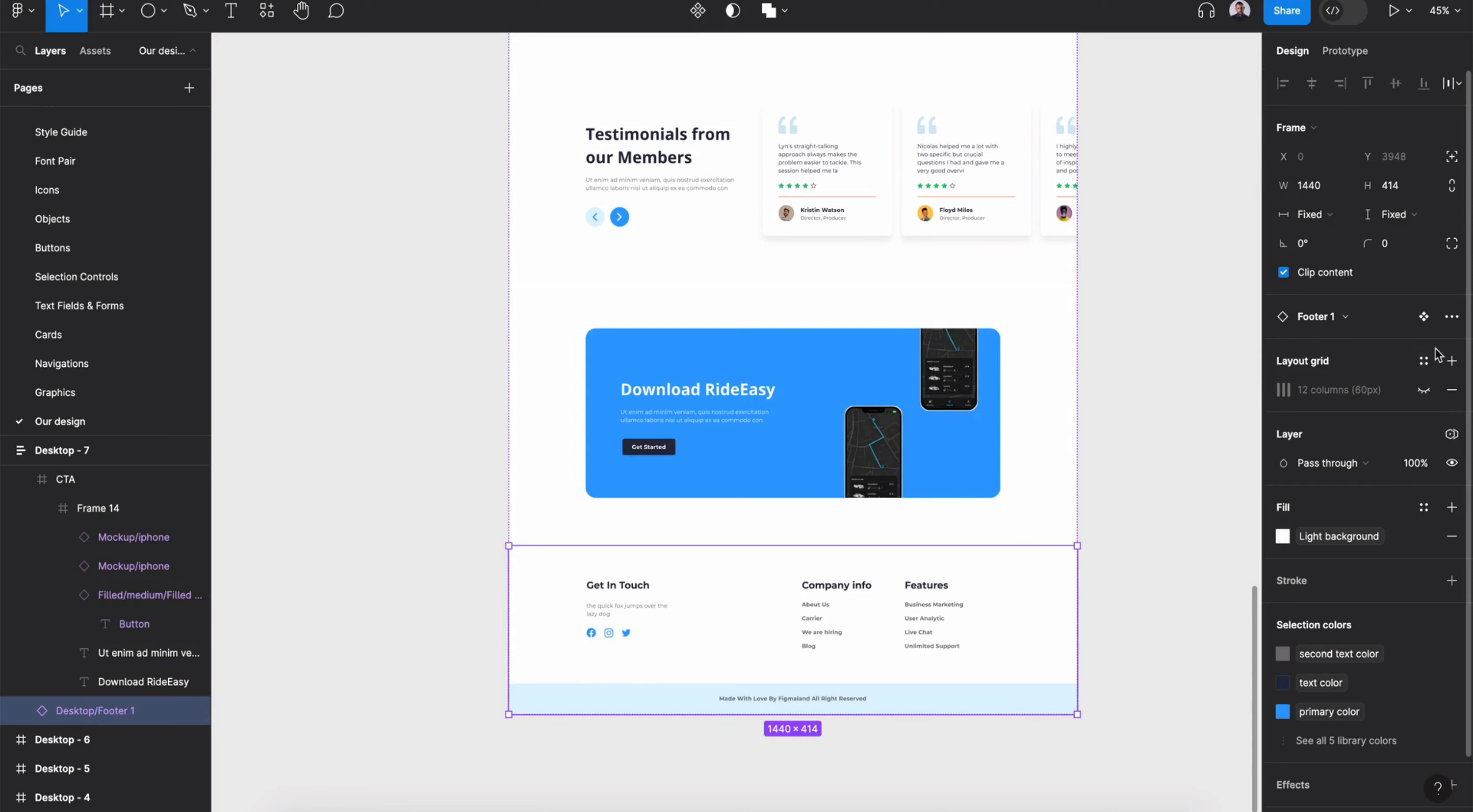
pyautogui.click(1451, 434)
pyautogui.click(1332, 486)
pyautogui.click(1169, 572)
pyautogui.click(1412, 492)
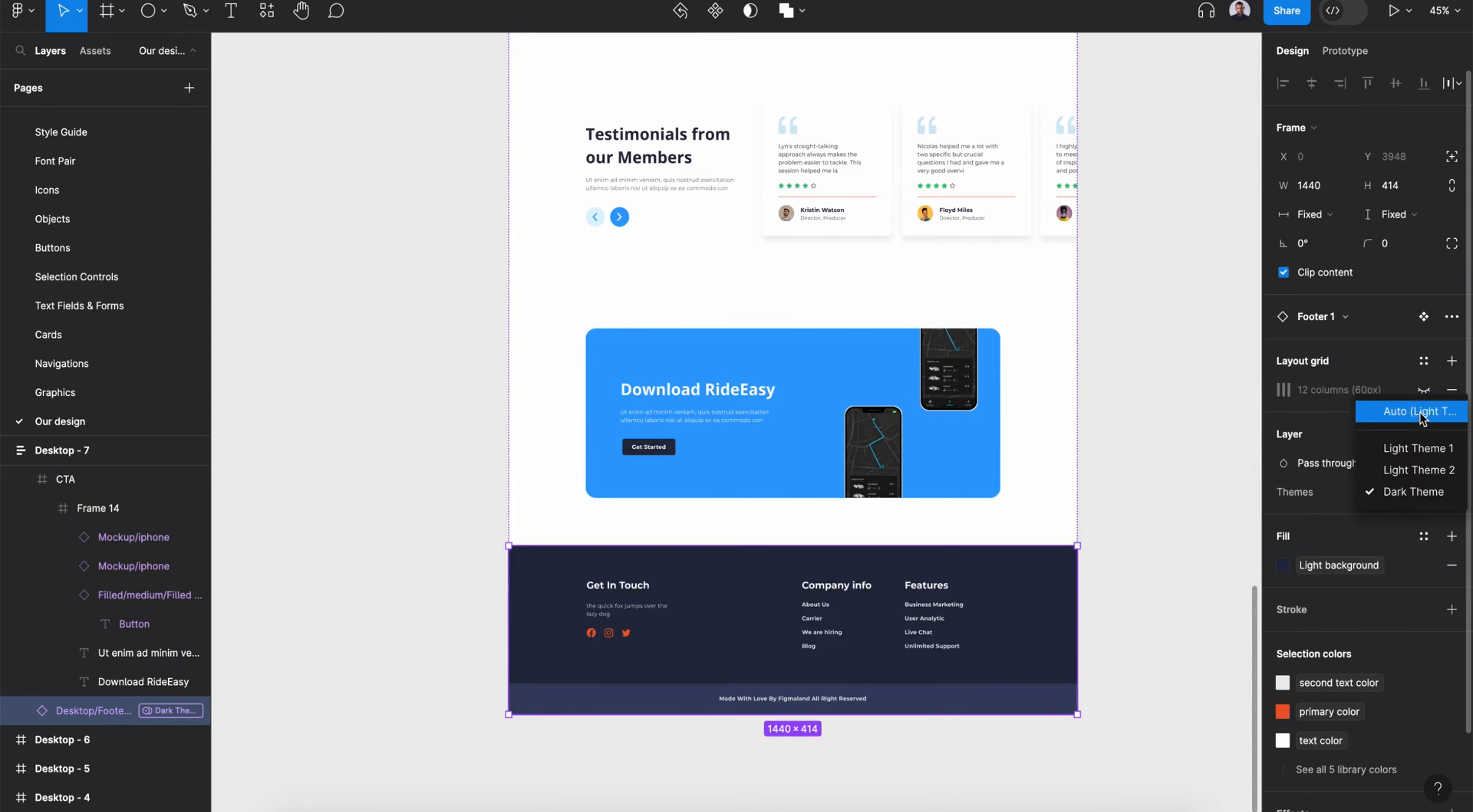
pyautogui.click(1418, 412)
# - Apply Dark Theme to the whole Desktop - 7 frame
pyautogui.click(329, 451)
pyautogui.click(62, 451)
pyautogui.hotkey('shift', '2')
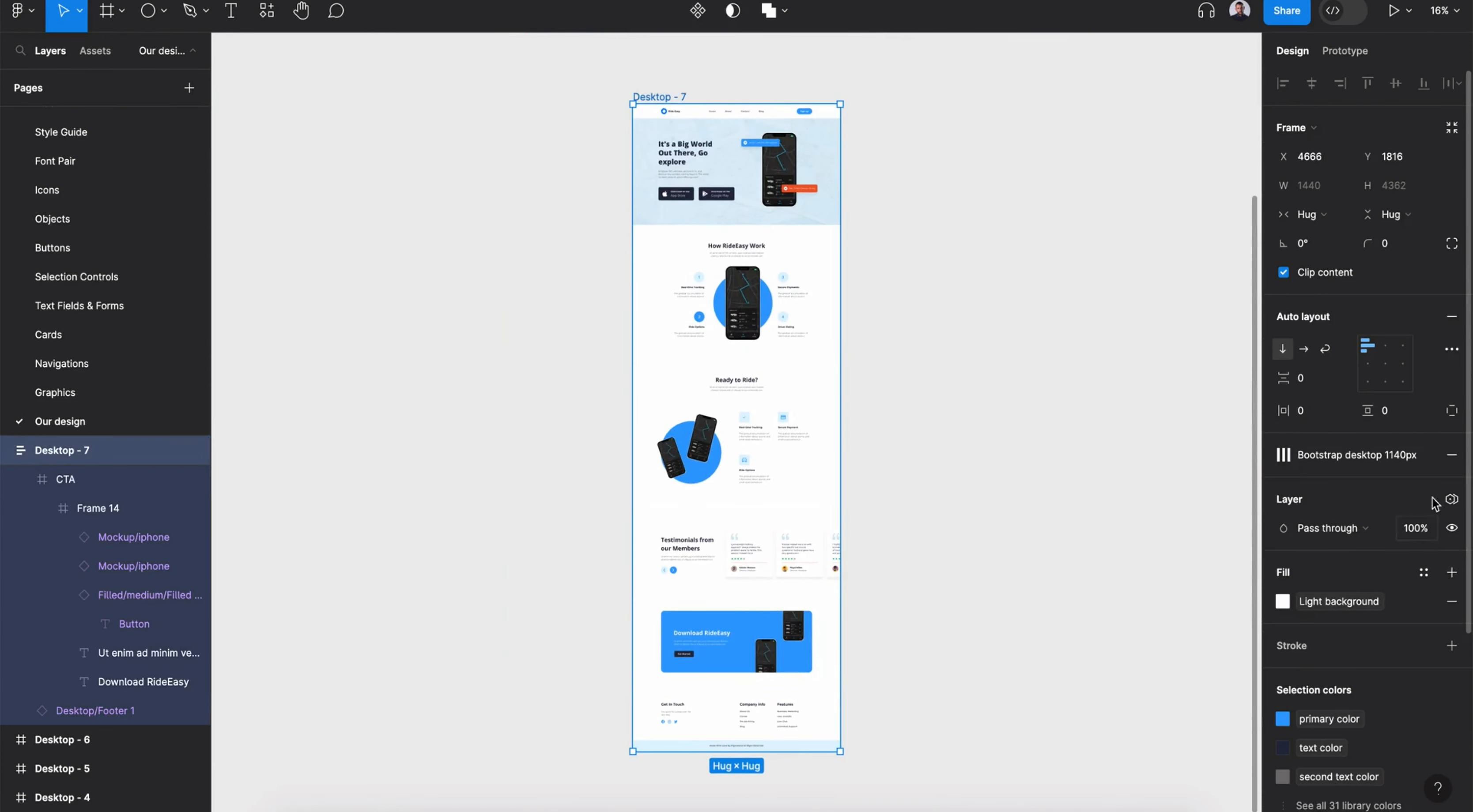
pyautogui.click(1451, 499)
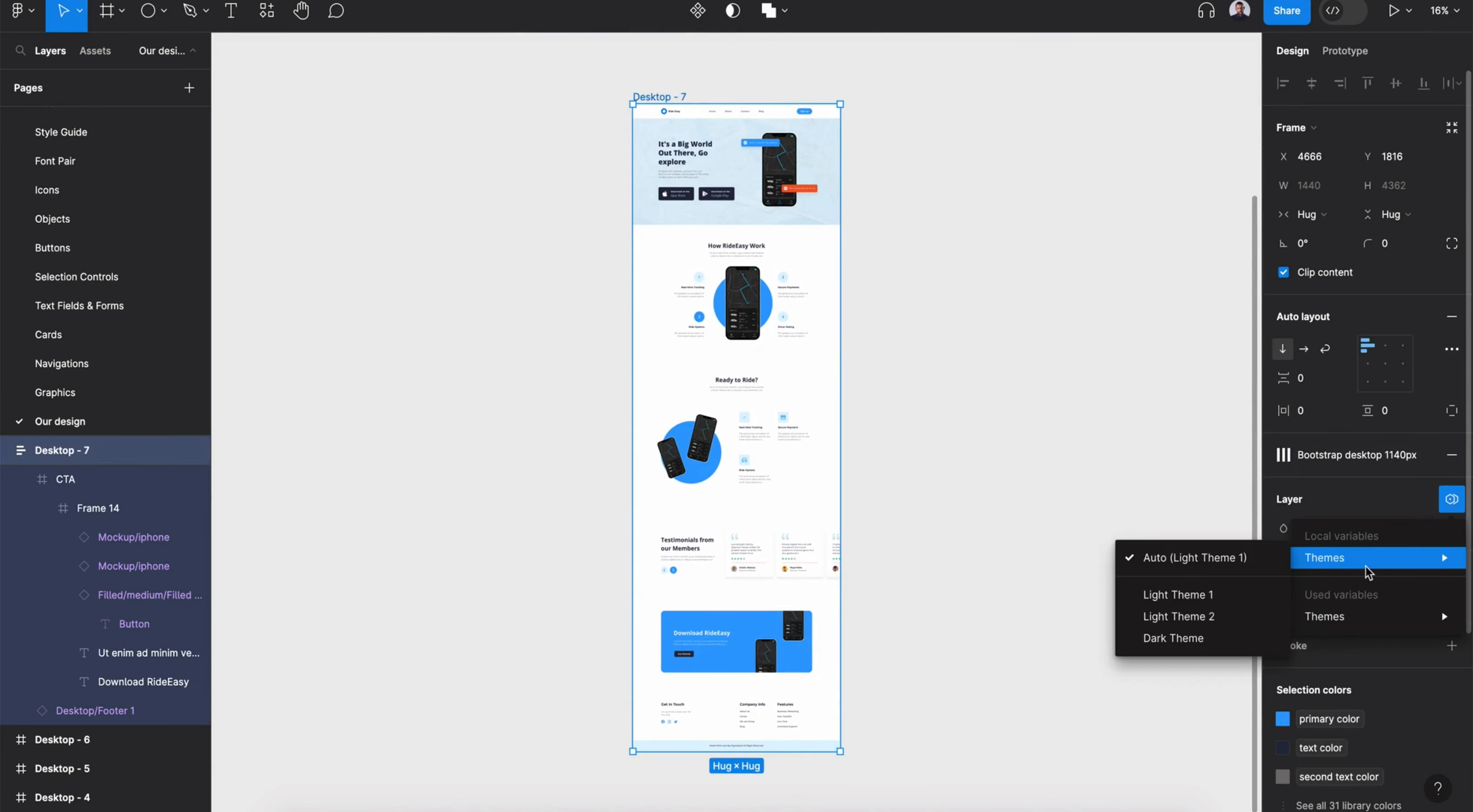
pyautogui.moveTo(1372, 557)
pyautogui.click(1212, 638)
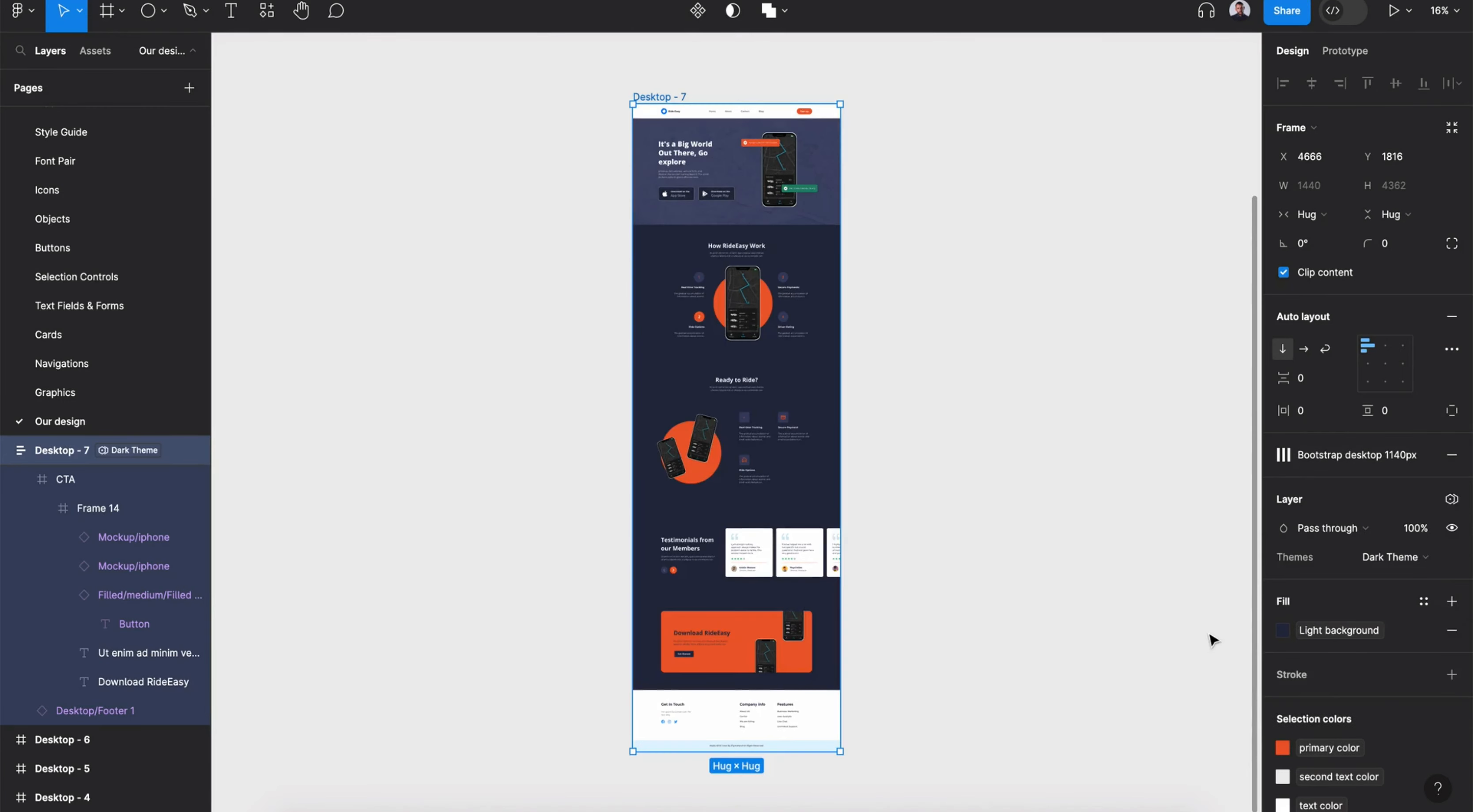
pyautogui.doubleClick(811, 710)
pyautogui.click(1139, 646)
pyautogui.click(808, 703)
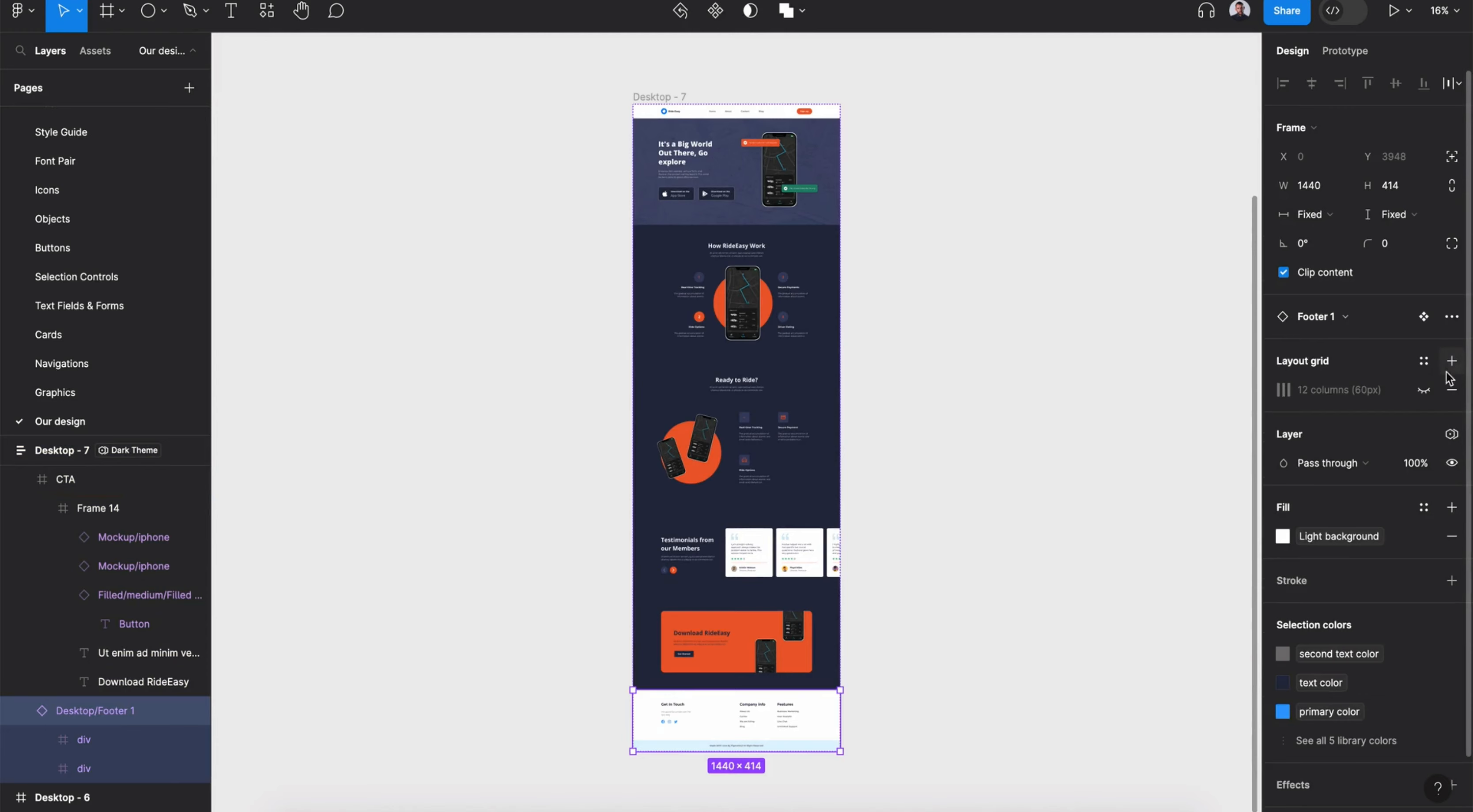
pyautogui.click(1451, 439)
pyautogui.moveTo(1409, 492)
pyautogui.click(1240, 501)
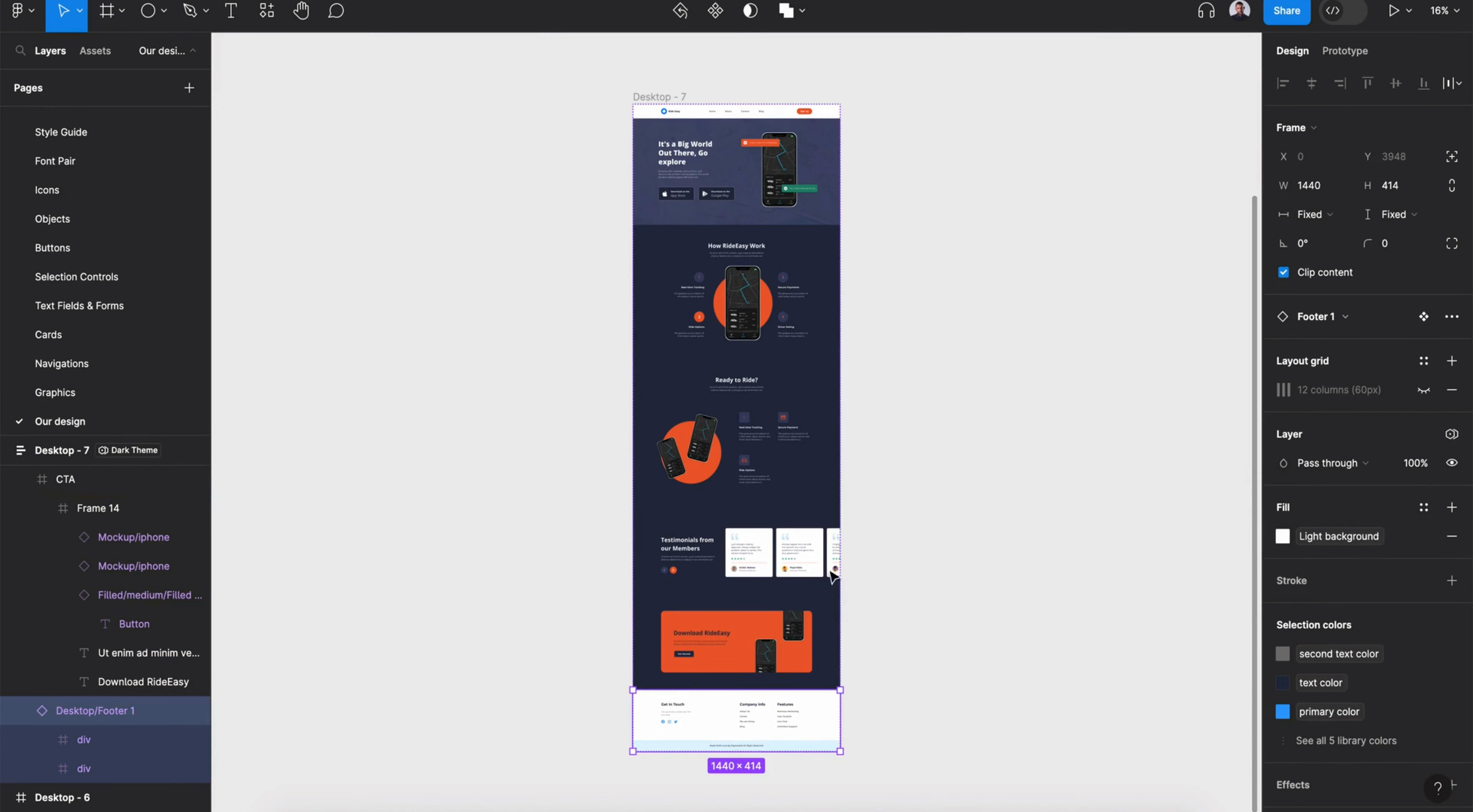
pyautogui.click(889, 619)
pyautogui.click(681, 98)
pyautogui.click(714, 715)
pyautogui.scroll(8, 166, 689)
pyautogui.click(1052, 495)
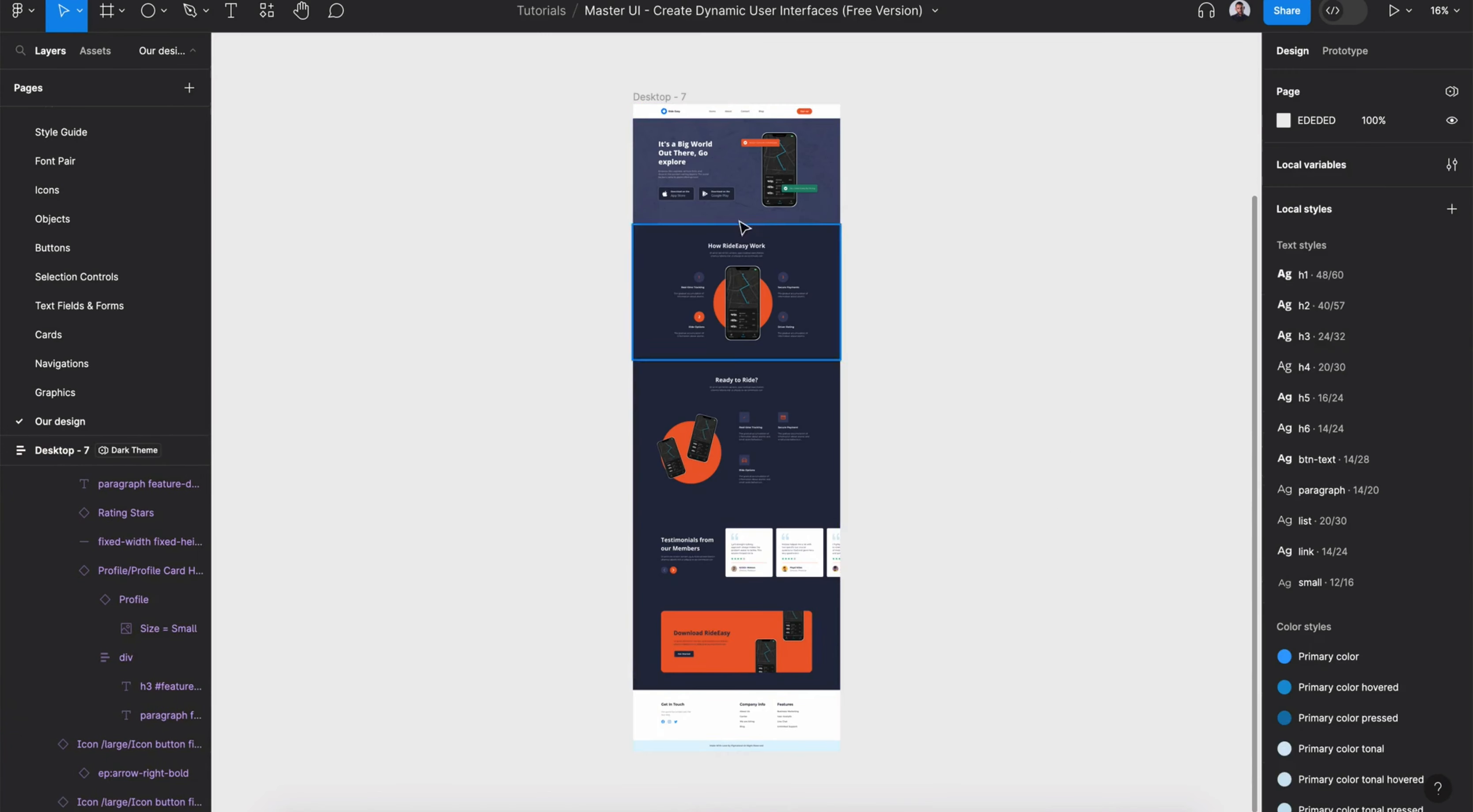
# - Detach the footer instance from its main component
pyautogui.click(675, 98)
pyautogui.click(1416, 513)
pyautogui.click(1451, 317)
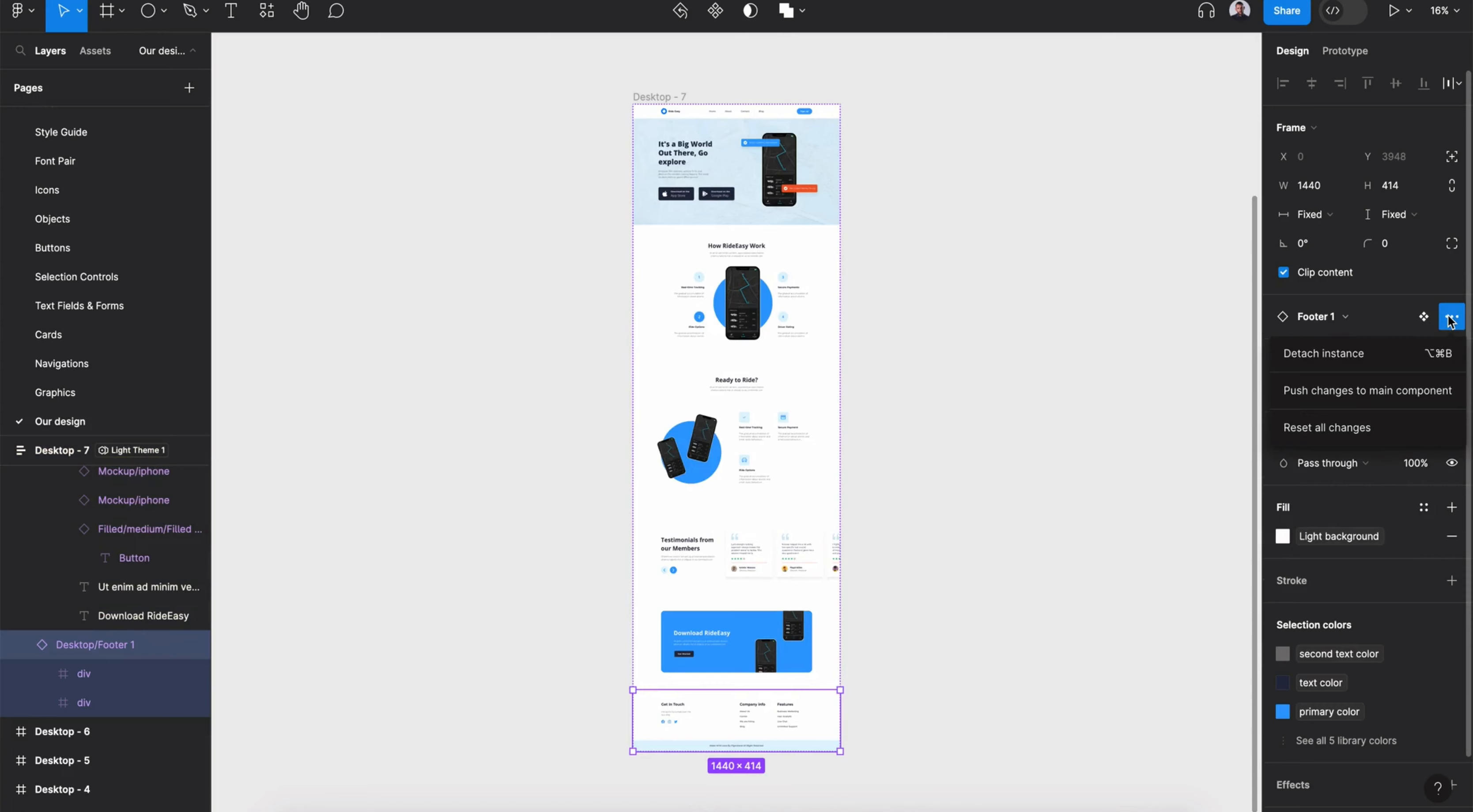
pyautogui.click(1398, 355)
pyautogui.press('Escape')
pyautogui.click(1389, 557)
pyautogui.click(1332, 598)
pyautogui.click(819, 748)
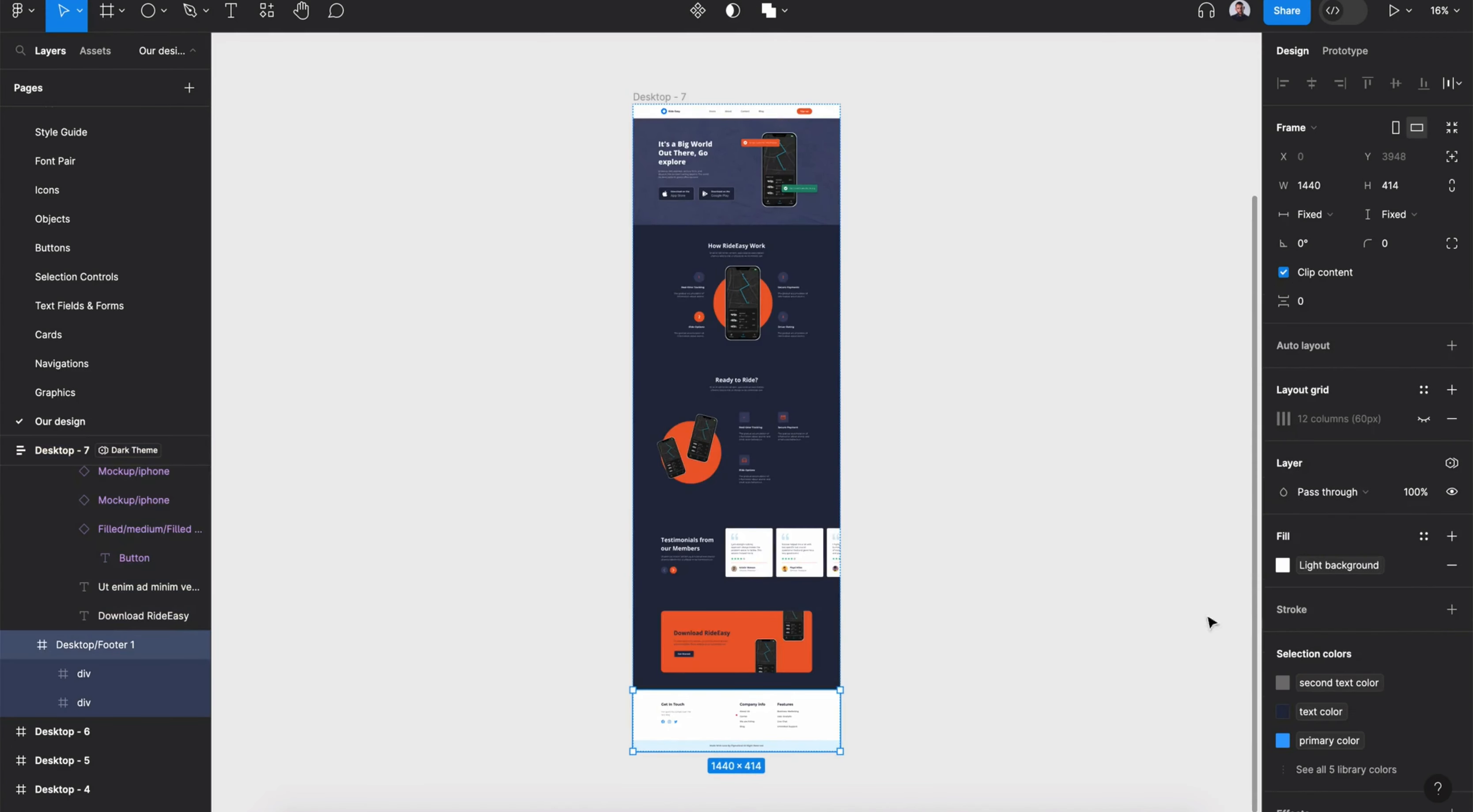
pyautogui.click(1452, 464)
pyautogui.moveTo(1420, 526)
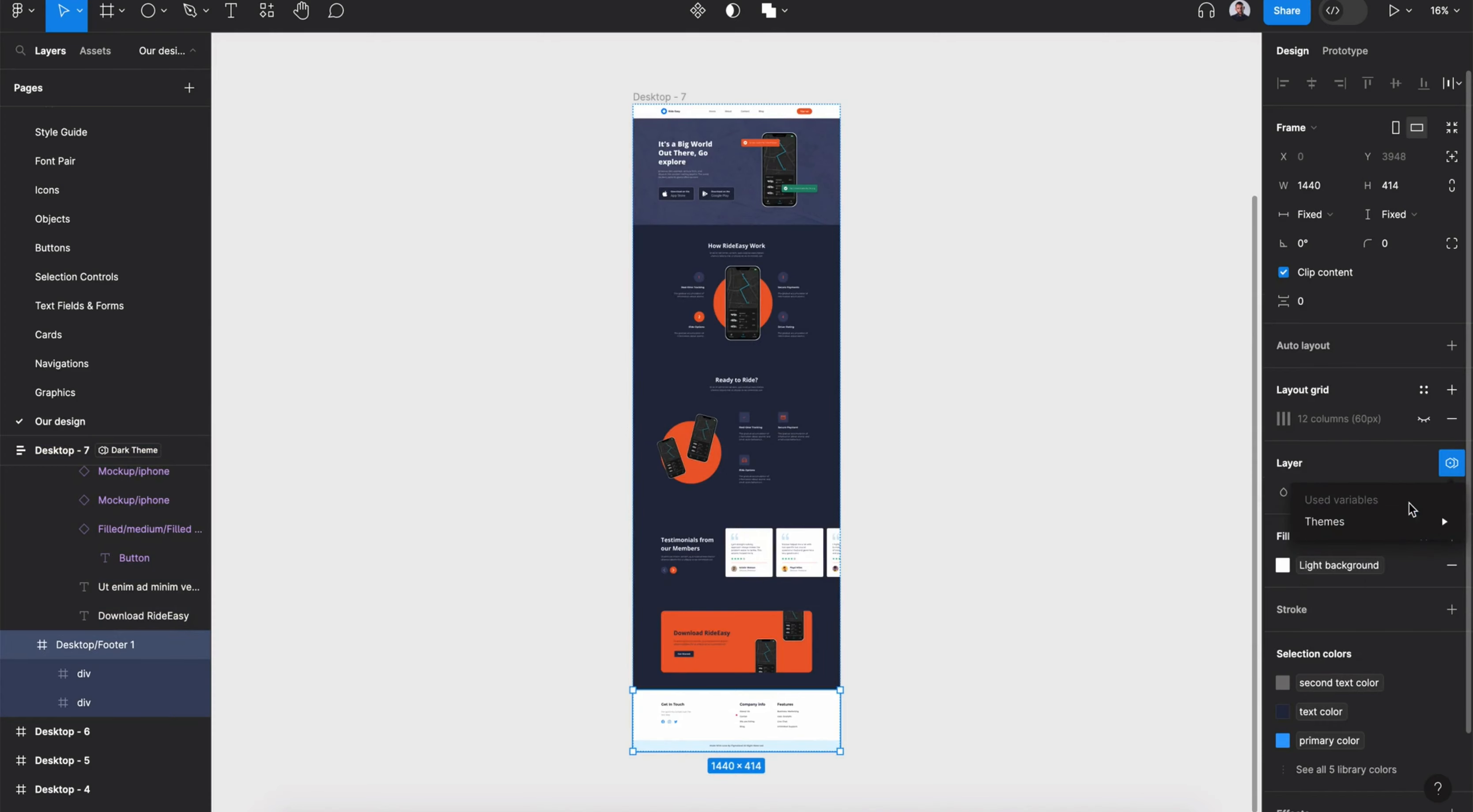
pyautogui.click(1025, 583)
pyautogui.hscroll(1, 1026, 583)
pyautogui.click(660, 727)
pyautogui.click(646, 400)
pyautogui.click(656, 586)
pyautogui.click(660, 658)
pyautogui.click(666, 722)
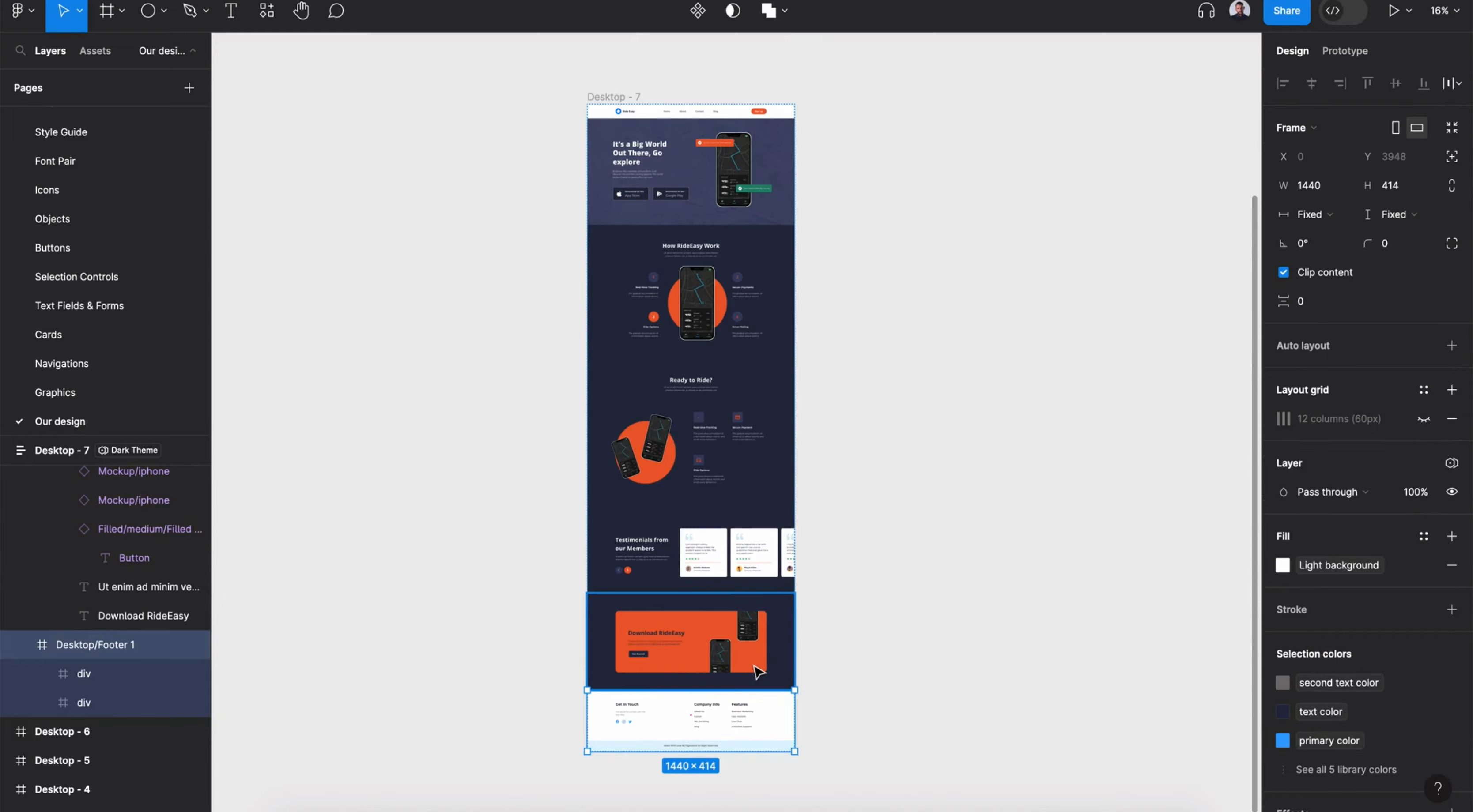
pyautogui.scroll(4, 755, 666)
pyautogui.scroll(-2, 754, 667)
# - Apply Dark Theme to the detached footer frame
pyautogui.click(1451, 464)
pyautogui.moveTo(1389, 524)
pyautogui.click(1192, 604)
pyautogui.click(1062, 640)
# - Switch the whole Desktop - 7 frame's theme to Light Theme 1
pyautogui.scroll(-2, 1061, 640)
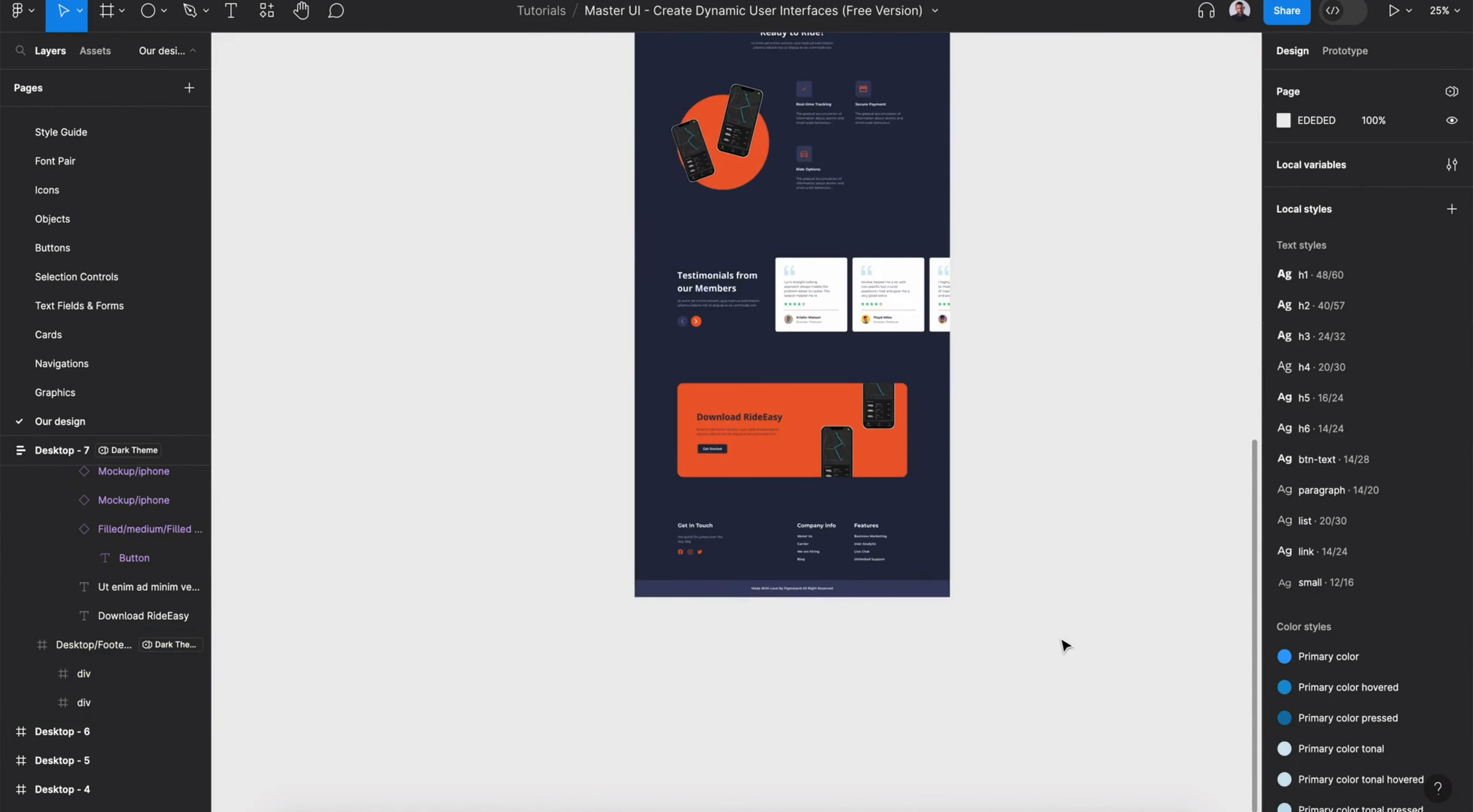
pyautogui.scroll(10, 1064, 645)
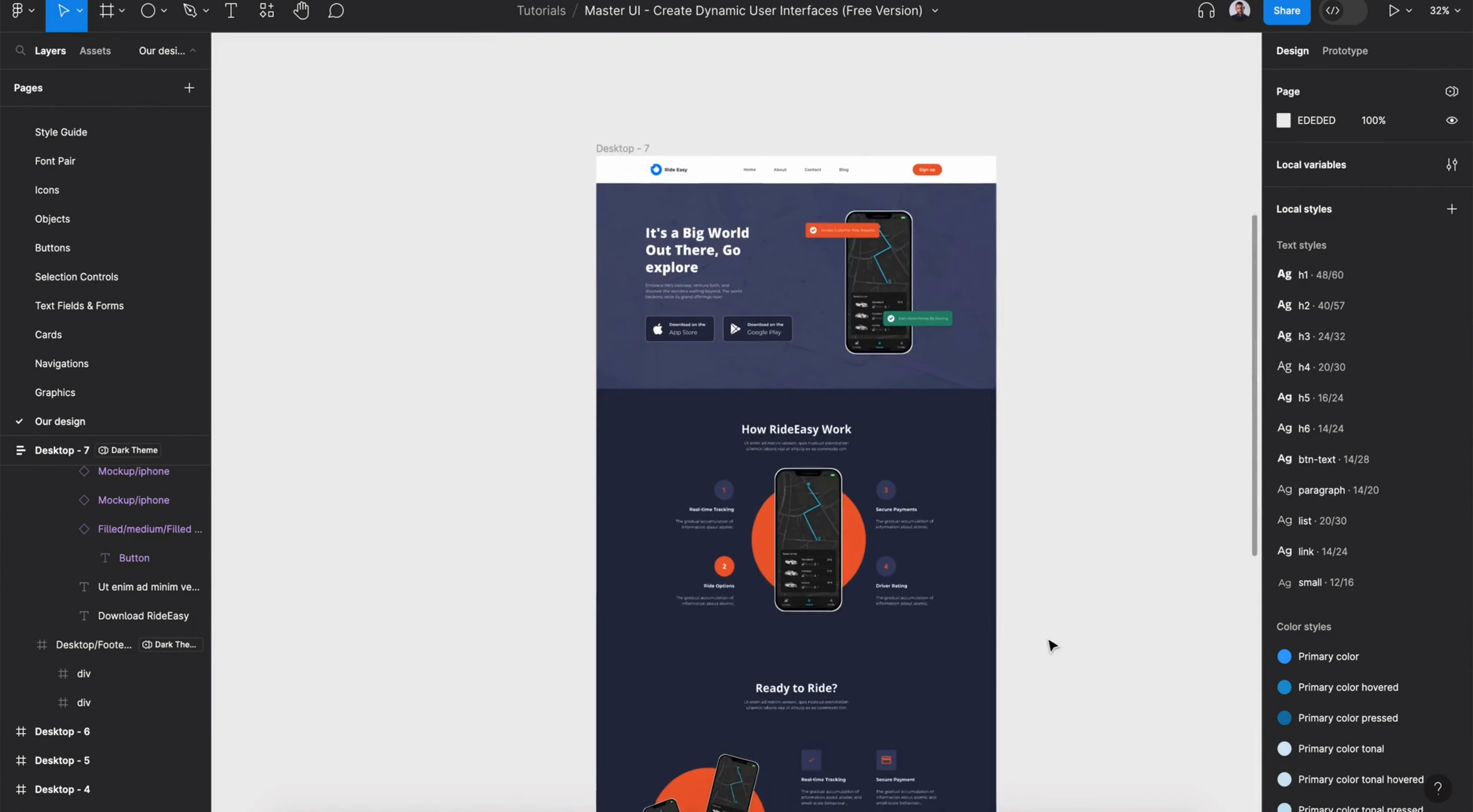
pyautogui.scroll(-2, 1052, 646)
pyautogui.scroll(-8, 1052, 645)
pyautogui.scroll(10, 1052, 646)
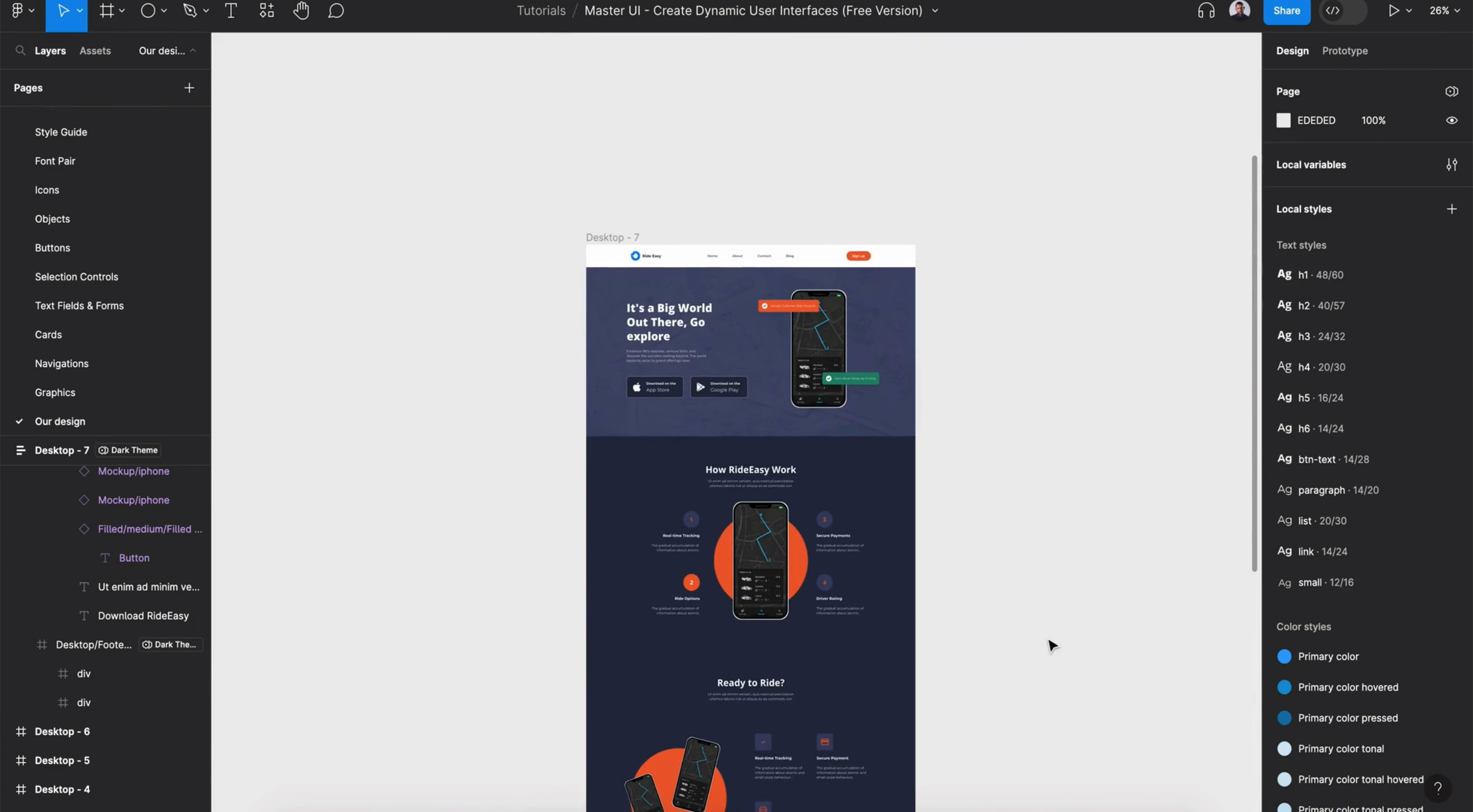
pyautogui.click(605, 238)
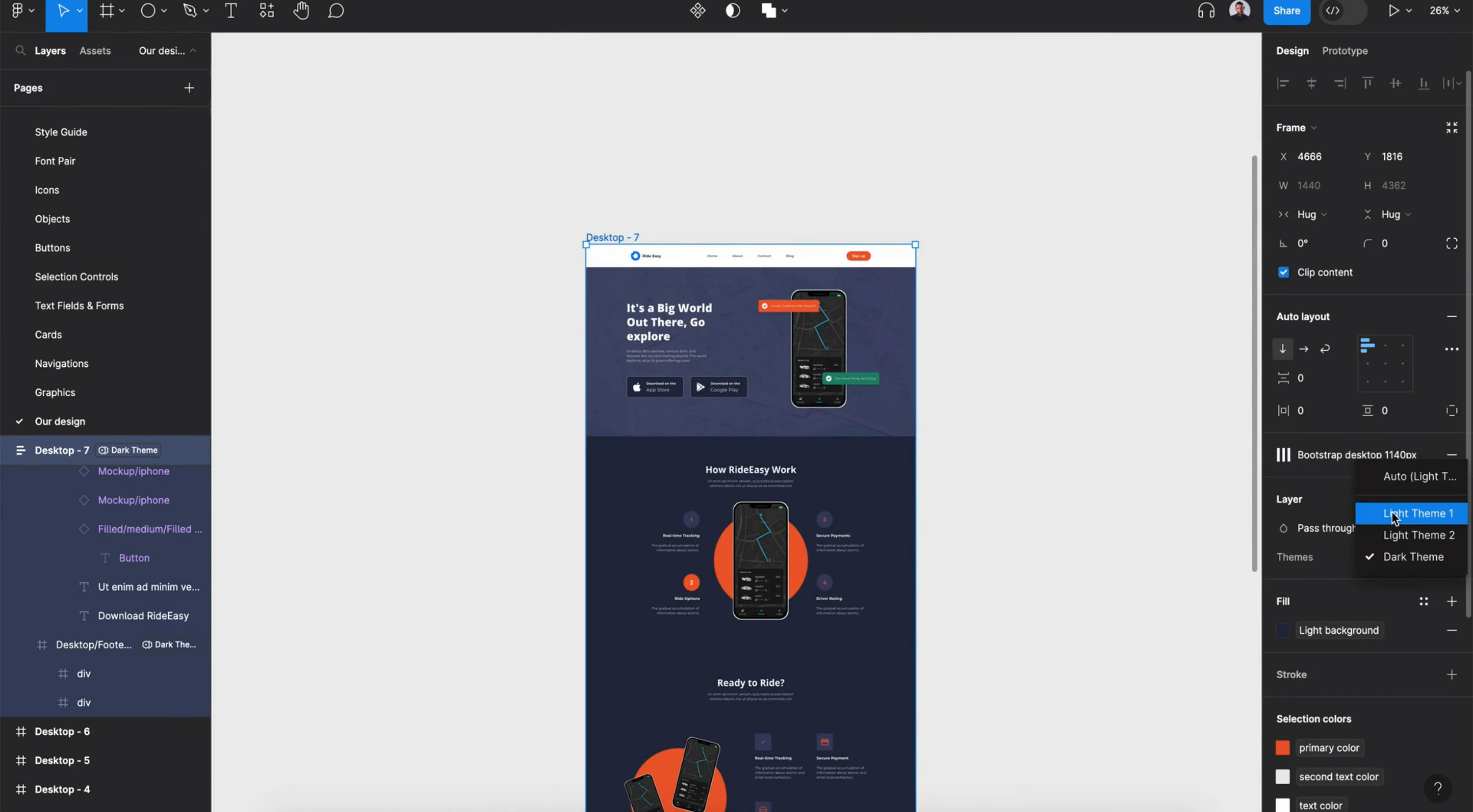
pyautogui.click(1391, 514)
pyautogui.scroll(6, 766, 288)
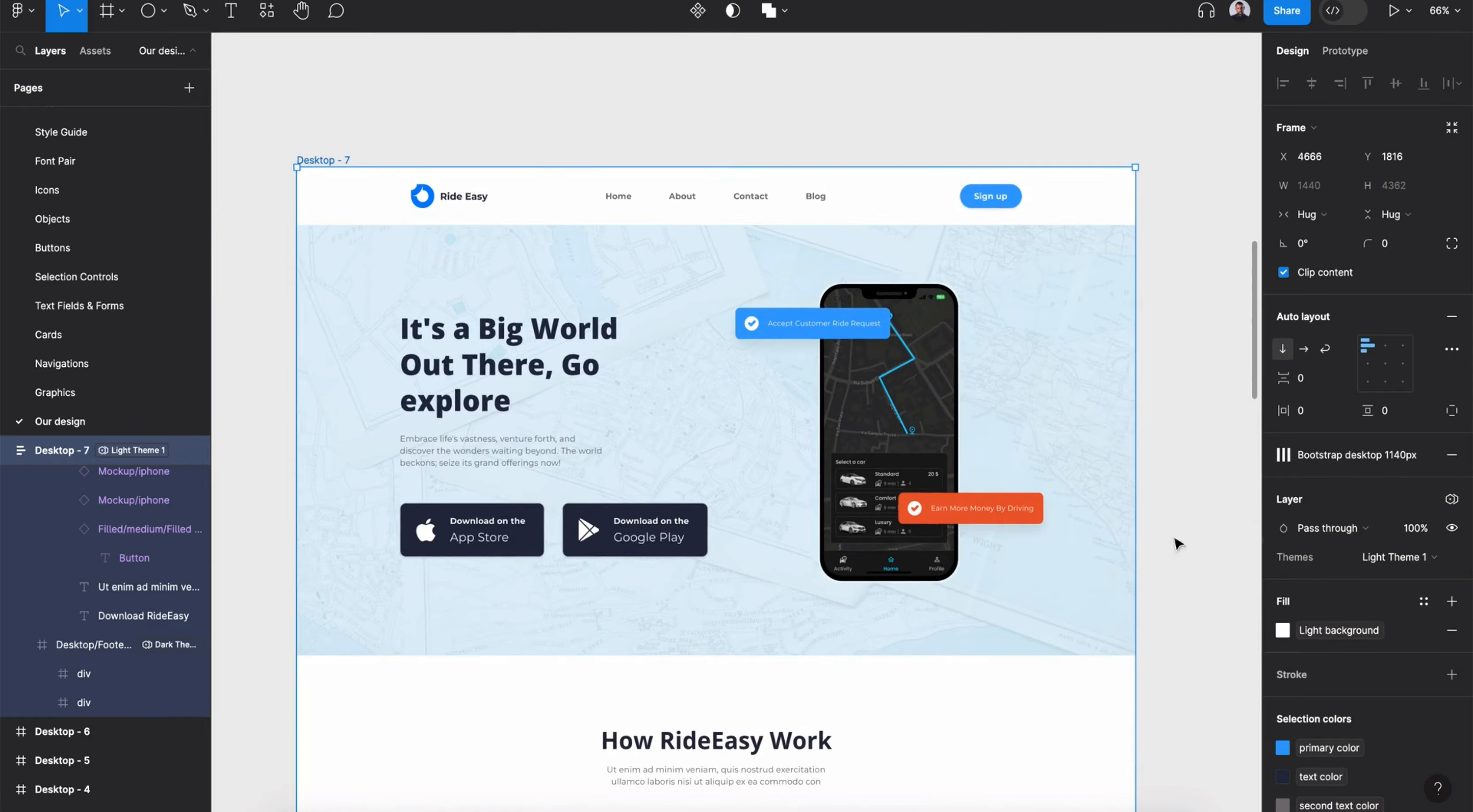
pyautogui.scroll(-20, 1138, 546)
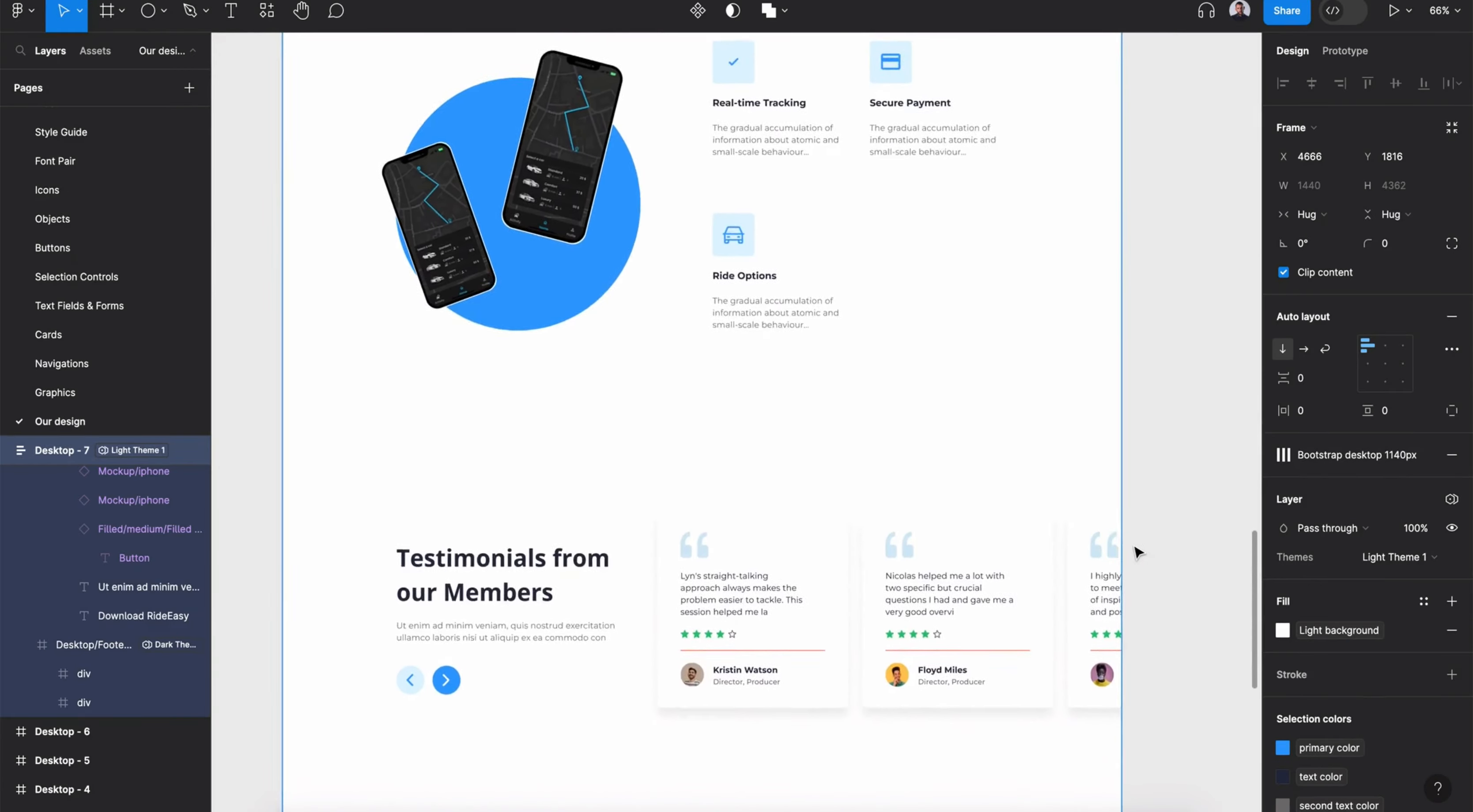